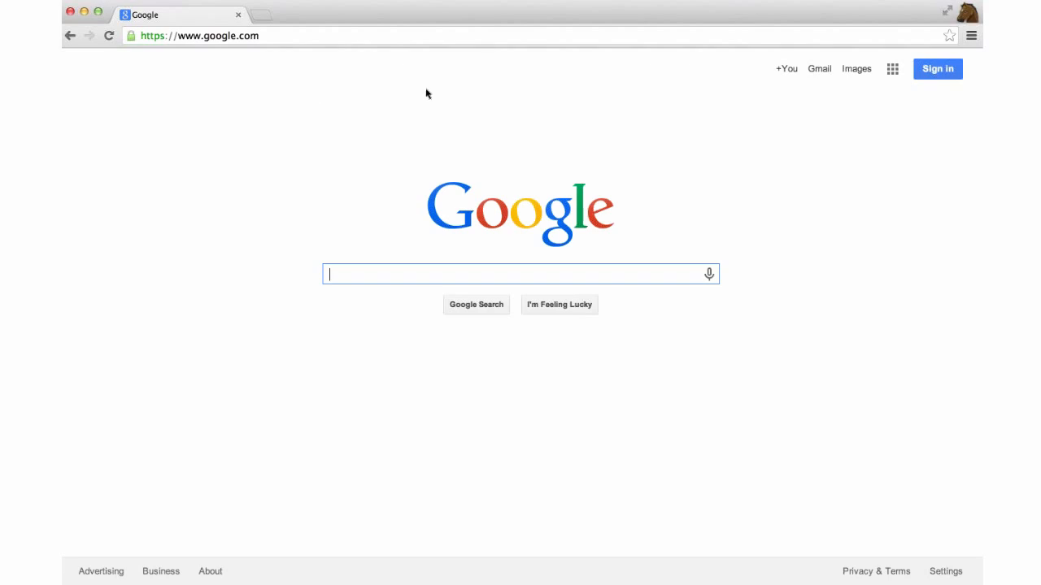
Go to the sign-in page and re-enter the company account's email address
left_click(946, 73)
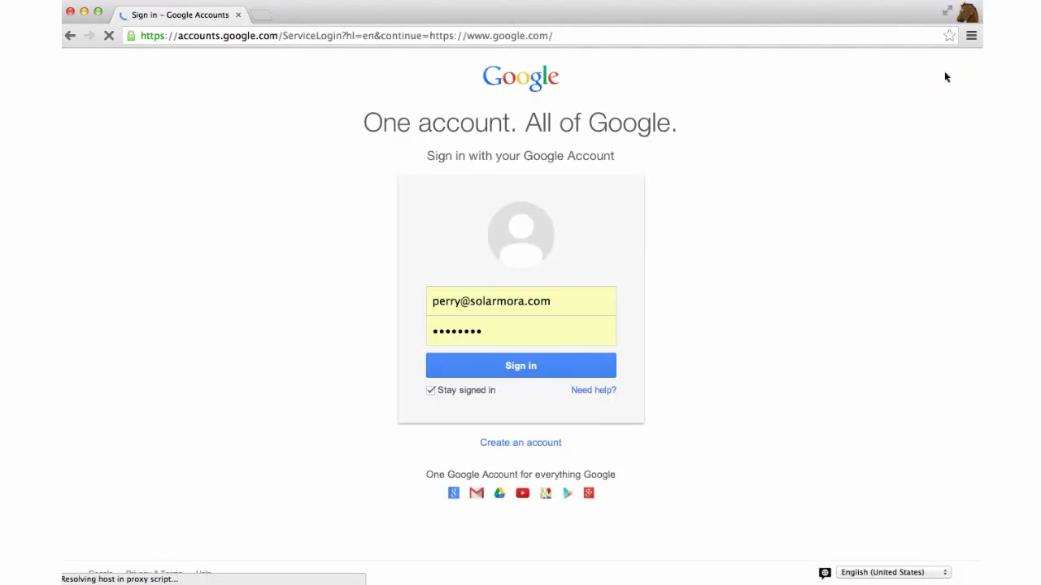
double_click(531, 301)
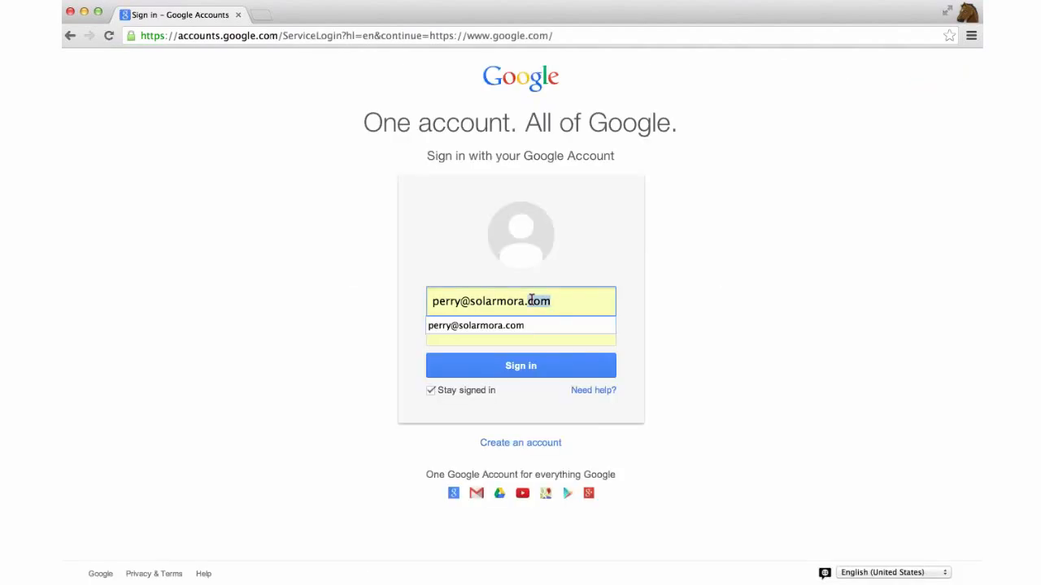
left_click(576, 303)
key("super+a")
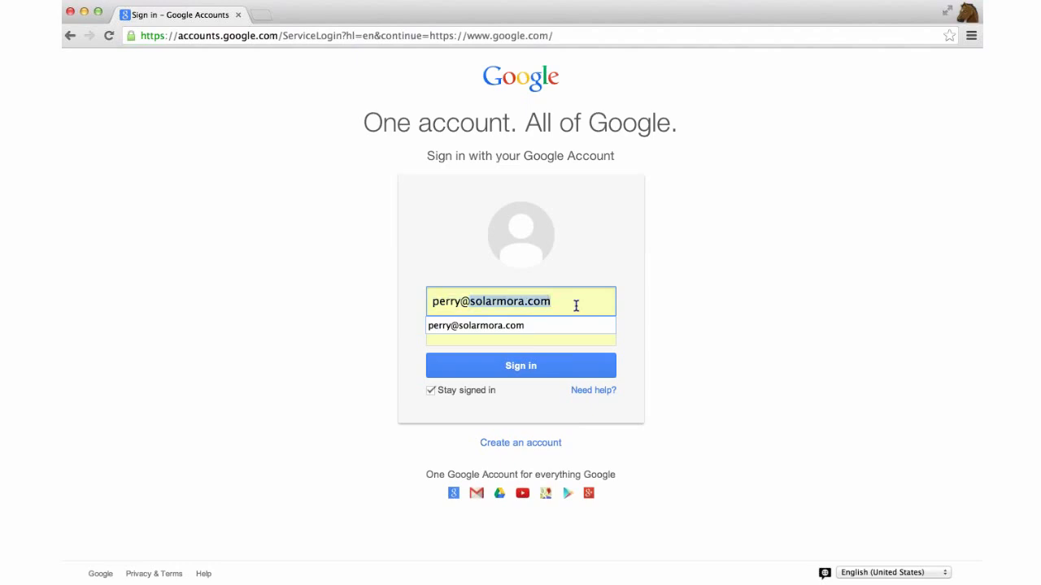
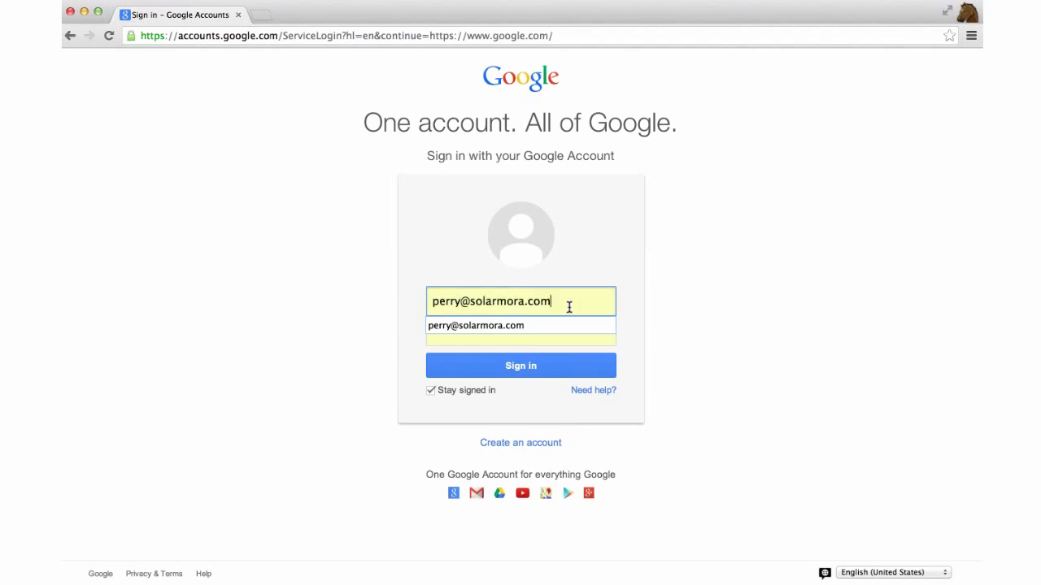
key("Return")
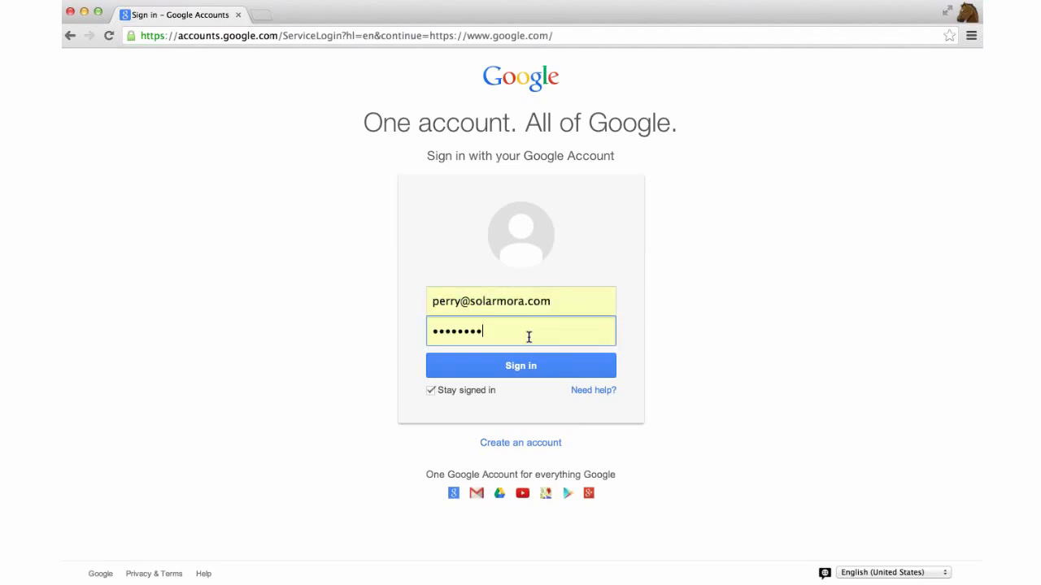
Re-enter the account password and submit the sign-in
double_click(528, 337)
key("super+v")
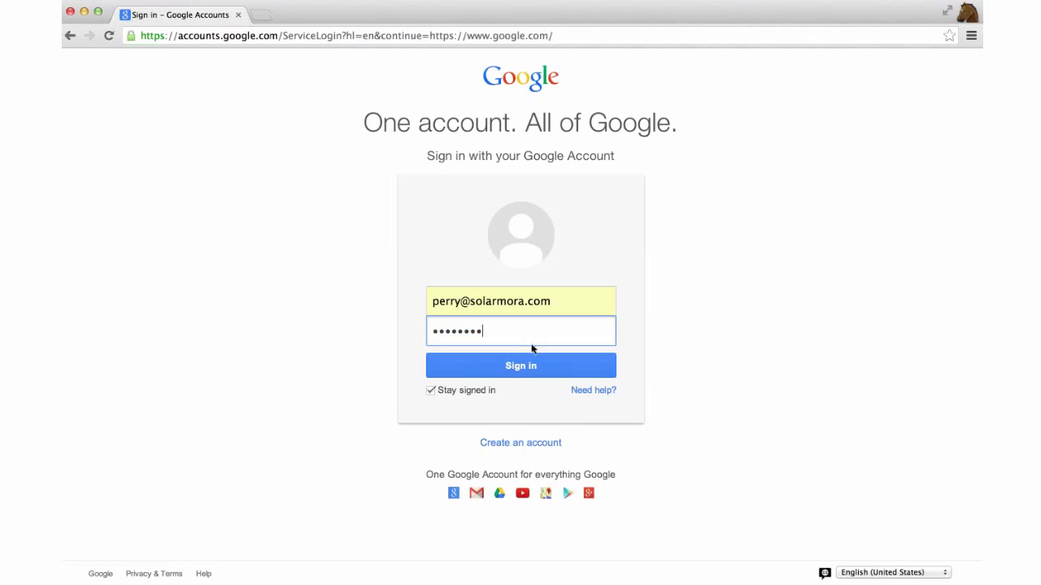
key("Return")
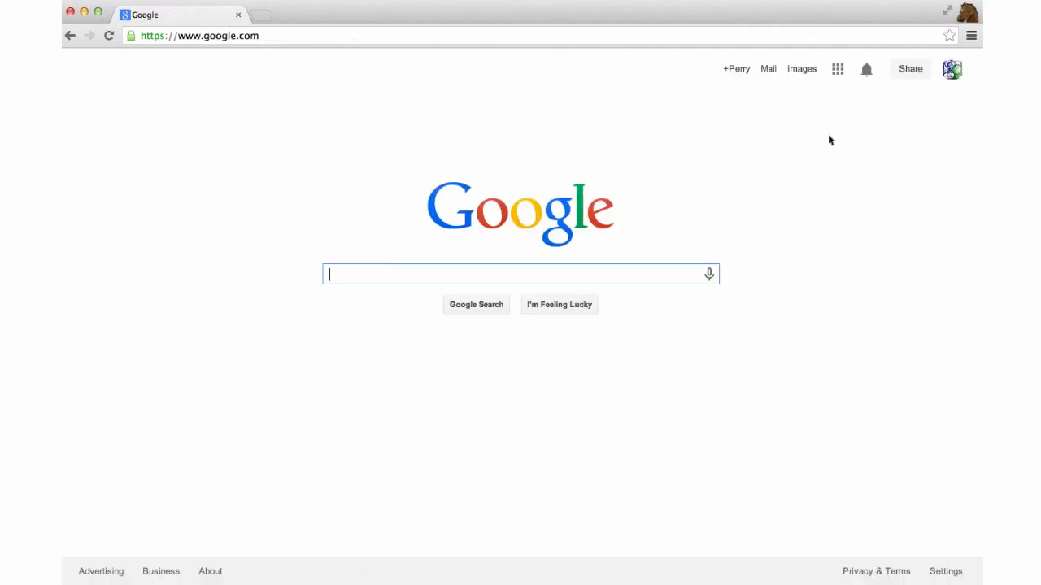
Open Gmail from the Google apps grid
left_click(838, 70)
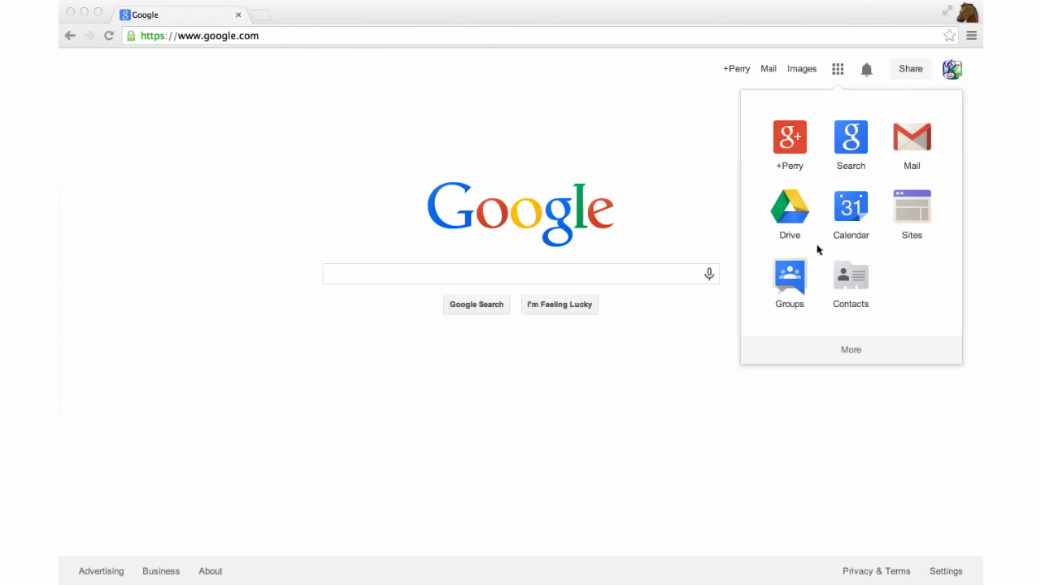
left_click(918, 145)
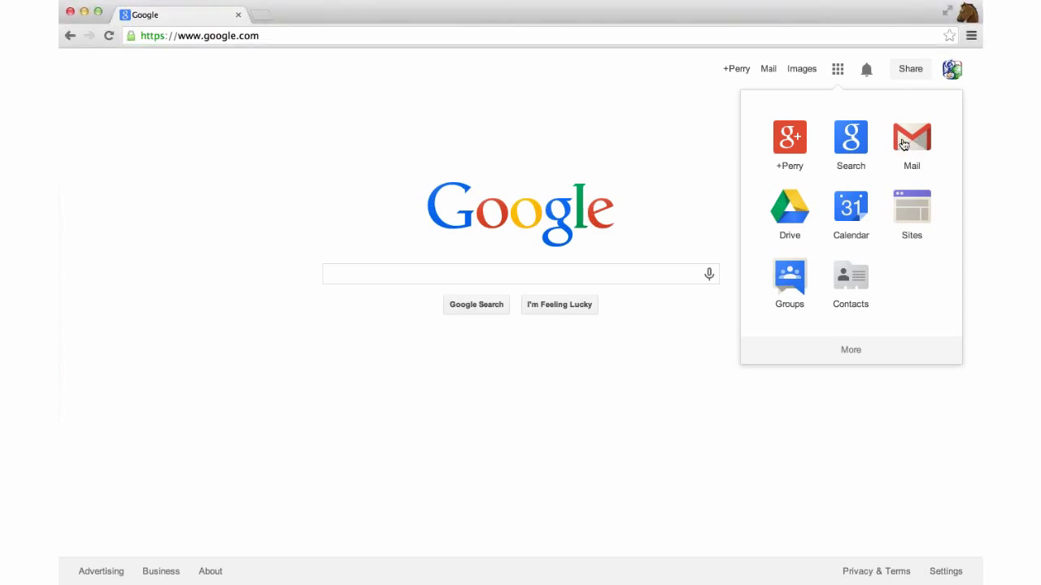
left_click(916, 143)
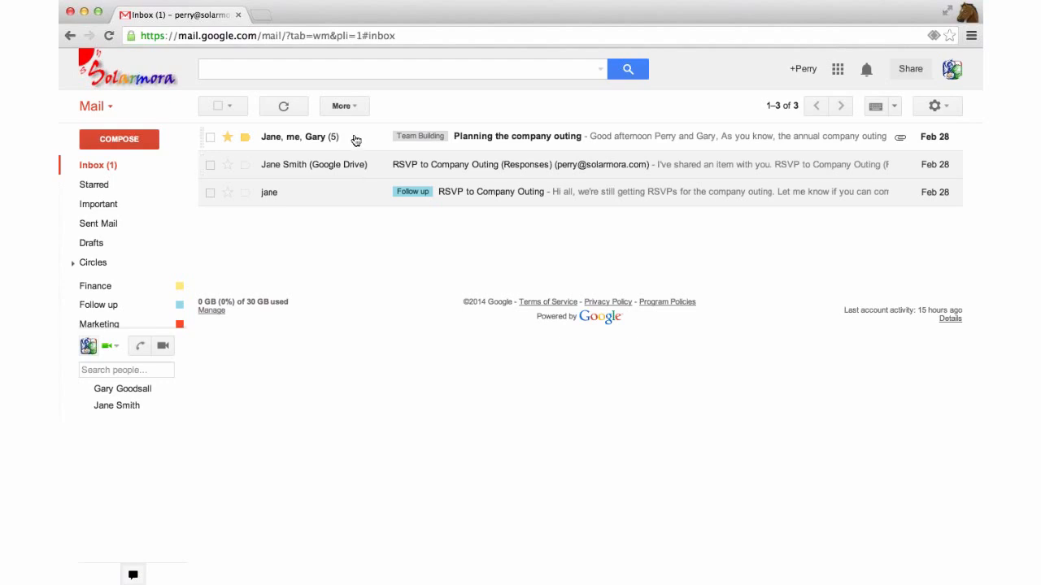
Open the 'Planning the company outing' conversation and check the first message's sender details
left_click(359, 140)
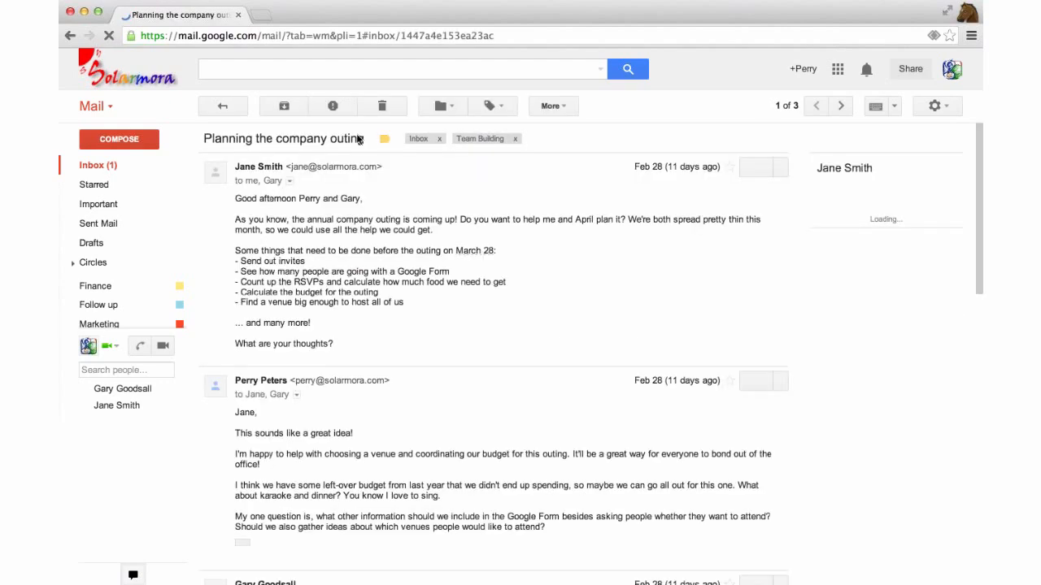
left_click(289, 181)
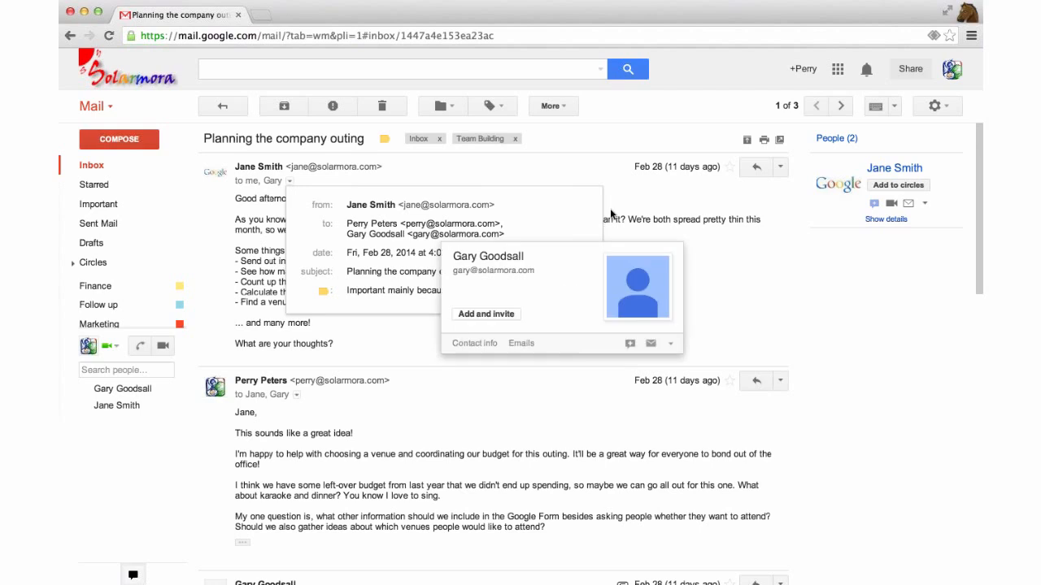
left_click(611, 212)
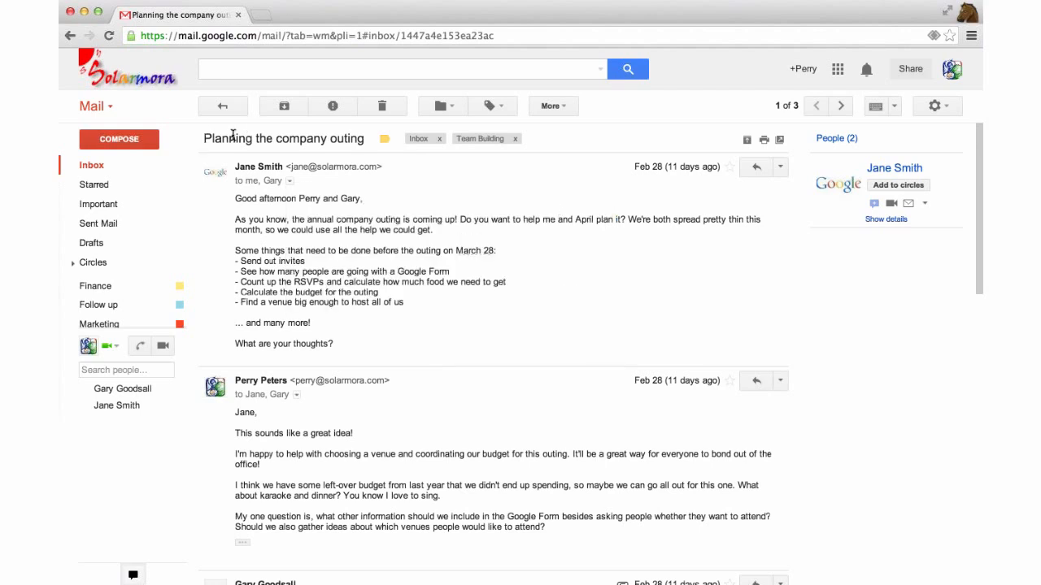
Scroll down through the whole thread and back up to the top
scroll(368, 168, "down", 2)
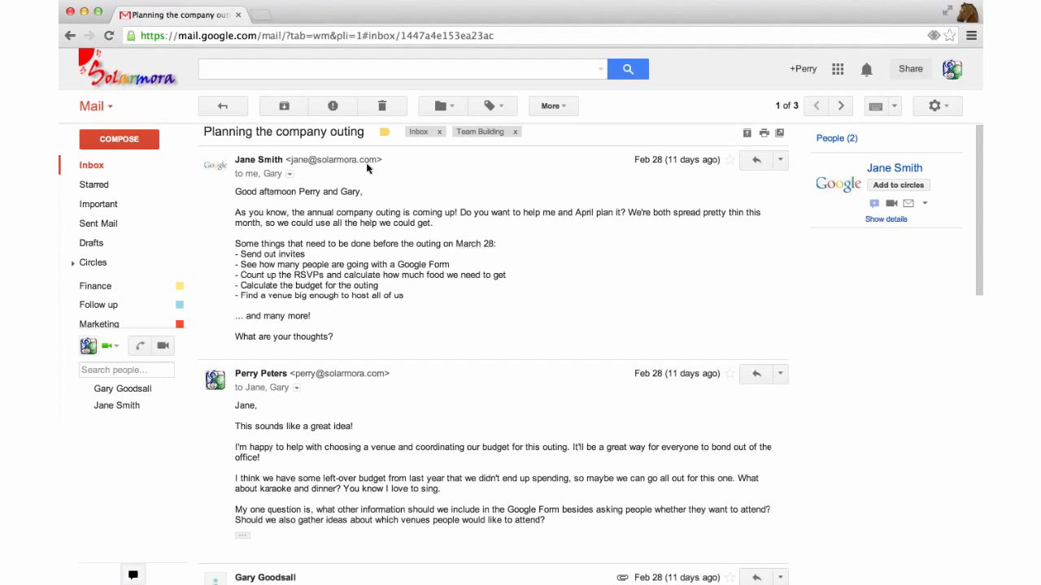
scroll(369, 168, "down", 6)
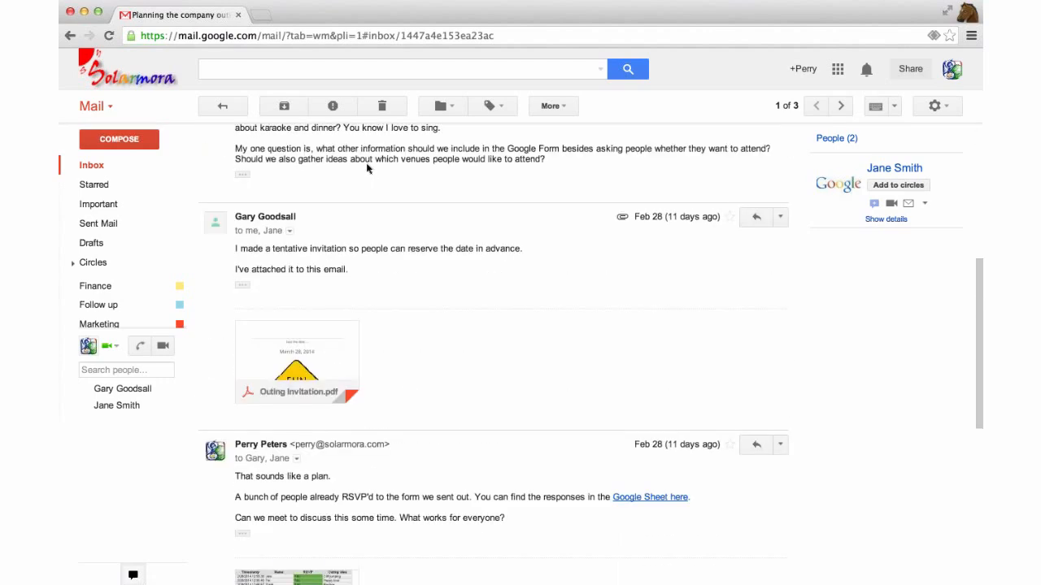
scroll(367, 168, "down", 4)
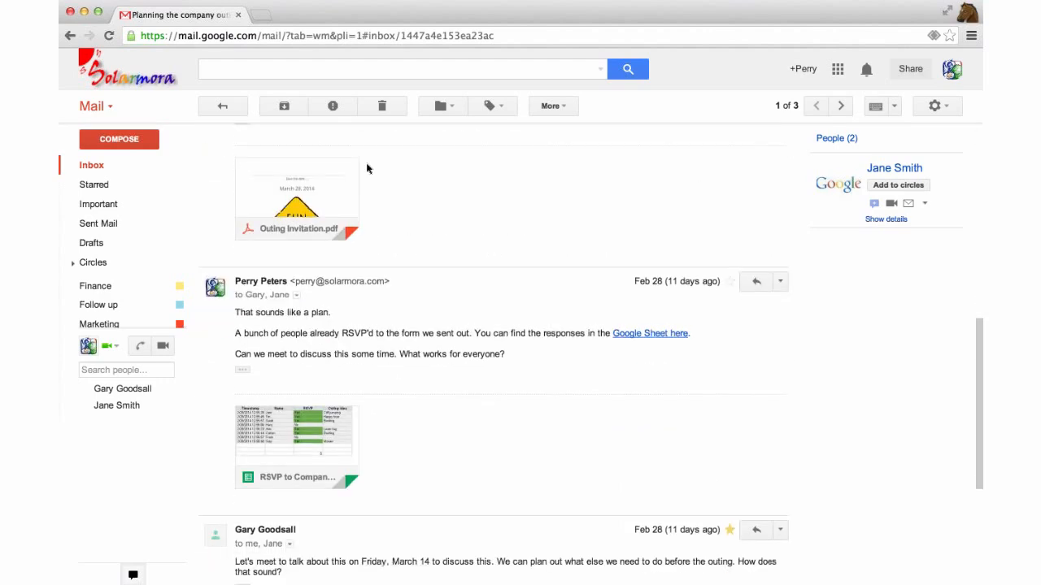
scroll(367, 168, "down", 1)
scroll(367, 168, "down", 5)
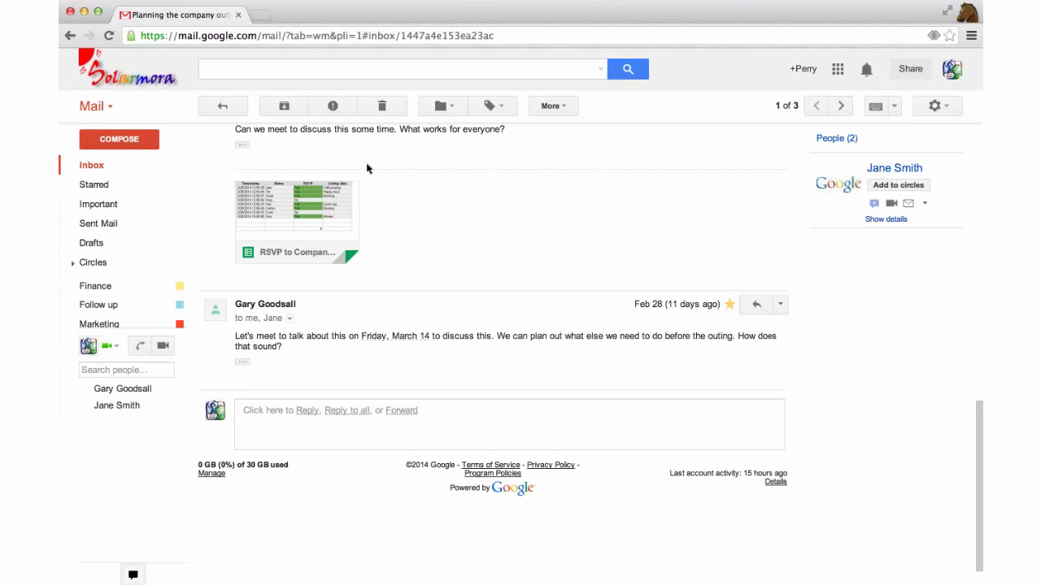
scroll(367, 168, "up", 6)
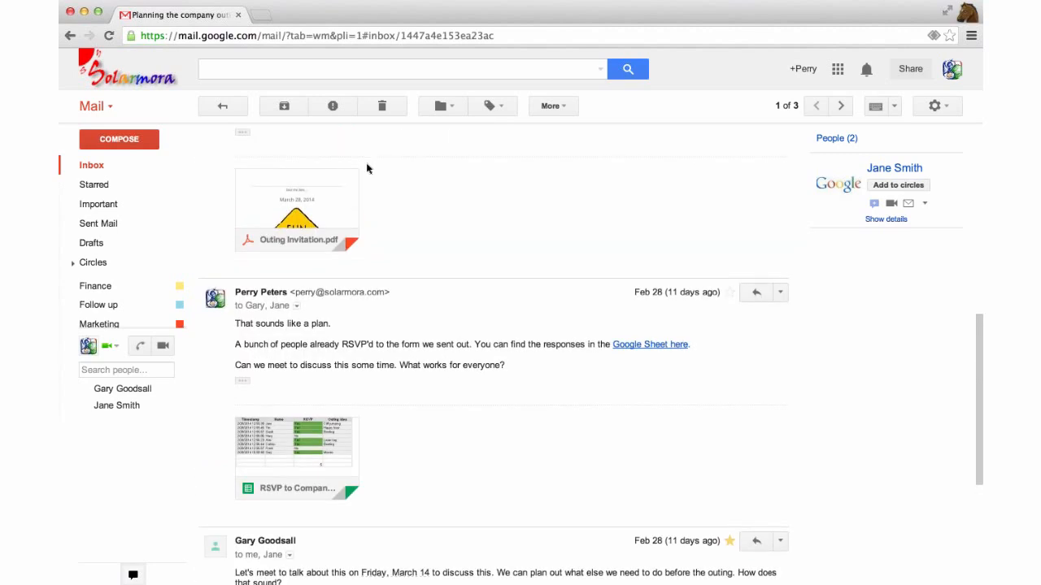
scroll(368, 168, "up", 2)
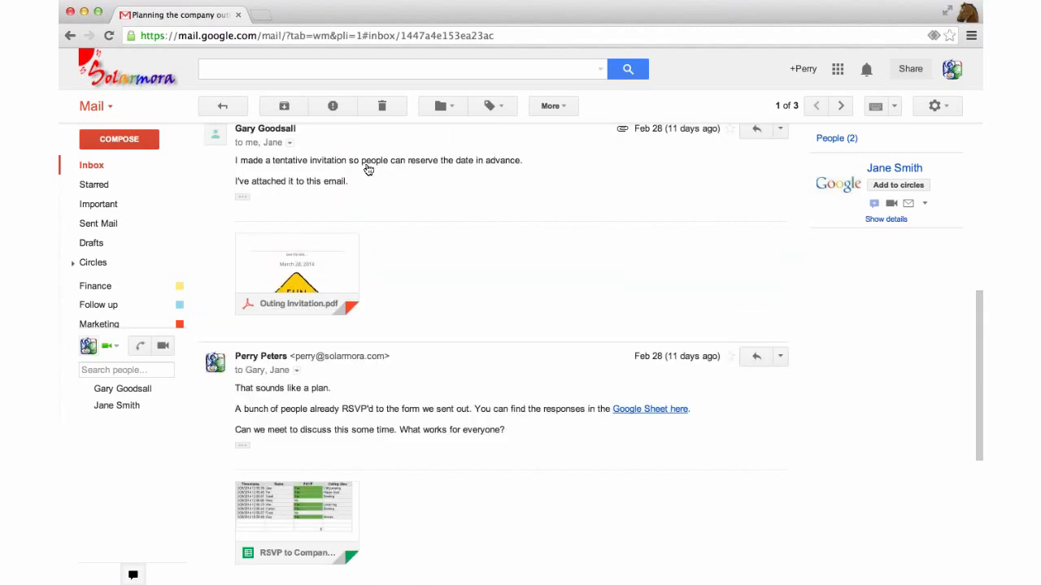
scroll(367, 169, "up", 3)
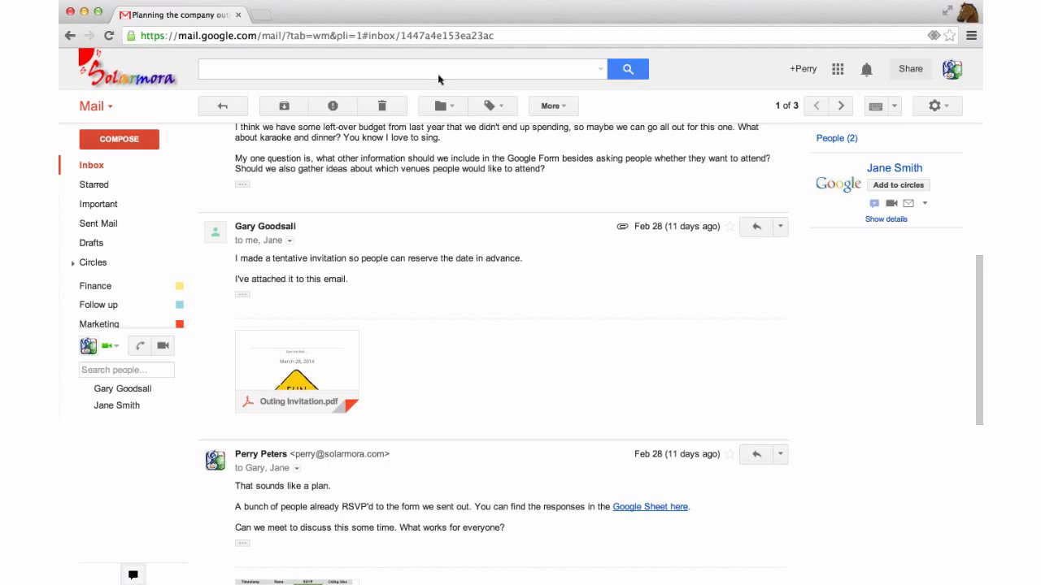
scroll(413, 192, "up", 8)
scroll(413, 190, "up", 3)
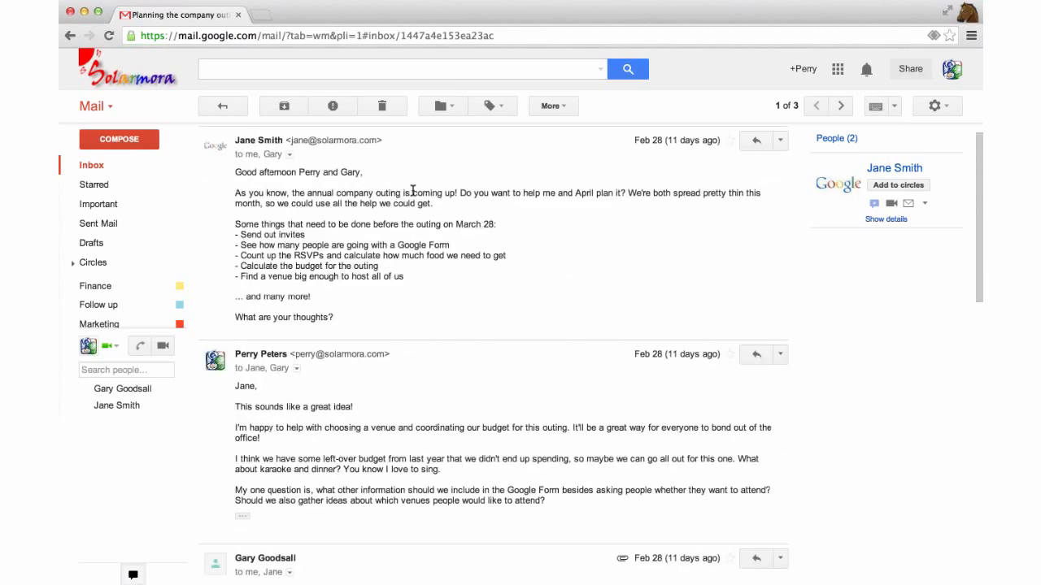
scroll(412, 190, "up", 1)
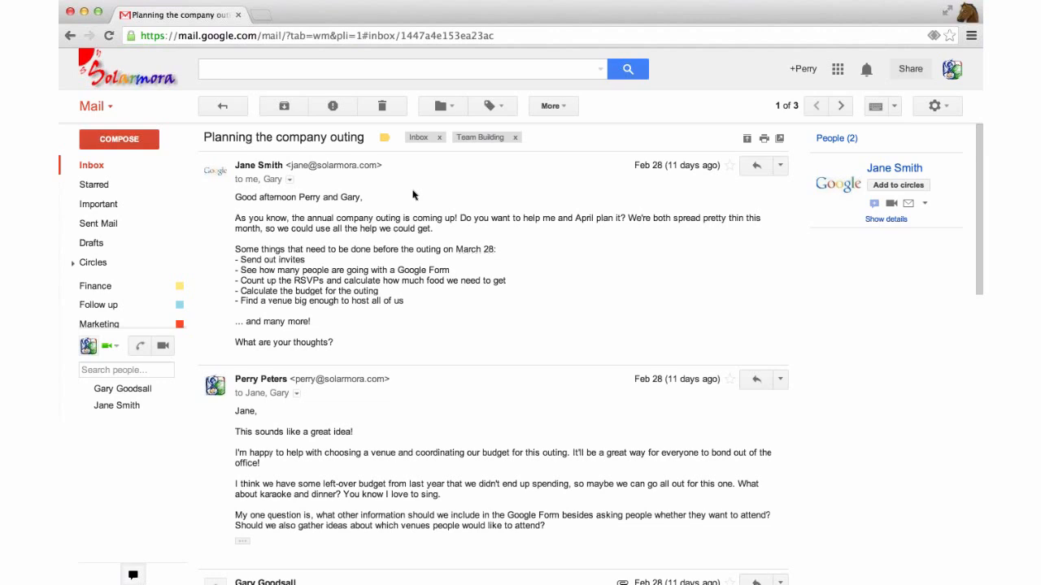
Open Gmail's full Settings page from the gear menu
left_click(934, 106)
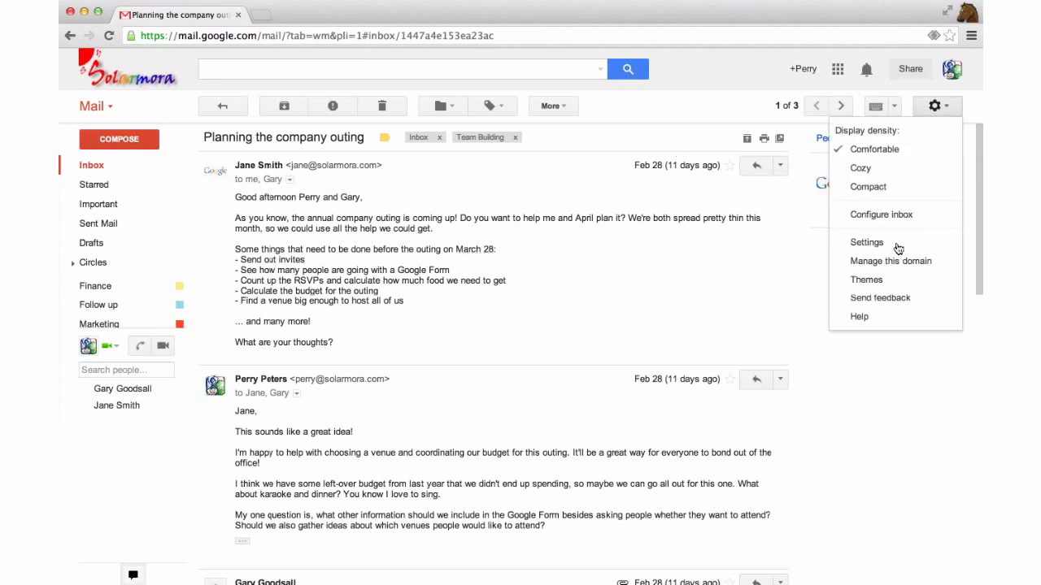
left_click(866, 242)
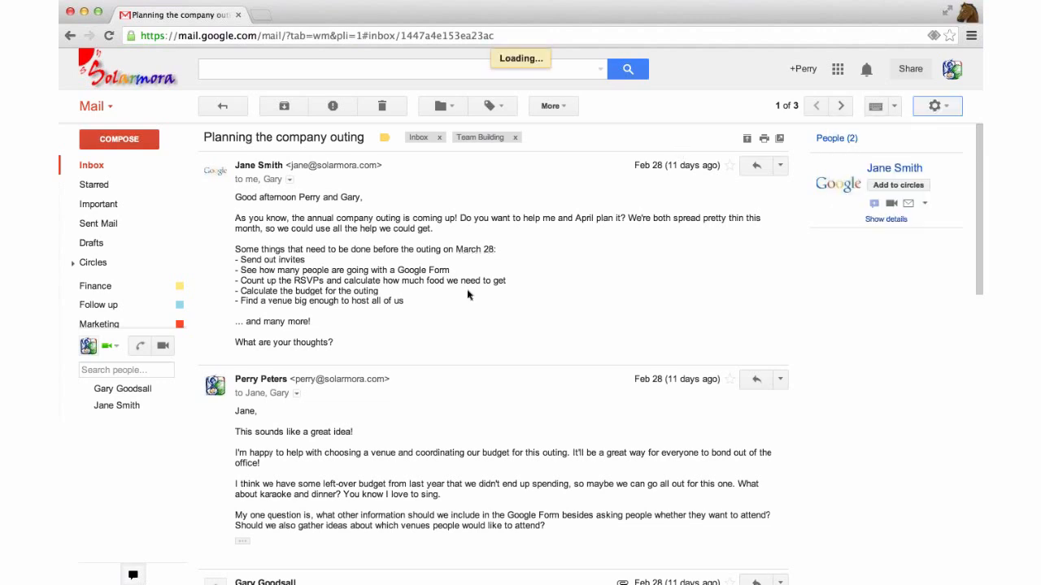
scroll(467, 294, "down", 3)
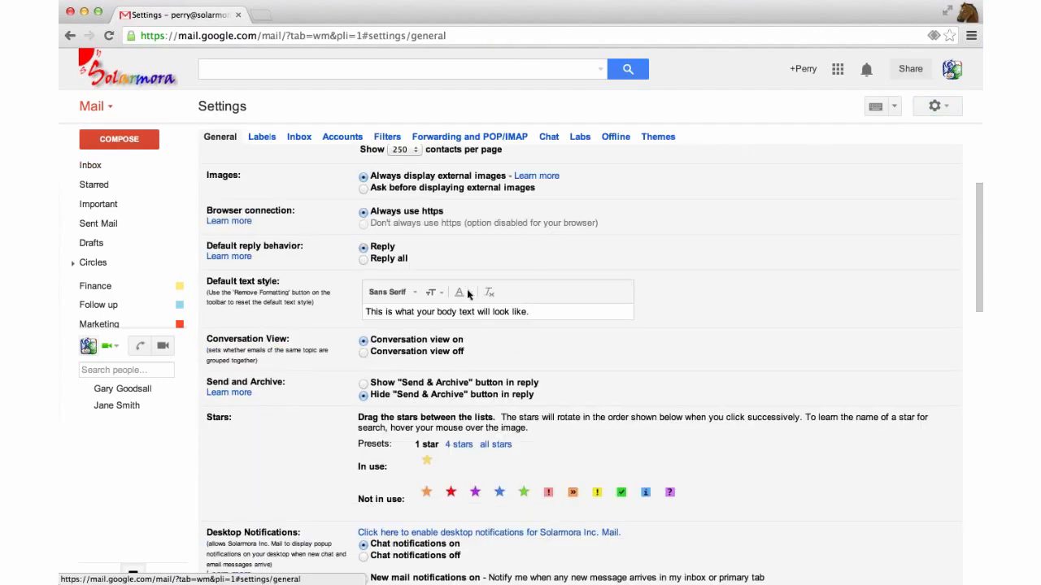
scroll(467, 294, "down", 5)
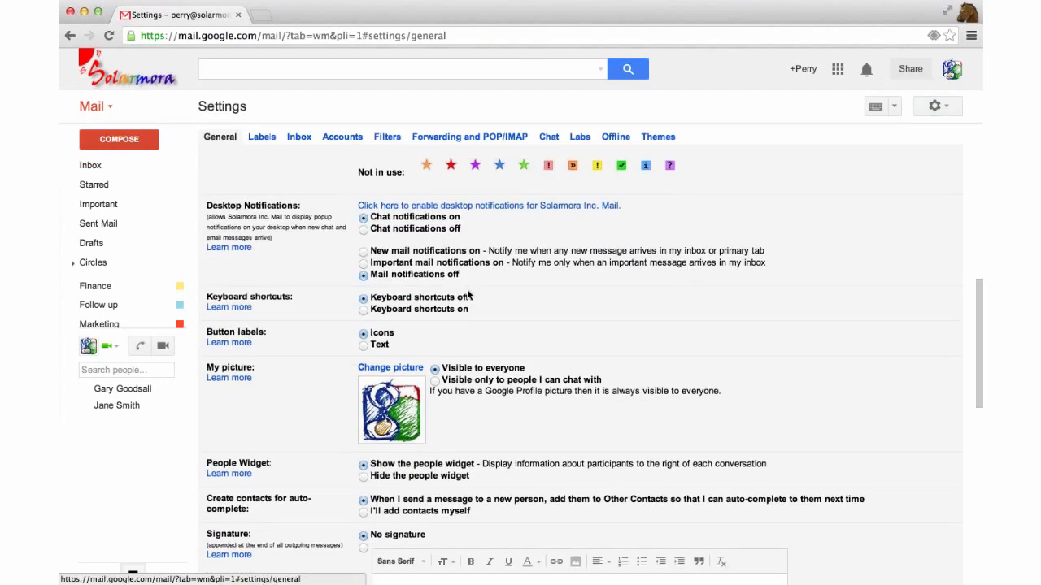
scroll(467, 294, "down", 2)
scroll(467, 294, "up", 6)
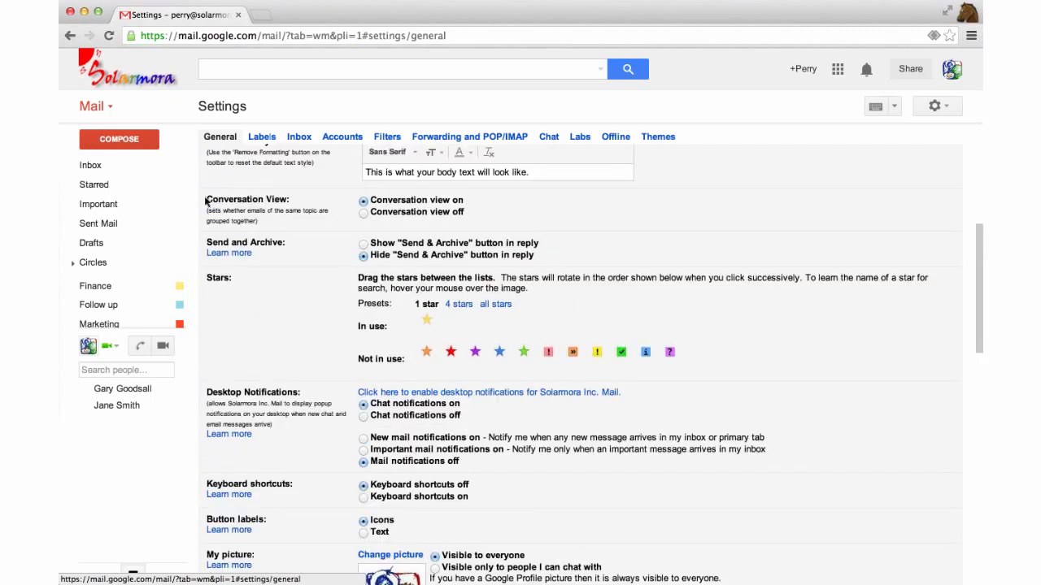
Turn Conversation view off, then cancel the change to return to the inbox
triple_click(205, 200)
left_click(364, 212)
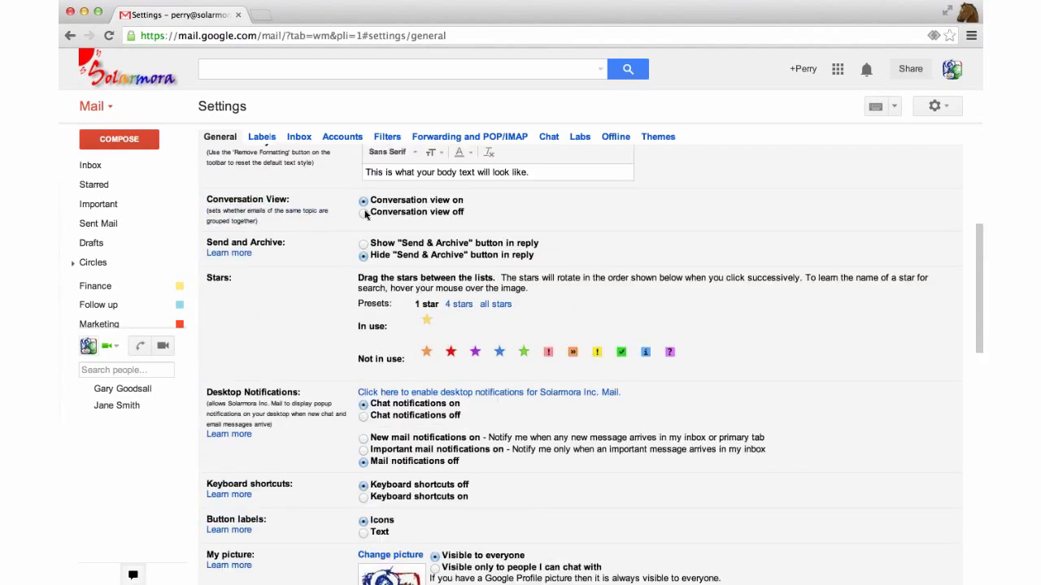
left_click(363, 213)
scroll(365, 216, "down", 15)
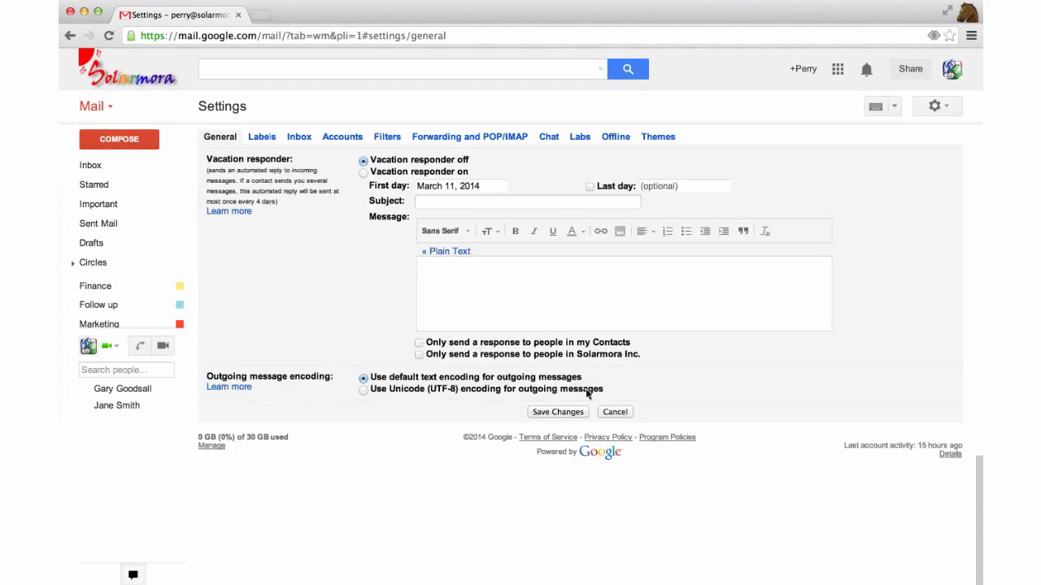
left_click(611, 412)
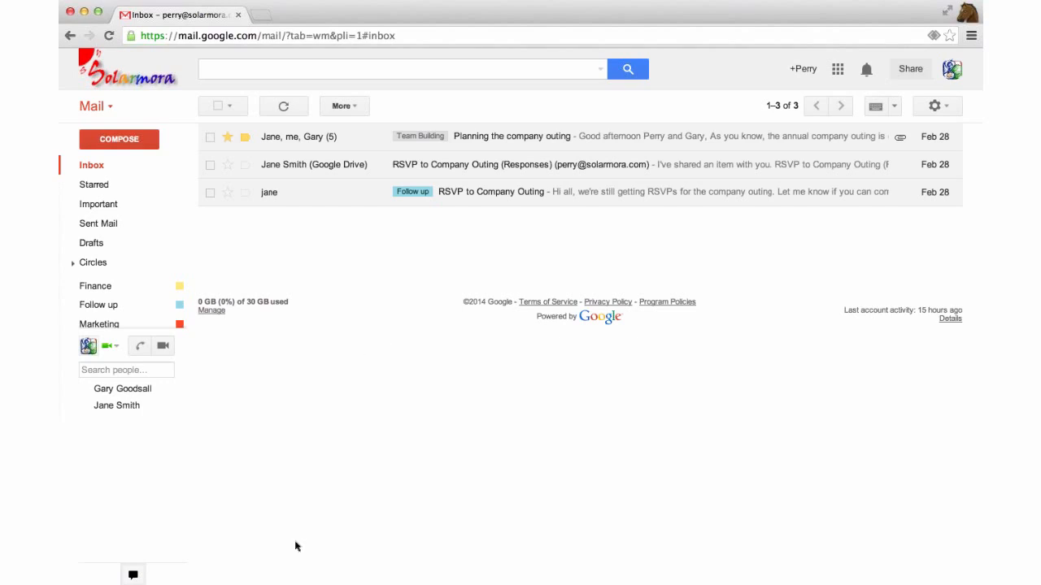
Switch away from the browser window and bring it back into focus
left_click(42, 329)
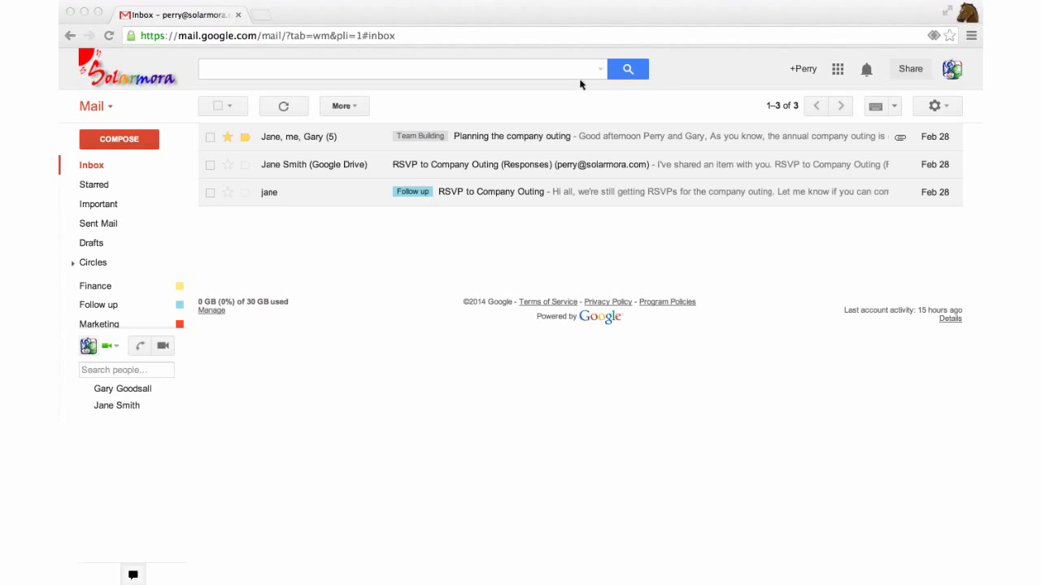
left_click(587, 104)
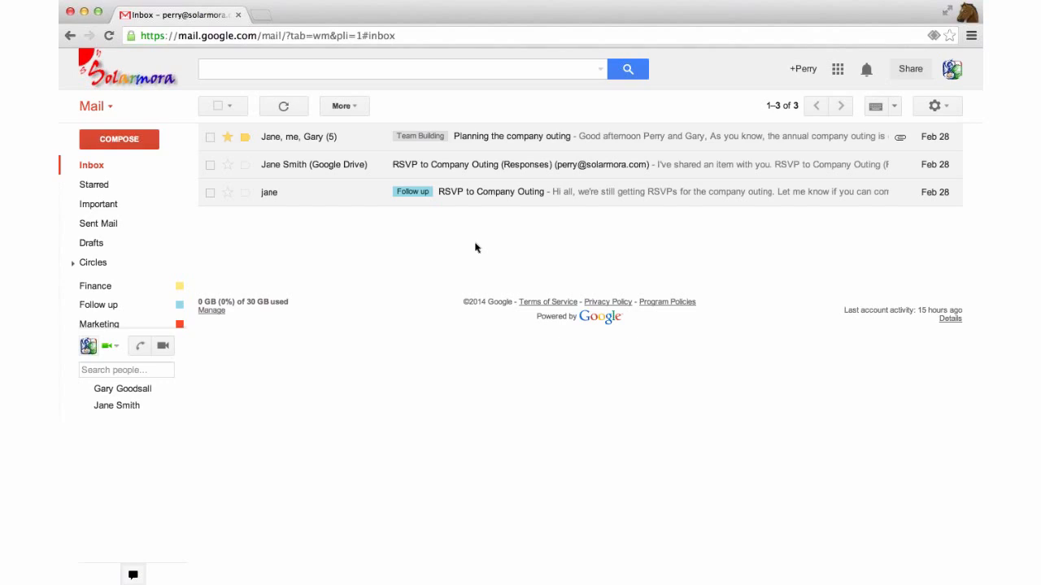
Open the 'Planning the company outing' conversation and expand, then collapse, its first message
left_click(496, 147)
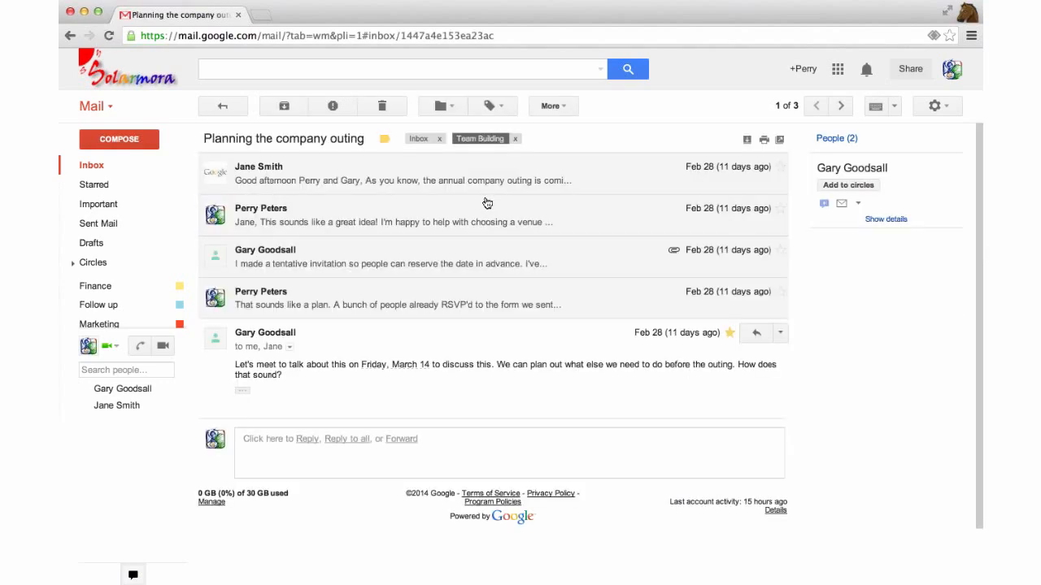
left_click(456, 179)
left_click(457, 180)
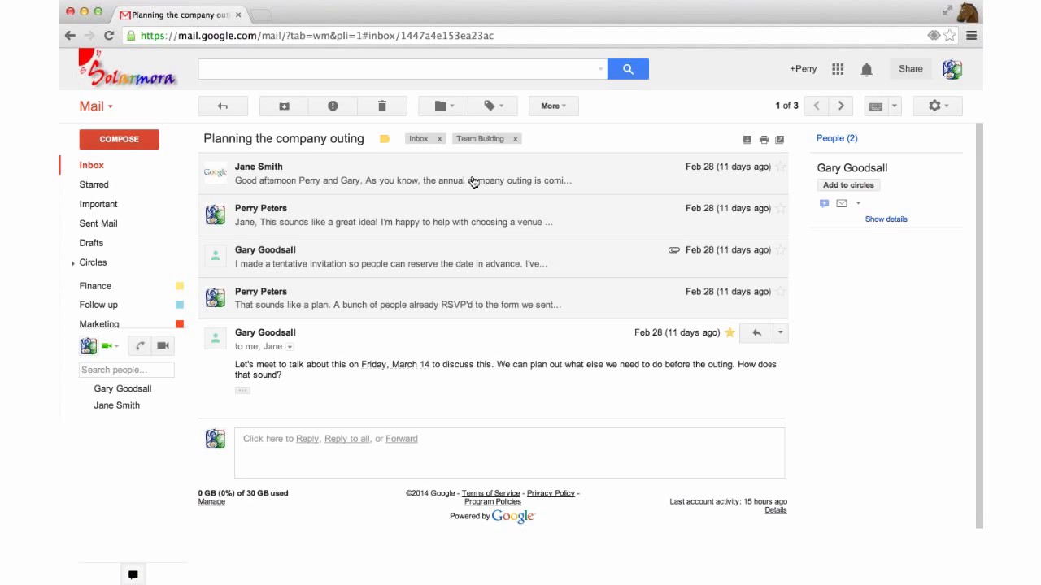
Create and apply a new 'Summit' label to the conversation, then return to the inbox
left_click(493, 107)
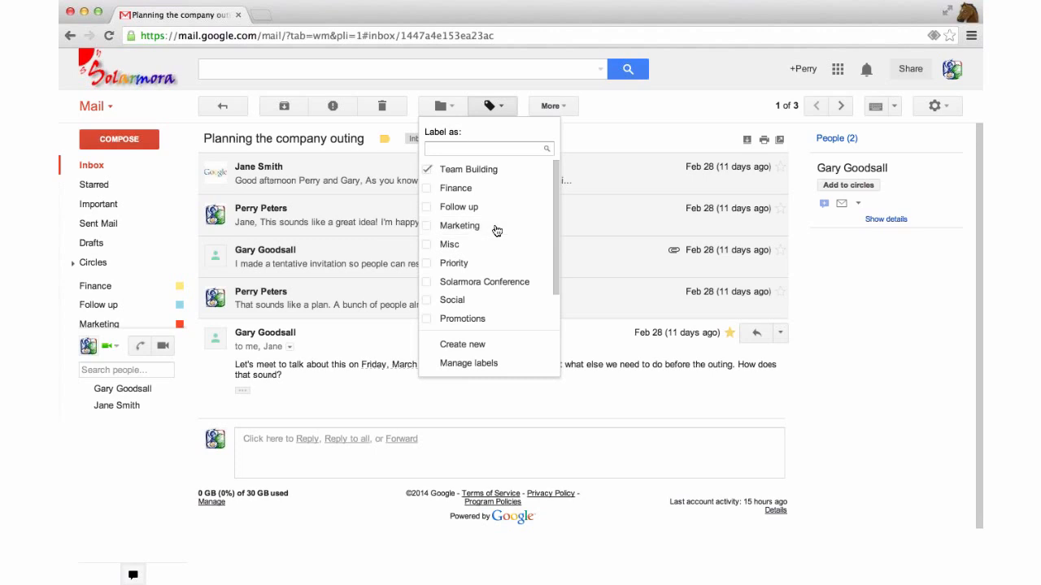
left_click(462, 345)
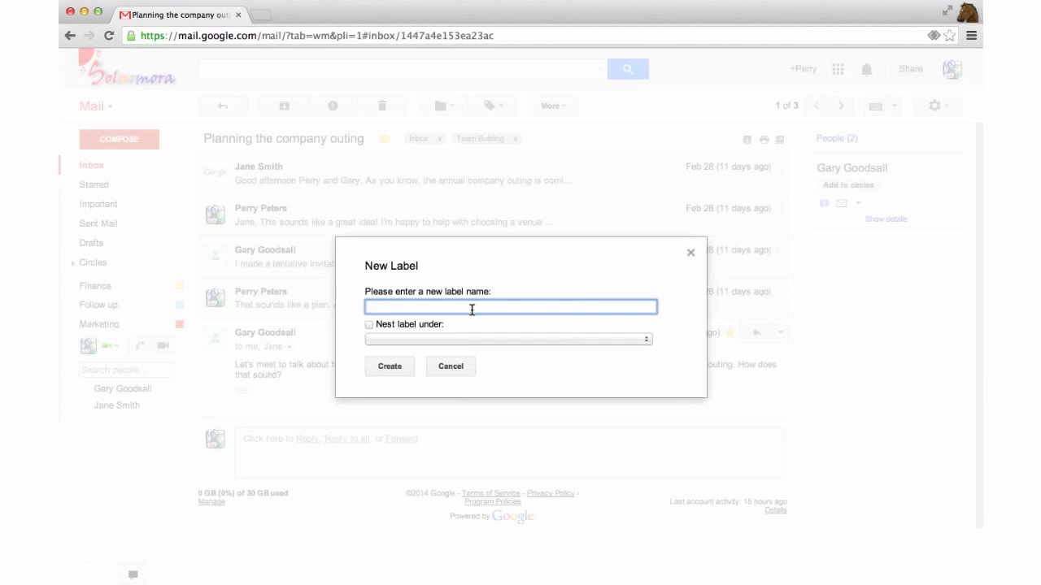
type("Summit")
left_click(399, 368)
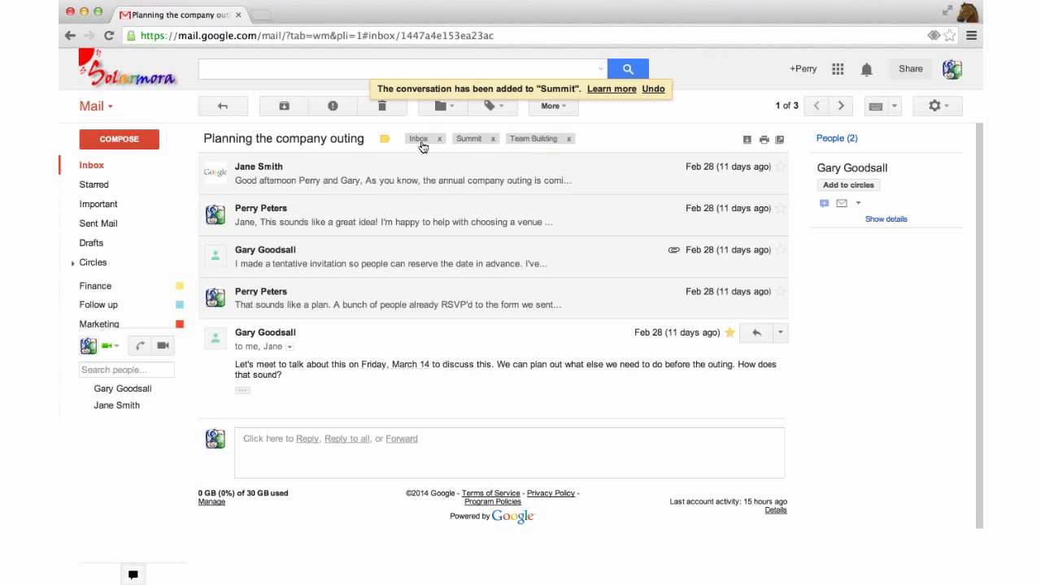
left_click(92, 166)
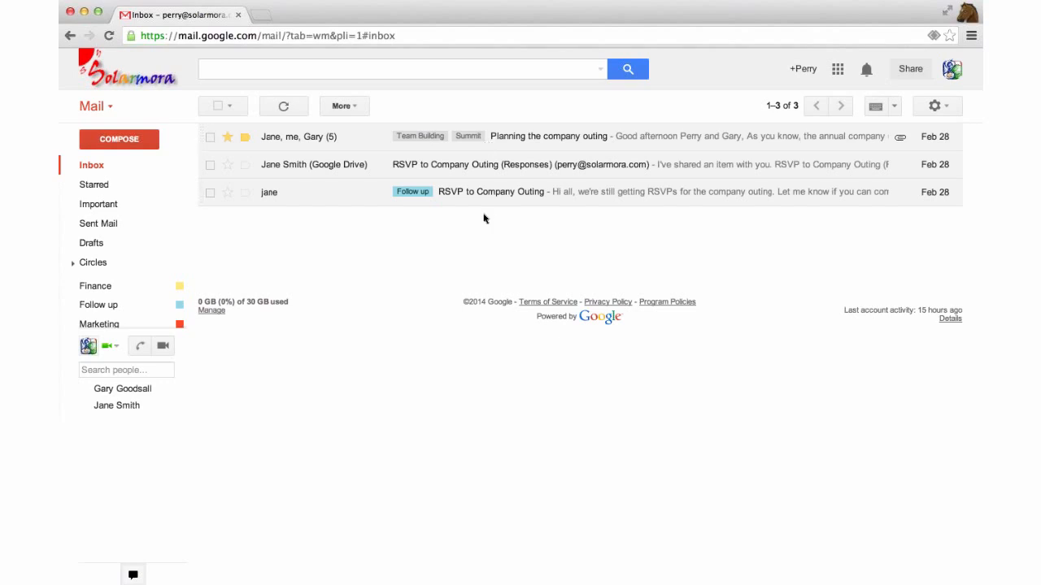
Reopen the outing conversation, expand its first message and review its recipient details
left_click(513, 139)
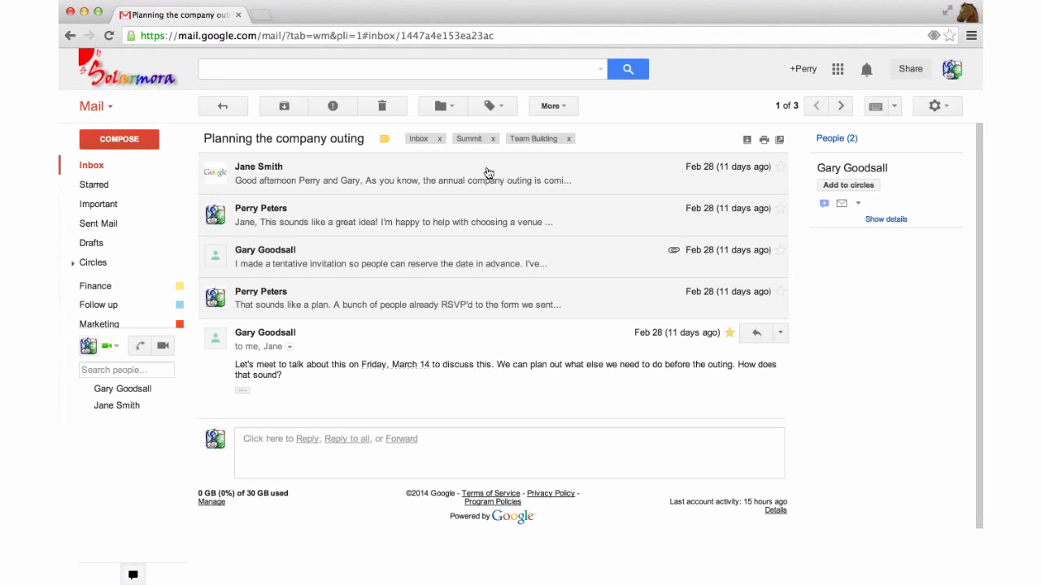
left_click(355, 174)
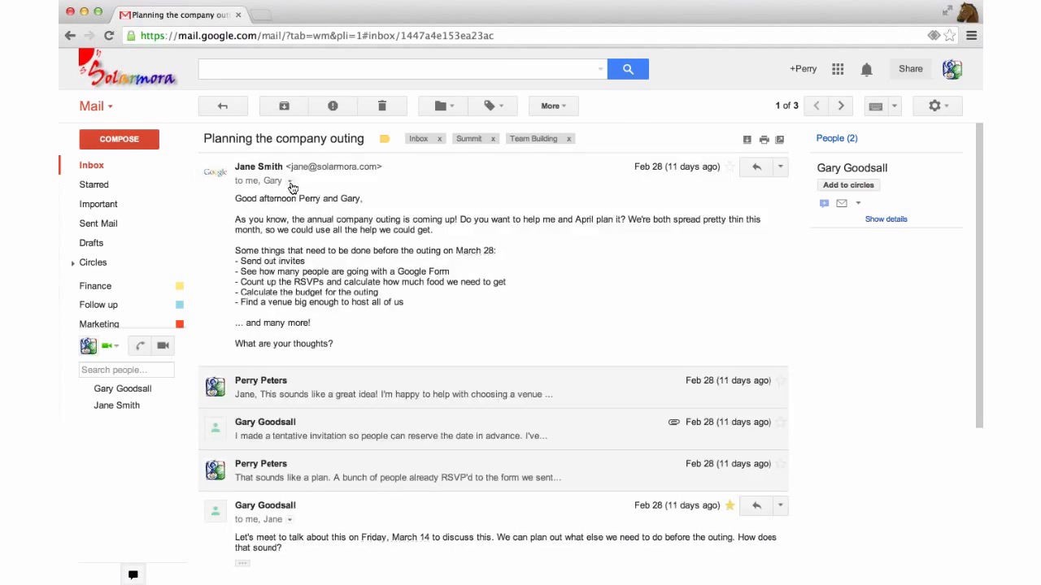
left_click(291, 182)
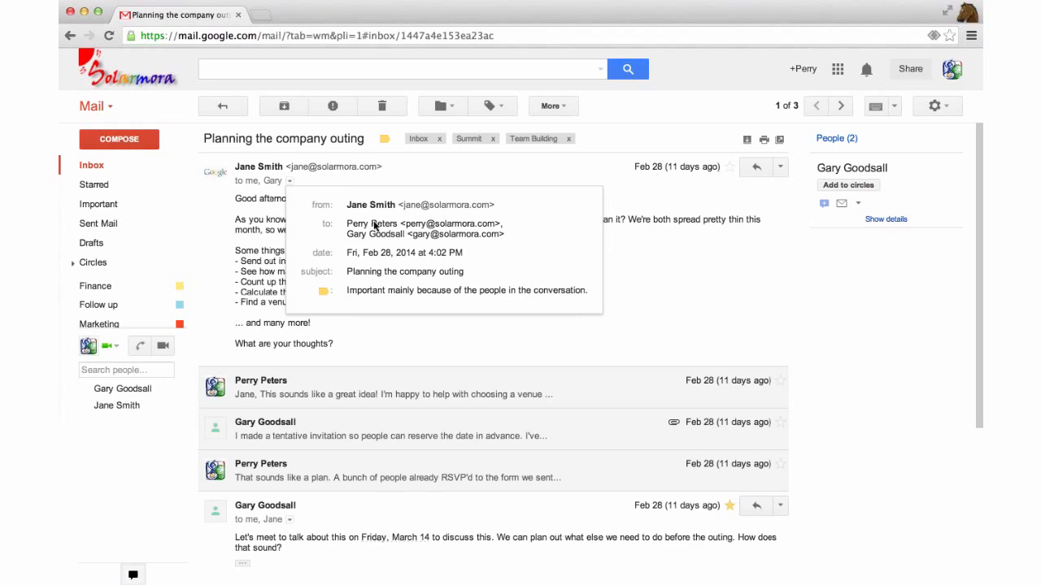
mouse_move(373, 222)
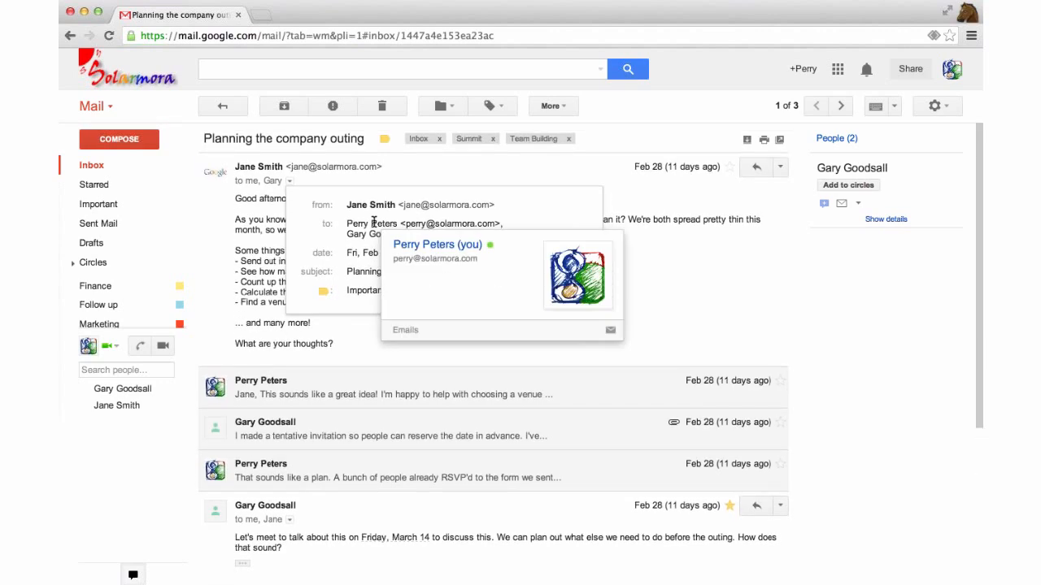
mouse_move(370, 201)
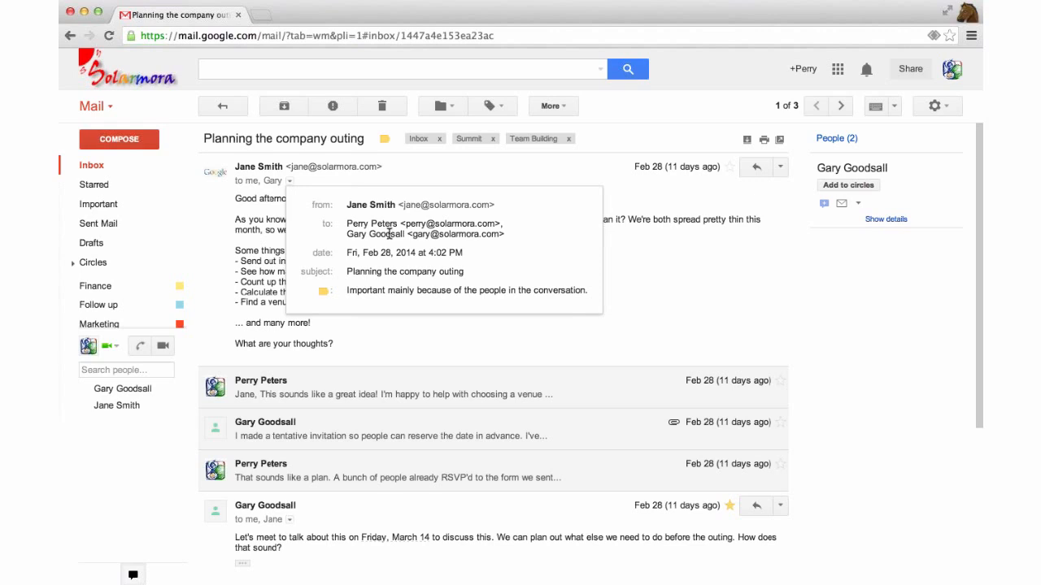
scroll(398, 228, "down", 1)
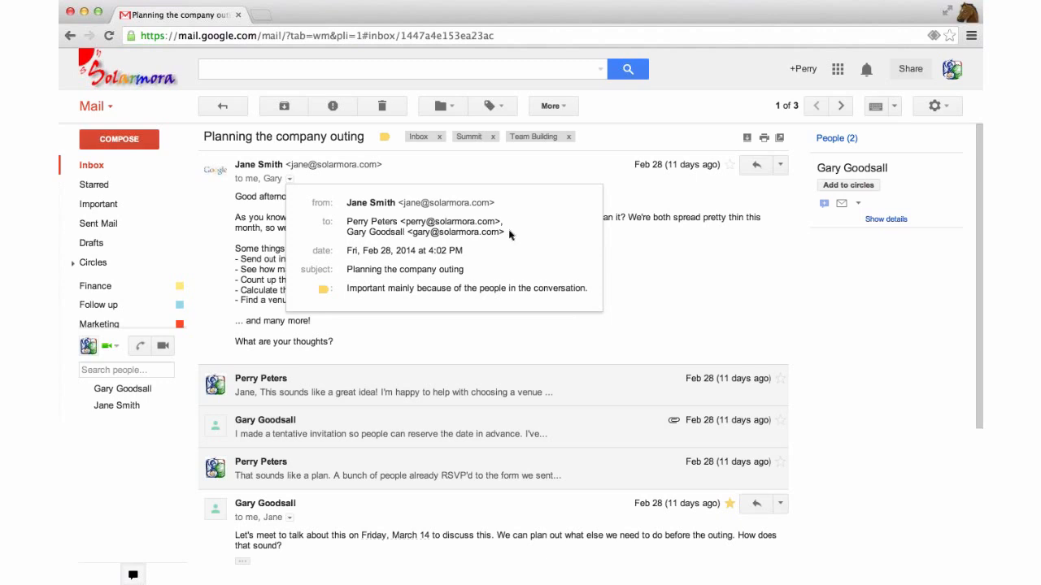
left_click(685, 121)
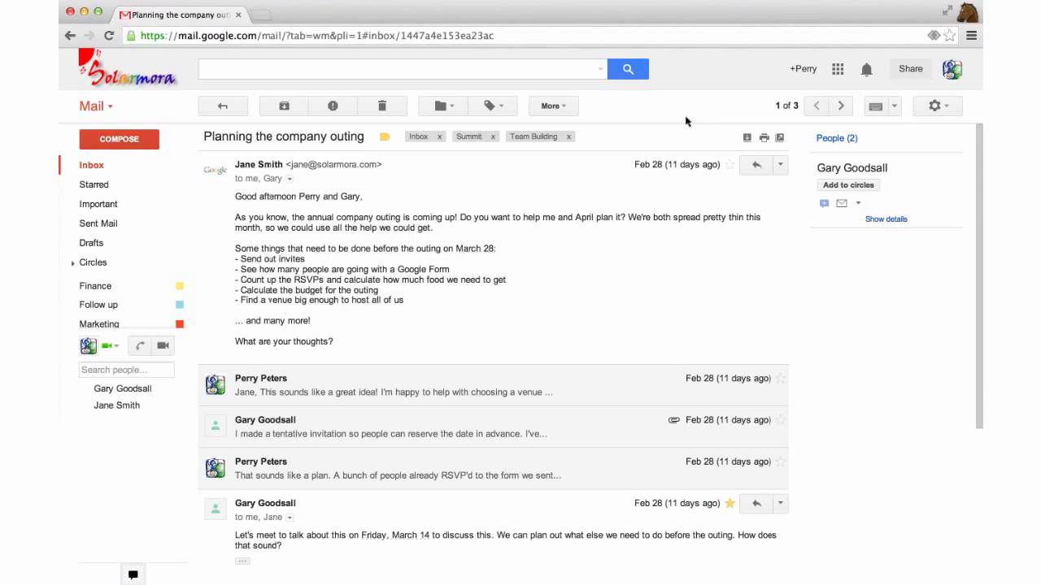
Open Google Groups from the apps grid and show My groups
left_click(838, 72)
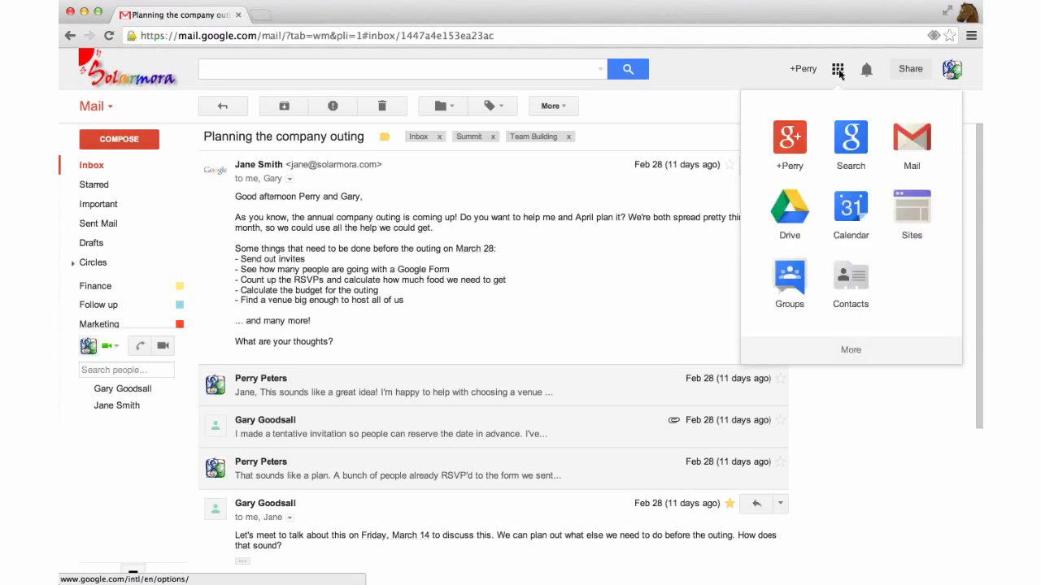
left_click(792, 278)
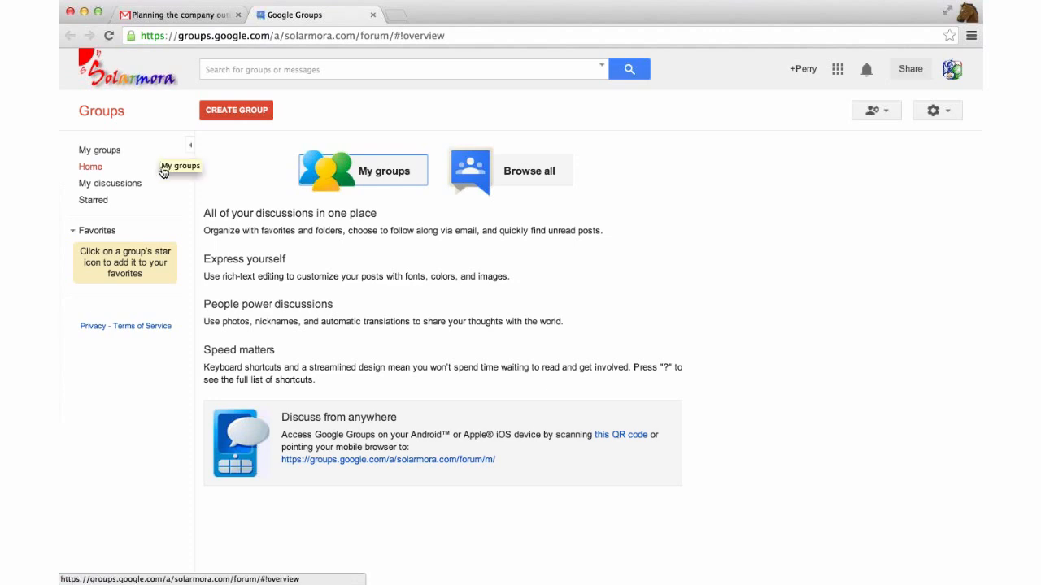
left_click(100, 151)
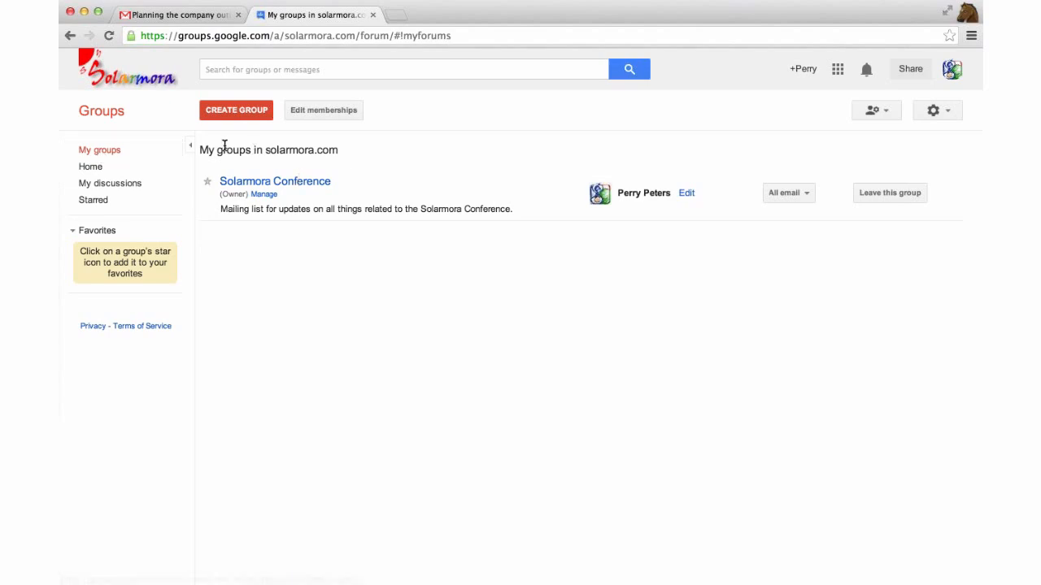
left_click_drag(201, 149, 245, 151)
left_click(345, 151)
Start a group named 'Summit Committee' described as 'Planning the global summit for the entire company.'
left_click(252, 109)
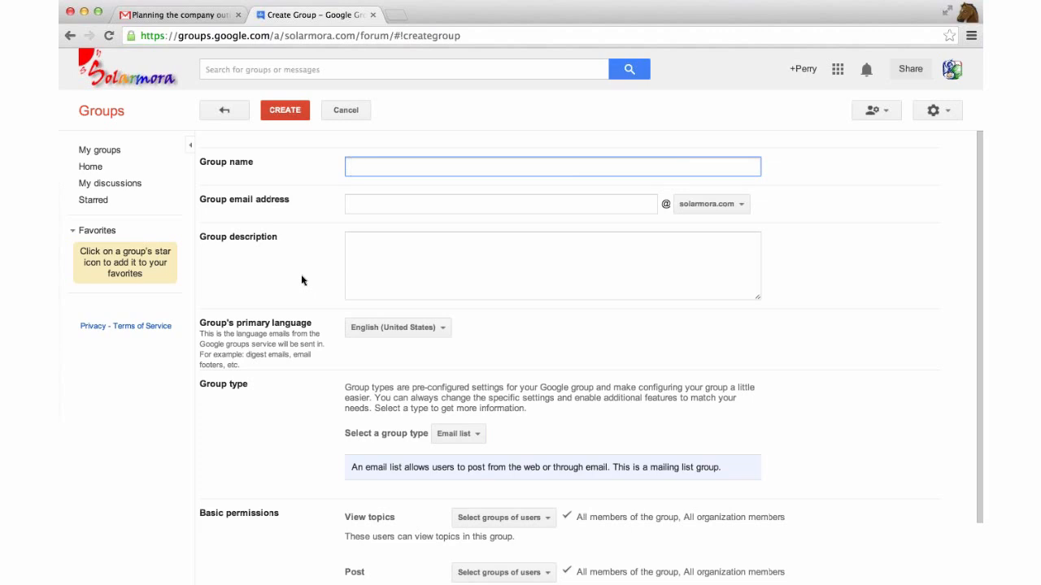
type("S")
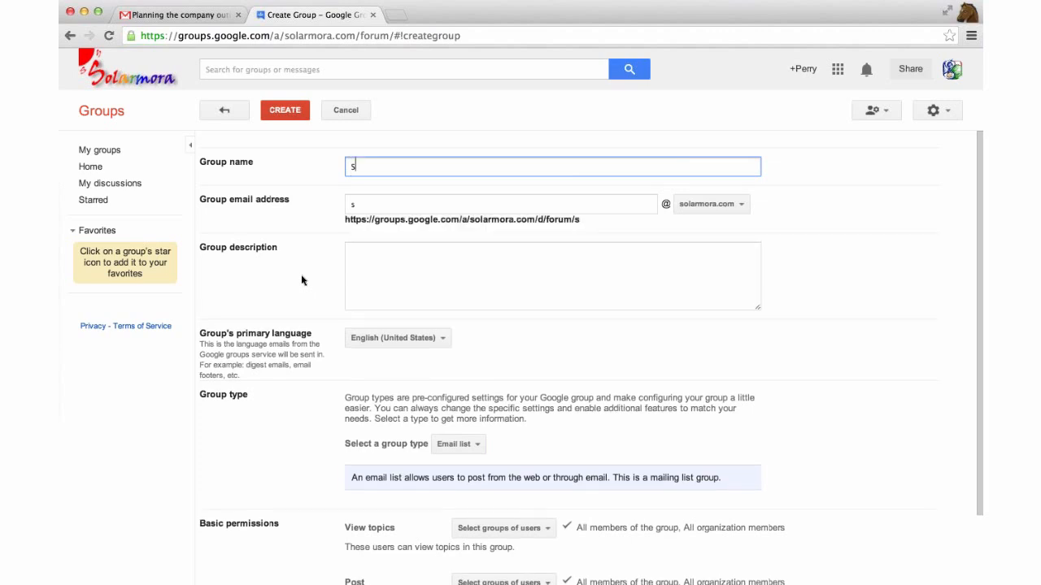
type("ummit Committee")
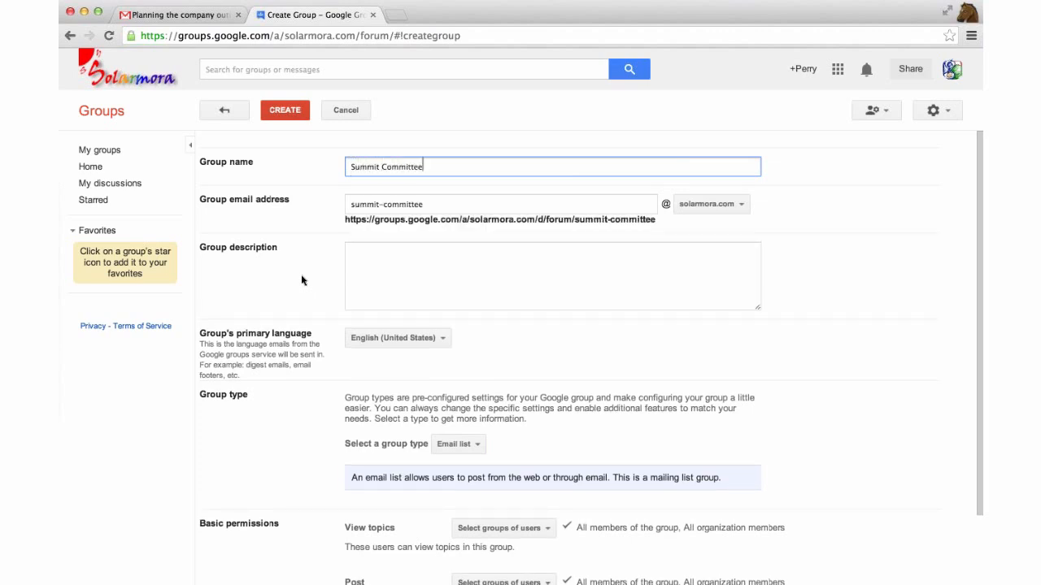
left_click(393, 278)
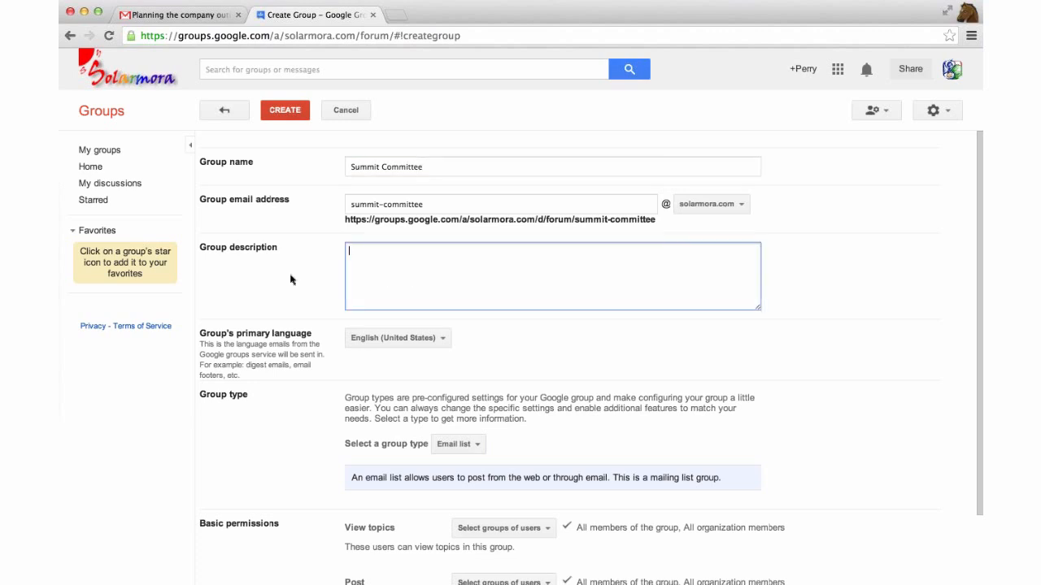
type("Planning th")
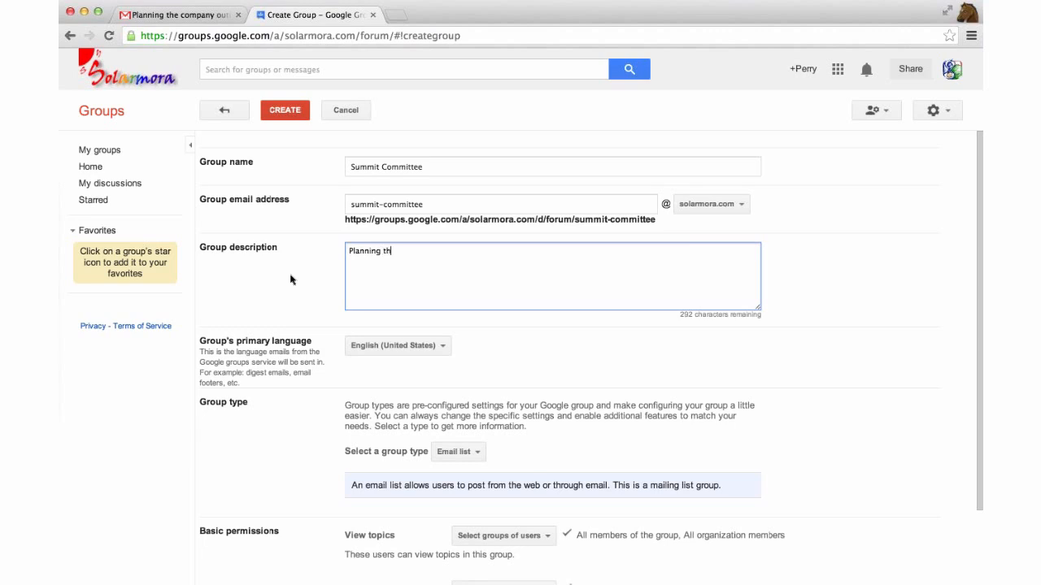
type("e global summit for the entire company.")
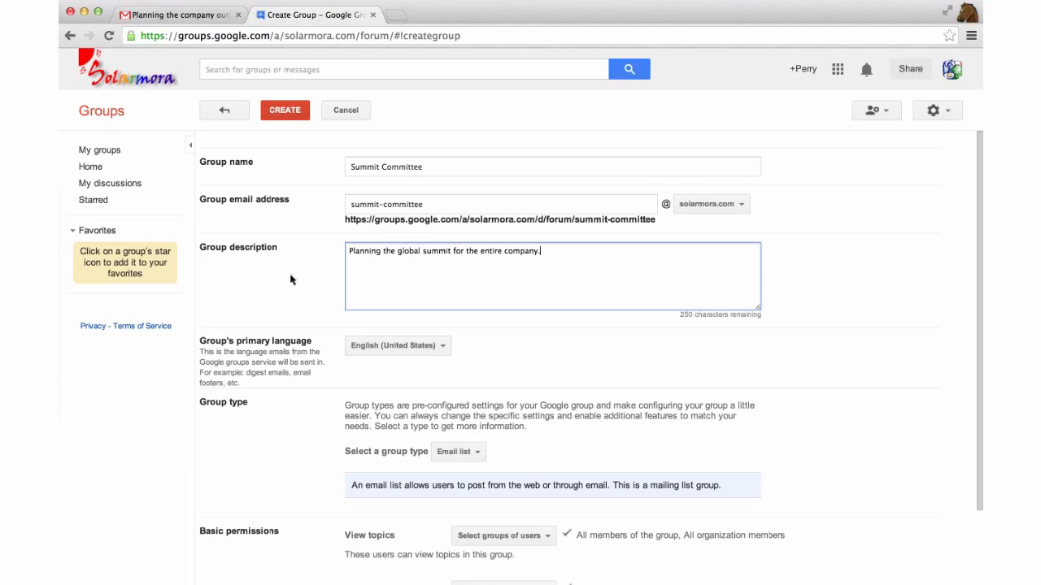
Keep Email list as the group type and create the group
scroll(277, 297, "down", 1)
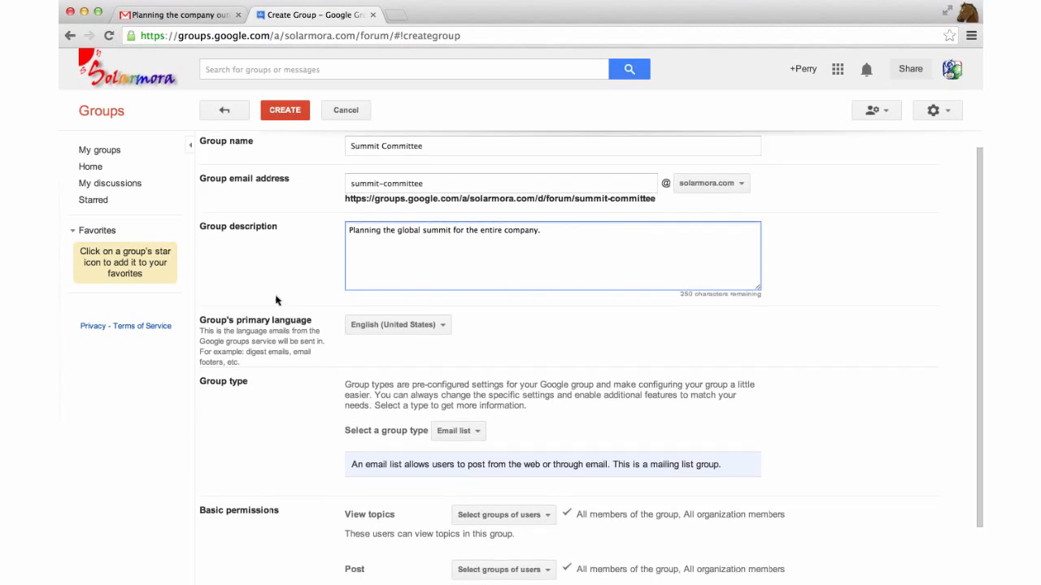
scroll(277, 299, "down", 3)
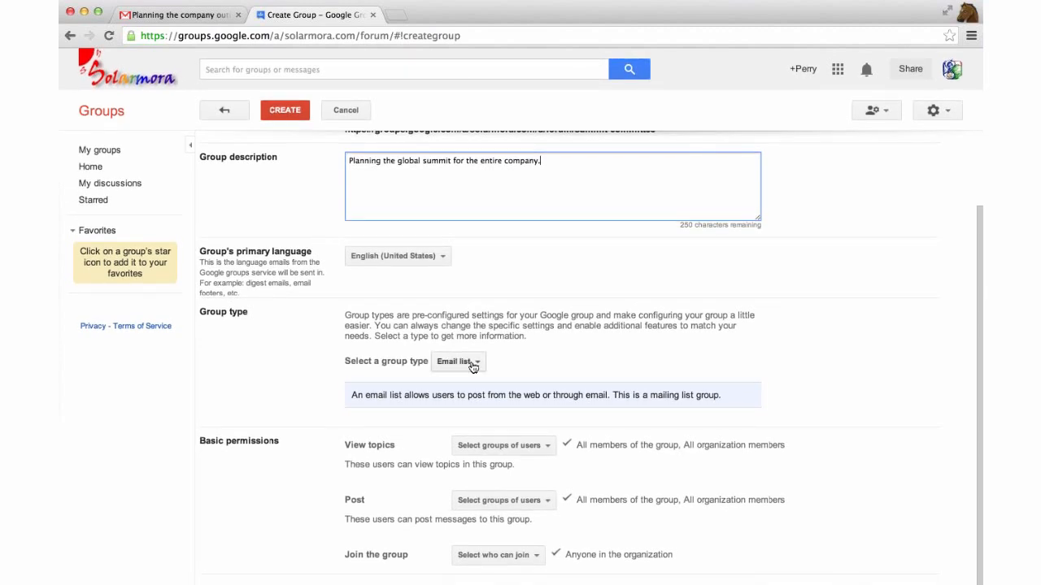
left_click(472, 362)
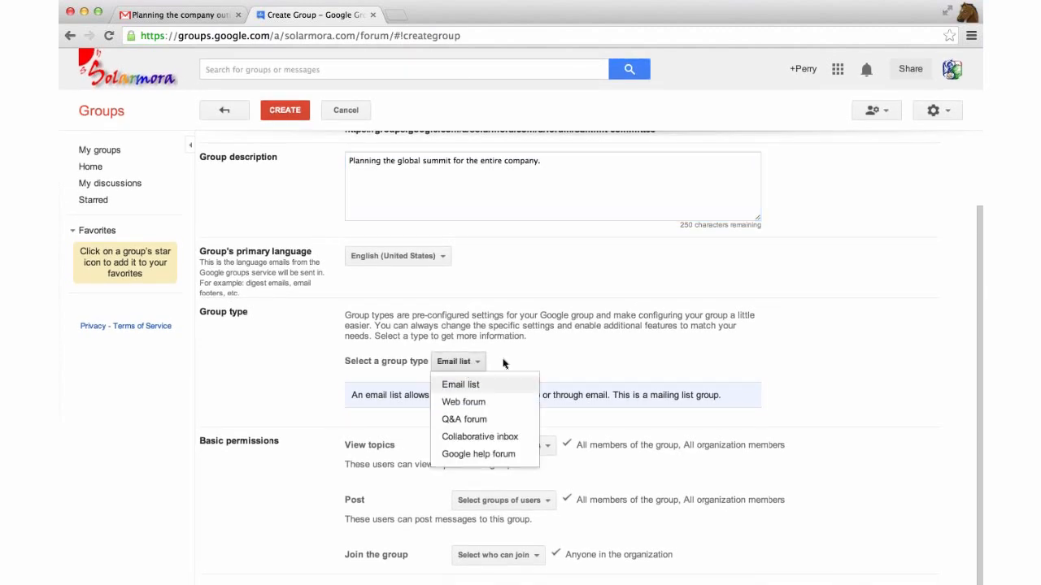
left_click(513, 361)
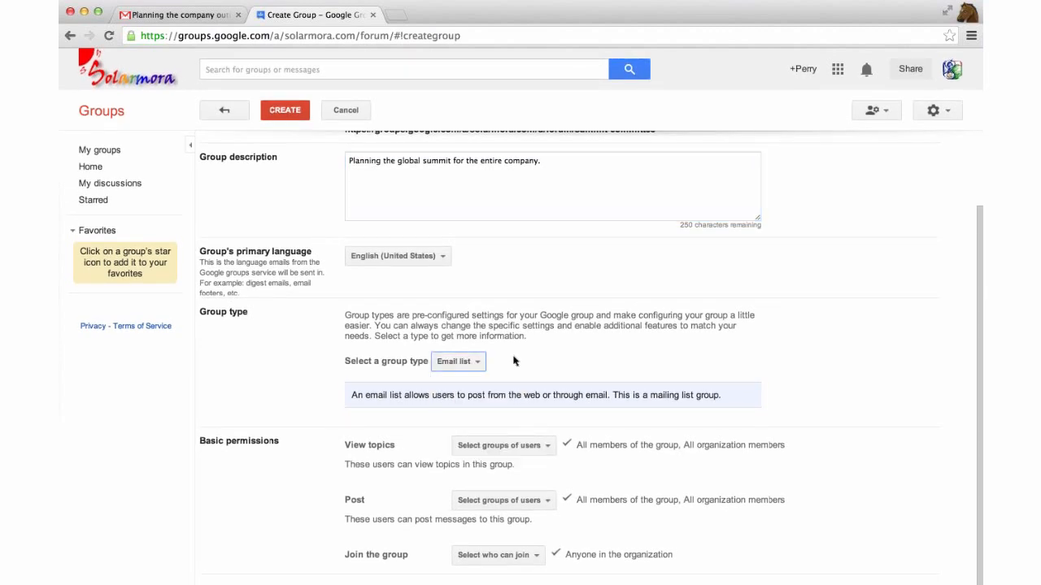
scroll(283, 280, "up", 1)
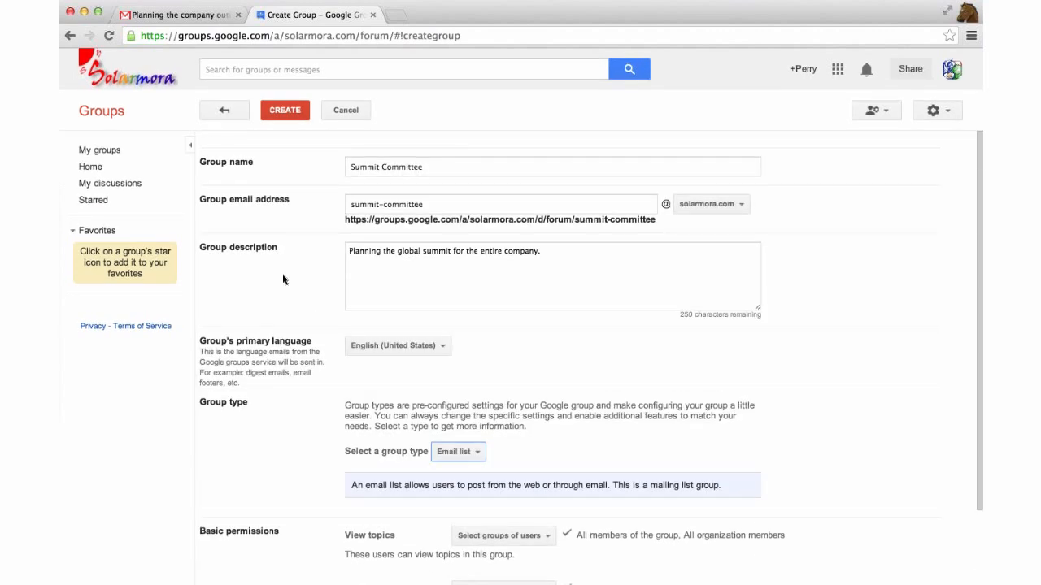
left_click(289, 111)
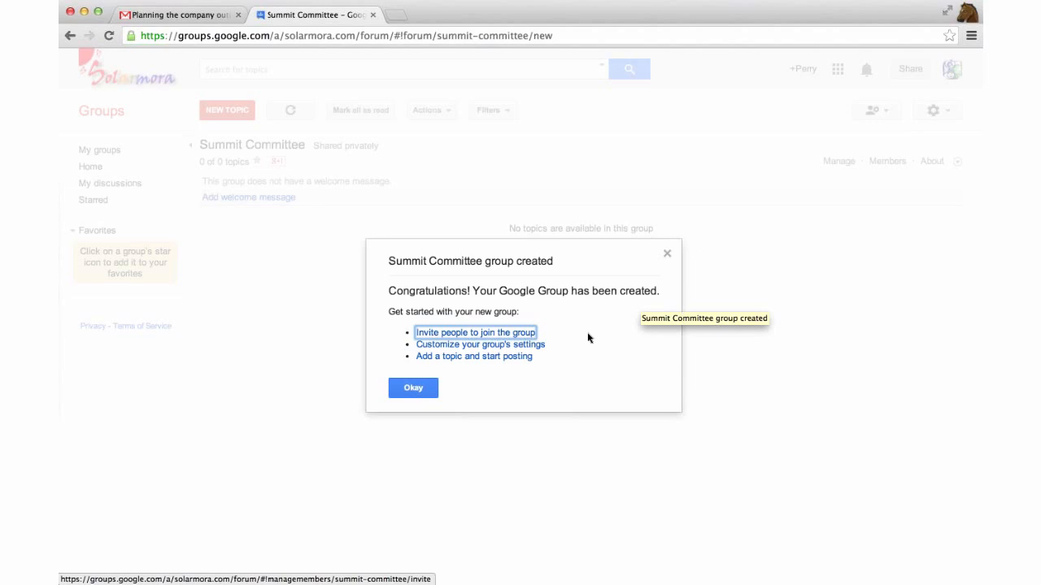
Add two invitees to Summit Committee from the suggested addresses
left_click(509, 336)
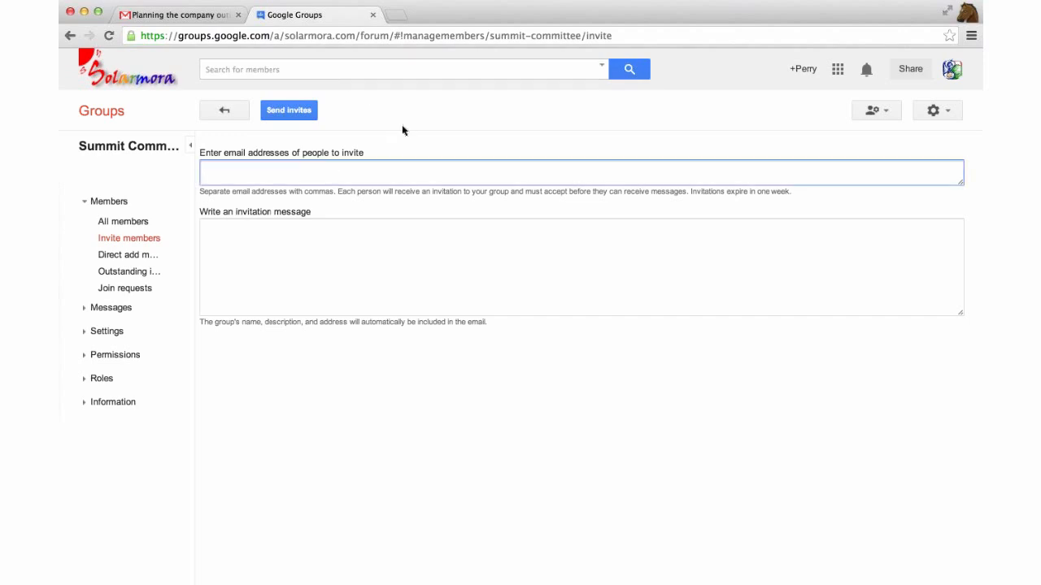
type("jan")
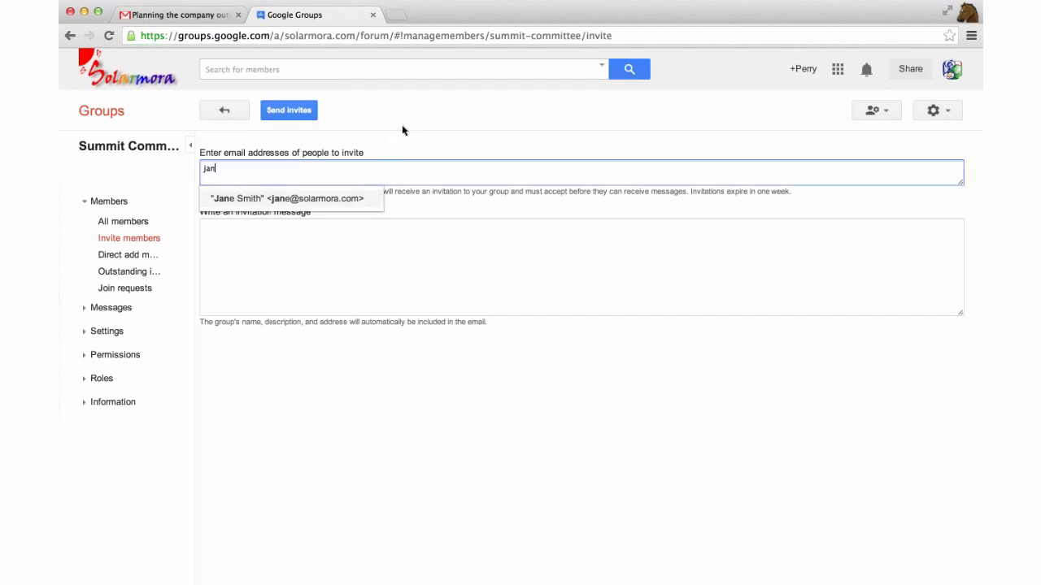
key("Return")
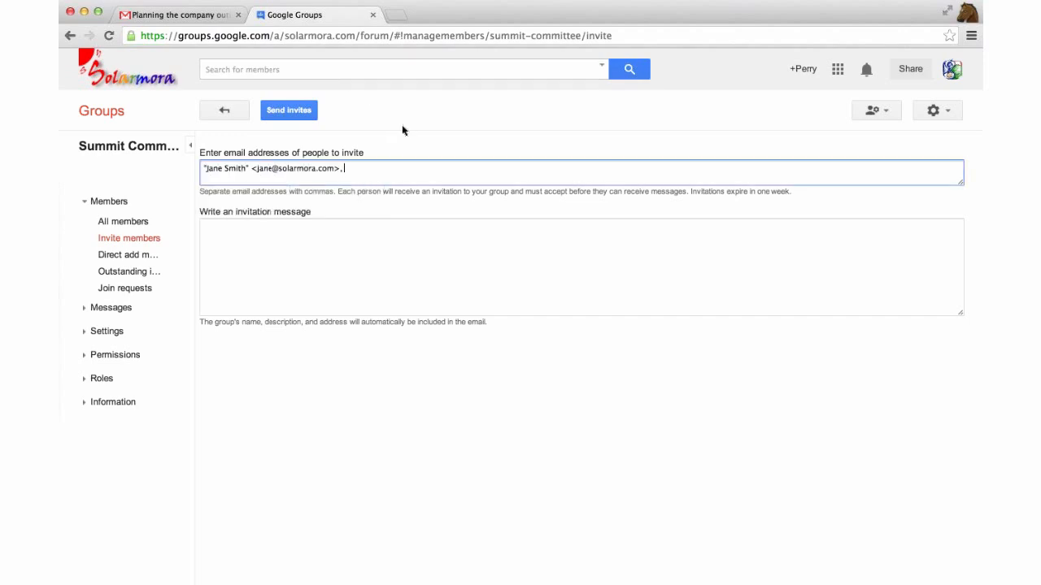
type("gary")
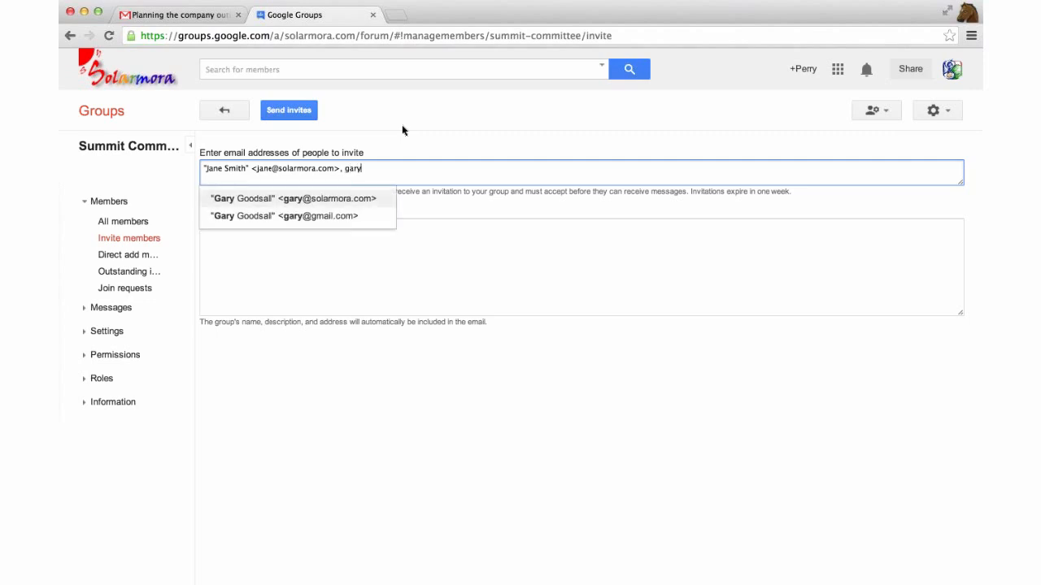
key("Return")
Add the message 'Join this group! :)', send the invitations and finish
left_click(394, 226)
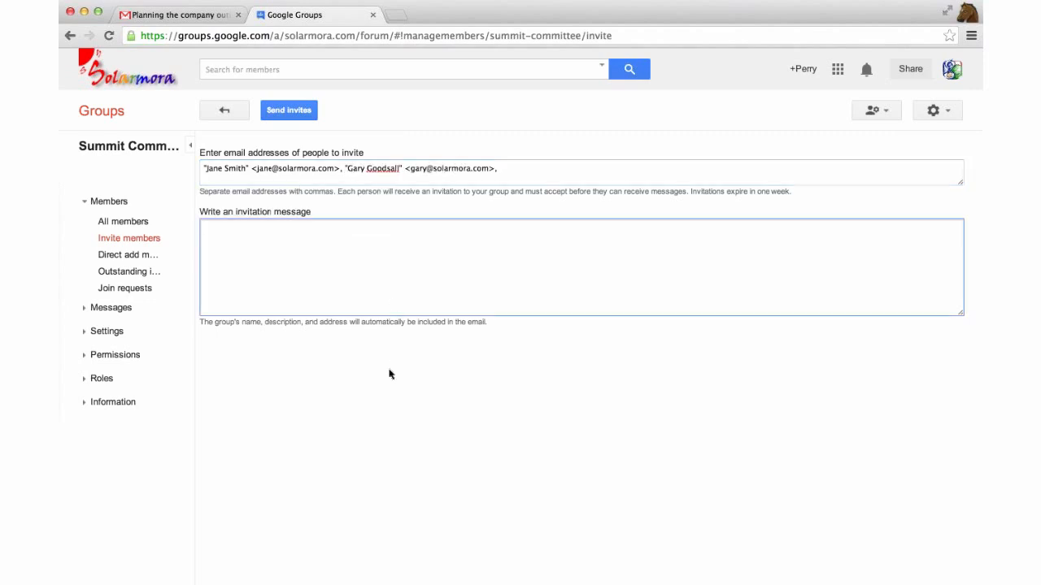
type("Join this group! :)")
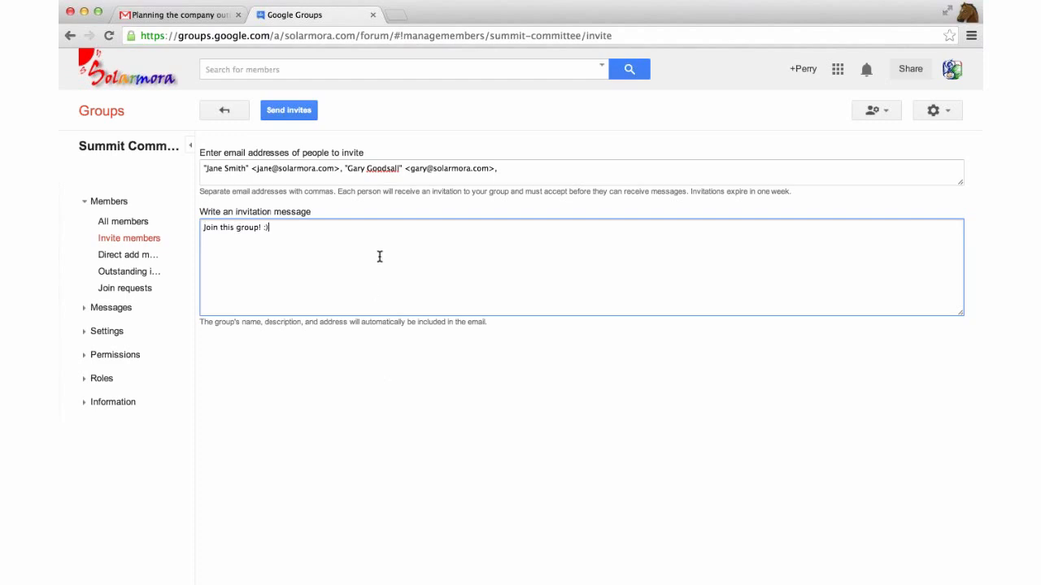
left_click(280, 112)
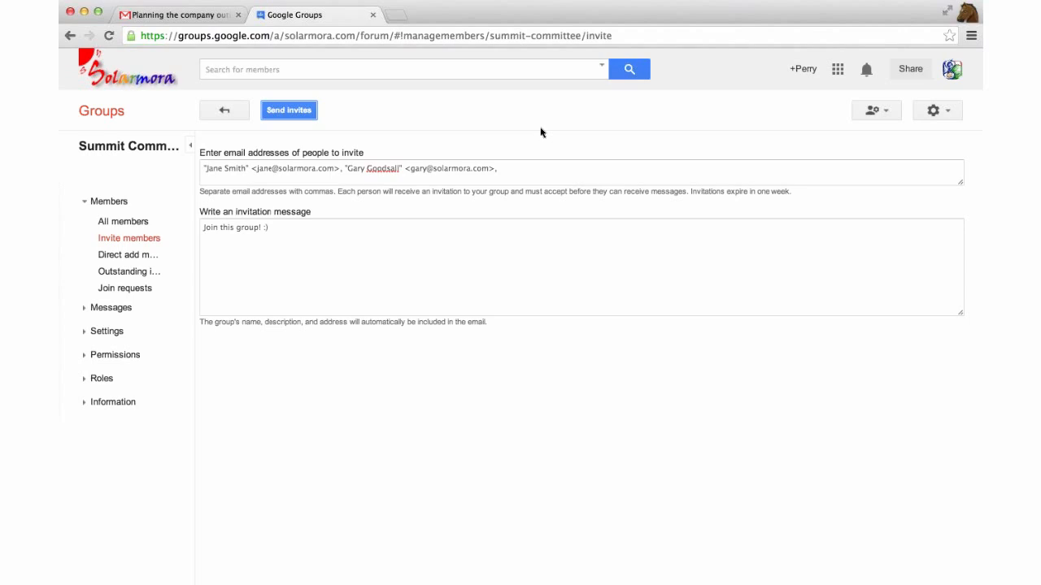
scroll(311, 138, "down", 1)
scroll(316, 139, "up", 1)
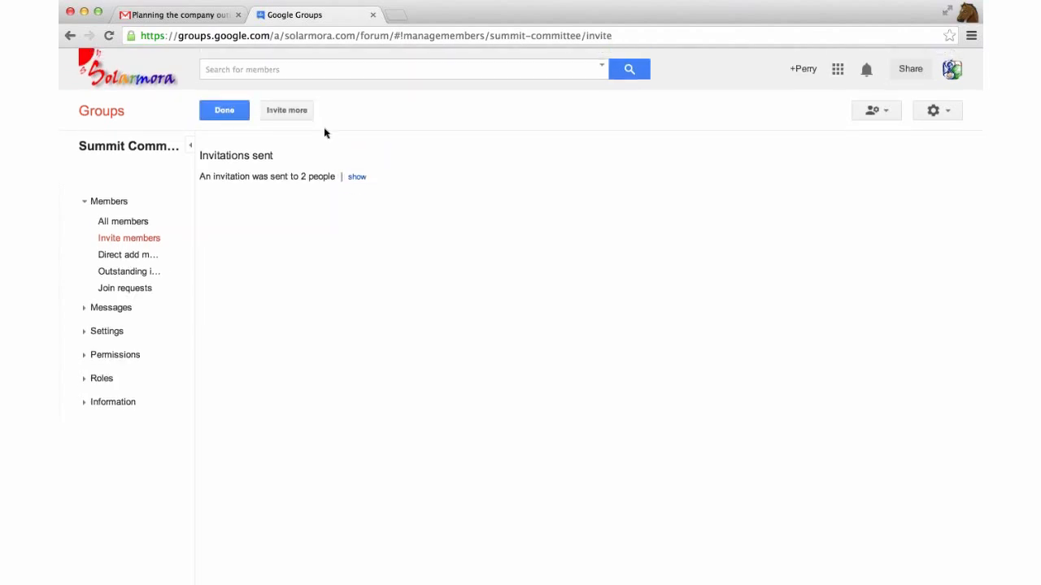
left_click(224, 115)
From the Gmail inbox, compose a message to the Summit Committee group address titled 'Join this email list!'
left_click(200, 18)
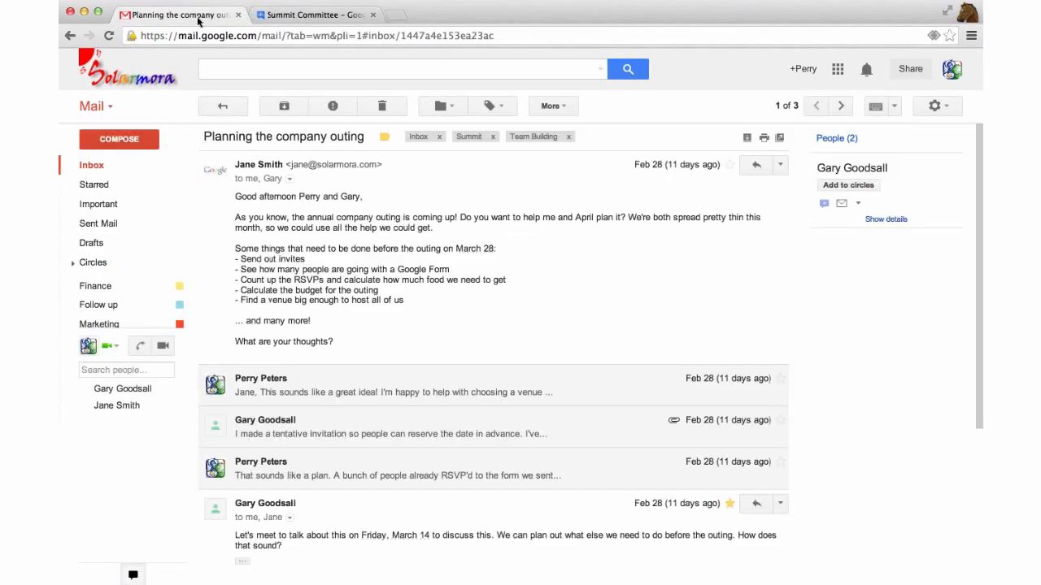
left_click(112, 166)
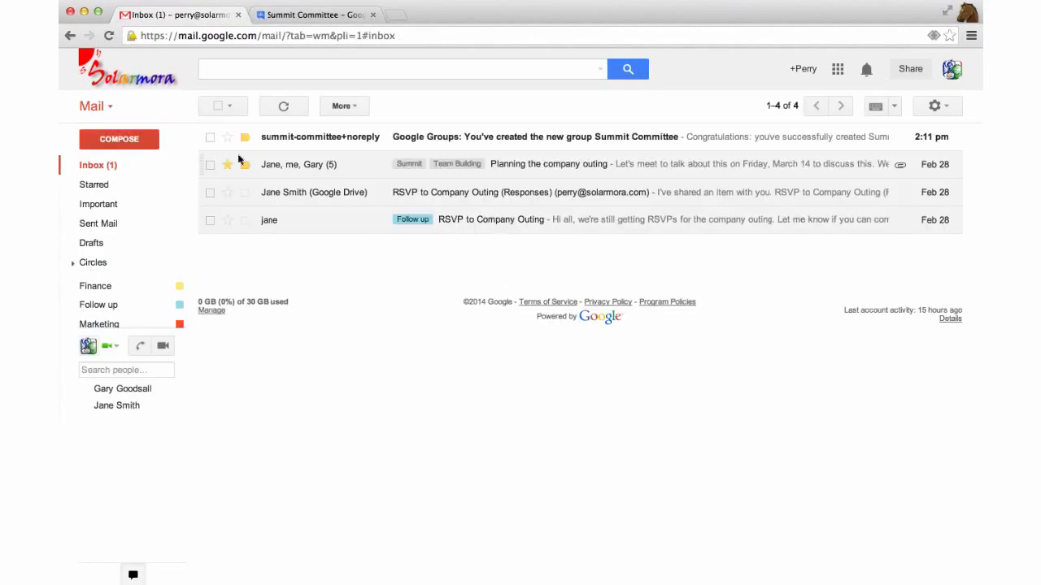
left_click(131, 140)
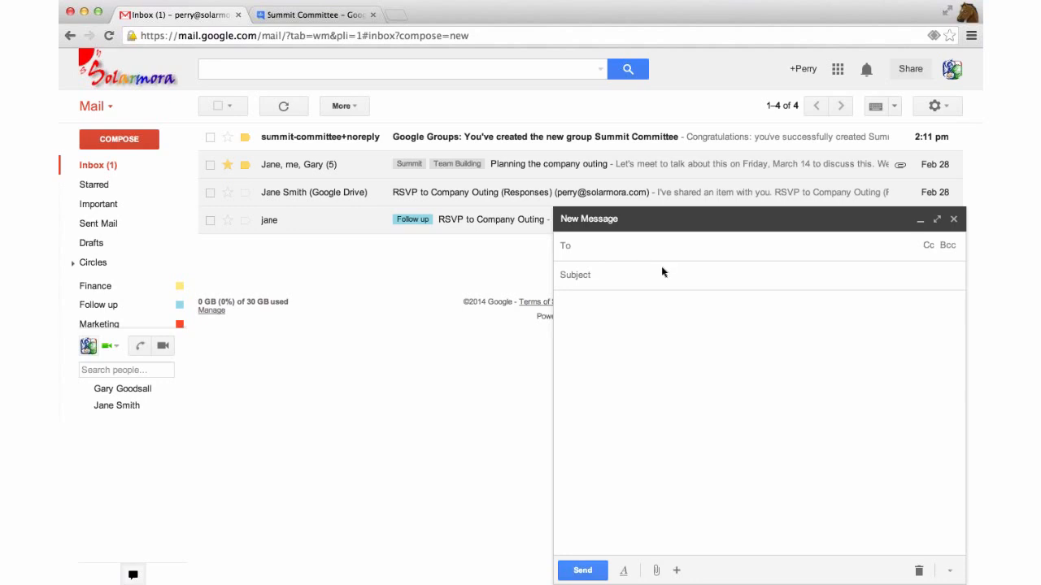
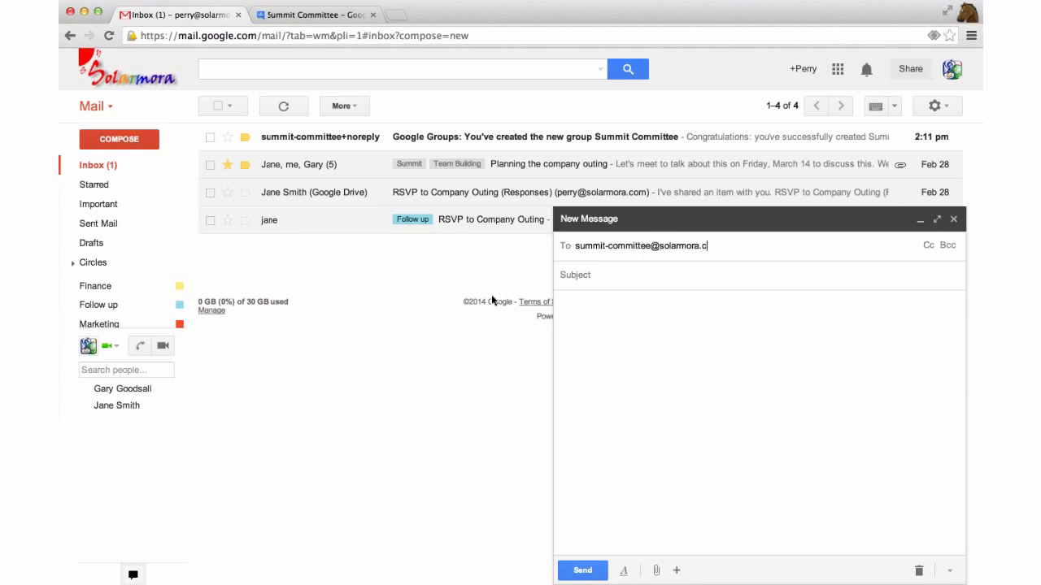
left_click(607, 276)
type("J")
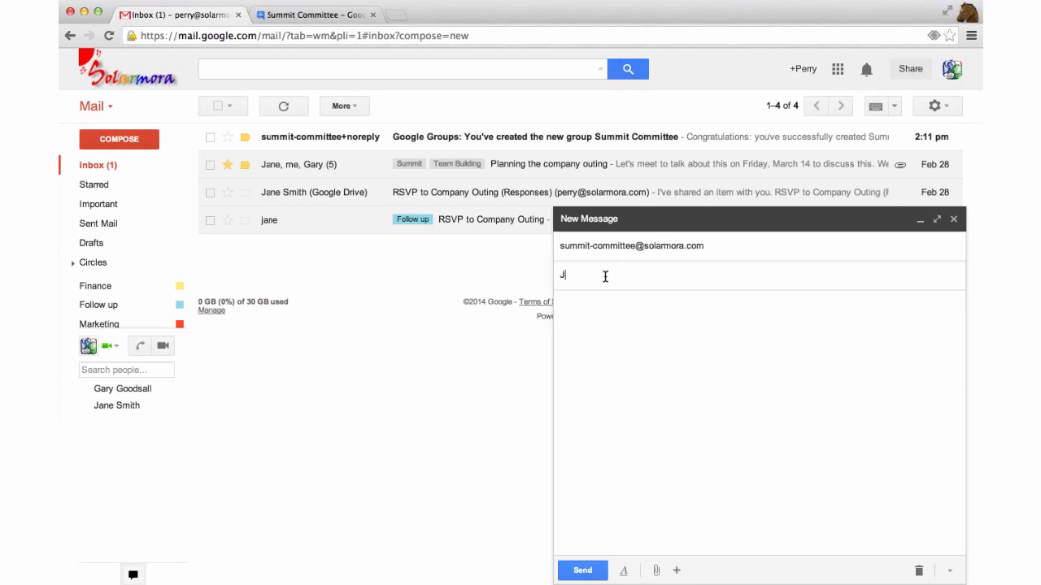
type("oin this email list!")
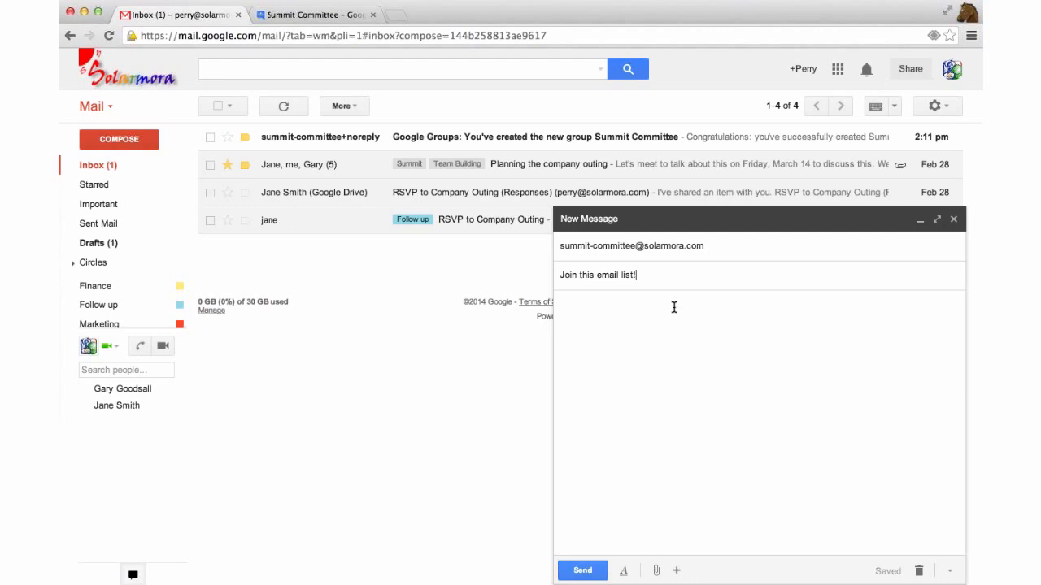
Close the unfinished message so it saves as a draft, and bring up the Google apps grid
left_click(954, 222)
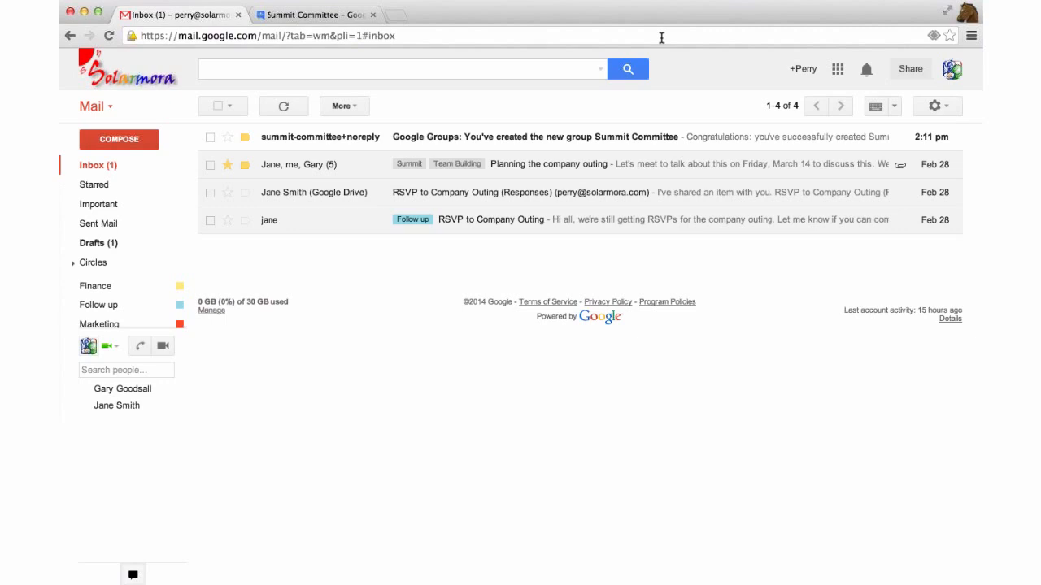
left_click(838, 70)
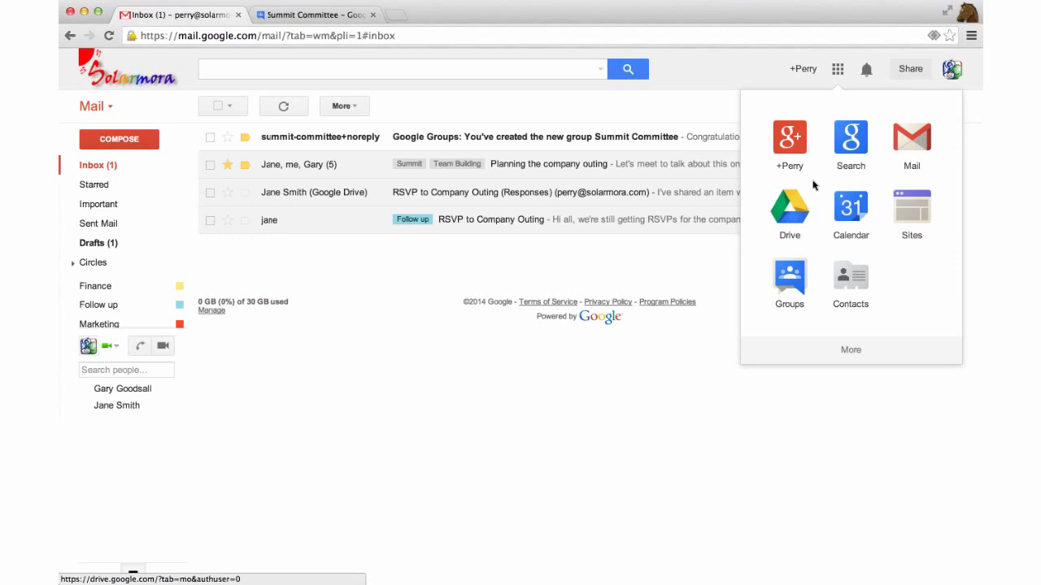
Go to Google Drive, close the Summit Committee group tab, and show My Drive's folders
left_click(794, 211)
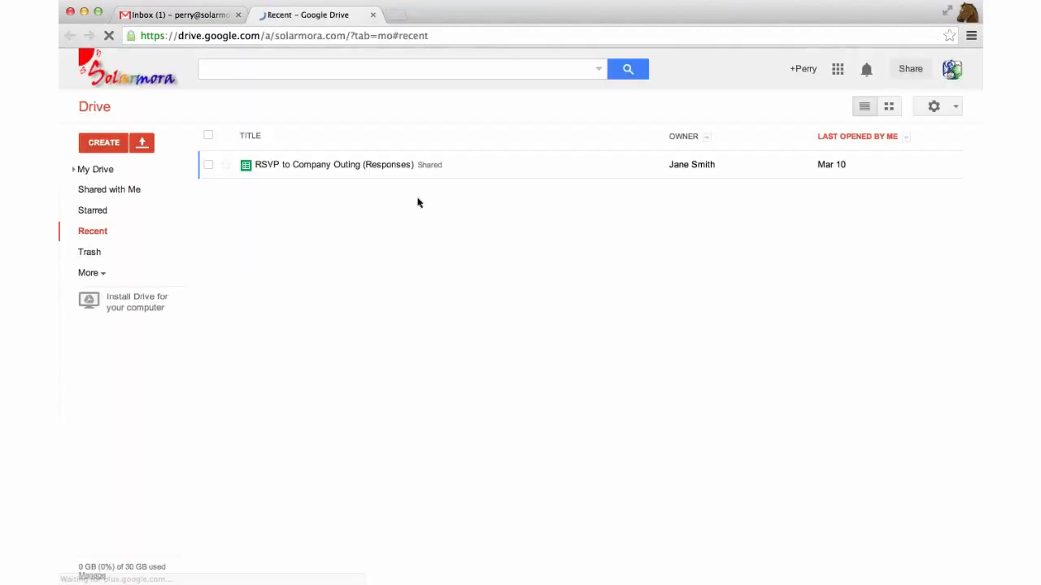
left_click(508, 14)
left_click(119, 170)
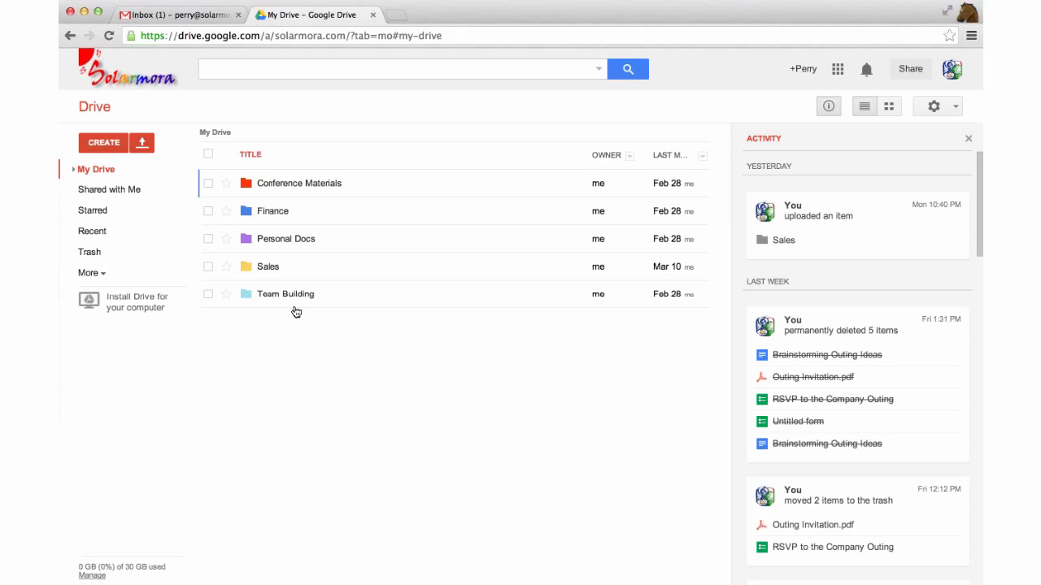
Create a new blank Google Doc from Drive and bring up its Rename document dialog
left_click(117, 143)
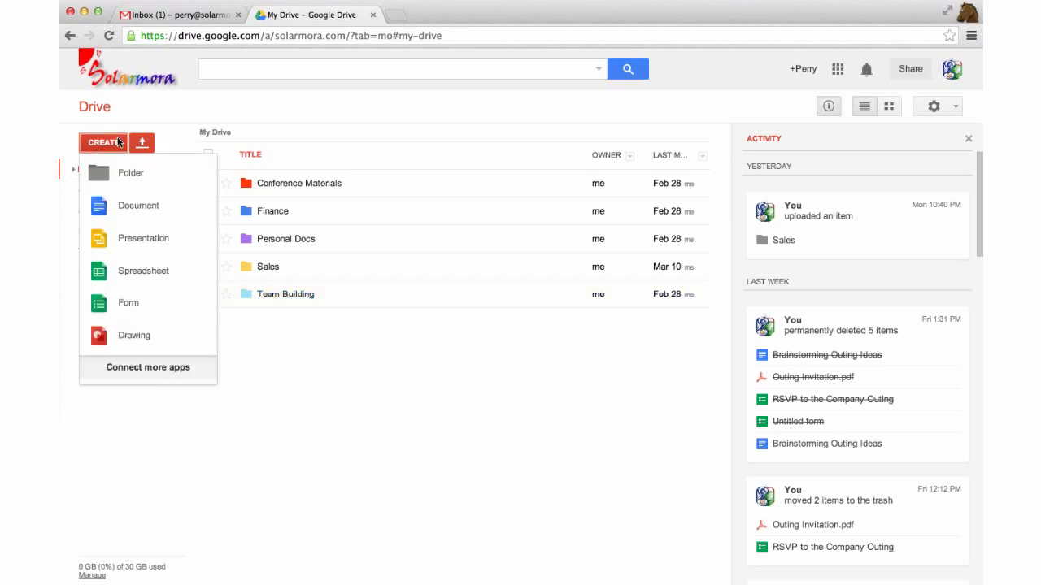
left_click(147, 208)
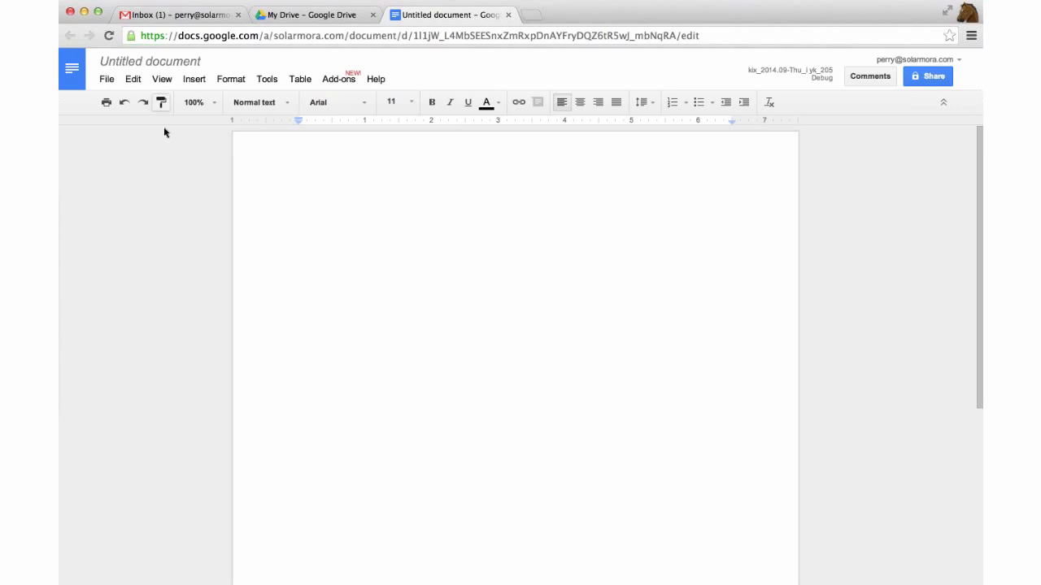
left_click(168, 62)
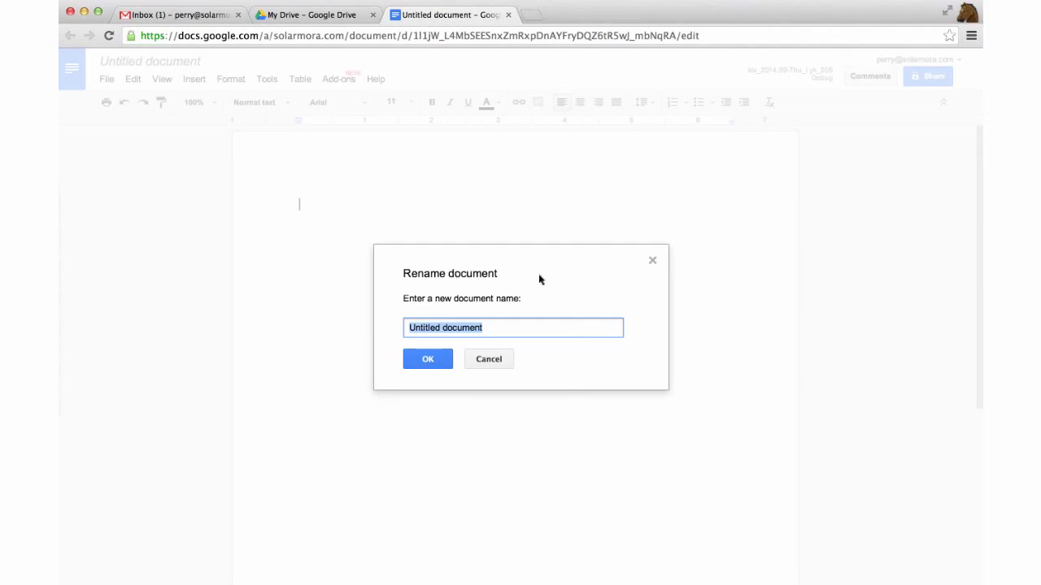
Title the new document 'Brainstorming the Global Summit'
type("Brainstorm")
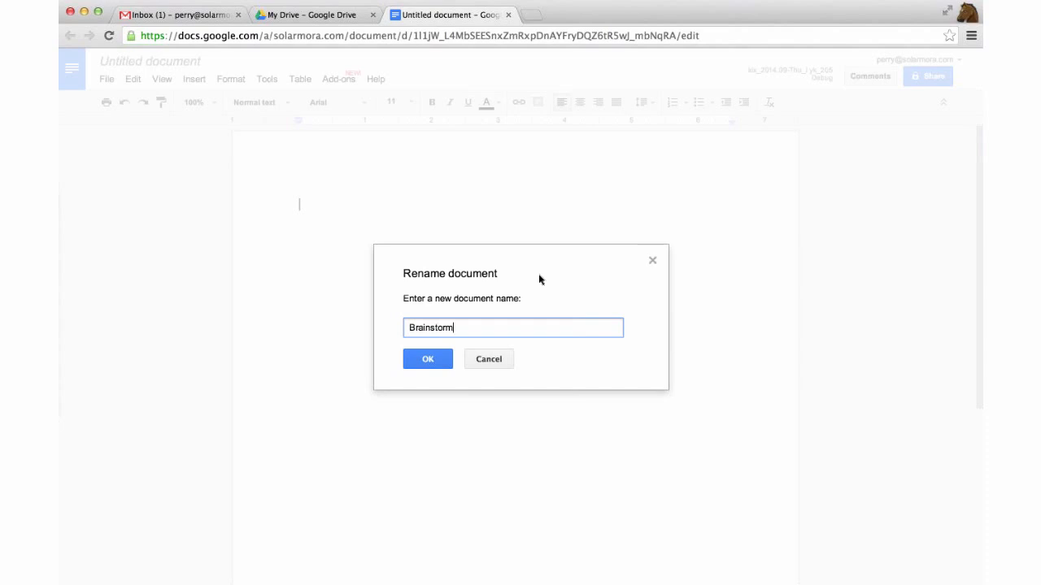
type("ing the Global Summit")
key("Return")
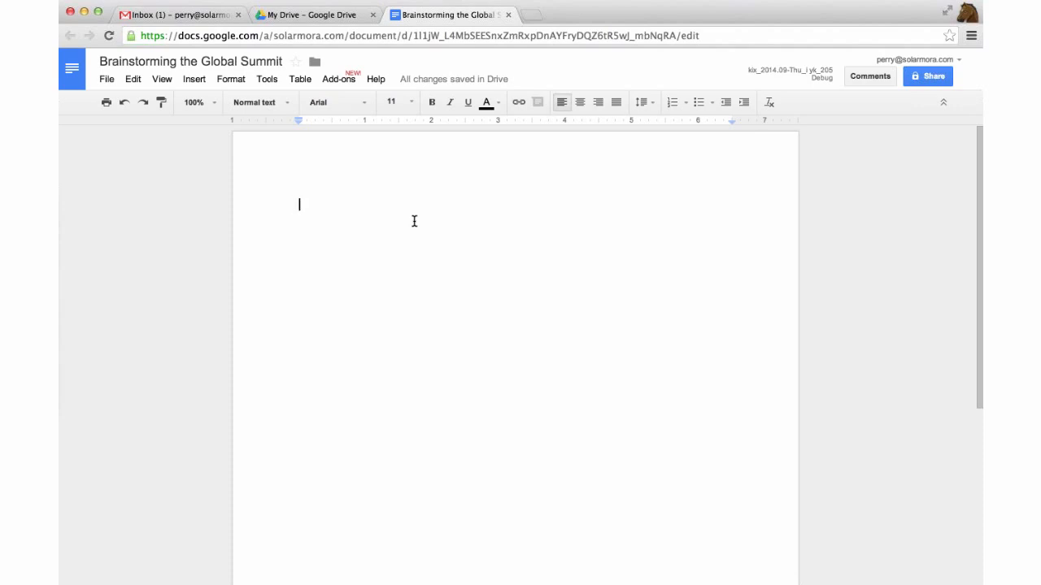
Give the Summit Committee group and a colleague edit access, sending yourself a copy with the document pasted in
left_click(946, 80)
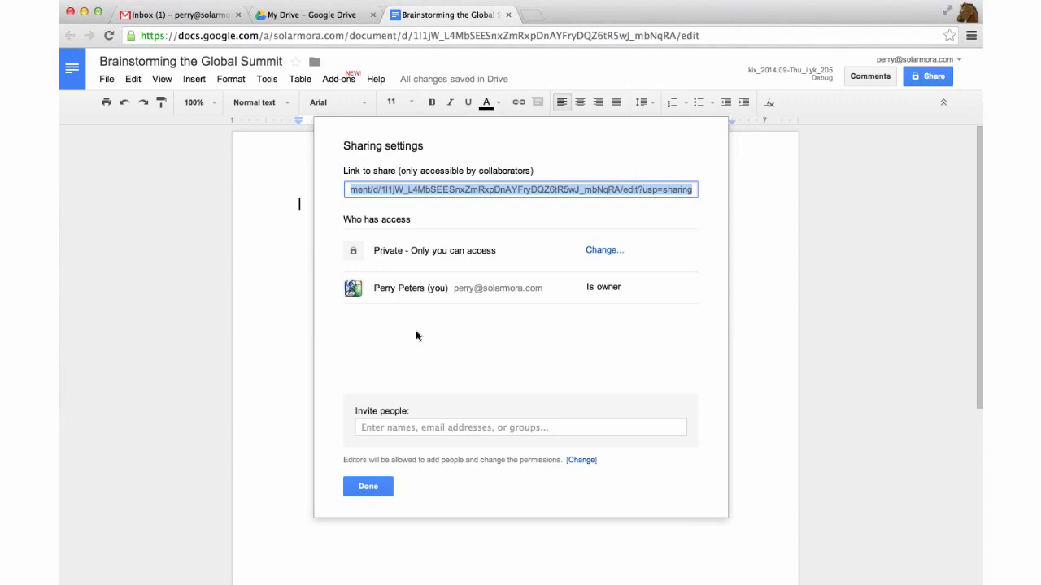
left_click(424, 428)
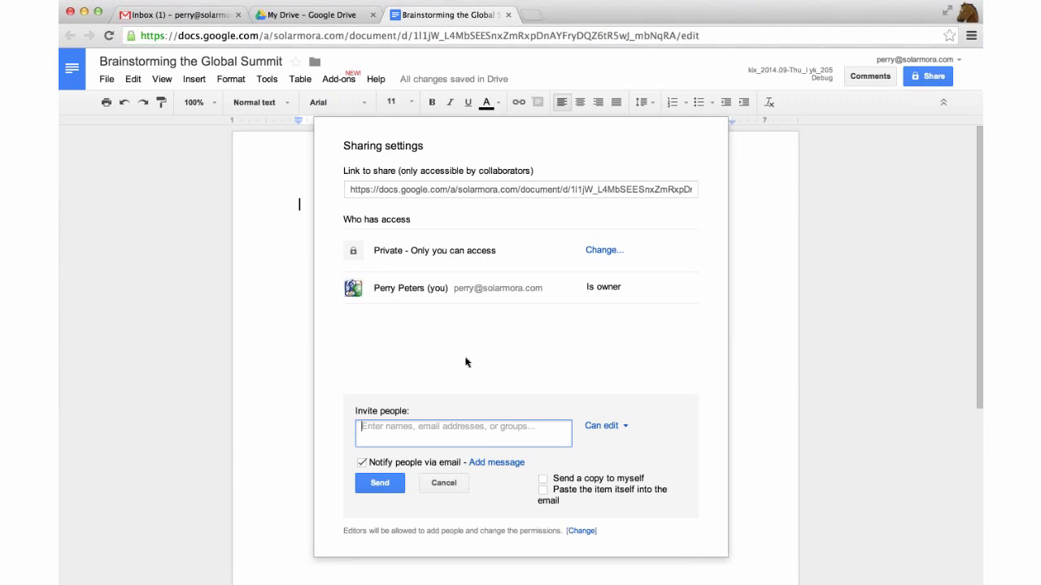
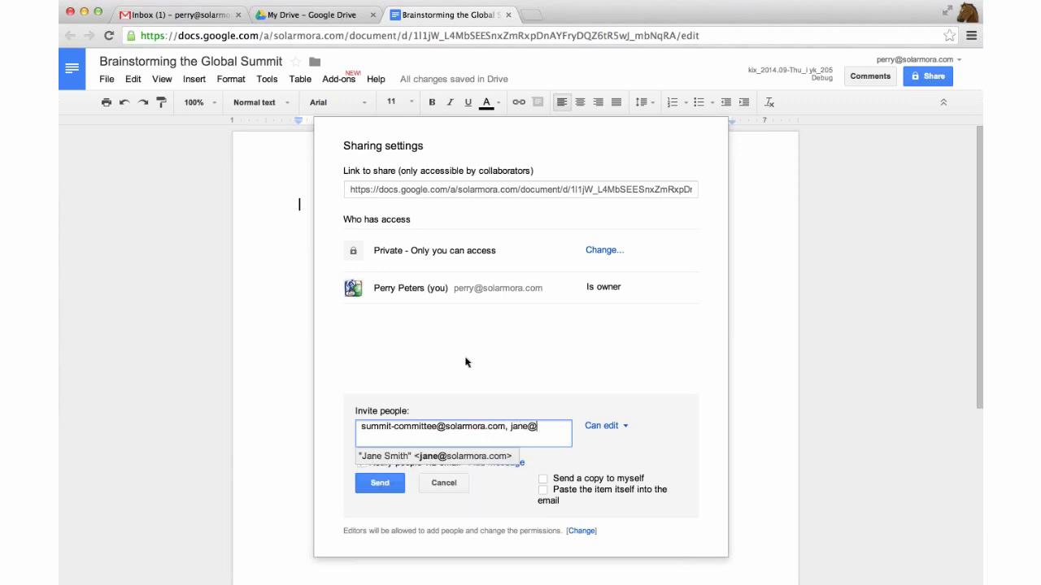
left_click(454, 460)
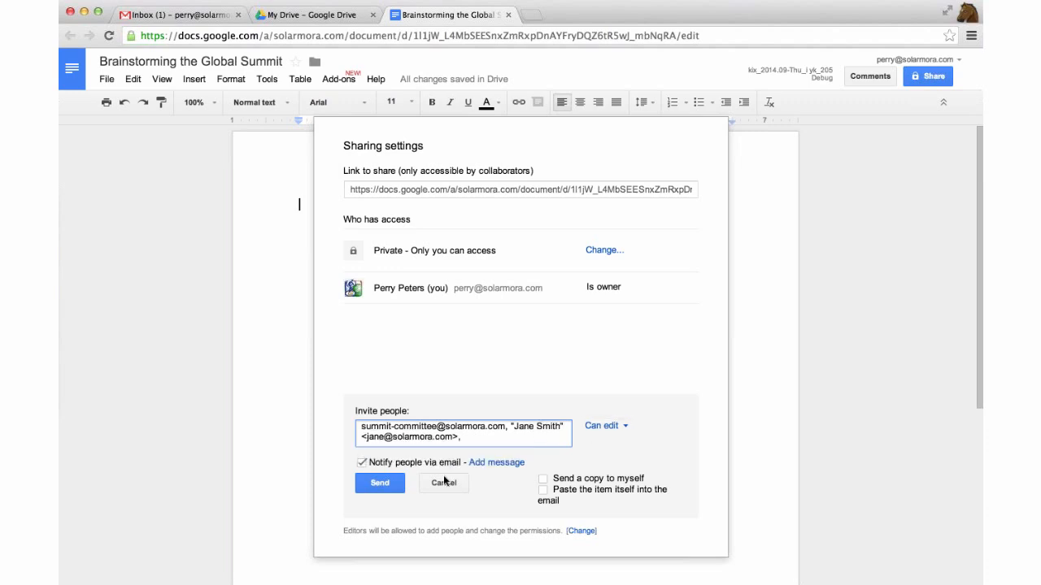
left_click(542, 480)
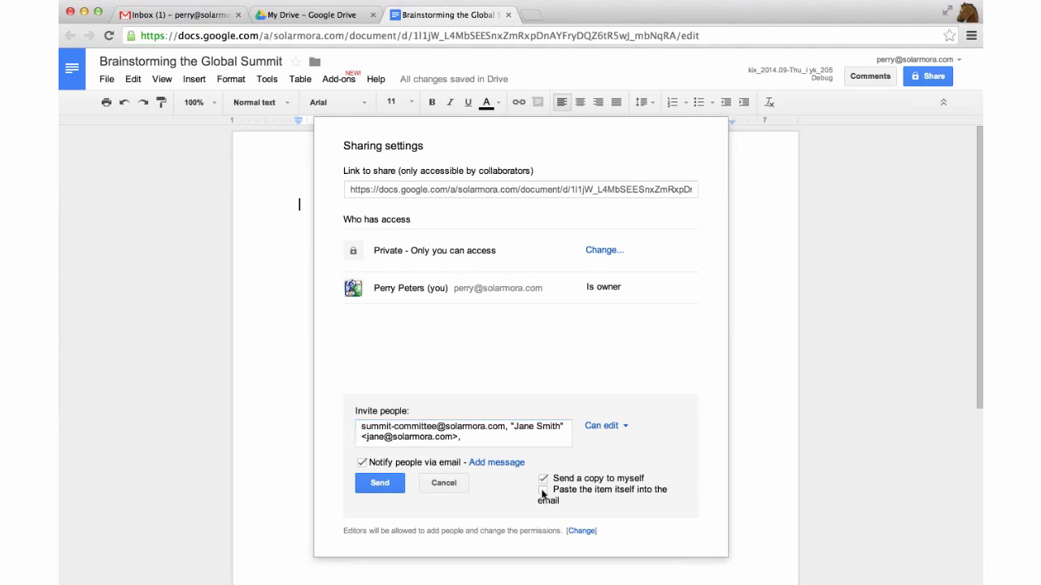
left_click(543, 491)
left_click(382, 484)
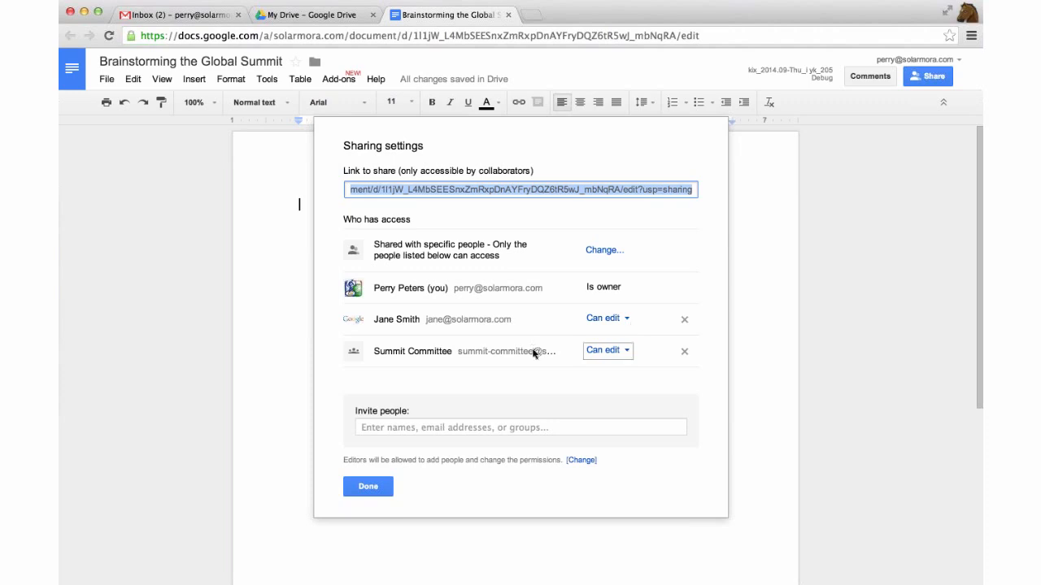
left_click(368, 486)
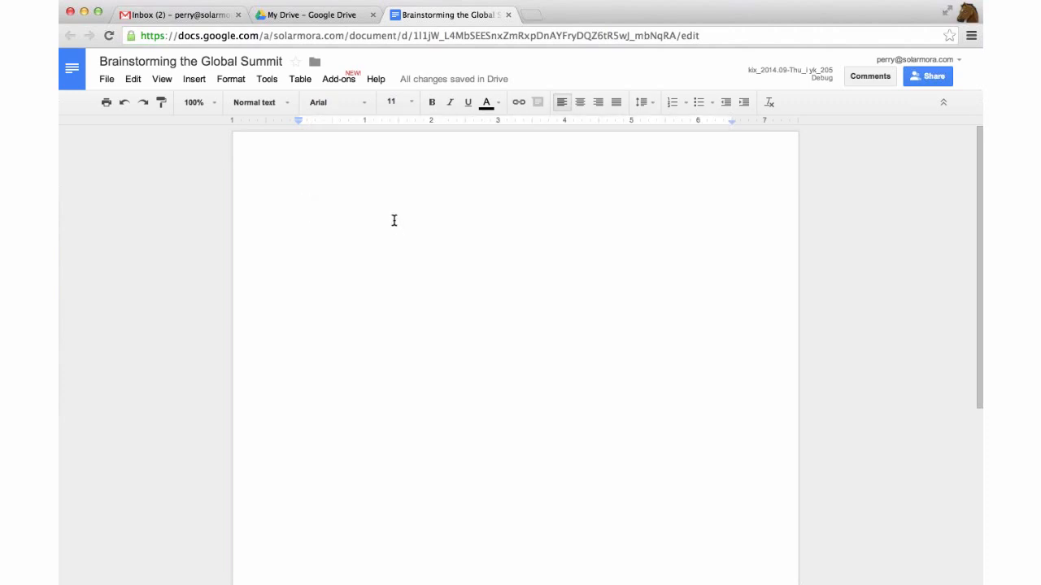
Type the heading 'Brainstorming the Global Summit' and add blank lines below the collaborator's note
type("Brainstorm")
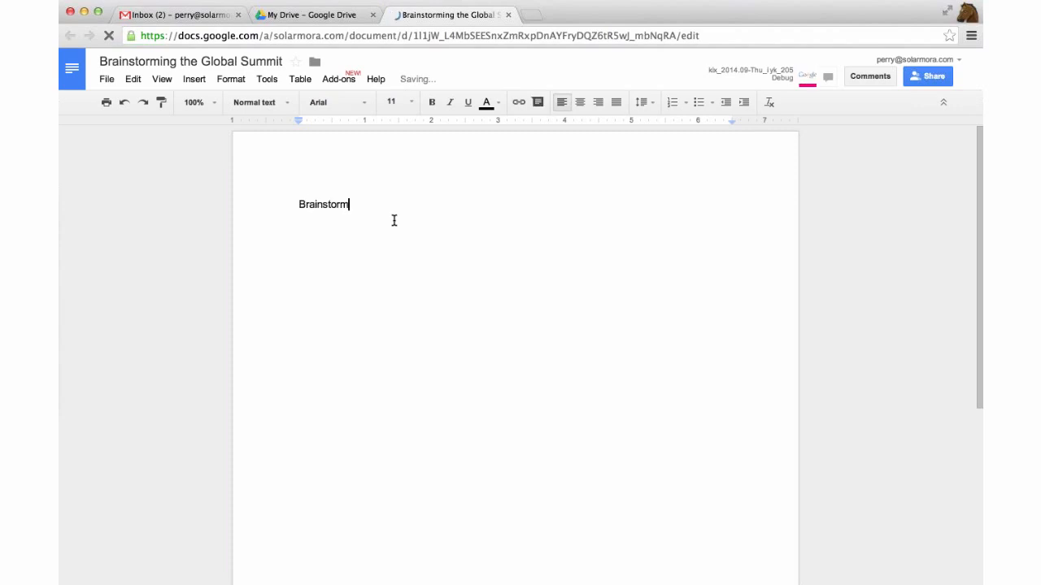
type("ing the Gl")
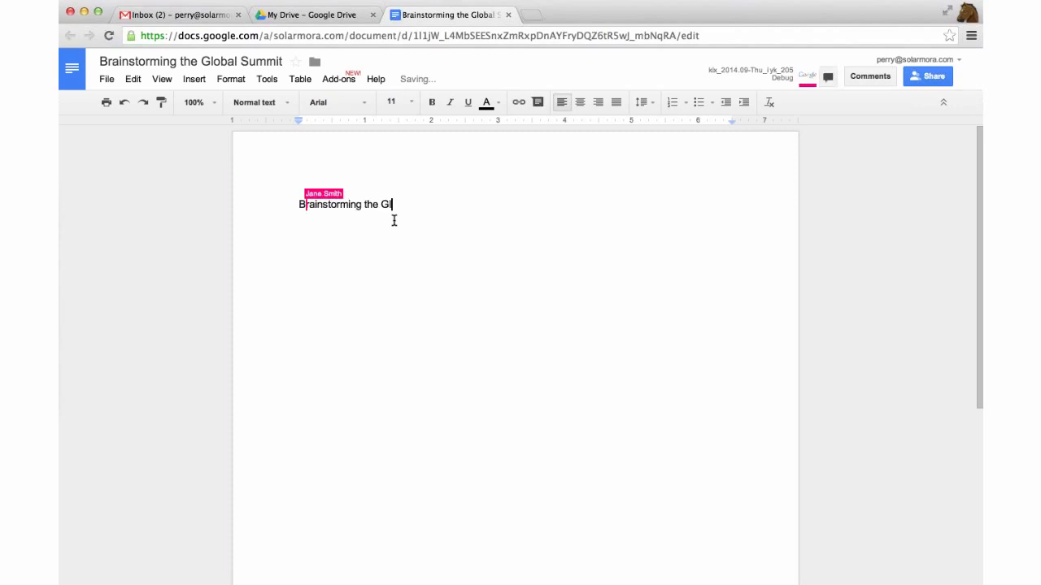
type("obal Summit")
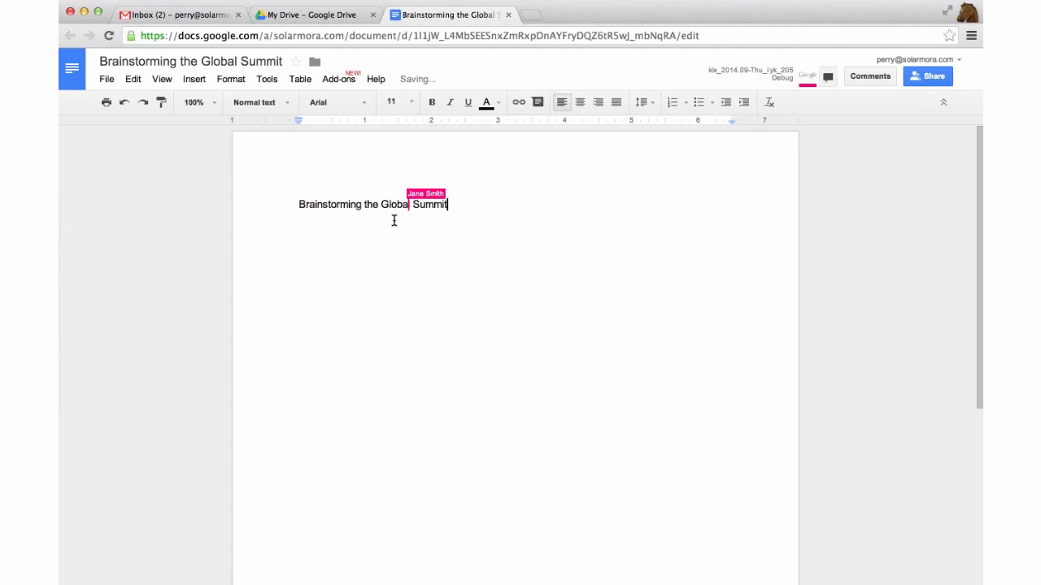
key("Return")
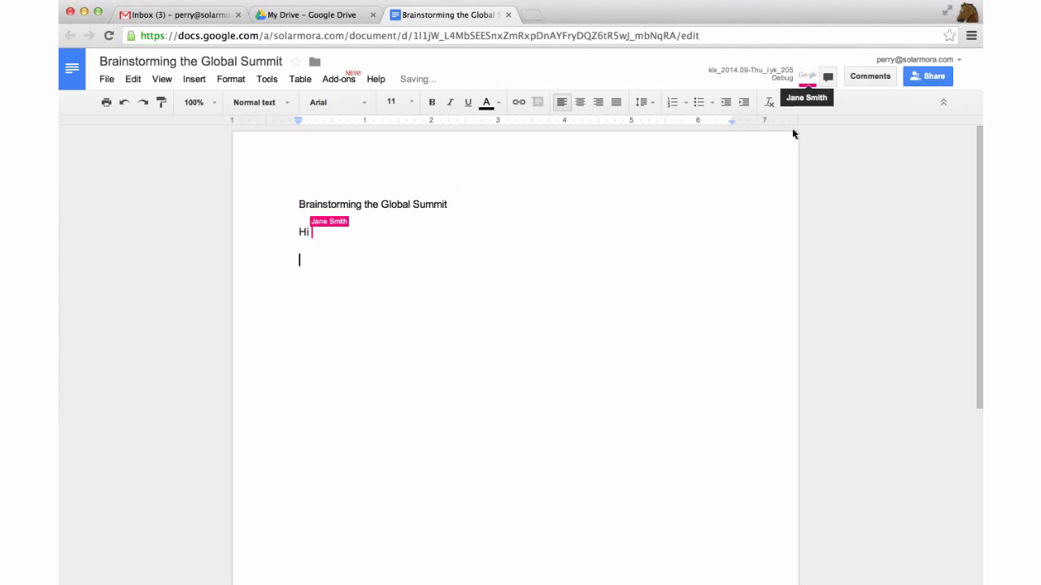
mouse_move(810, 75)
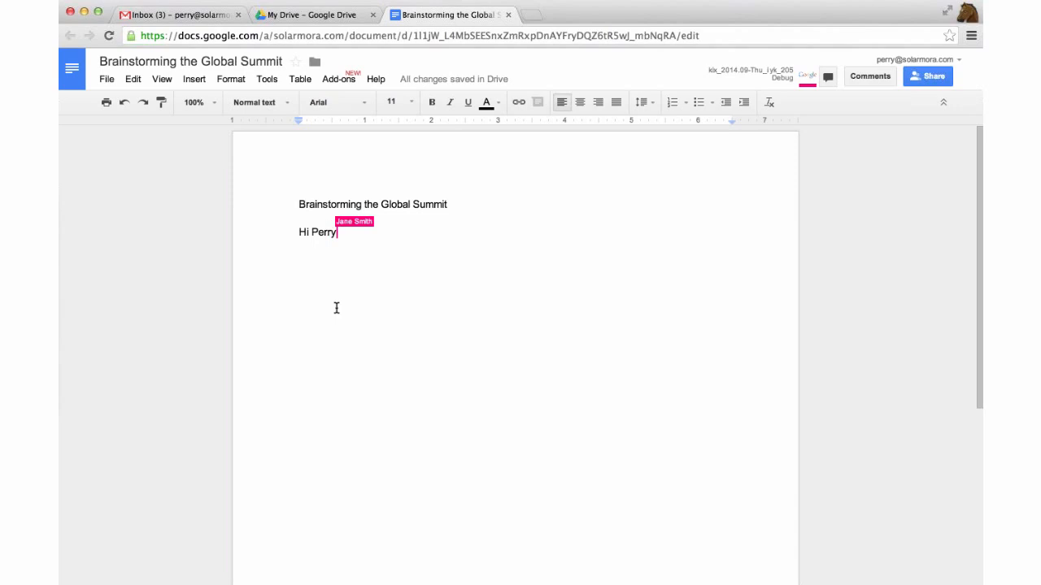
key("Return")
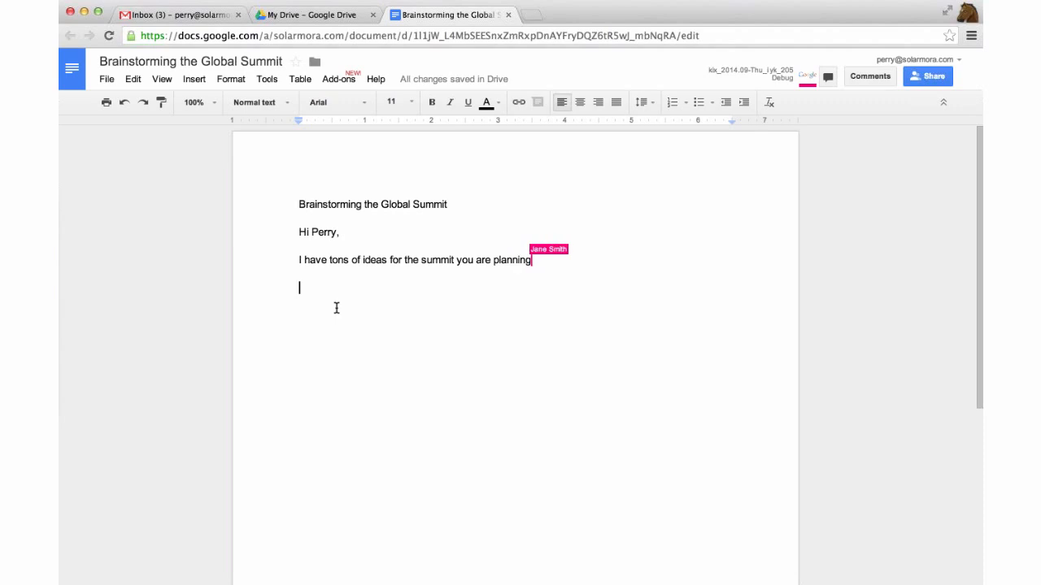
Write a greeting to the colleague, 'So glad you're helping me plan this!', and 'TO DO LIST:' with 'Find a salsa class teacher'
type("Hi Jane,")
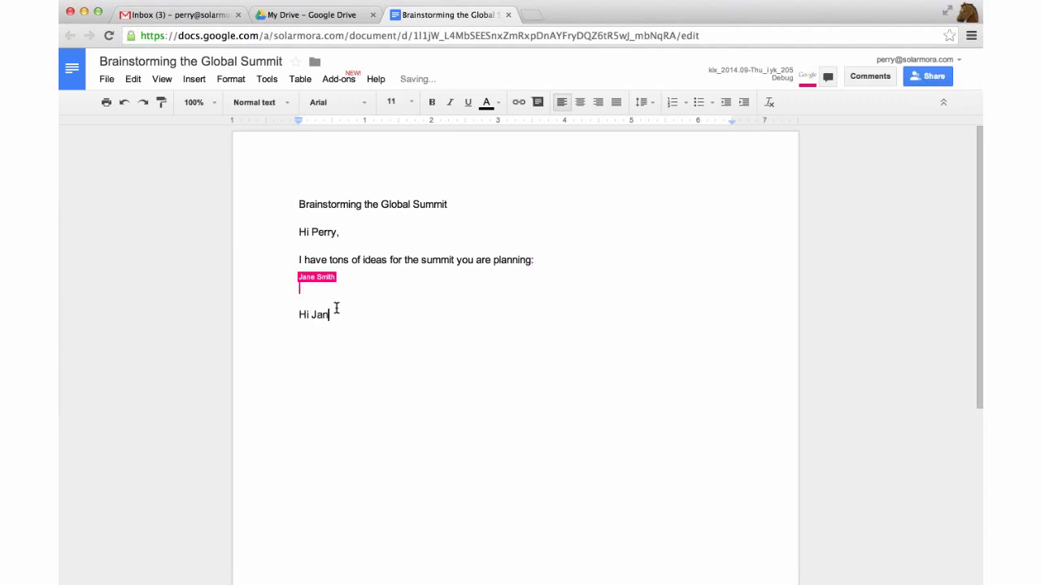
key("Return")
type("So glad you're helping me plan this")
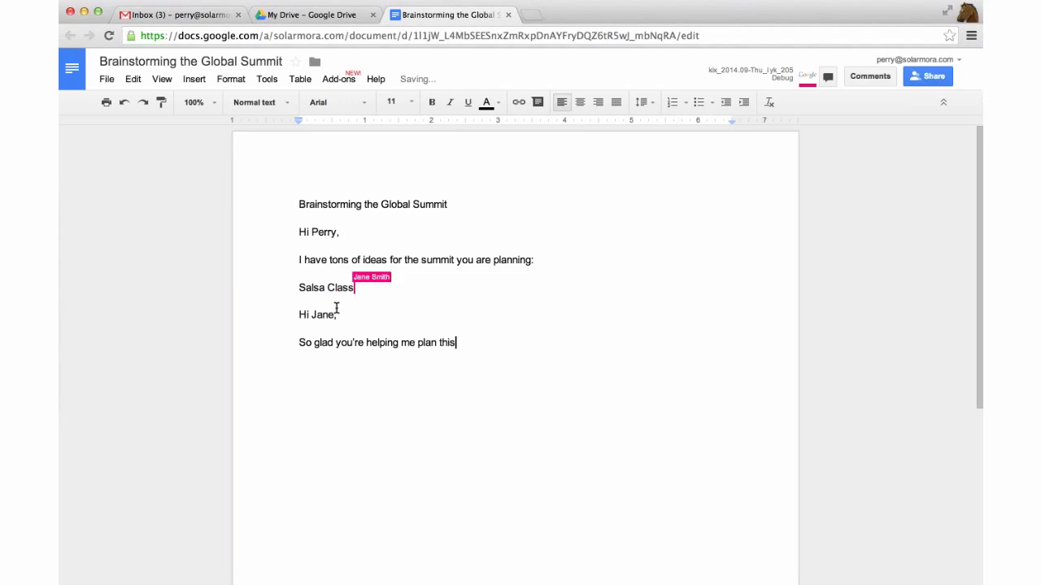
type("!")
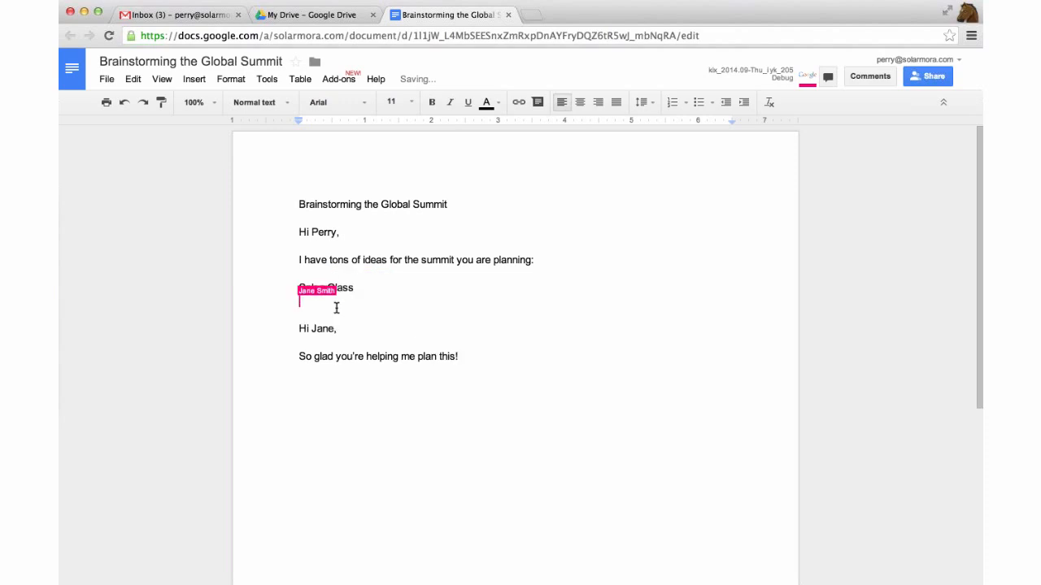
key("Return")
key("Return")
type("TO DO ")
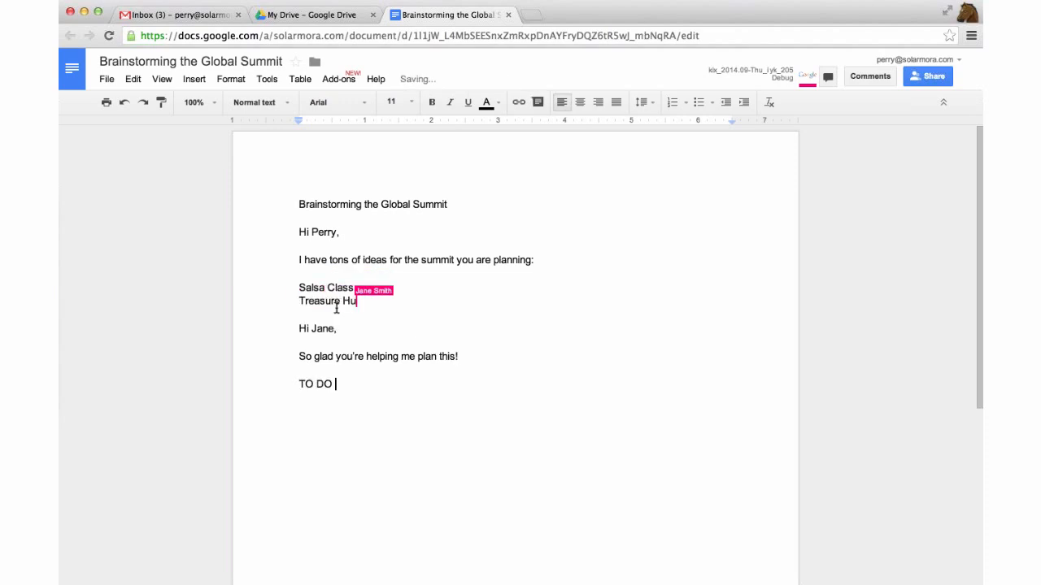
type("LIST:")
key("Return")
type("F")
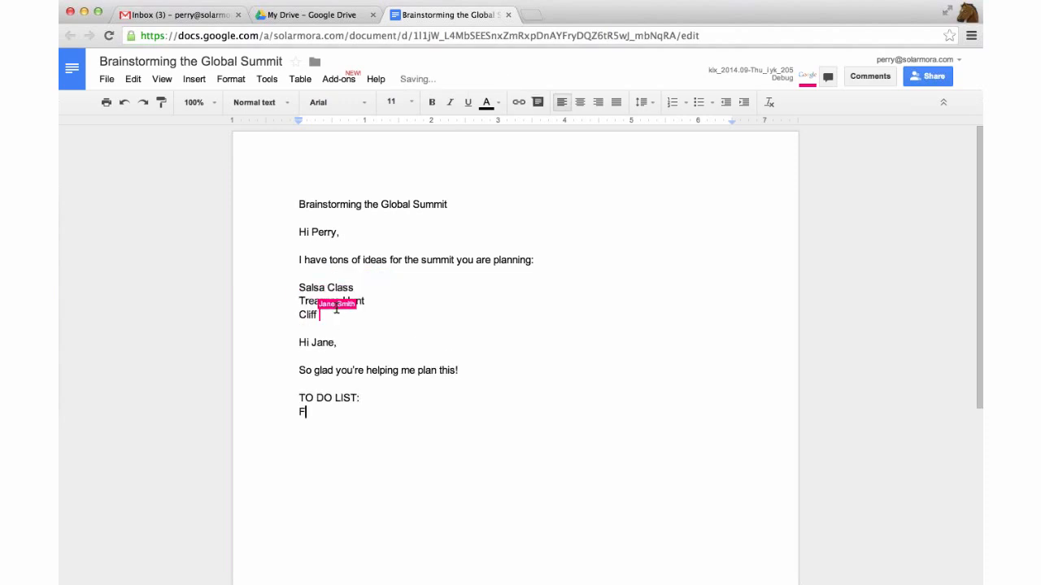
type("ind a")
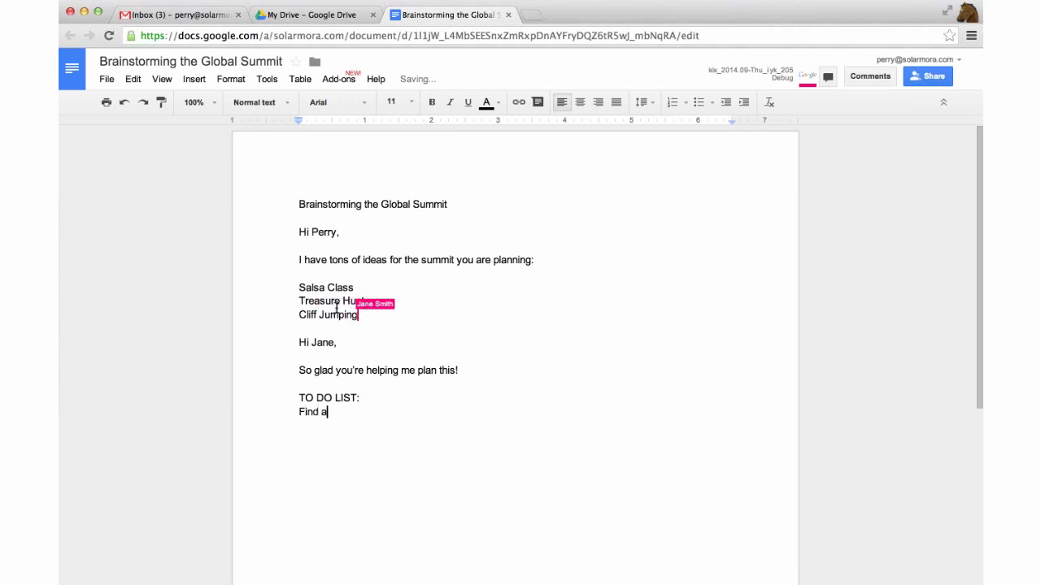
type(" salsa class ")
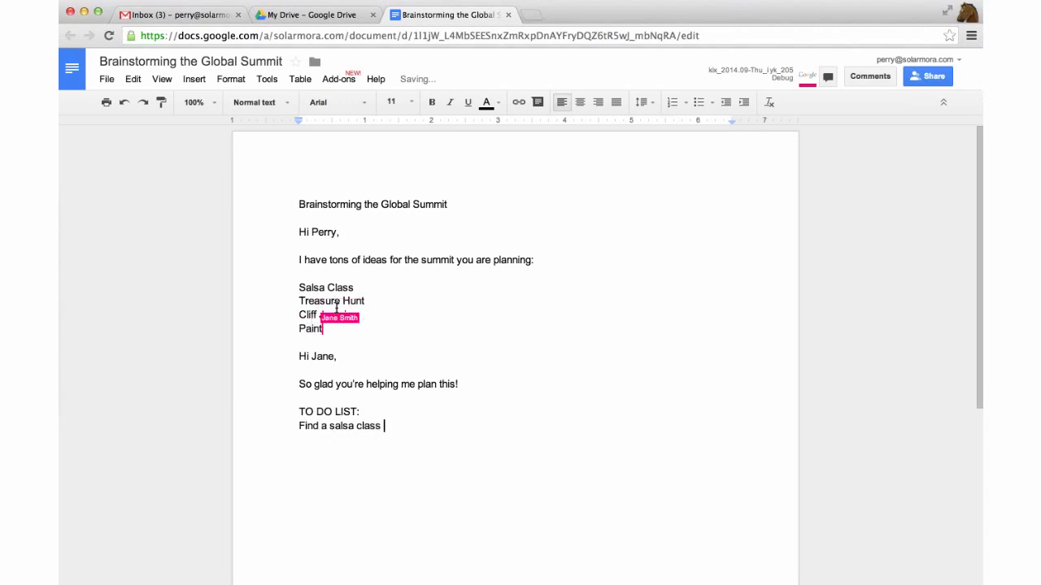
type("teacher")
key("Return")
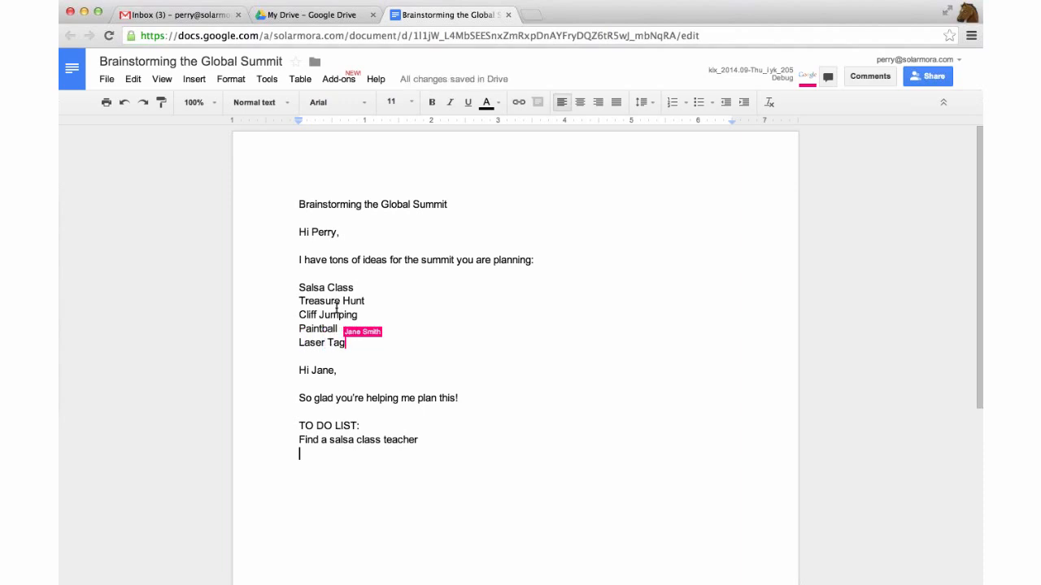
Add 'Create budget' as the next to-do item and scroll down the document
type("Create budget")
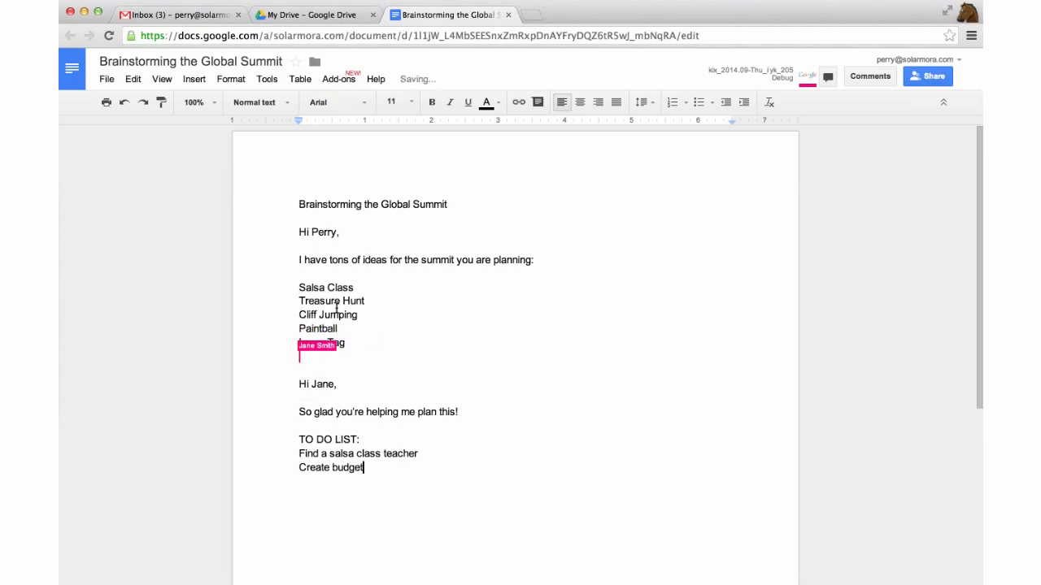
key("Return")
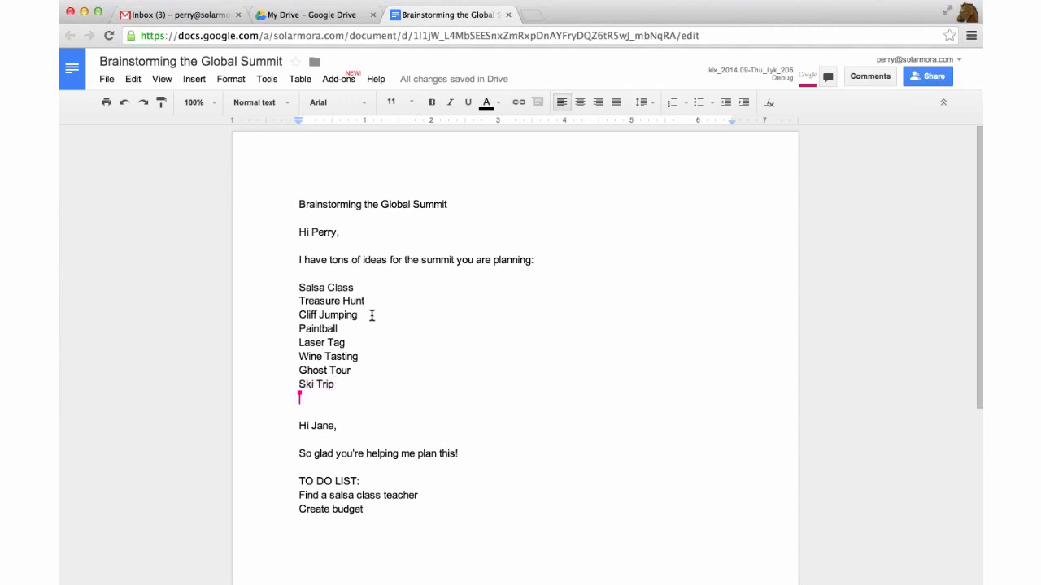
scroll(469, 387, "down", 1)
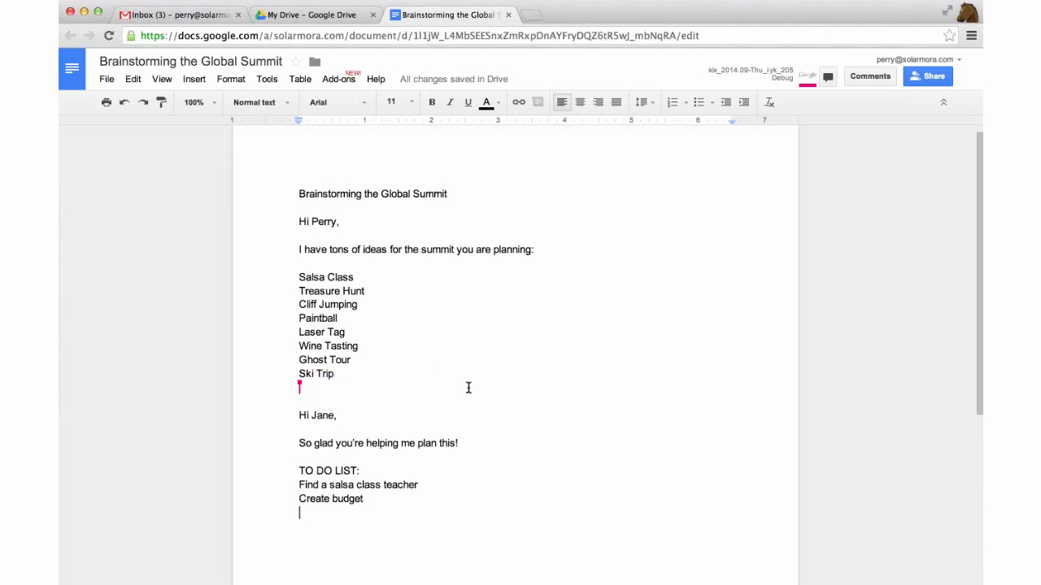
scroll(379, 512, "down", 2)
scroll(378, 512, "down", 1)
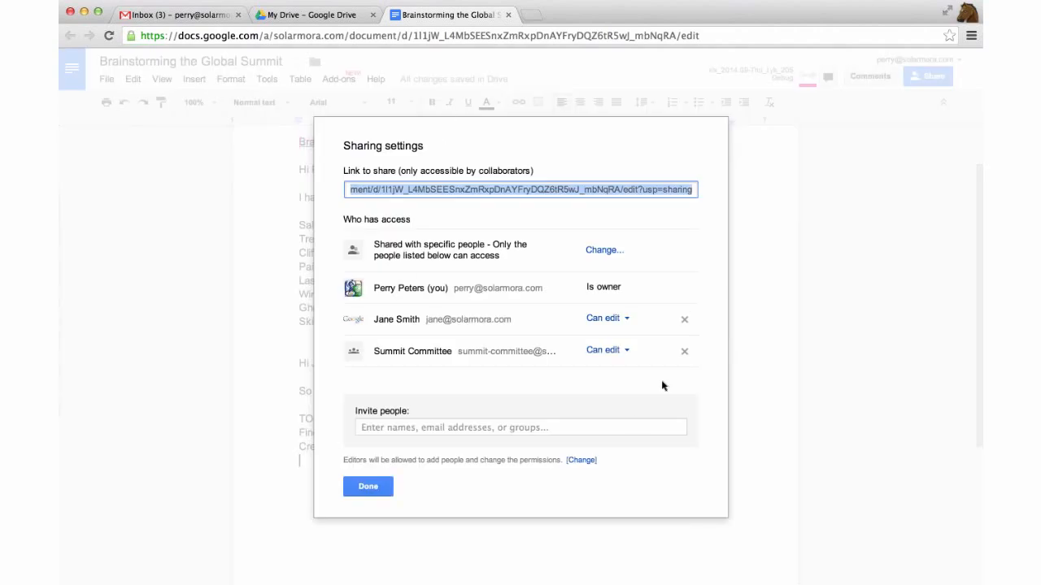
Check the colleague's 'Can edit' permission without changing it, then open the visibility options
left_click(619, 322)
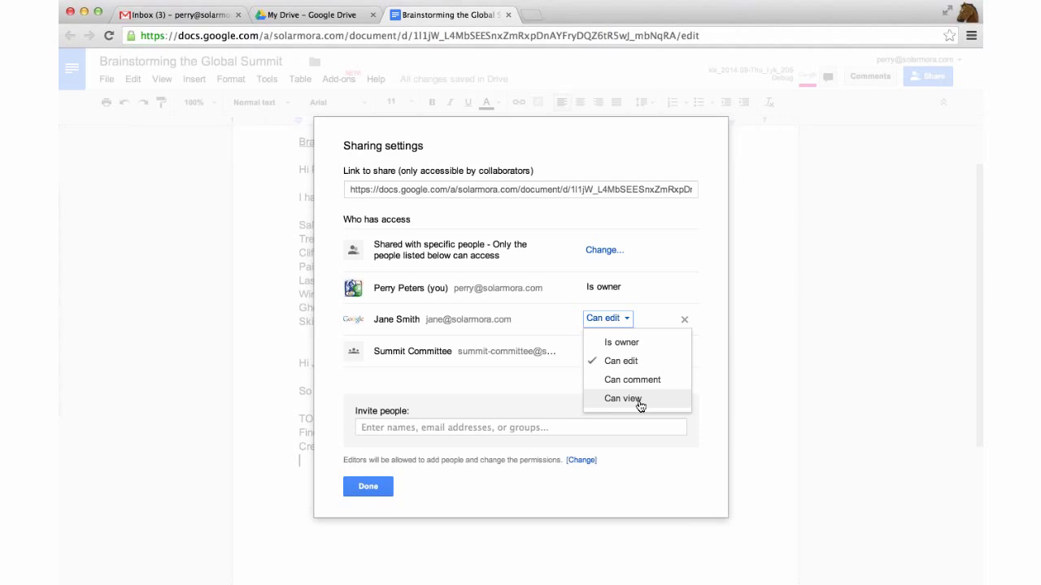
left_click(574, 221)
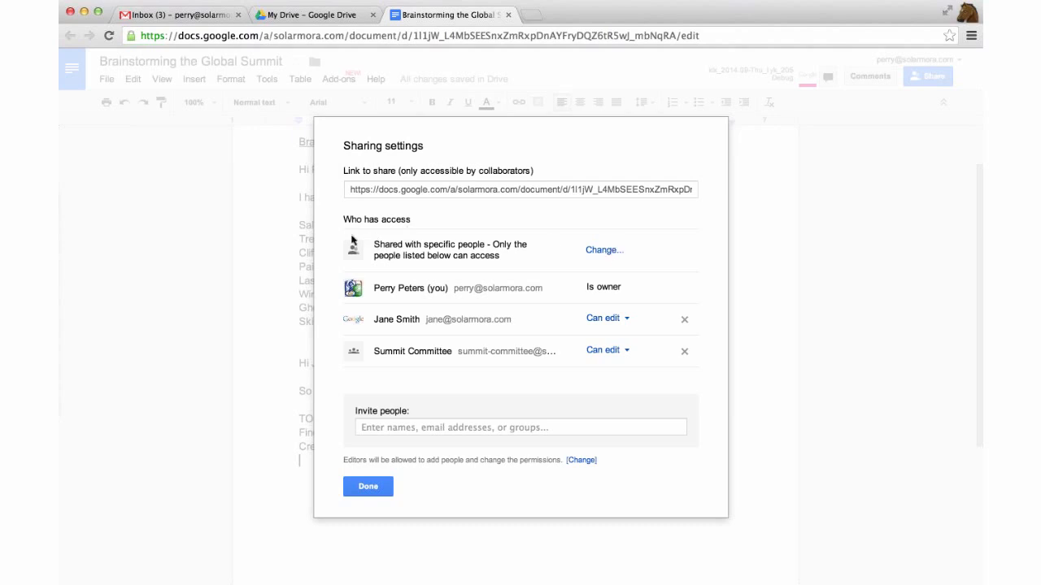
left_click(606, 250)
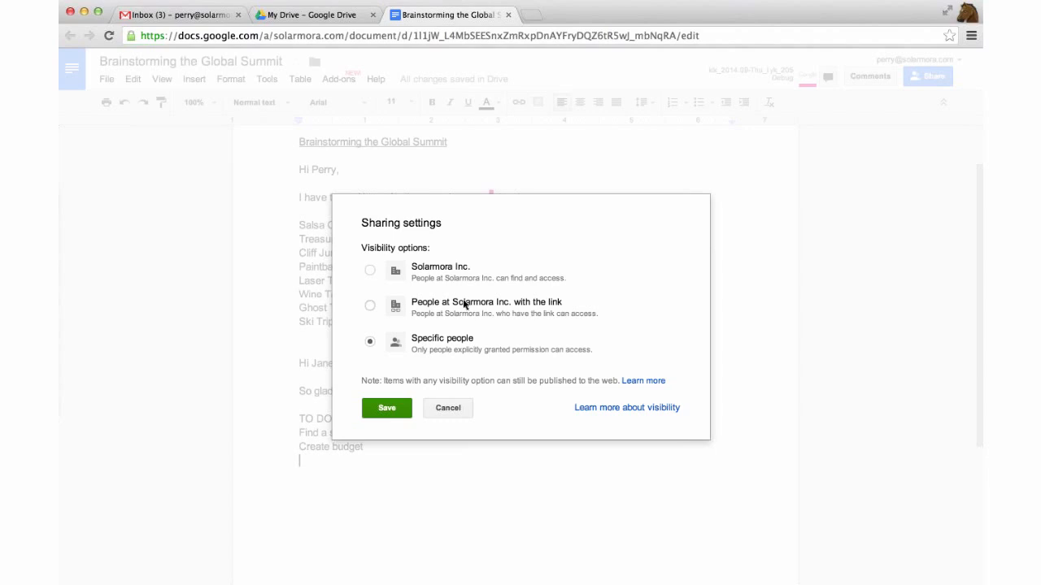
Try the Solarmora Inc. and link visibility options, then cancel, keeping Specific people, and close sharing
left_click(550, 284)
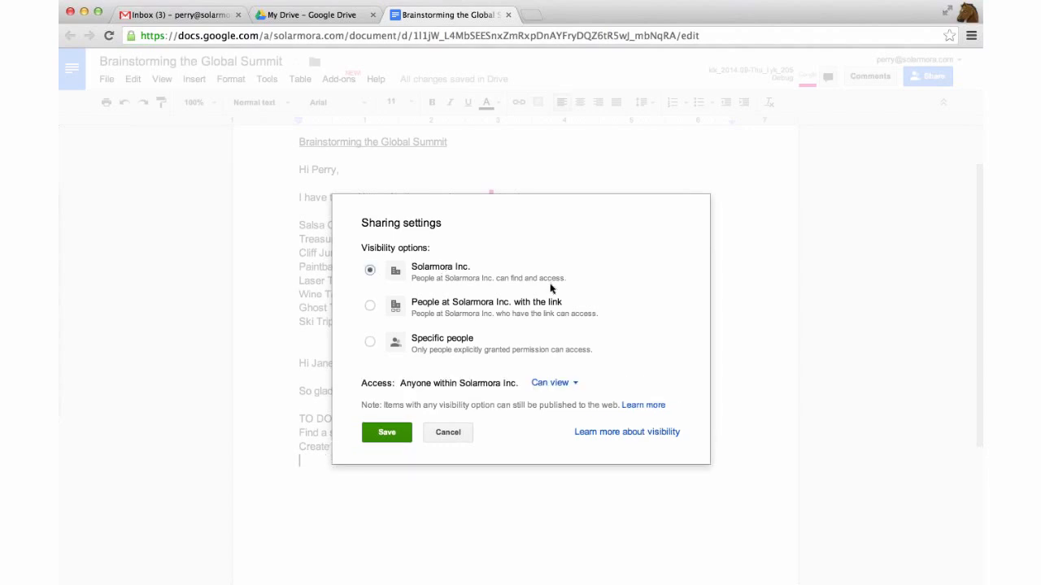
left_click(514, 307)
left_click(370, 341)
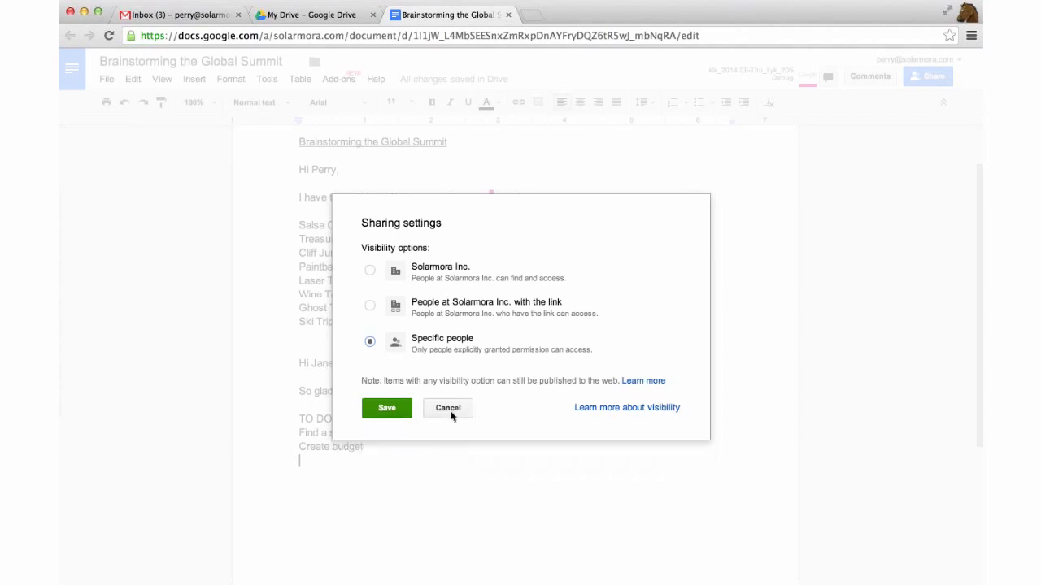
left_click(451, 413)
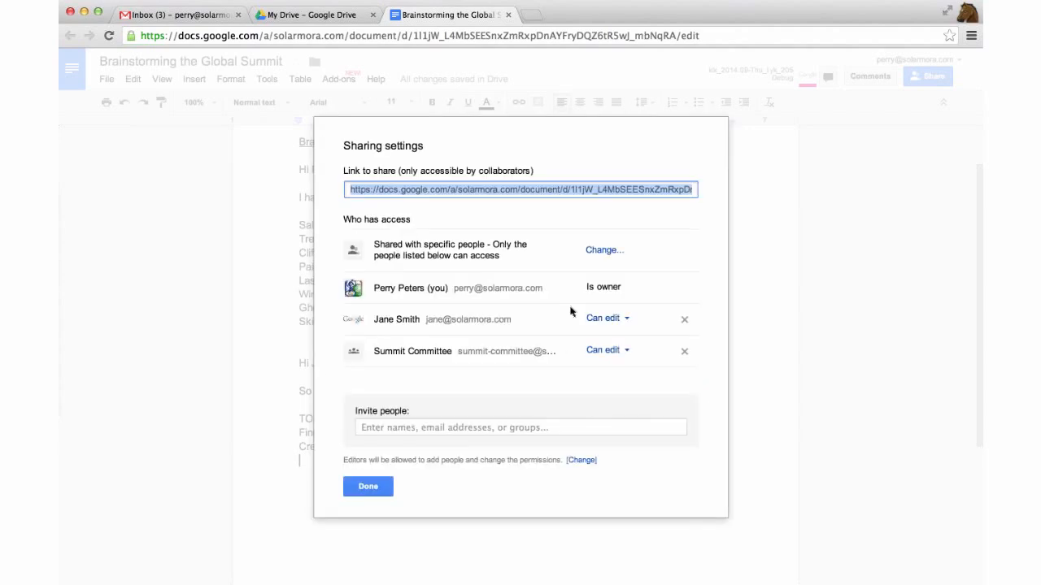
left_click(383, 487)
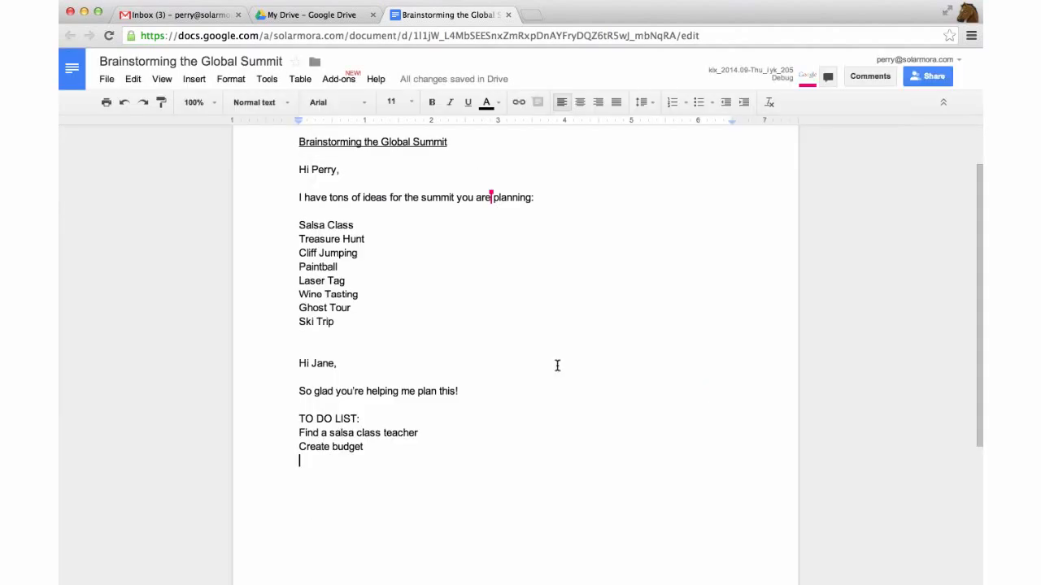
Close the 'Brainstorming the Global Summit' document tab and the My Drive tab
scroll(574, 351, "up", 2)
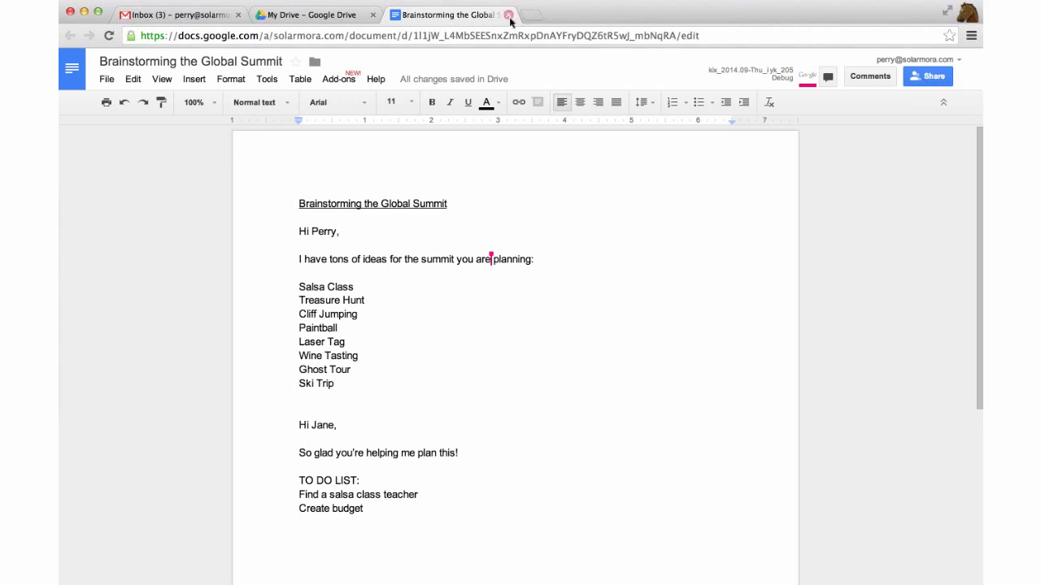
left_click(508, 15)
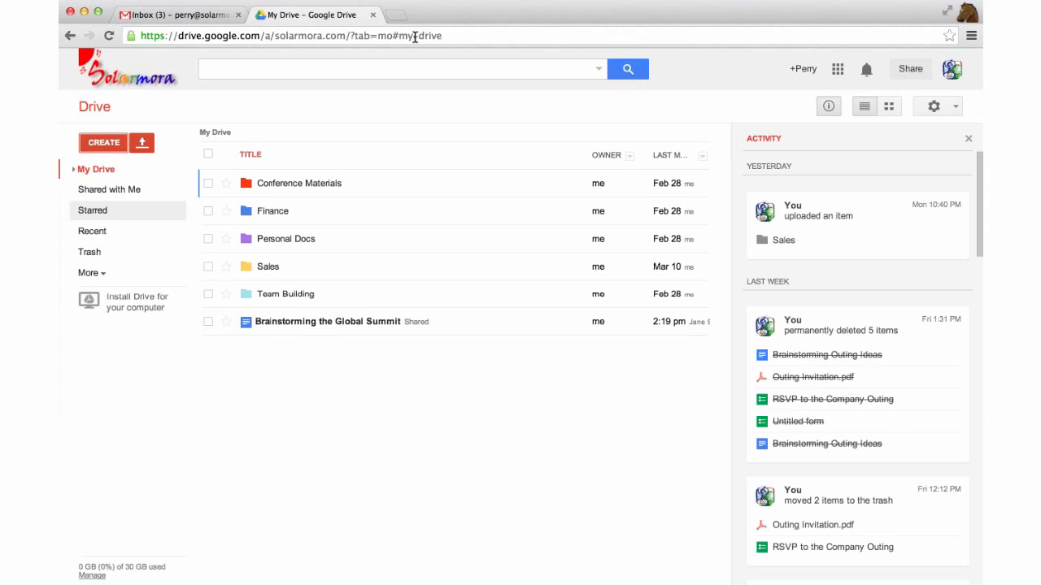
left_click(374, 16)
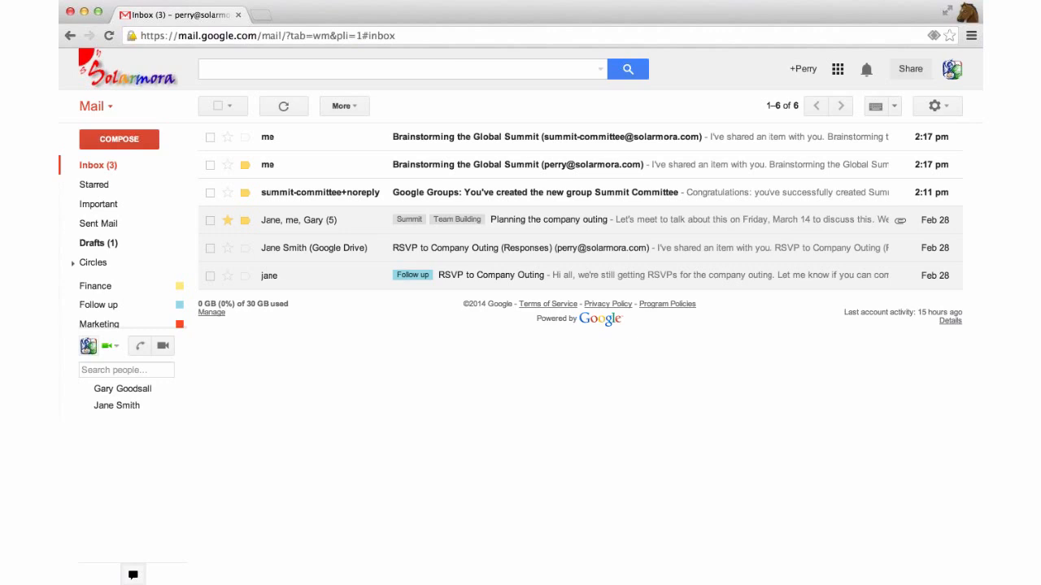
Open Google Drive from the Gmail apps grid
left_click(839, 70)
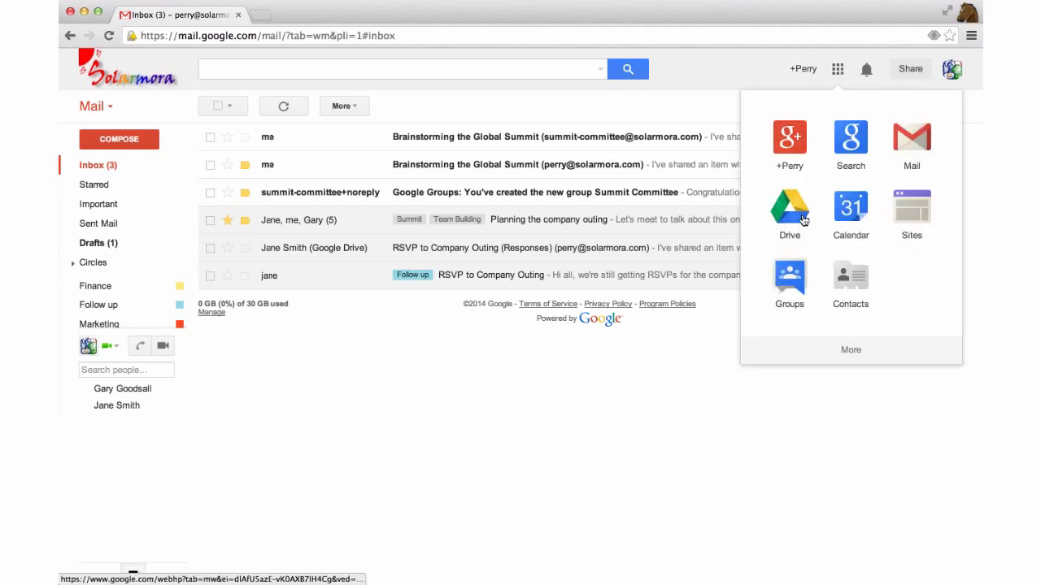
left_click(793, 213)
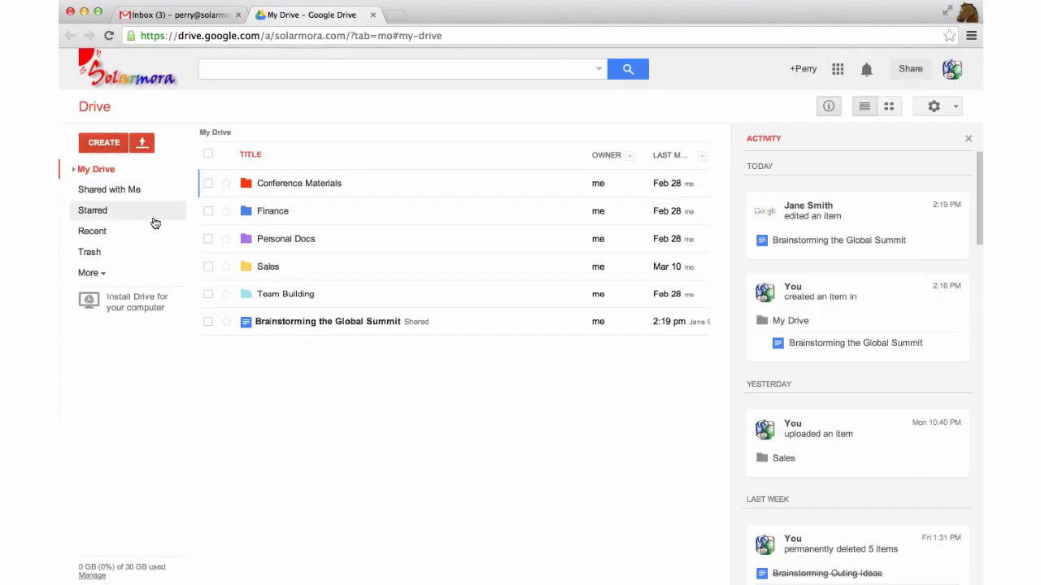
Create a new Google Form from Drive's CREATE menu
left_click(105, 143)
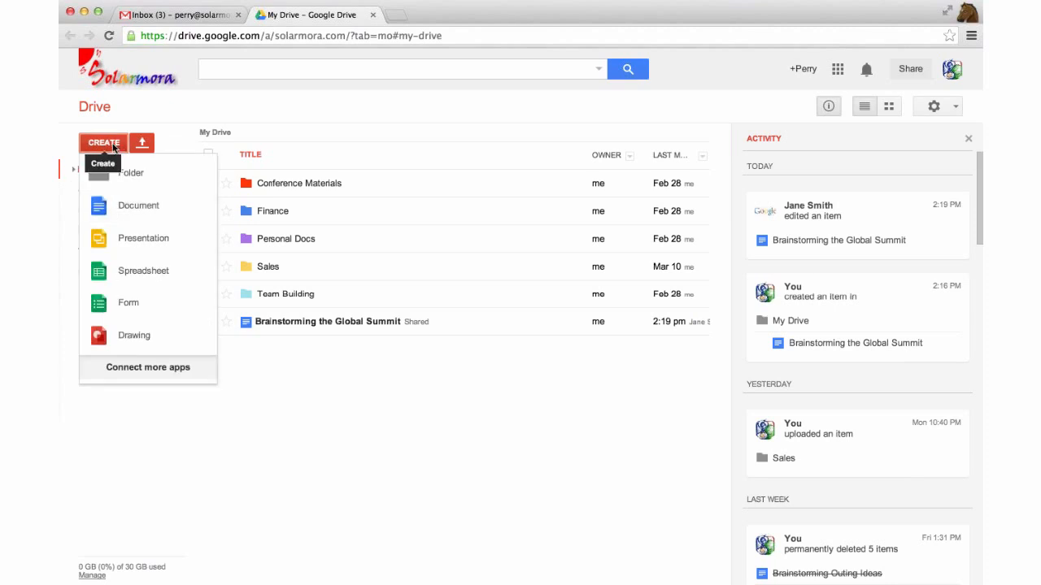
left_click(105, 305)
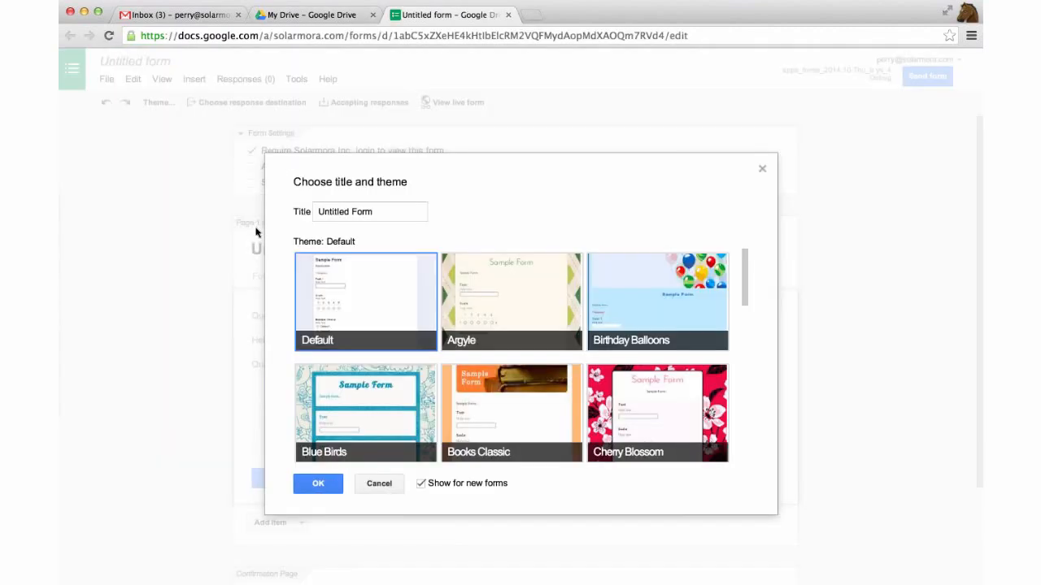
Replace 'Untitled Form' with 'RSVPs to the Summit', pick the Fish theme, and confirm
left_click(396, 210)
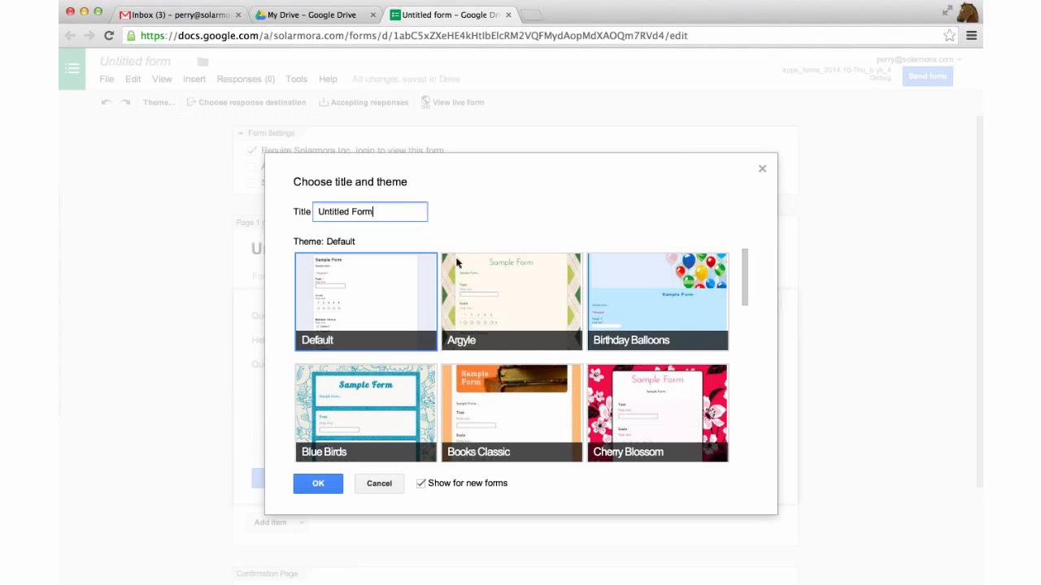
scroll(457, 263, "down", 4)
scroll(457, 270, "down", 4)
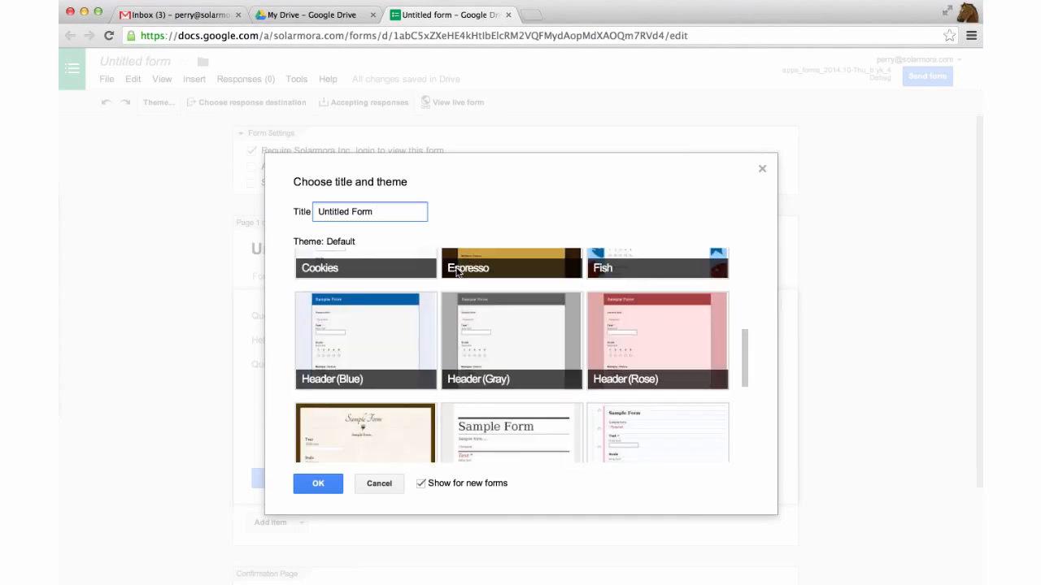
scroll(458, 267, "up", 8)
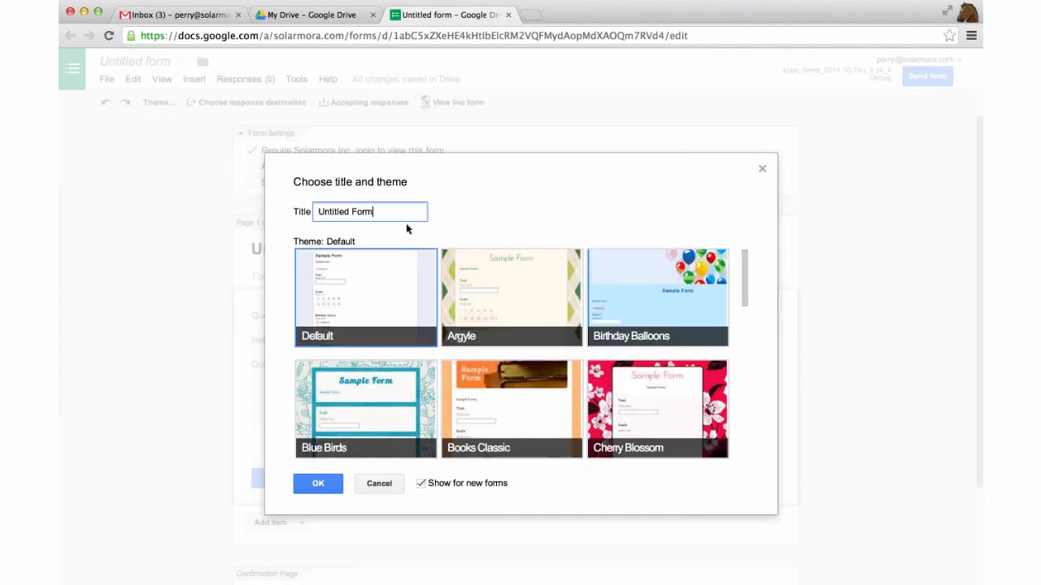
triple_click(390, 212)
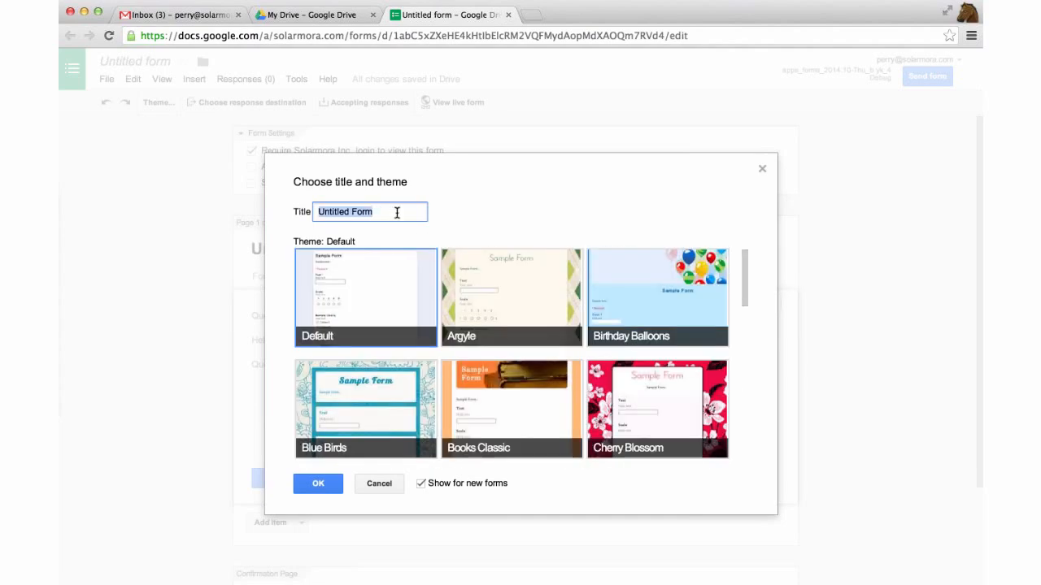
scroll(500, 273, "down", 1)
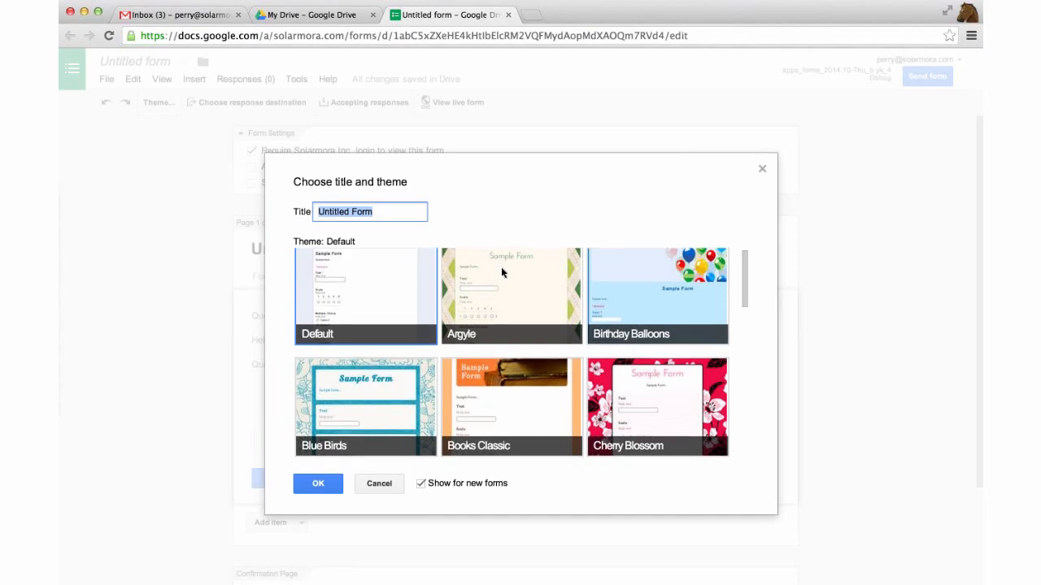
scroll(501, 272, "down", 4)
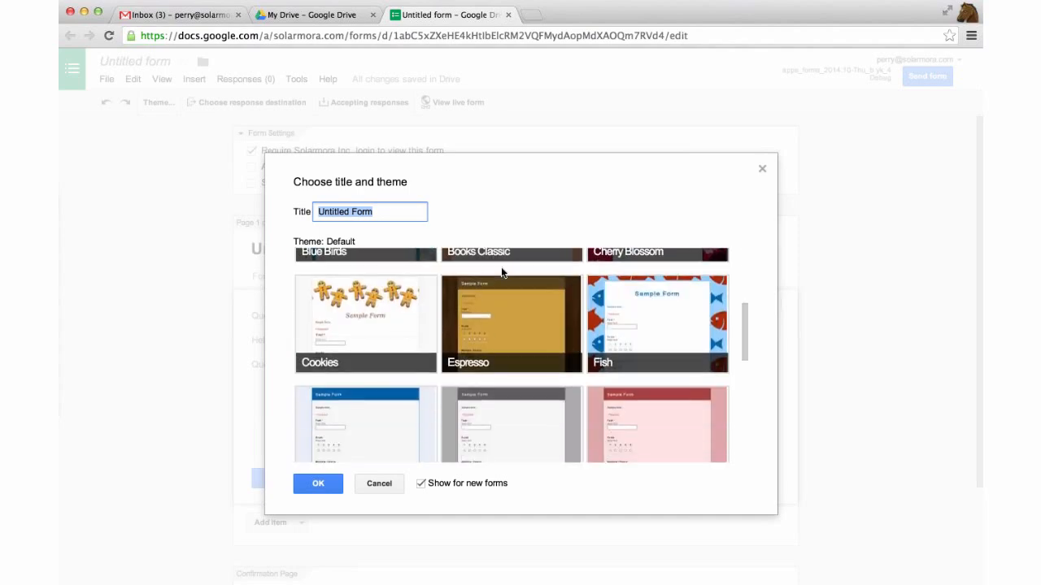
scroll(502, 273, "down", 3)
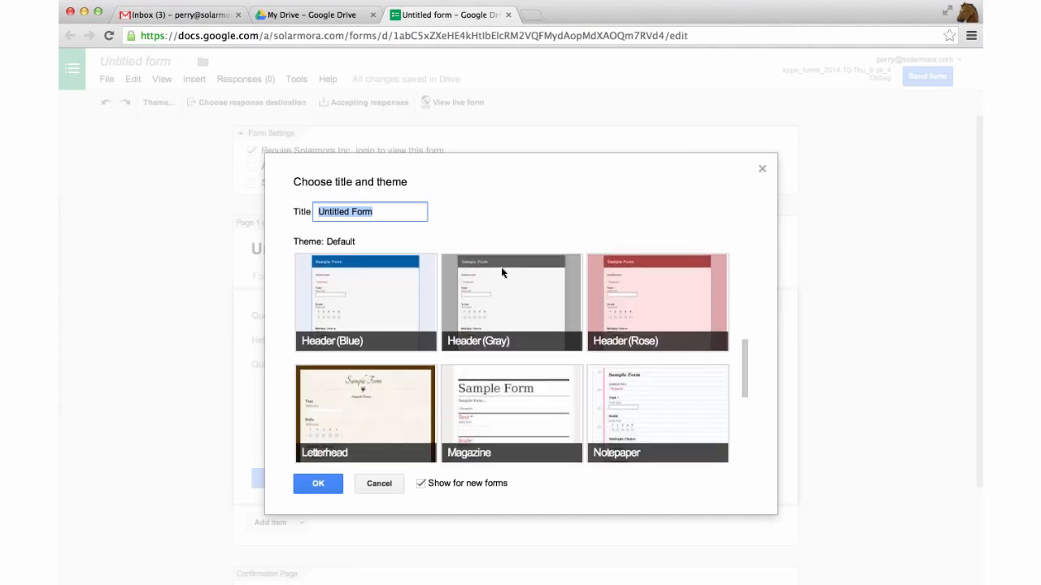
scroll(502, 273, "up", 3)
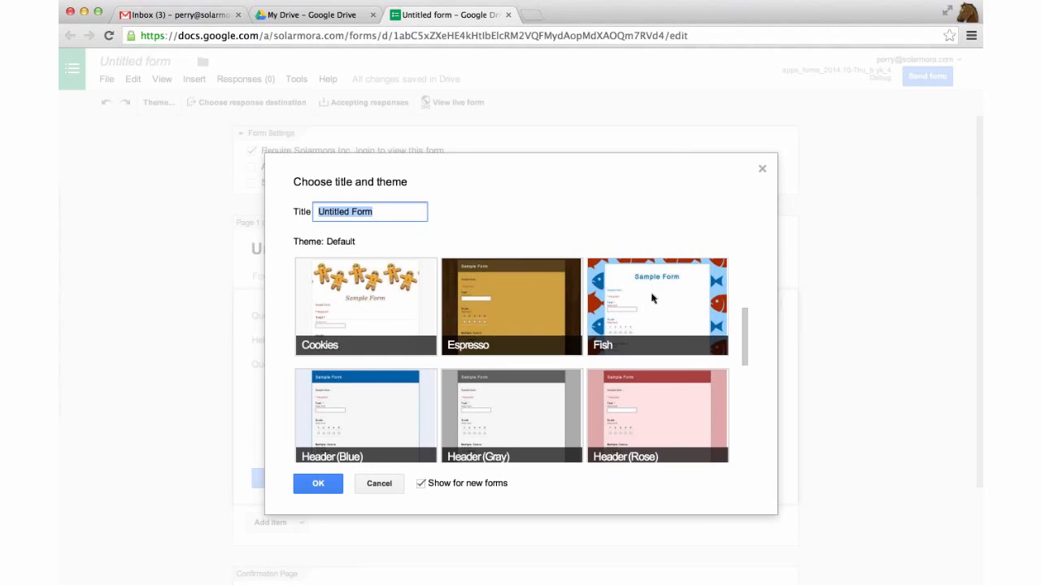
left_click(651, 290)
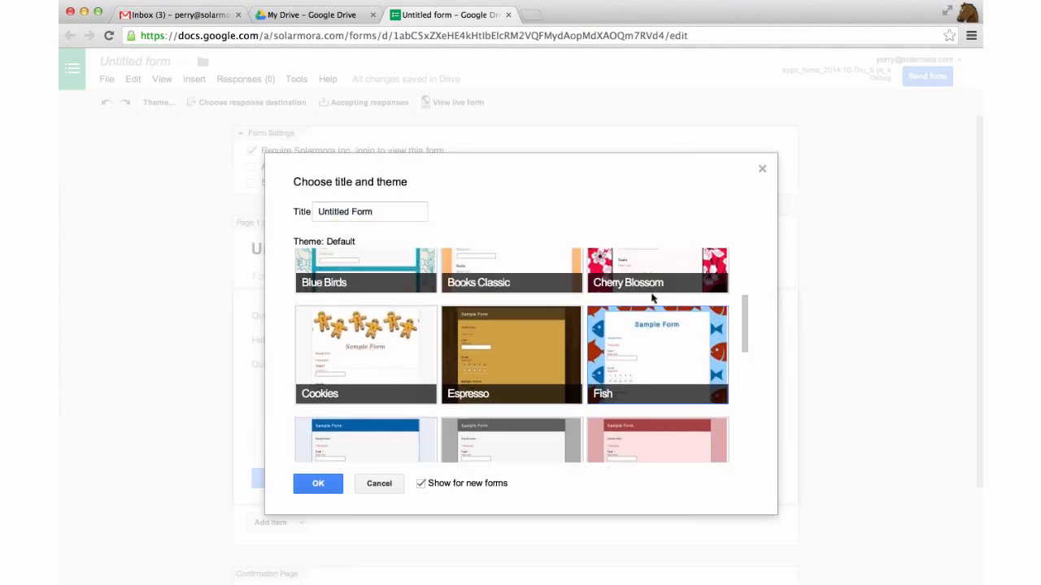
left_click(643, 340)
left_click(385, 210)
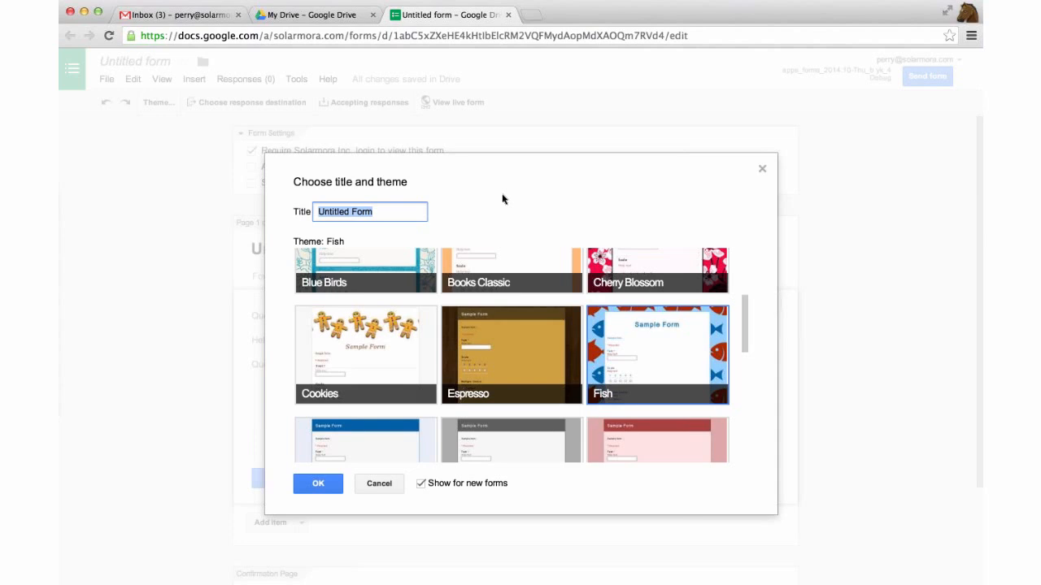
type("RSVPs to the Su")
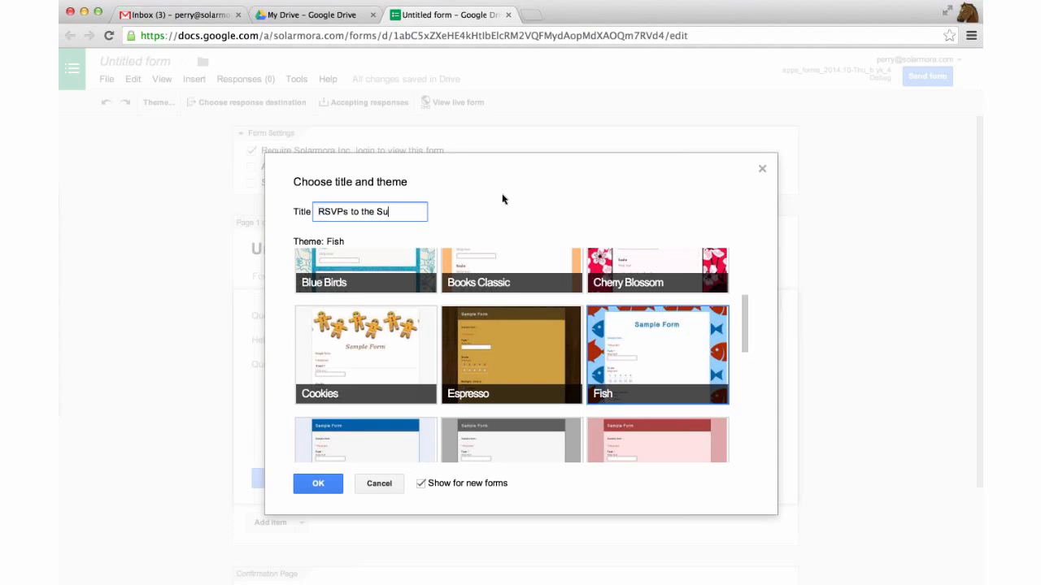
type("mmit")
left_click(318, 483)
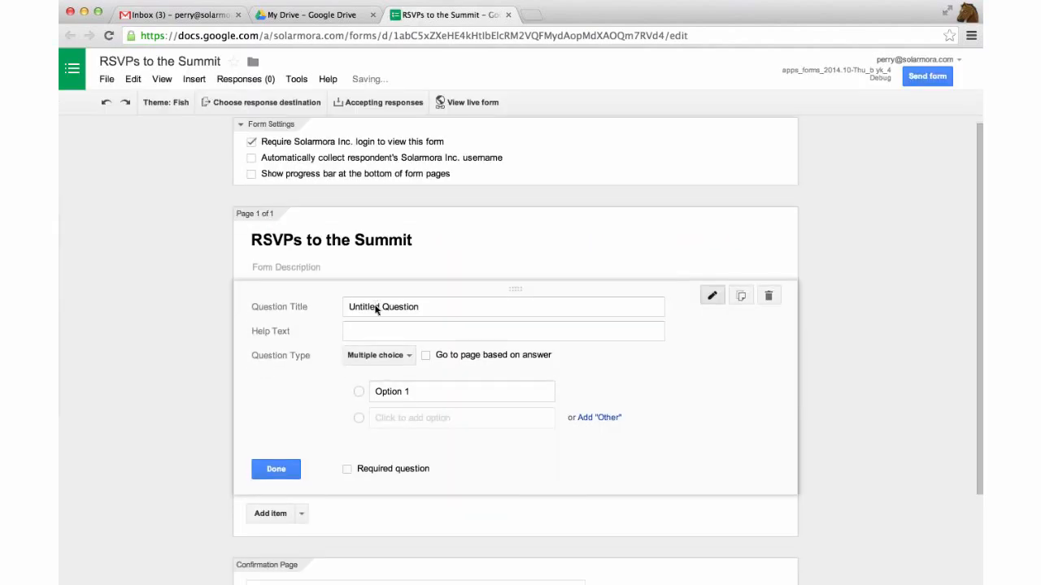
Rename the first question to 'Name' and make it a Text question
scroll(360, 262, "down", 2)
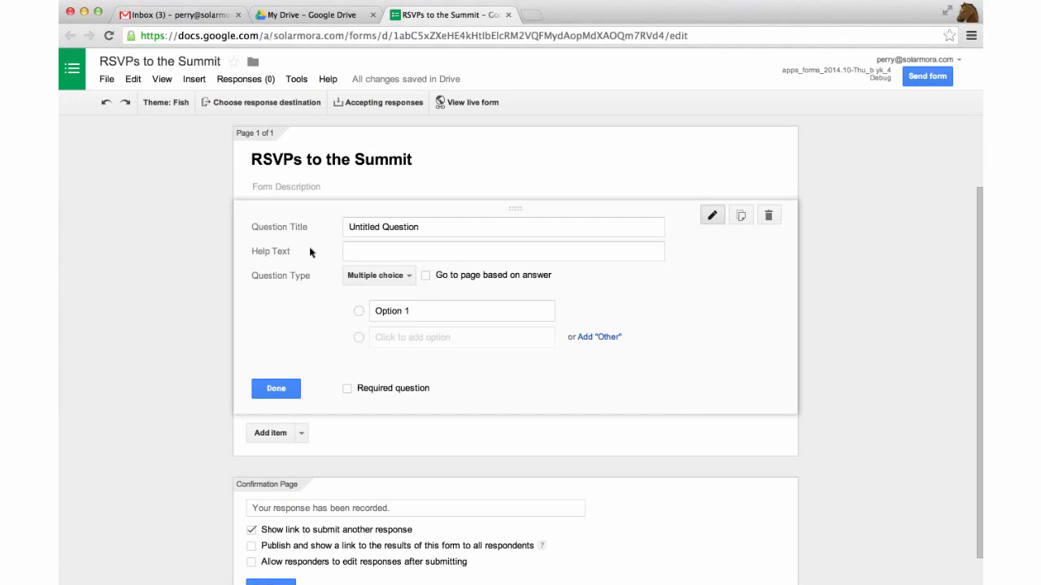
left_click(388, 228)
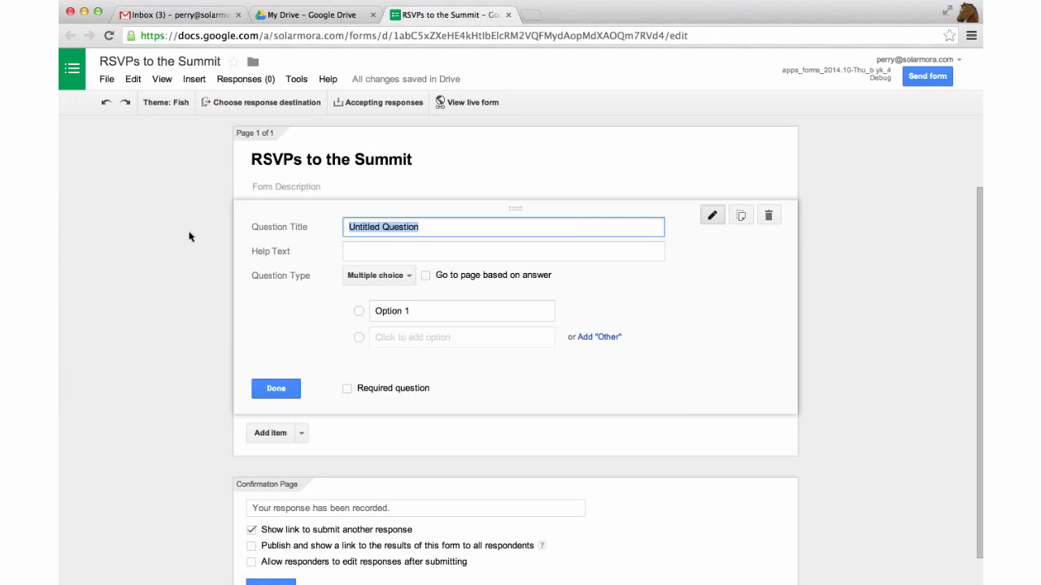
type("Name")
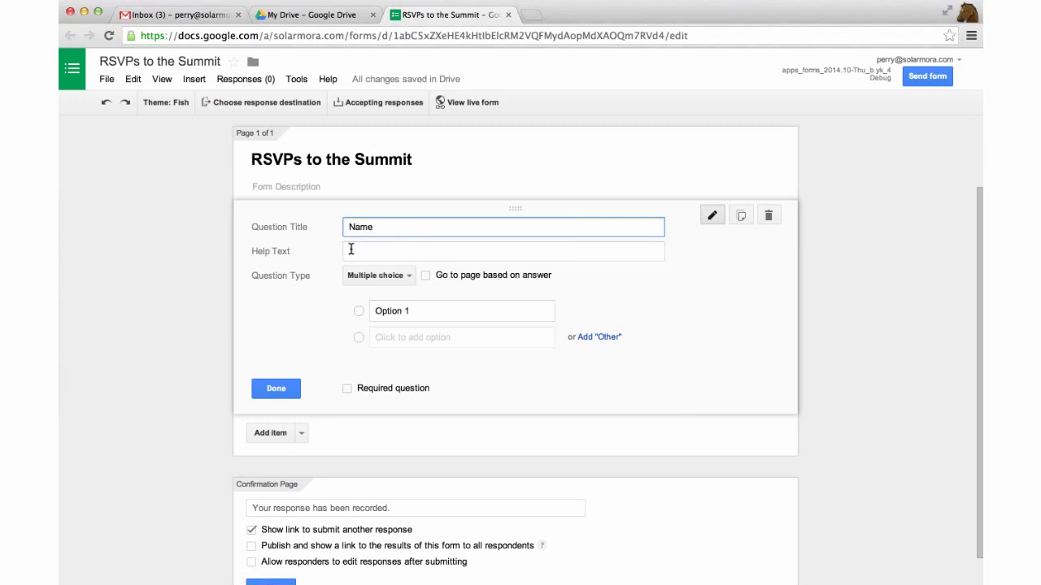
left_click(349, 249)
scroll(342, 289, "down", 1)
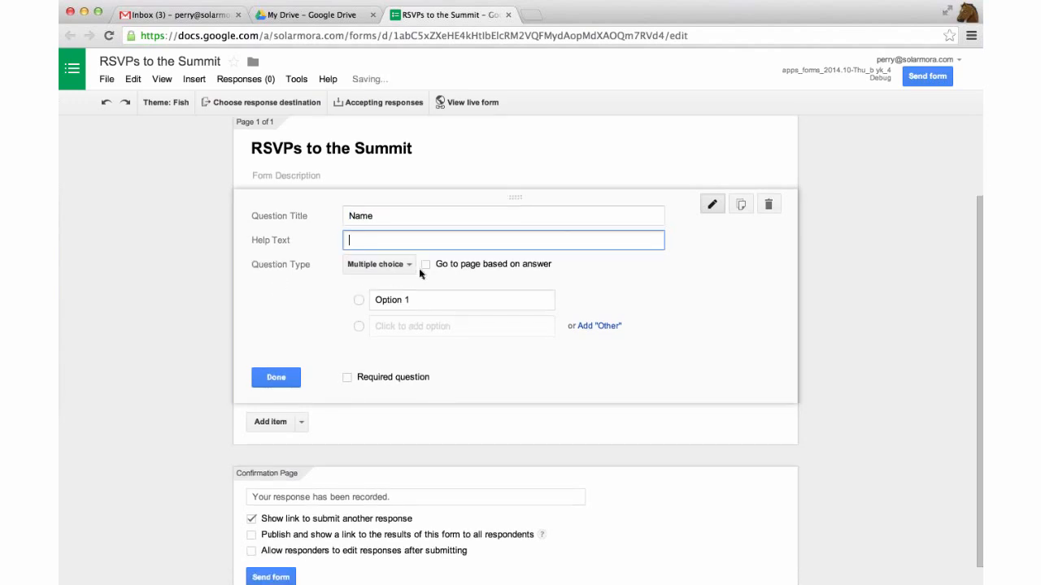
left_click(411, 265)
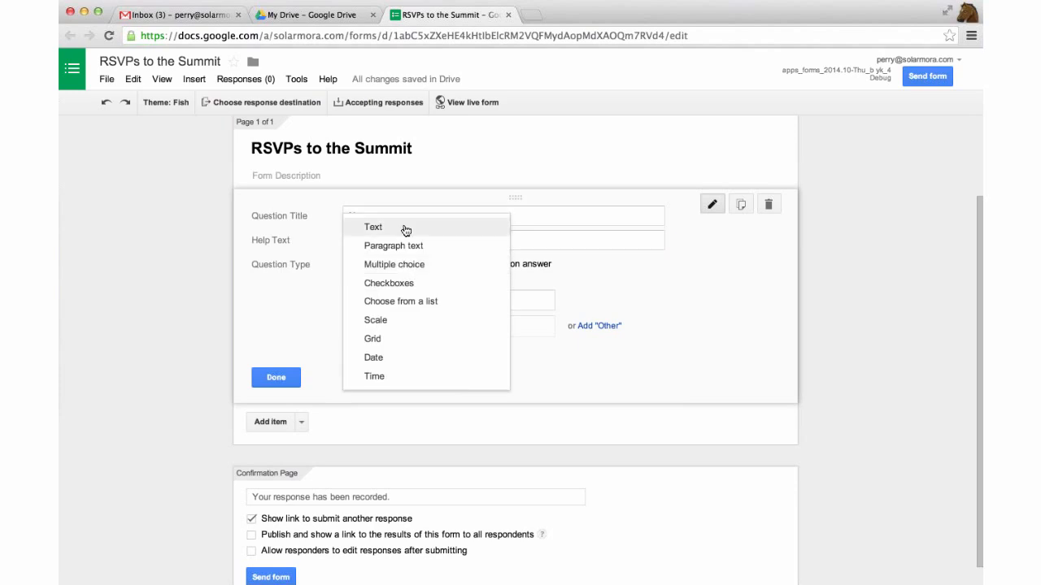
left_click(406, 230)
left_click(276, 357)
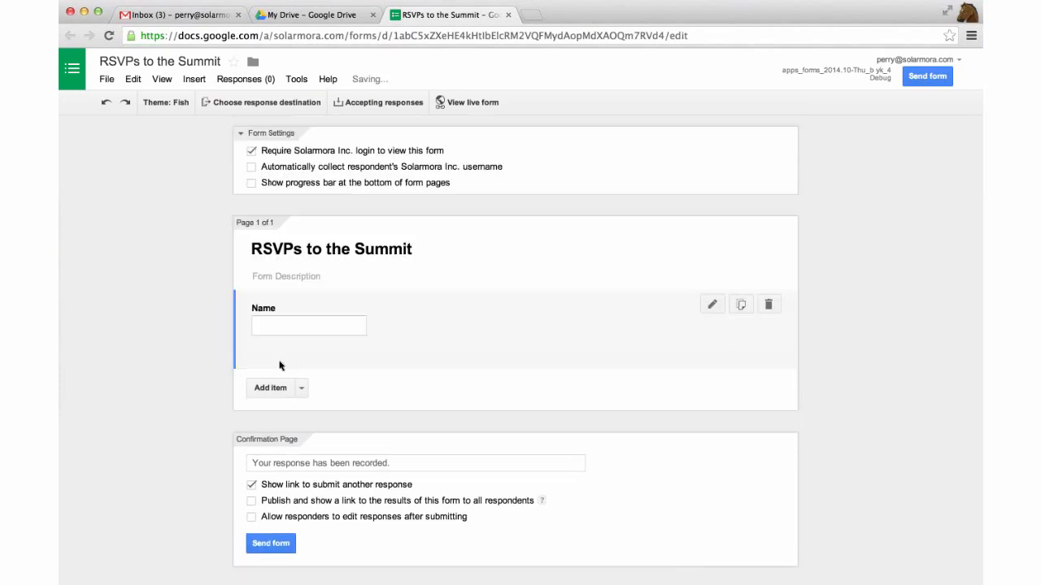
Add a multiple-choice 'RSVP' question, 'Are you able to attend the summit on March 28?', with Yes/No
left_click(278, 376)
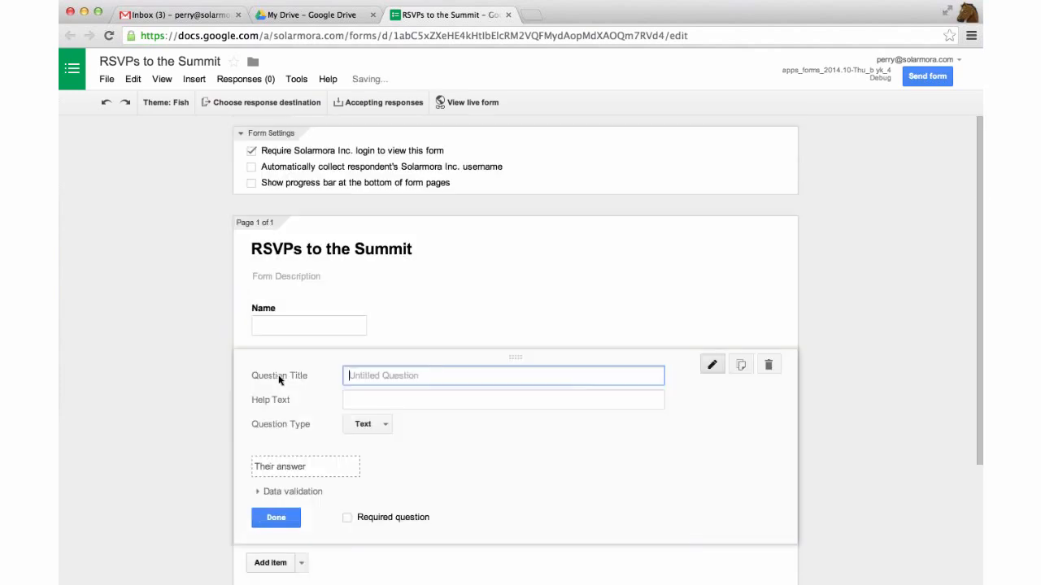
type("RSVP")
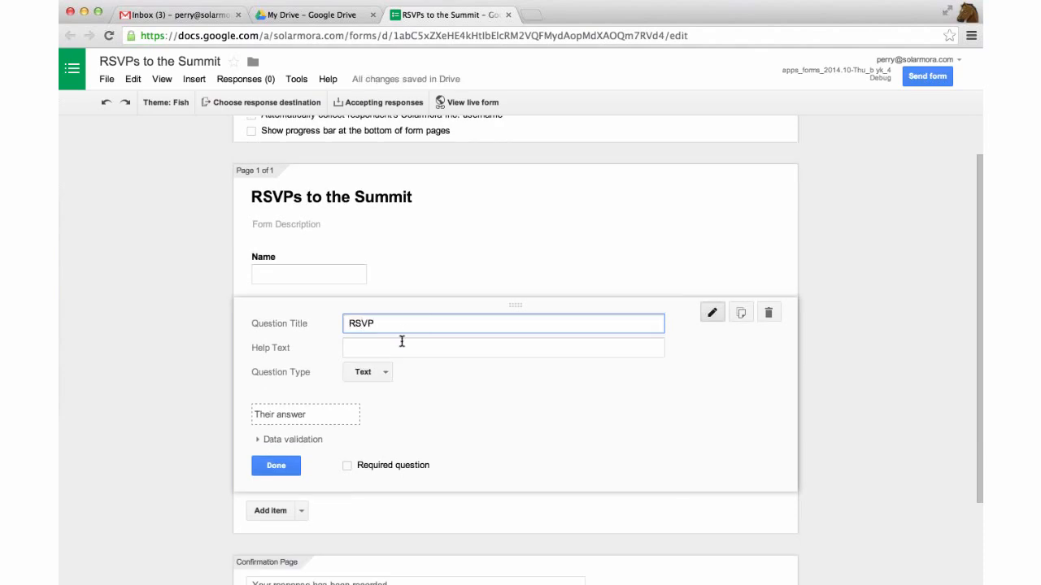
key("Tab")
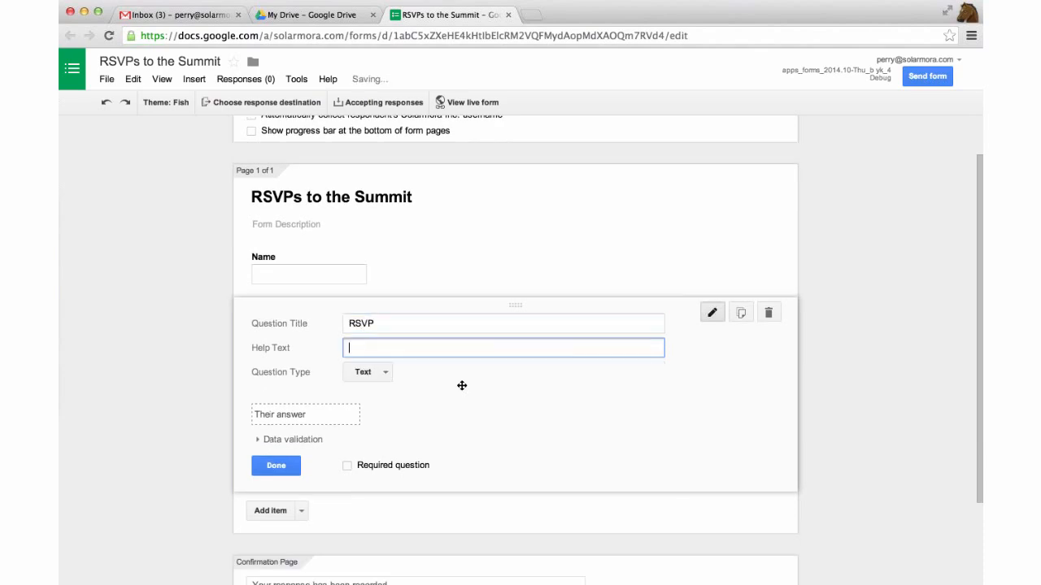
type("Are you able to att")
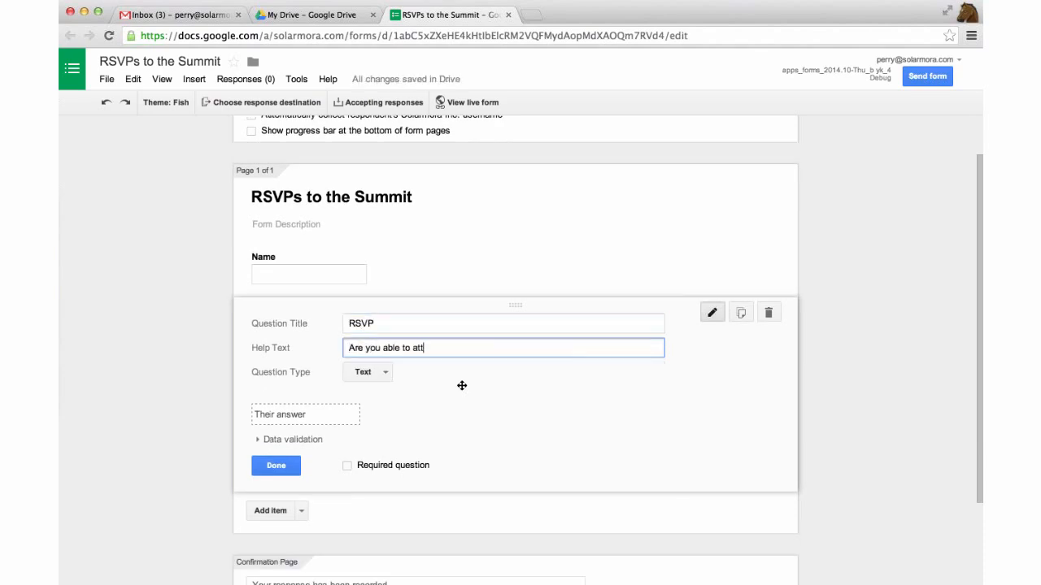
type("end the summit on March 28?")
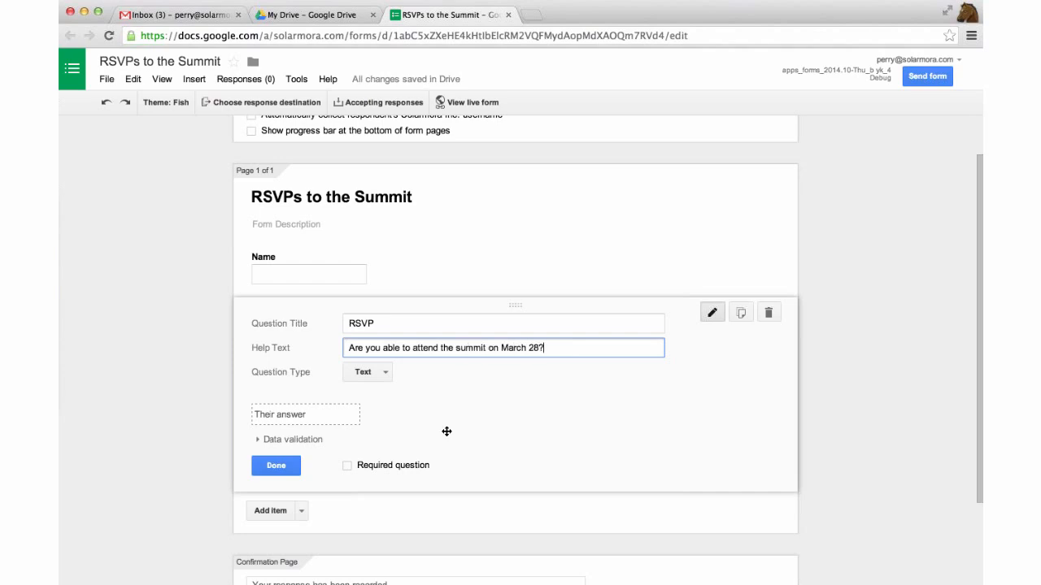
left_click(367, 372)
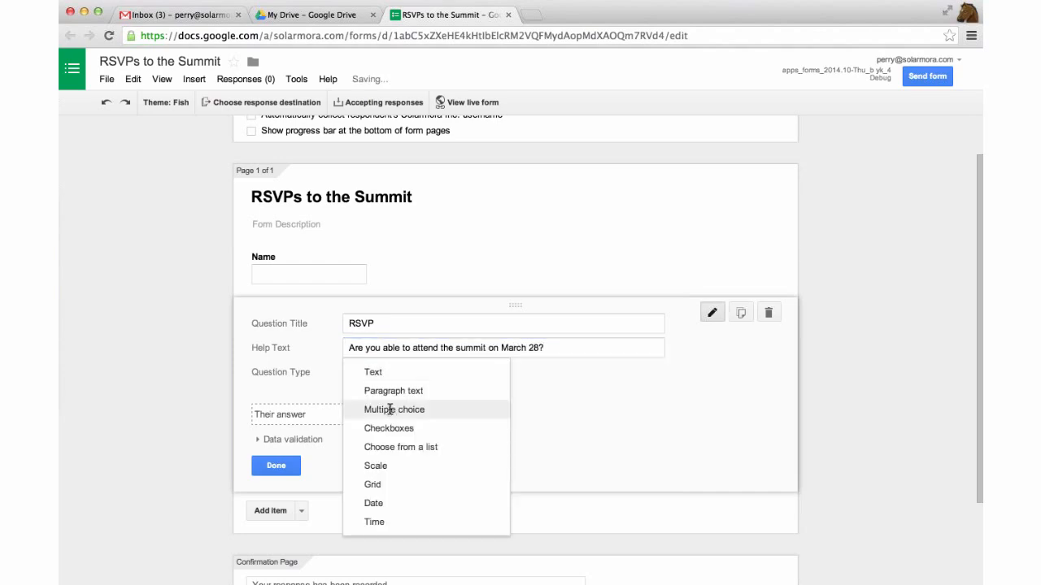
left_click(362, 411)
type("Yes")
left_click(431, 435)
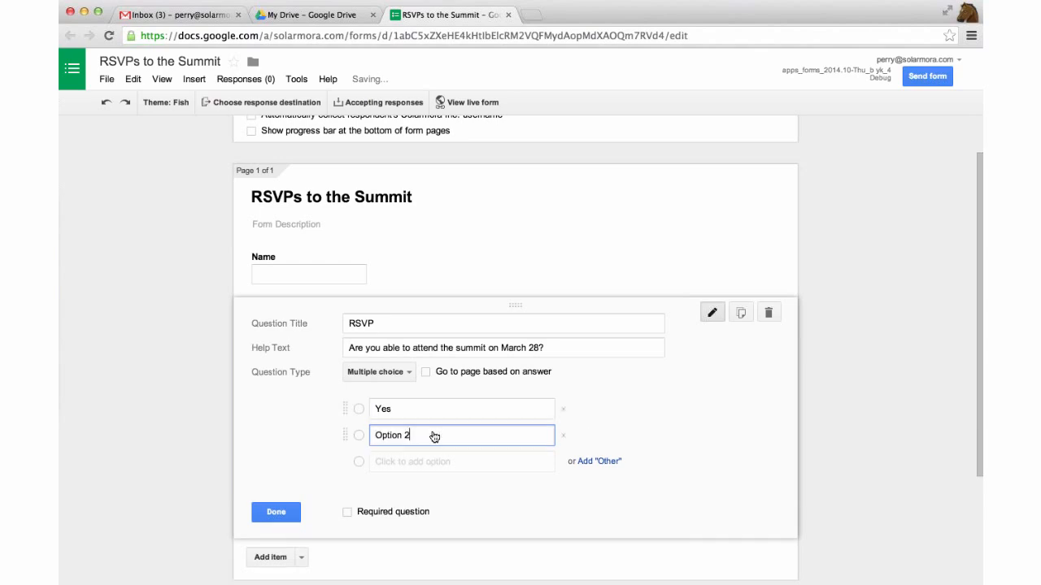
type("No")
left_click(275, 510)
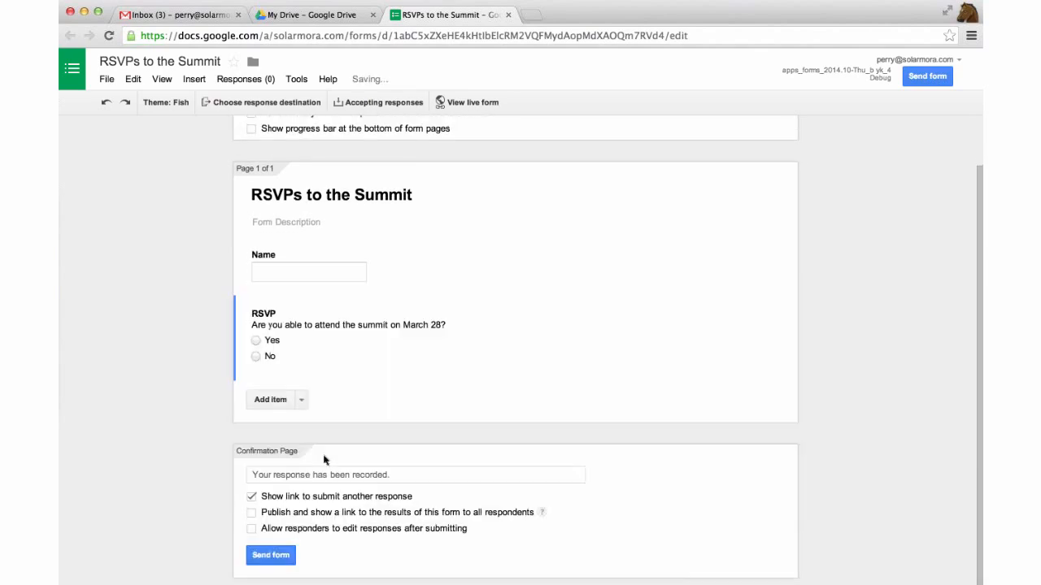
mouse_move(362, 343)
scroll(362, 343, "up", 1)
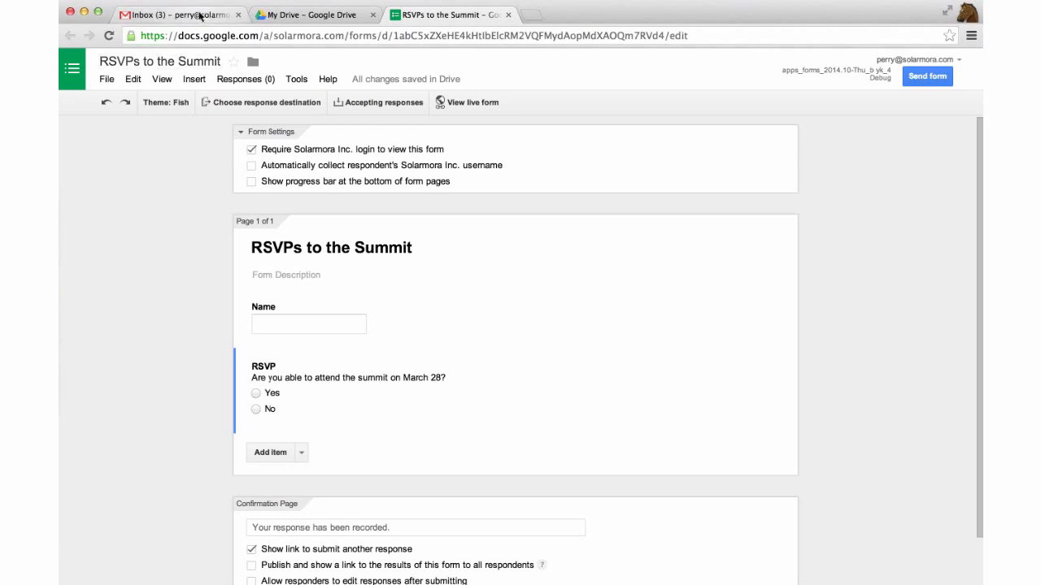
Open the company outing RSVP email in Gmail and scroll to its form
left_click(200, 16)
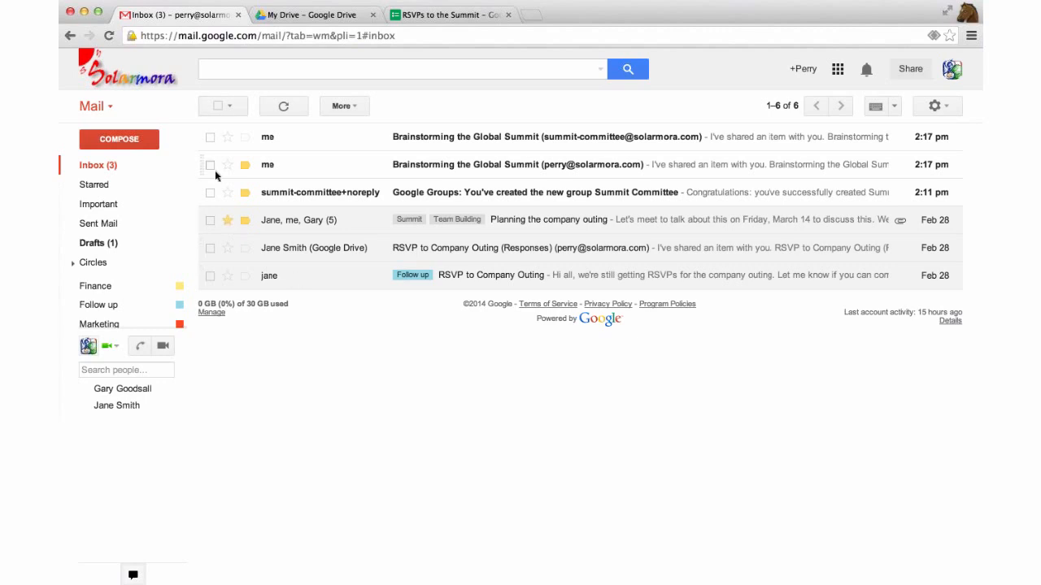
left_click(288, 281)
scroll(346, 268, "down", 1)
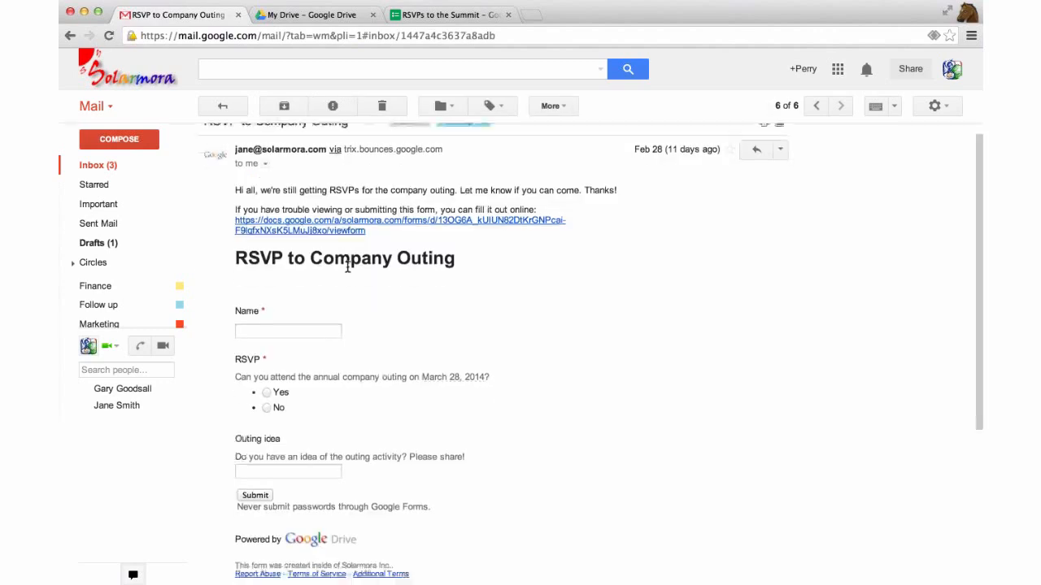
scroll(347, 266, "up", 1)
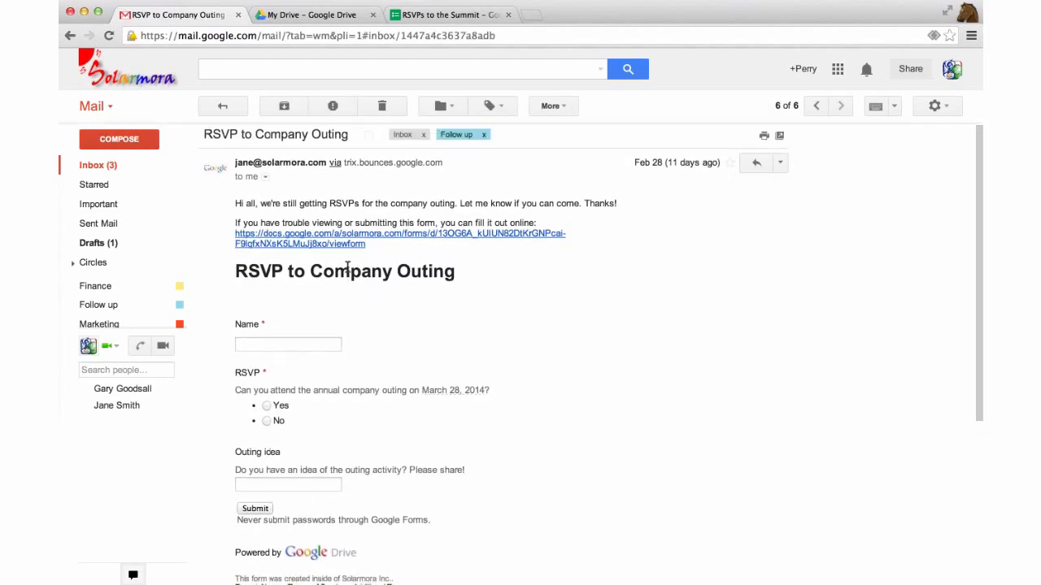
scroll(347, 268, "down", 1)
scroll(348, 272, "down", 3)
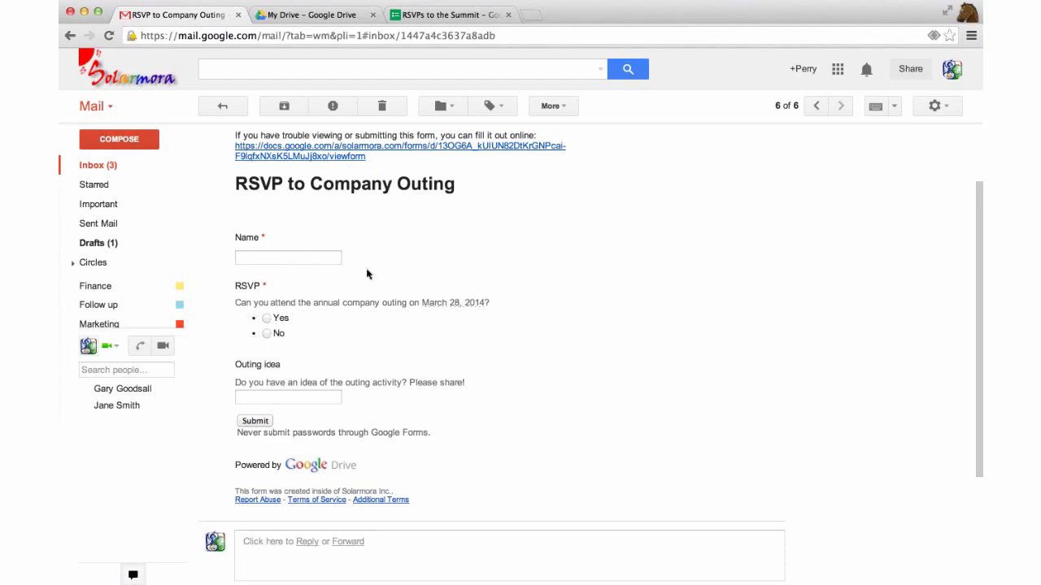
scroll(367, 274, "down", 2)
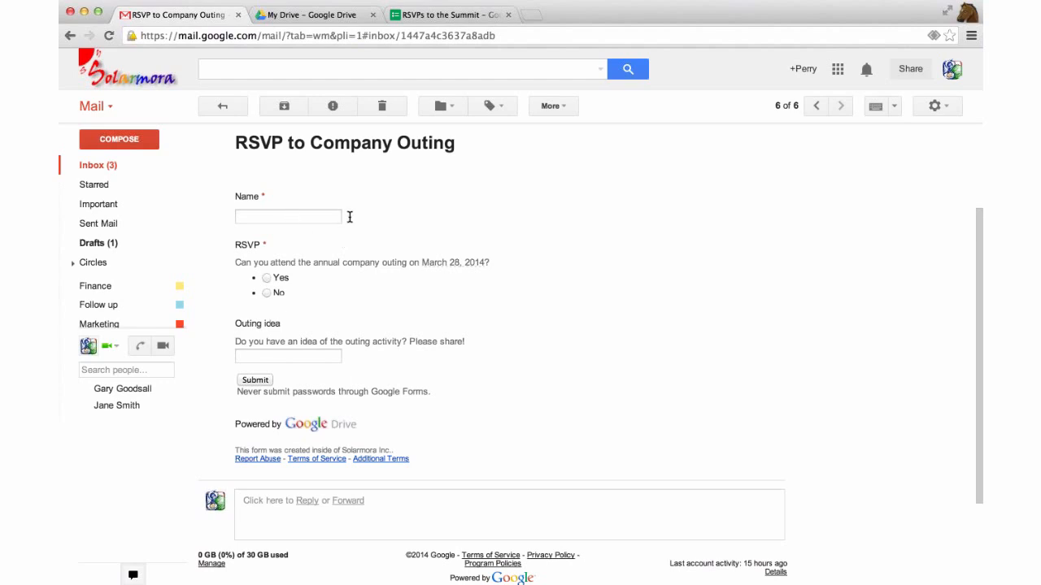
Enter your name, answer Yes, and give 'Cliff jumping/laser tag' as the outing idea
left_click(347, 216)
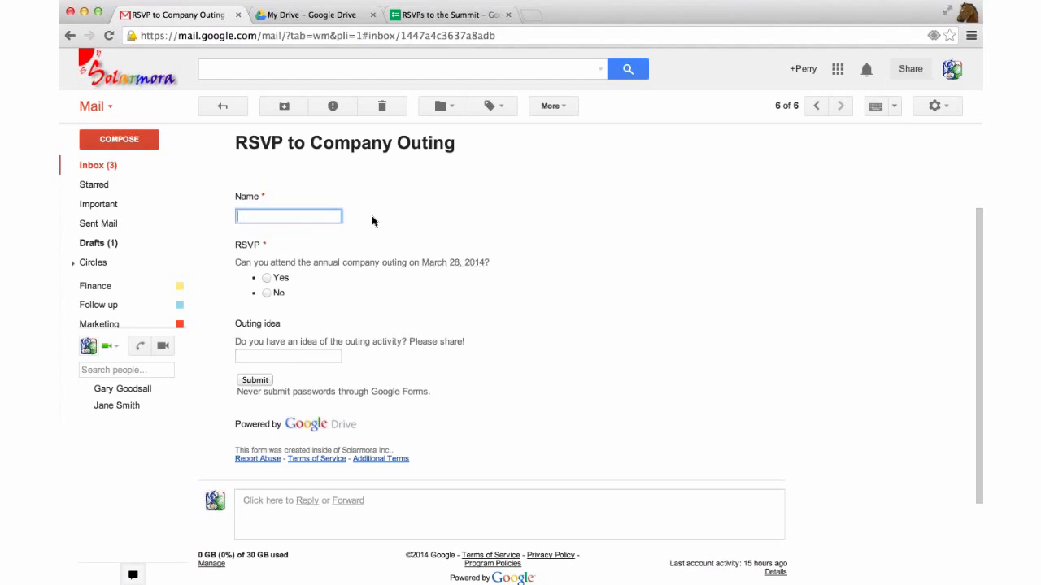
type("Perry")
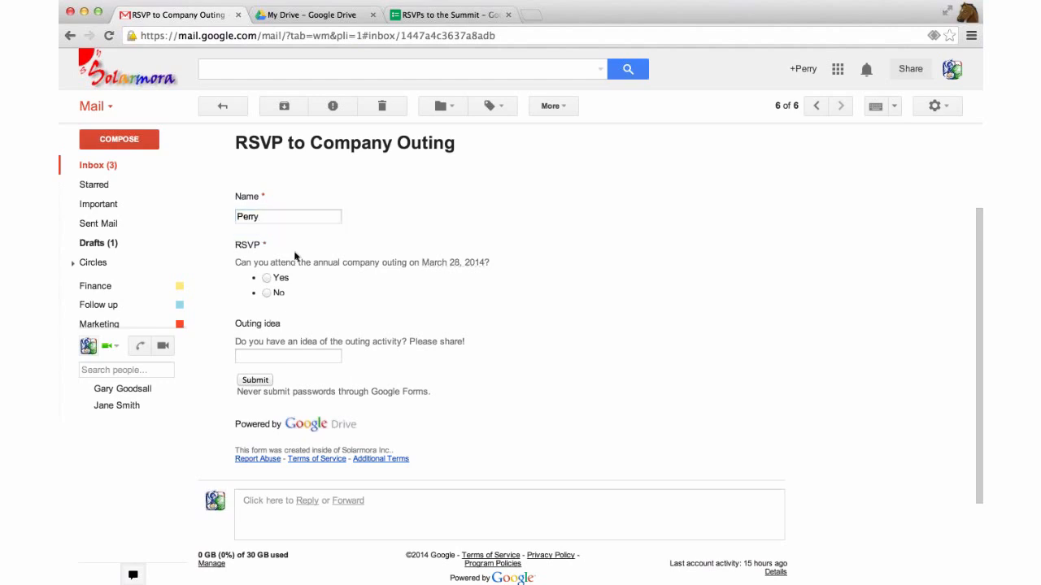
left_click(266, 278)
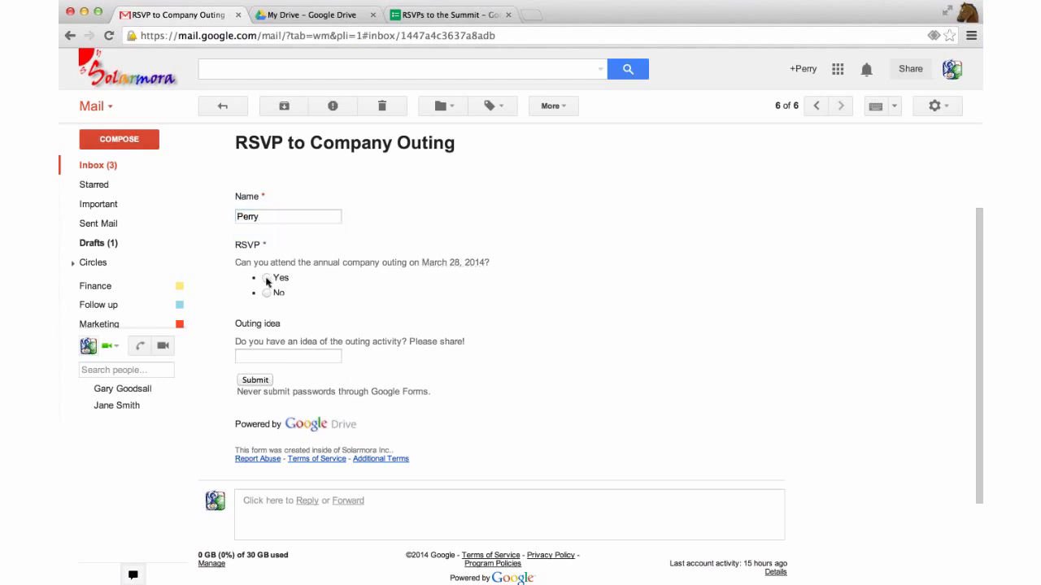
left_click(306, 358)
scroll(504, 335, "down", 1)
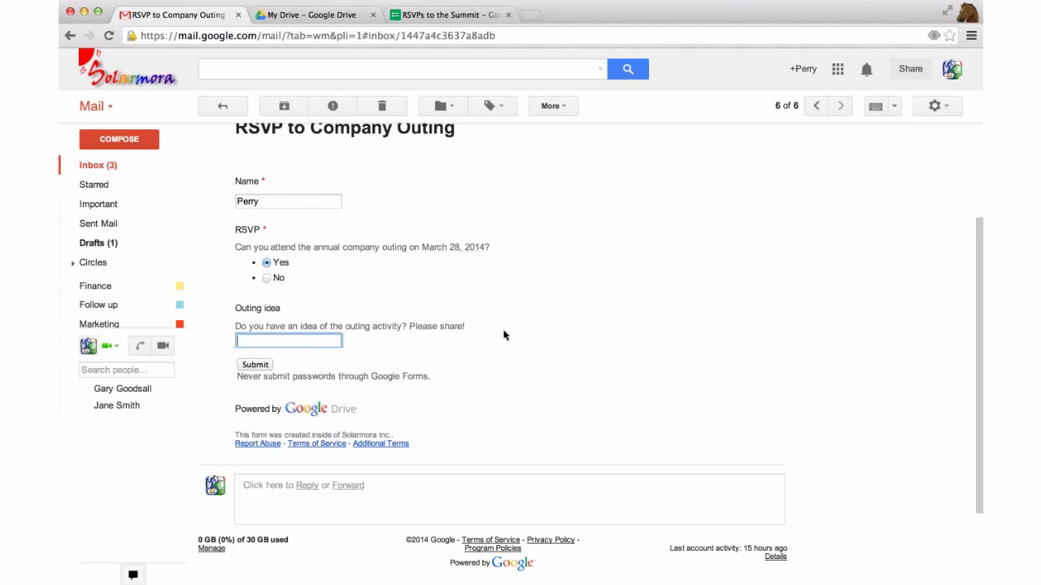
type("Cliff ju")
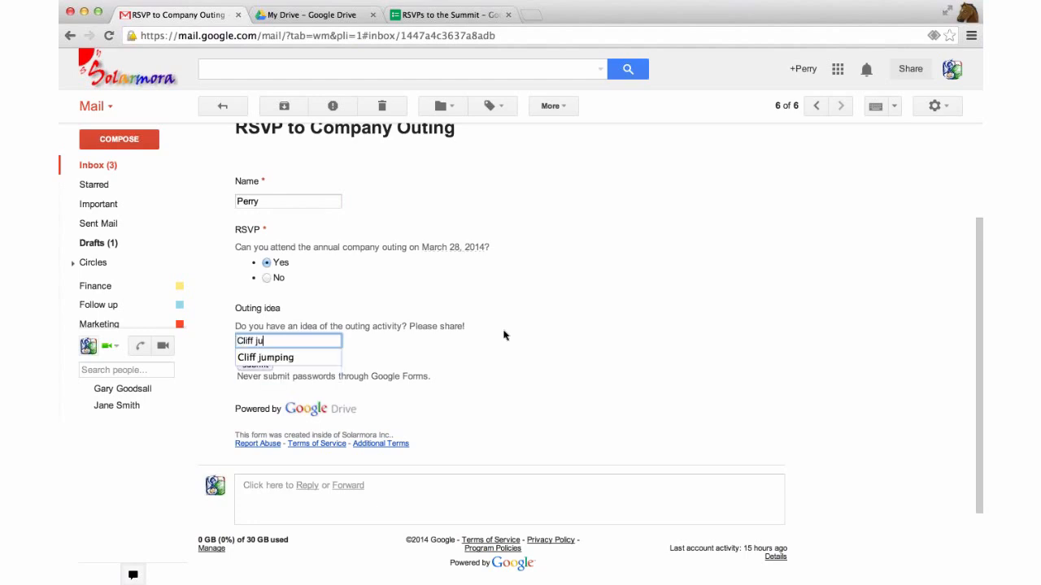
key("Down")
key("Return")
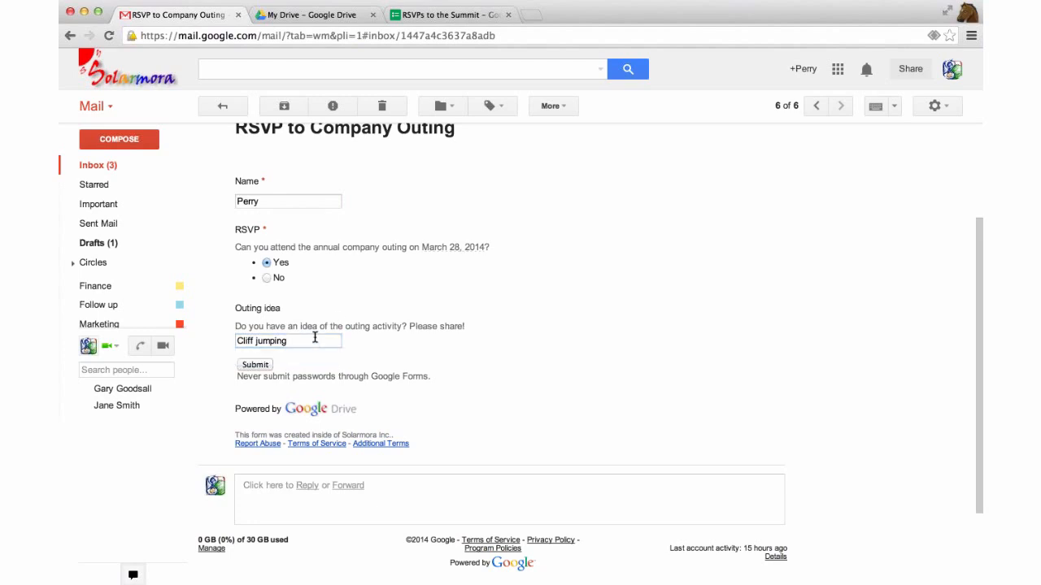
left_click(325, 336)
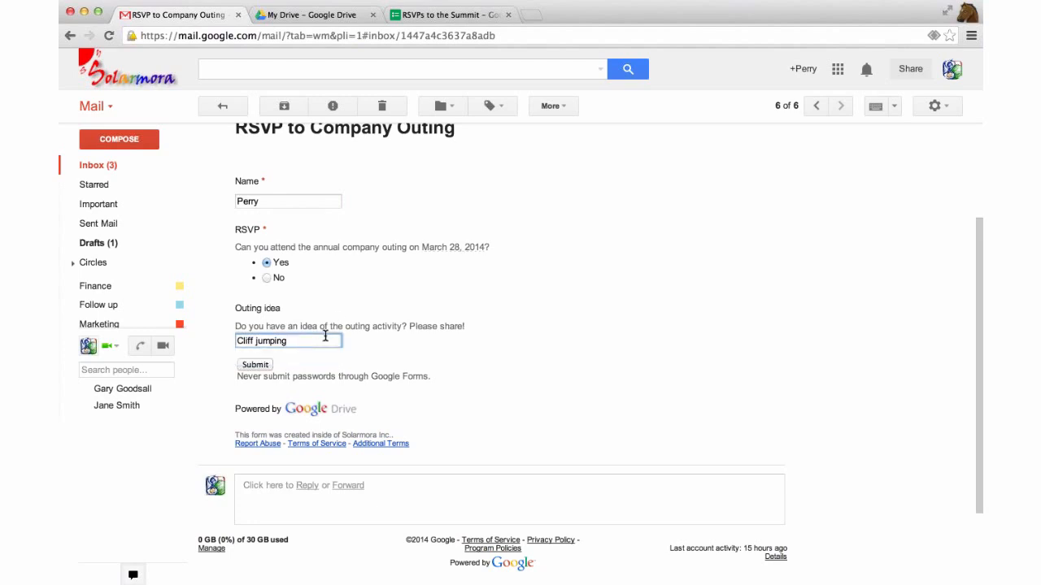
type("/laser tag")
Submit the RSVP and confirm sending it to the external page
scroll(330, 363, "up", 1)
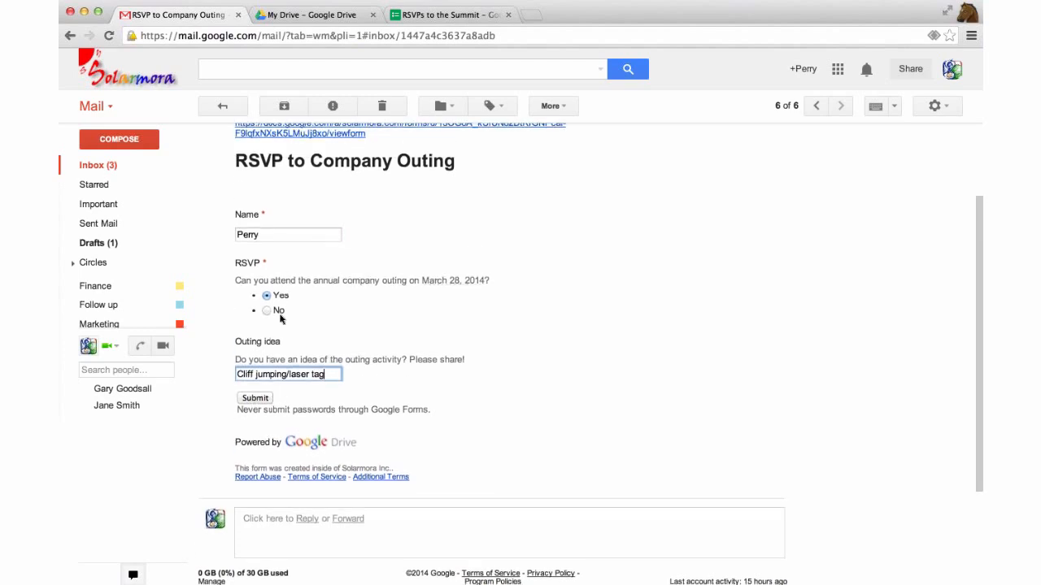
left_click(255, 399)
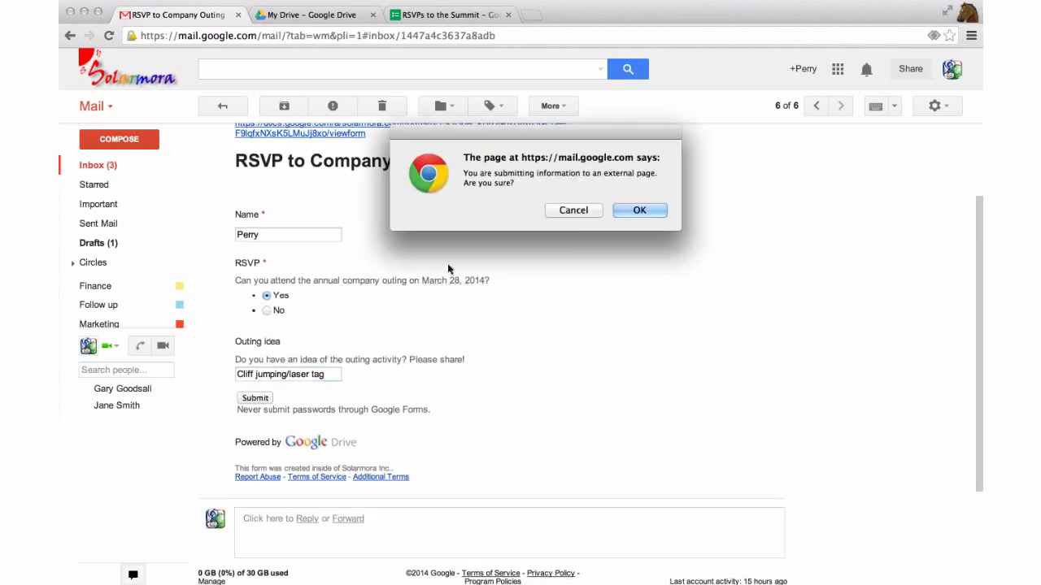
left_click(639, 211)
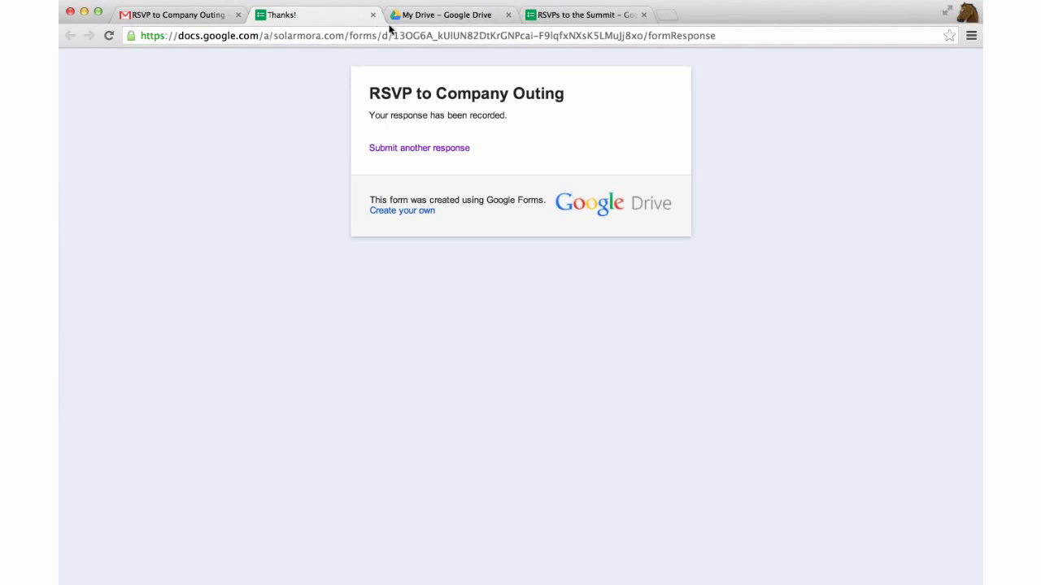
Close the Thanks page and view the RSVPs to the Summit form's response options
left_click(372, 15)
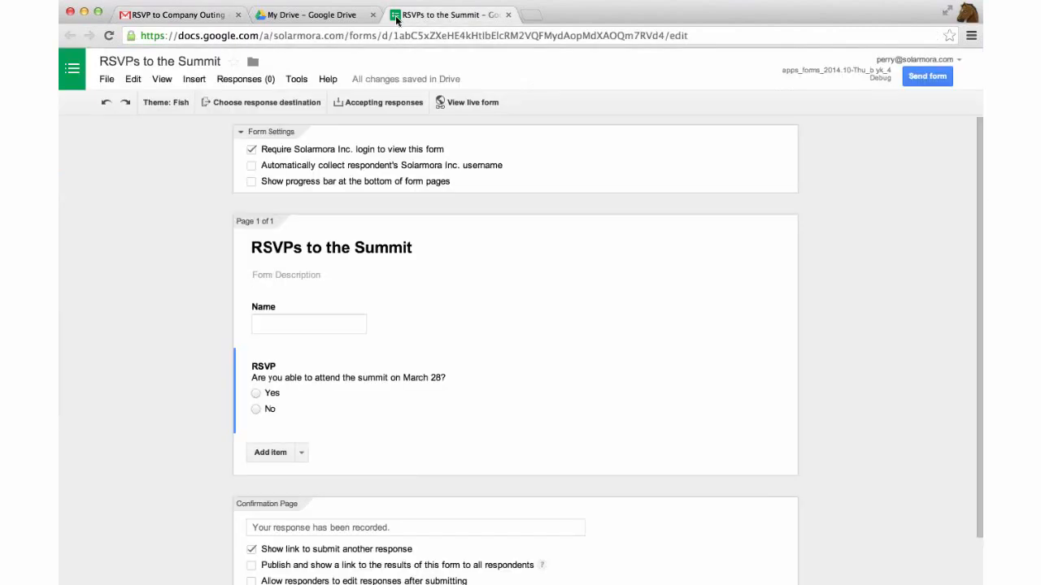
left_click(406, 15)
left_click(246, 79)
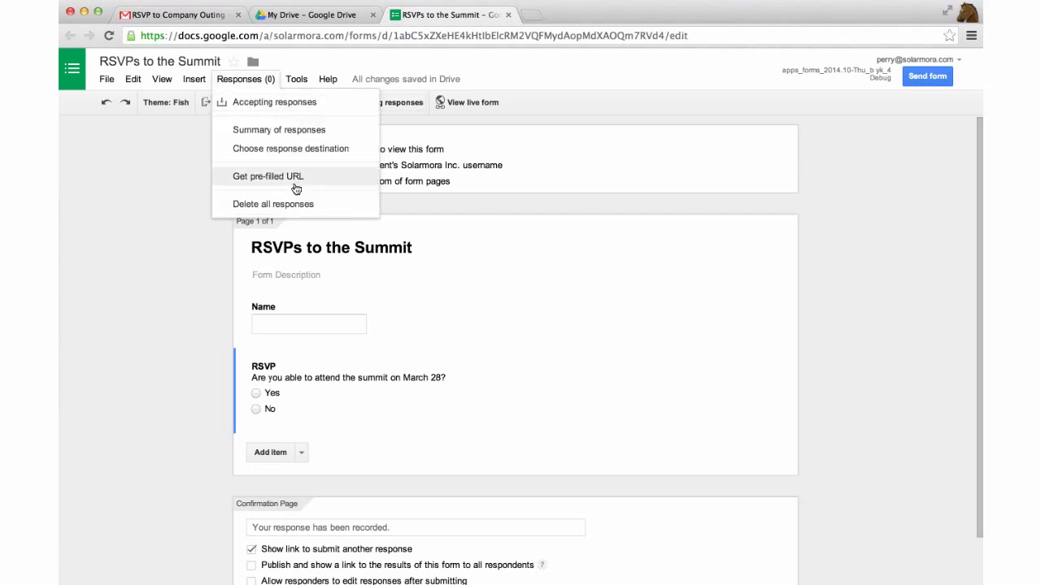
Open 'RSVP to Company Outing (Responses)' from Drive's Shared with me list
left_click(311, 14)
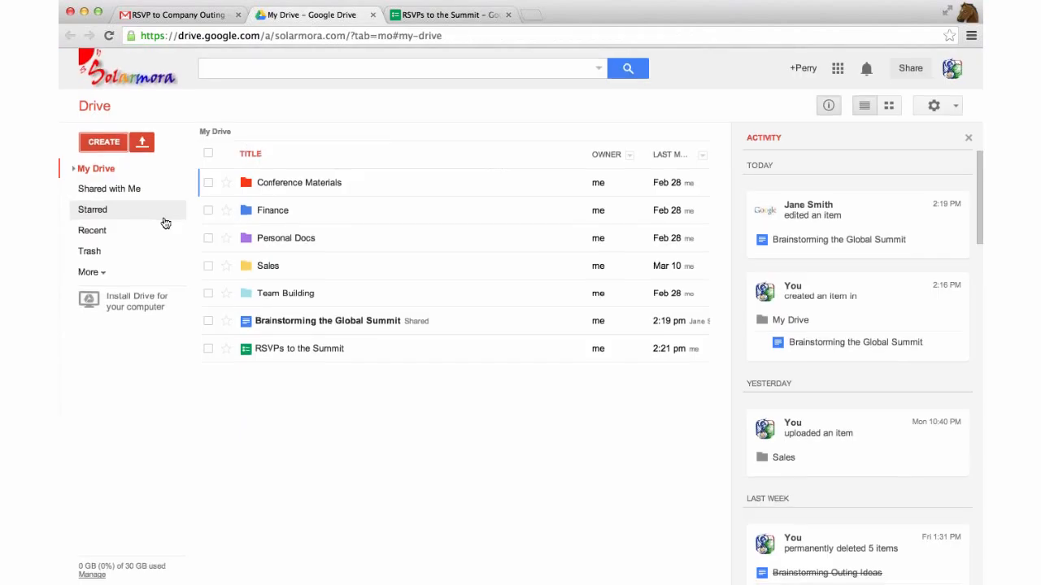
left_click(148, 200)
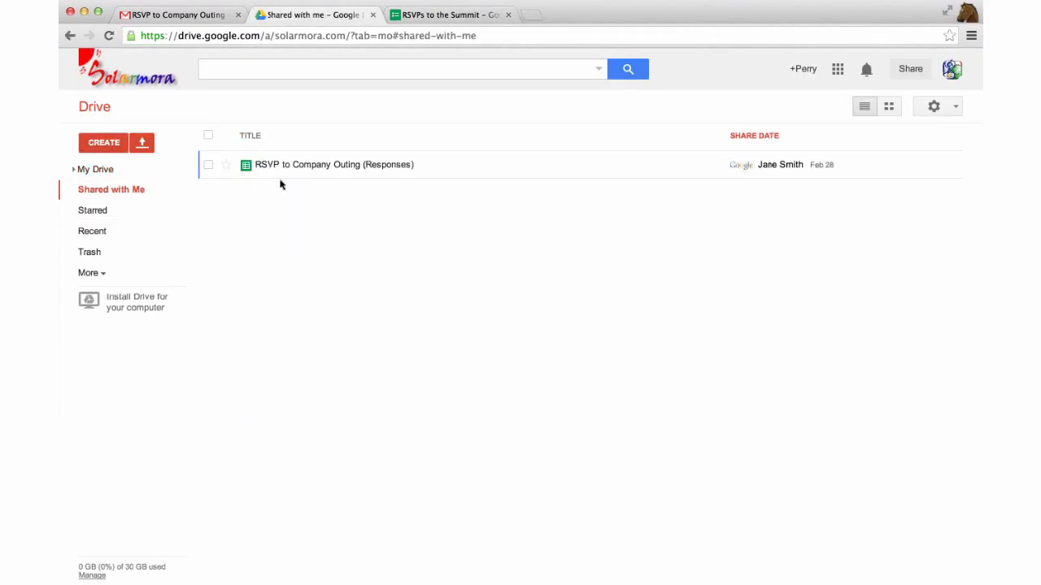
left_click(288, 165)
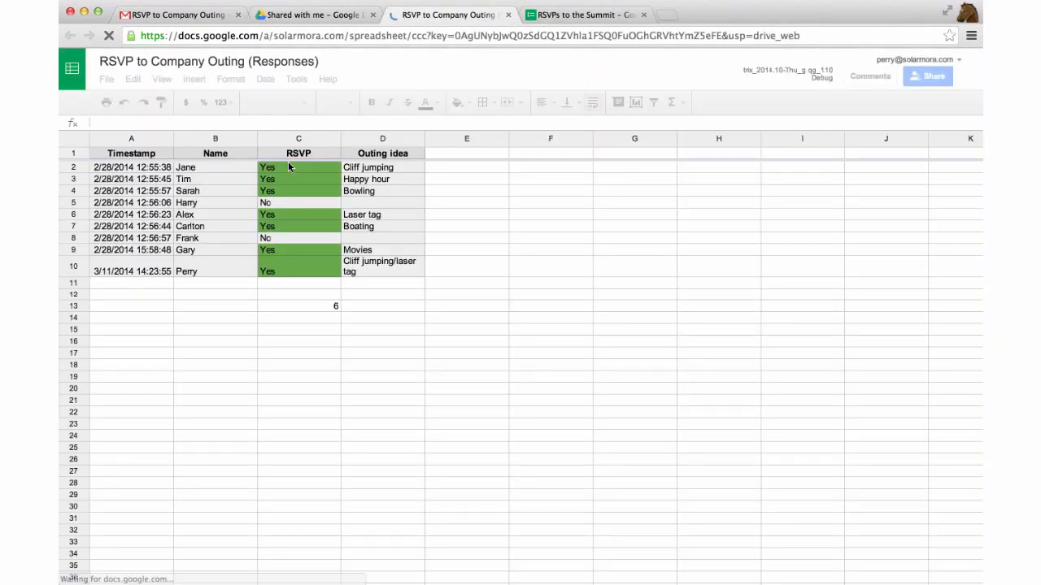
left_click(482, 33)
key("ctrl+Tab")
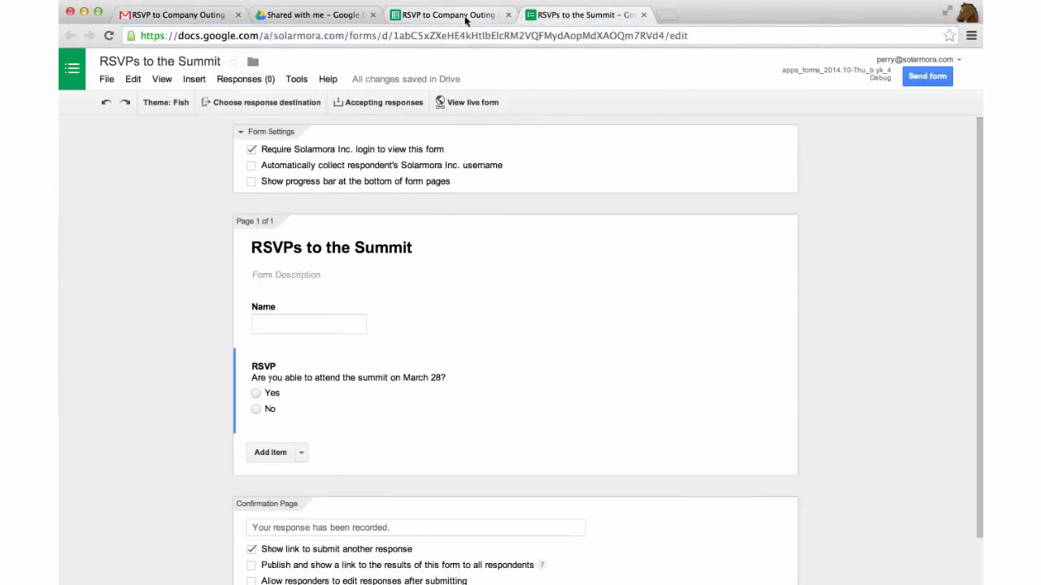
left_click(466, 18)
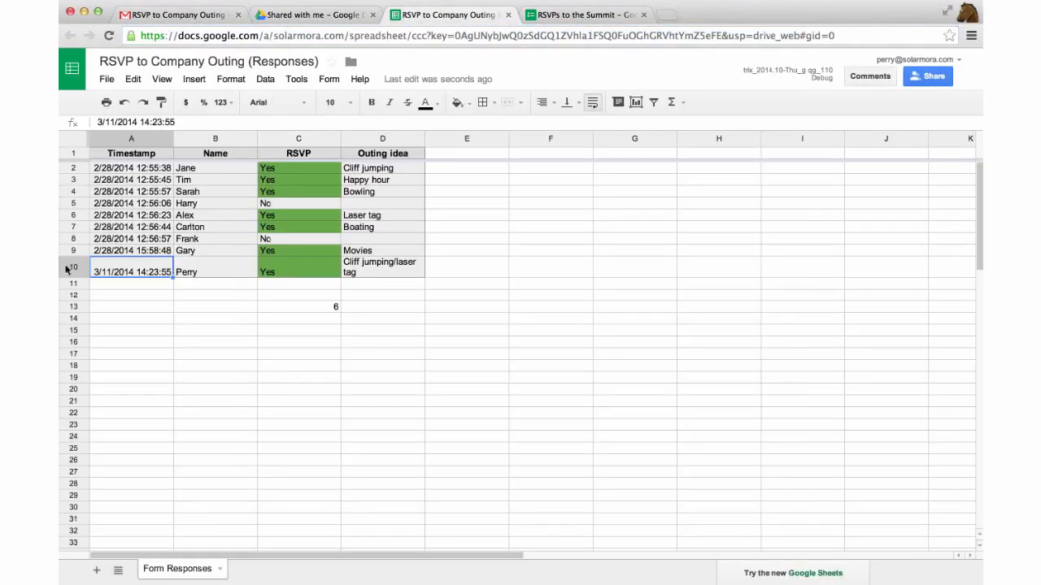
left_click(69, 268)
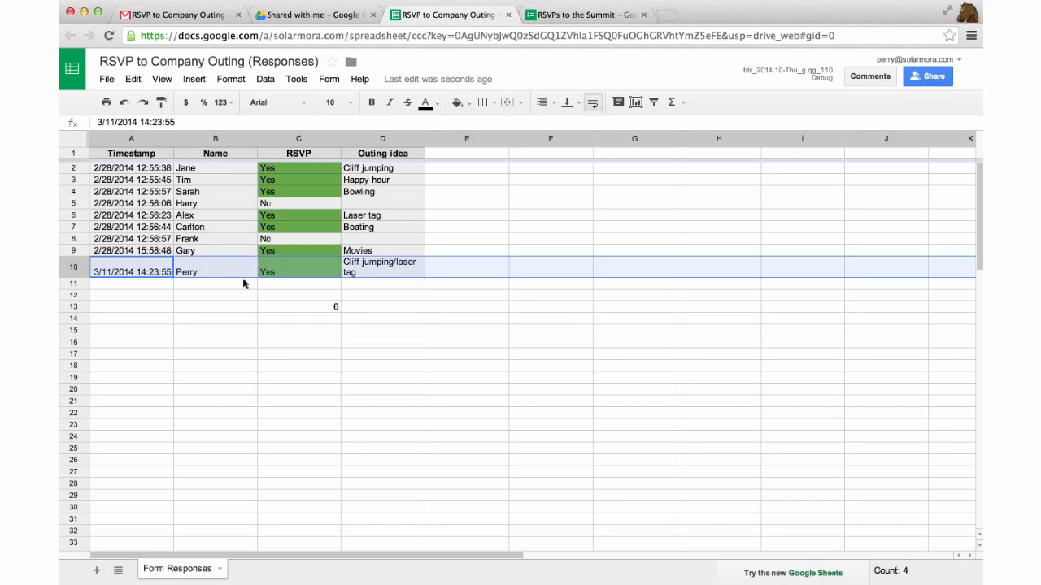
left_click(252, 323)
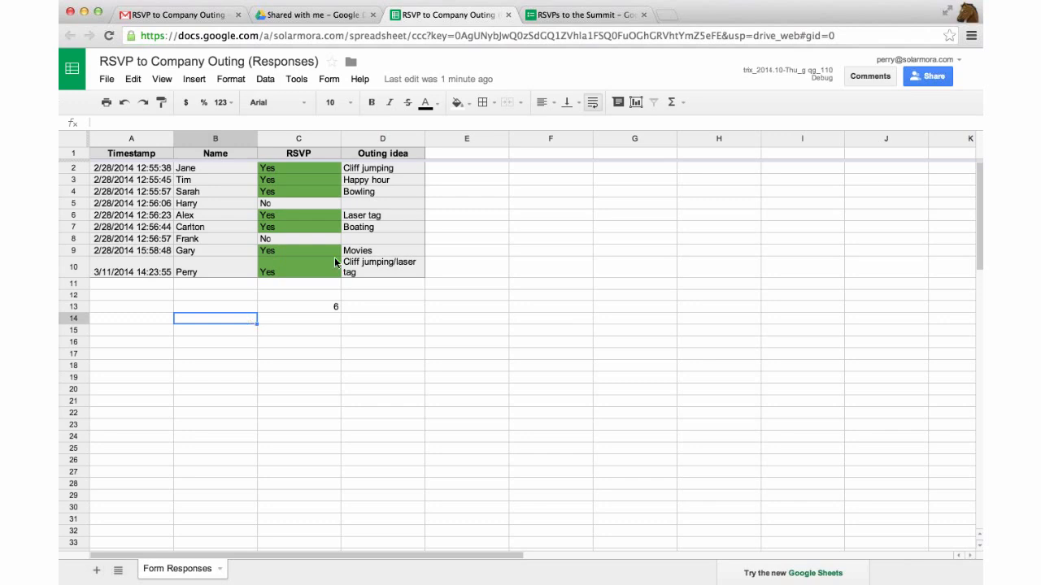
left_click(310, 167)
left_click(310, 180)
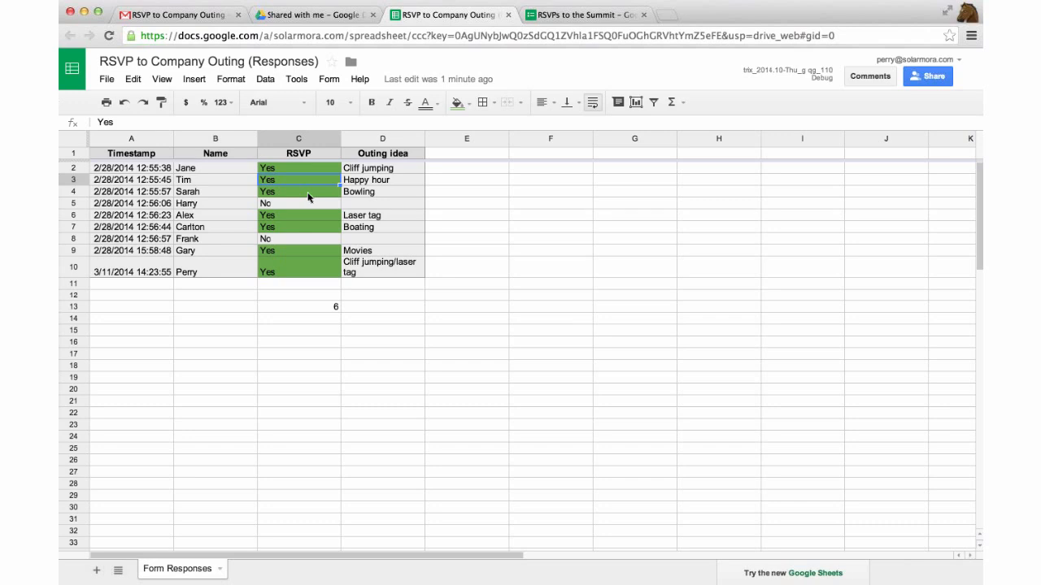
left_click(333, 156)
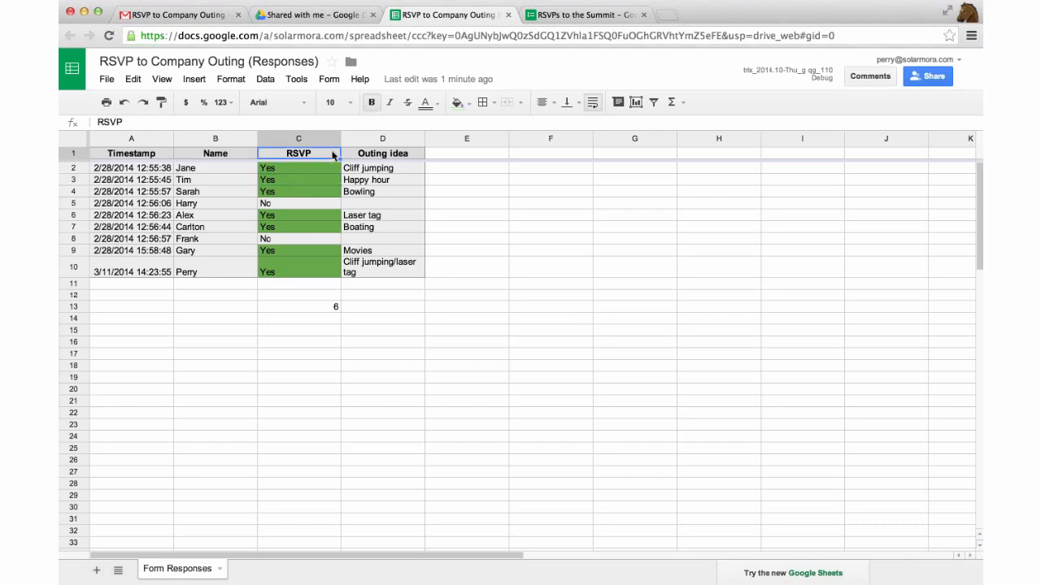
left_click(332, 138)
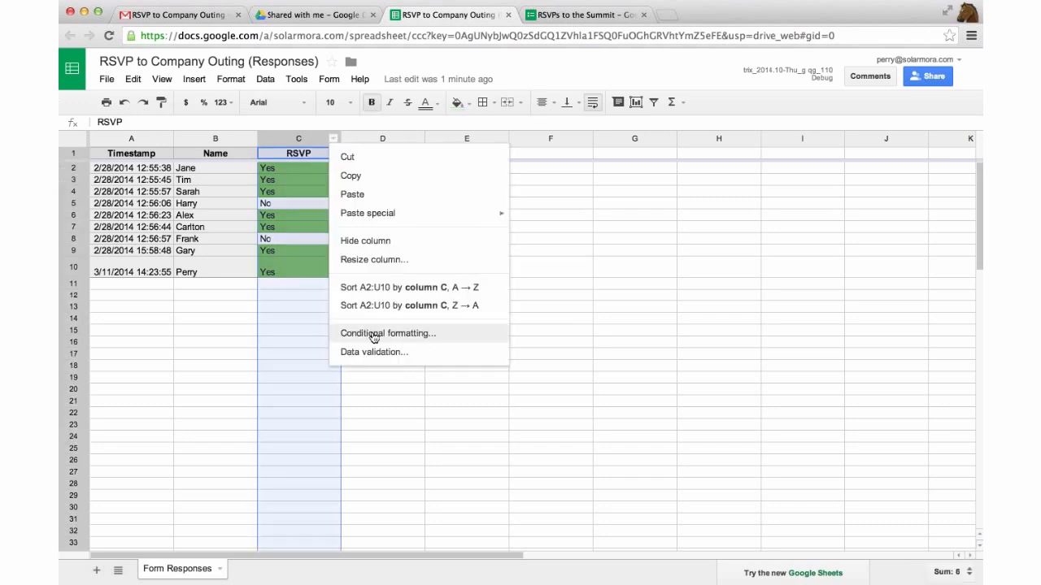
left_click(373, 335)
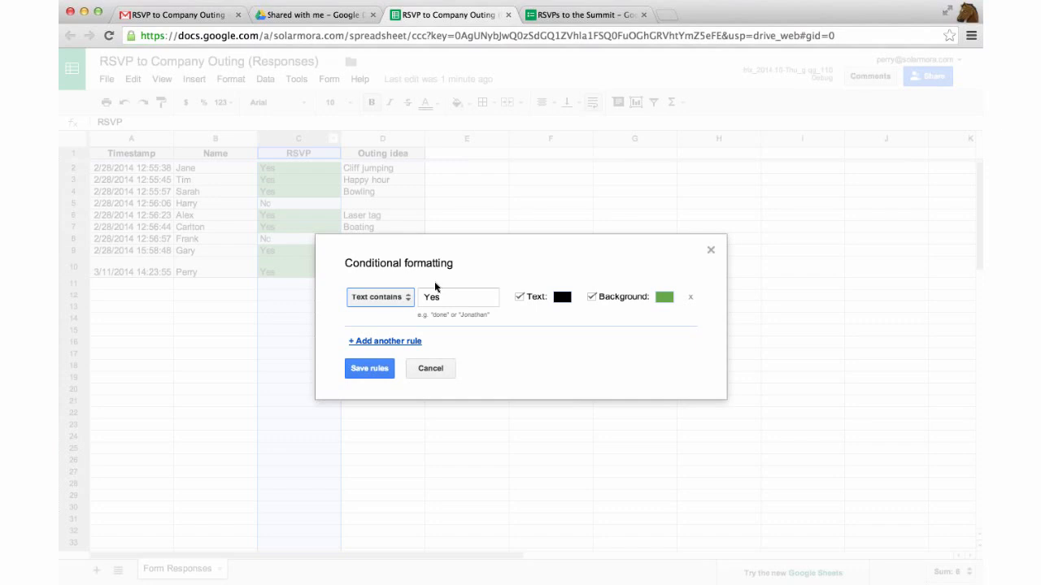
left_click(373, 343)
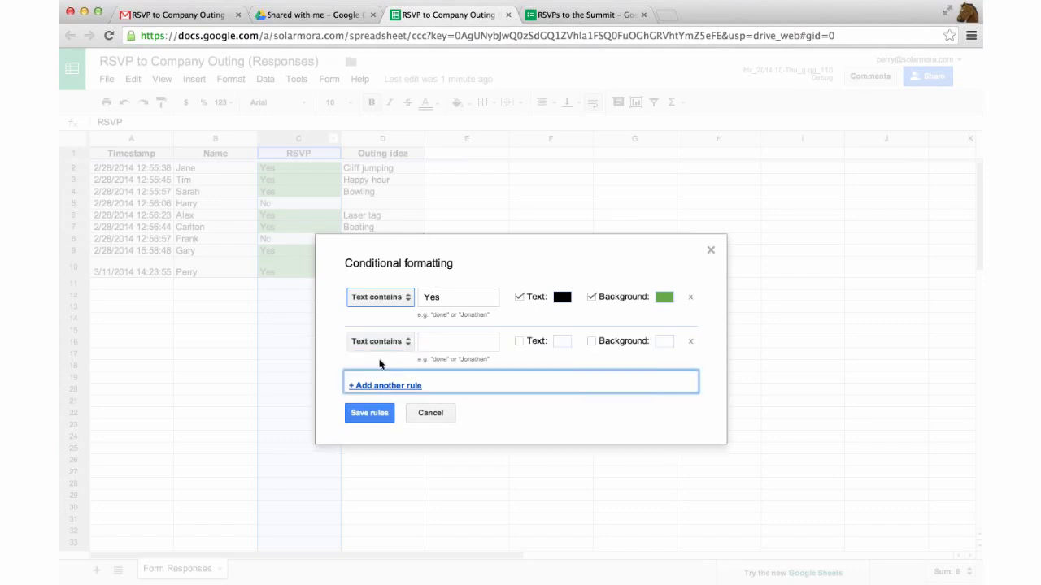
left_click(423, 414)
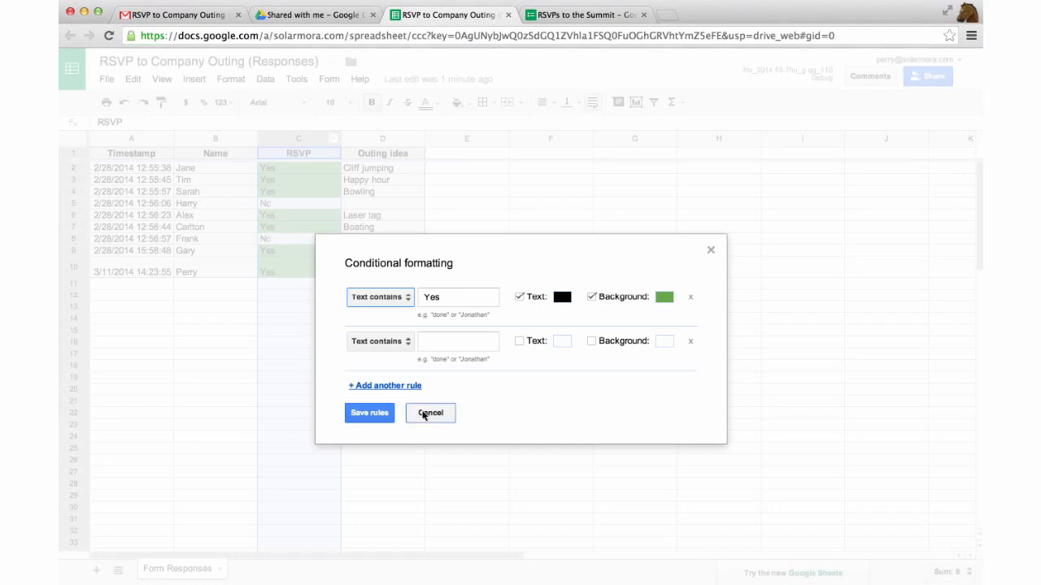
left_click(285, 298)
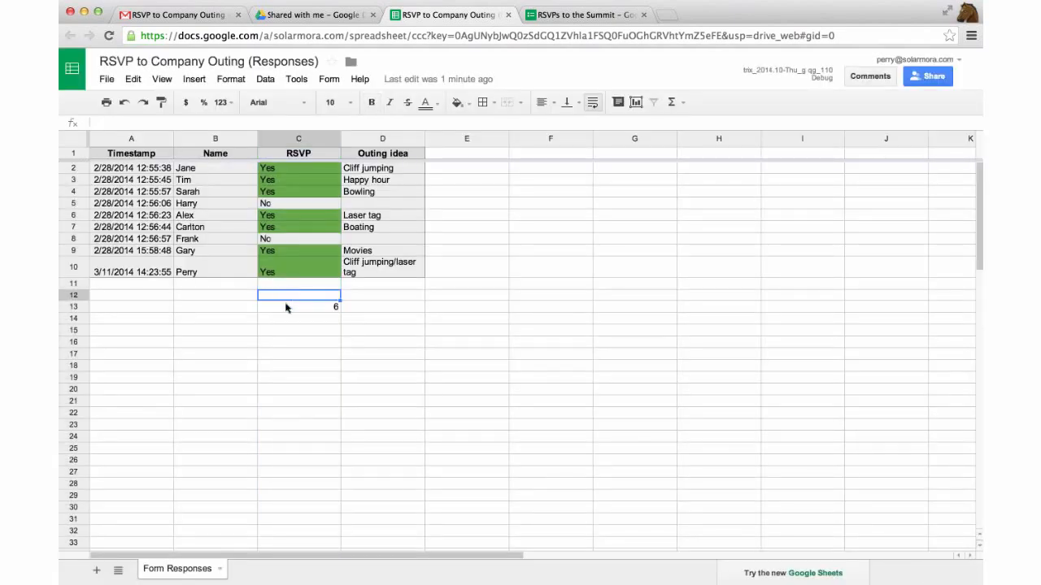
left_click(286, 307)
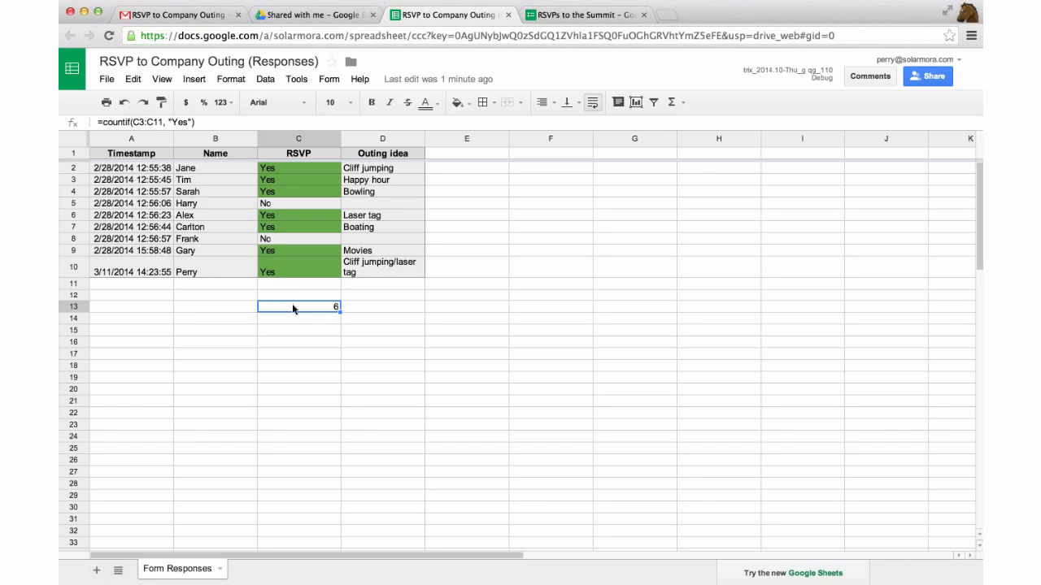
double_click(293, 308)
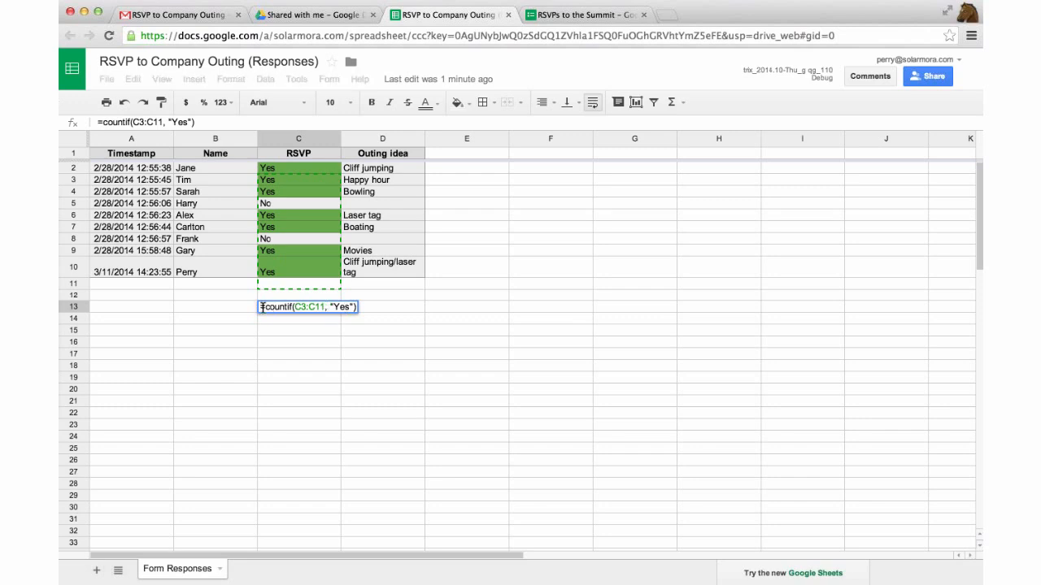
left_click_drag(262, 308, 356, 312)
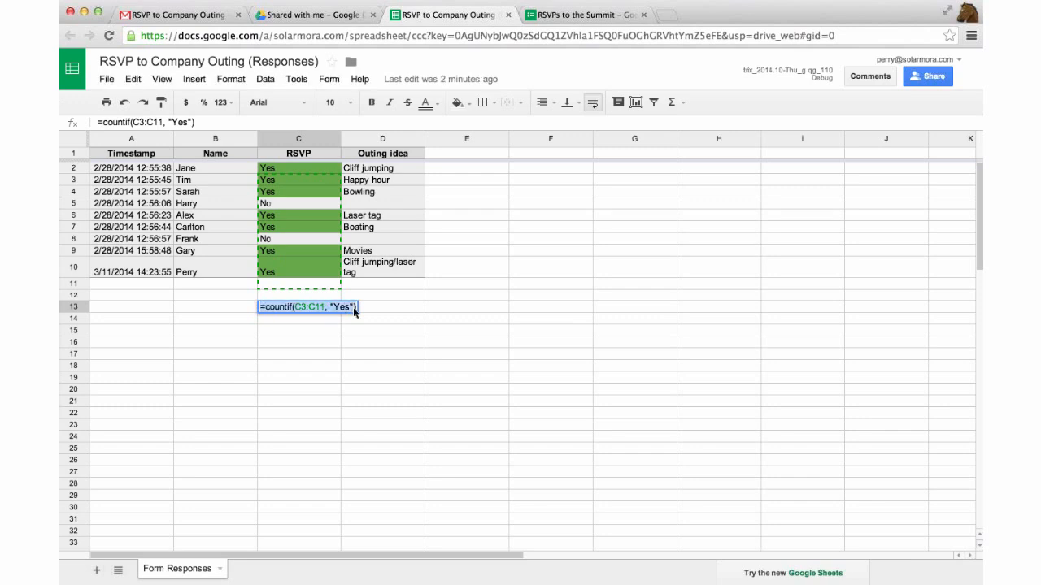
left_click(345, 307)
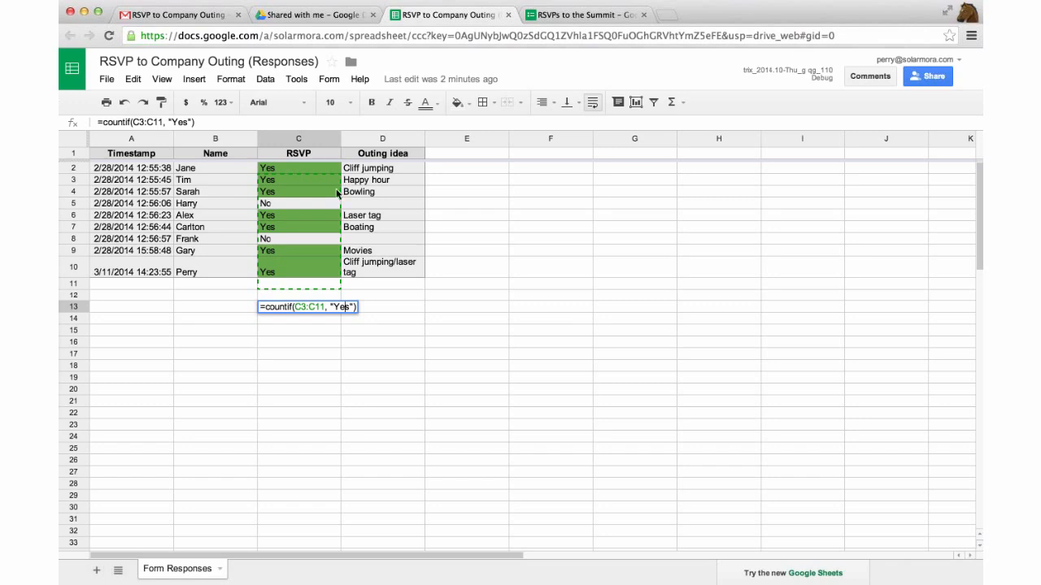
key("Return")
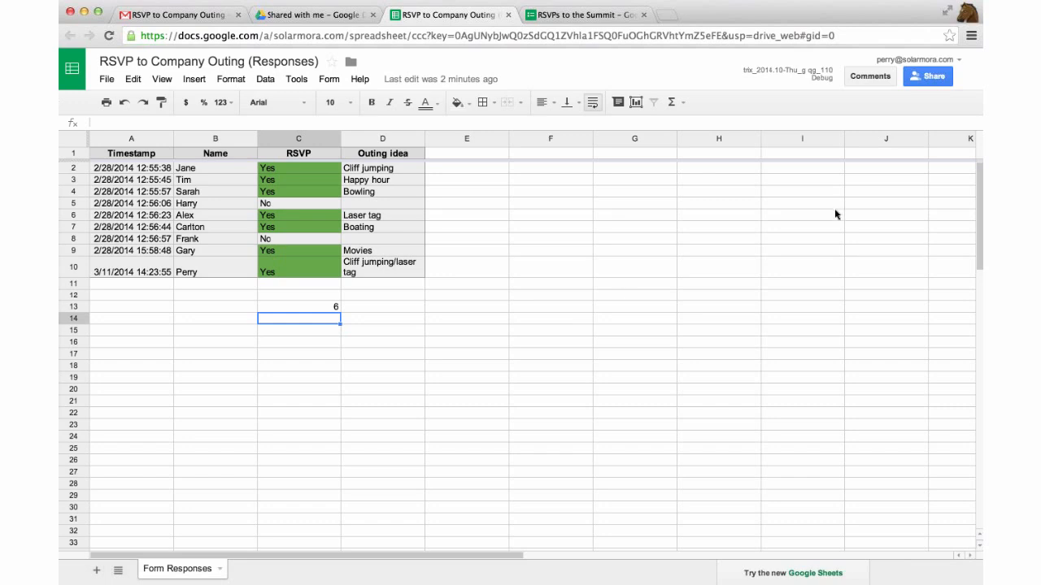
left_click(920, 83)
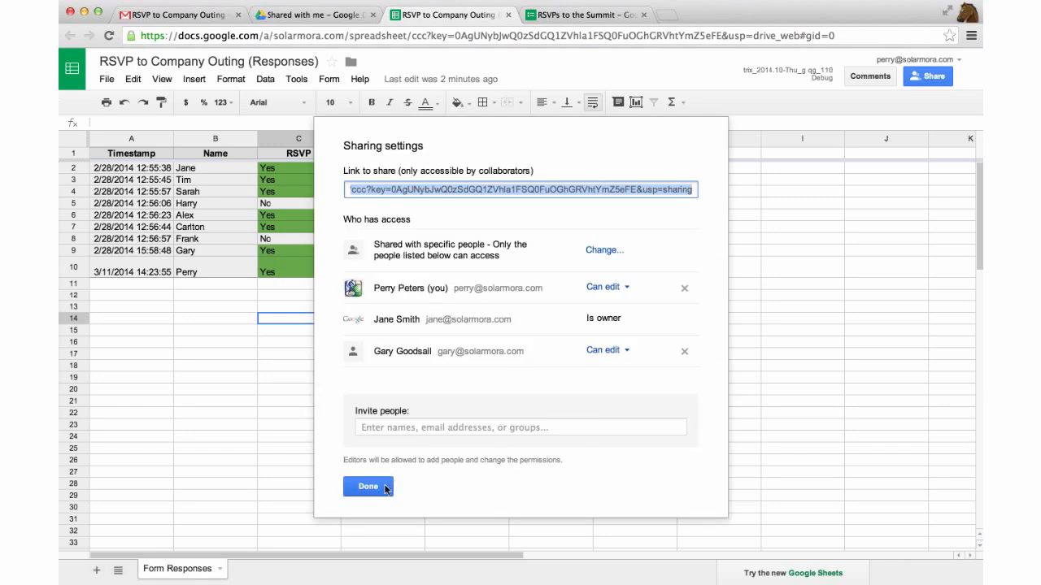
left_click(385, 487)
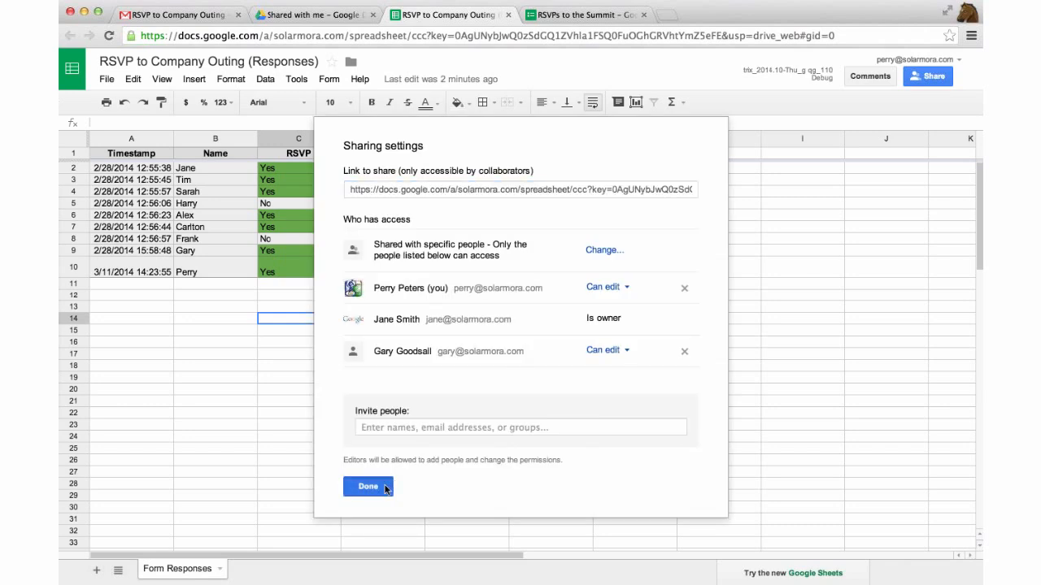
left_click(385, 487)
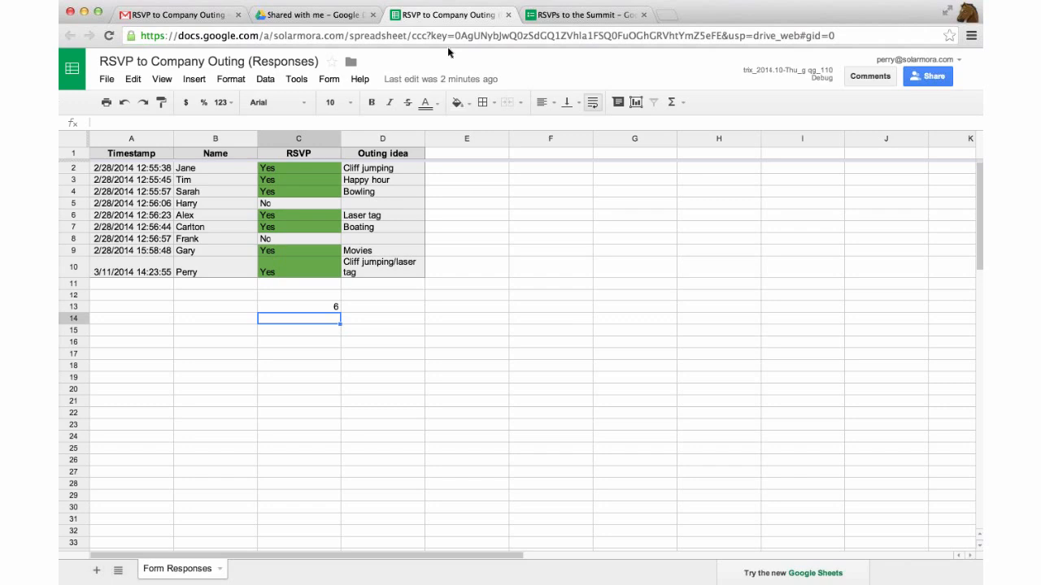
Close the responses spreadsheet and summit form tabs, keeping Drive's Shared with me list
left_click(325, 16)
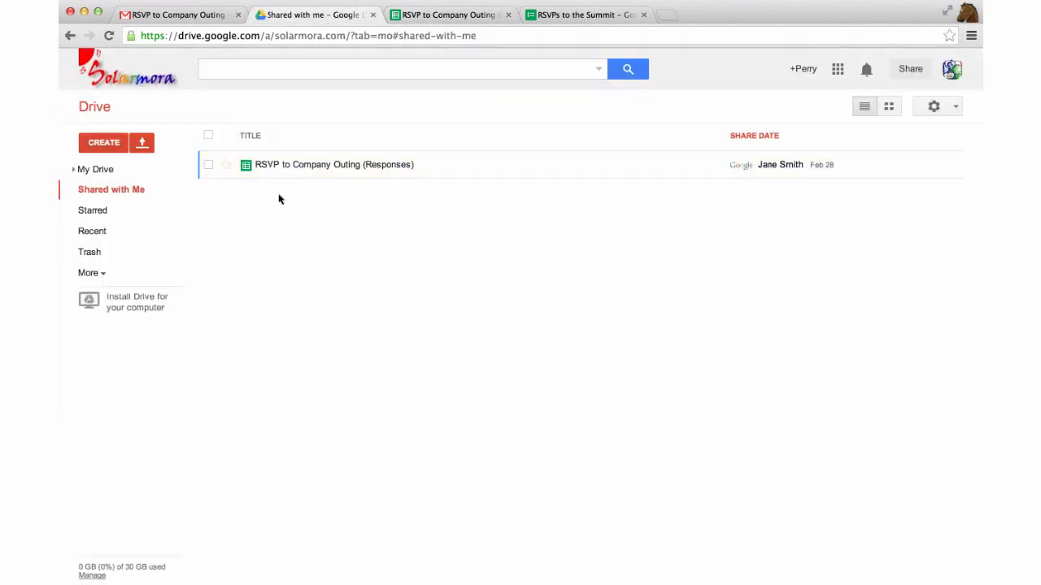
left_click(269, 166)
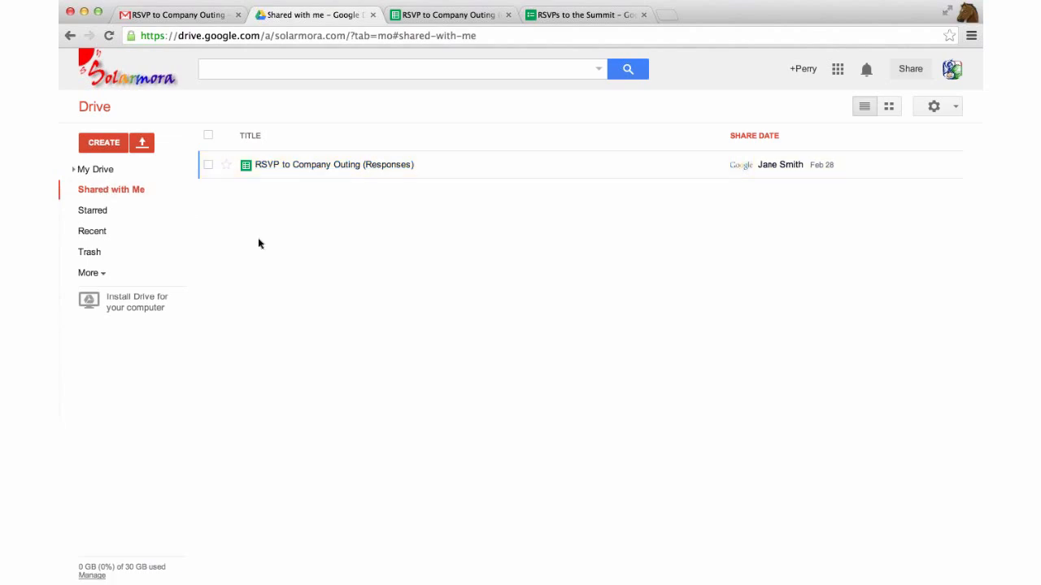
left_click(98, 172)
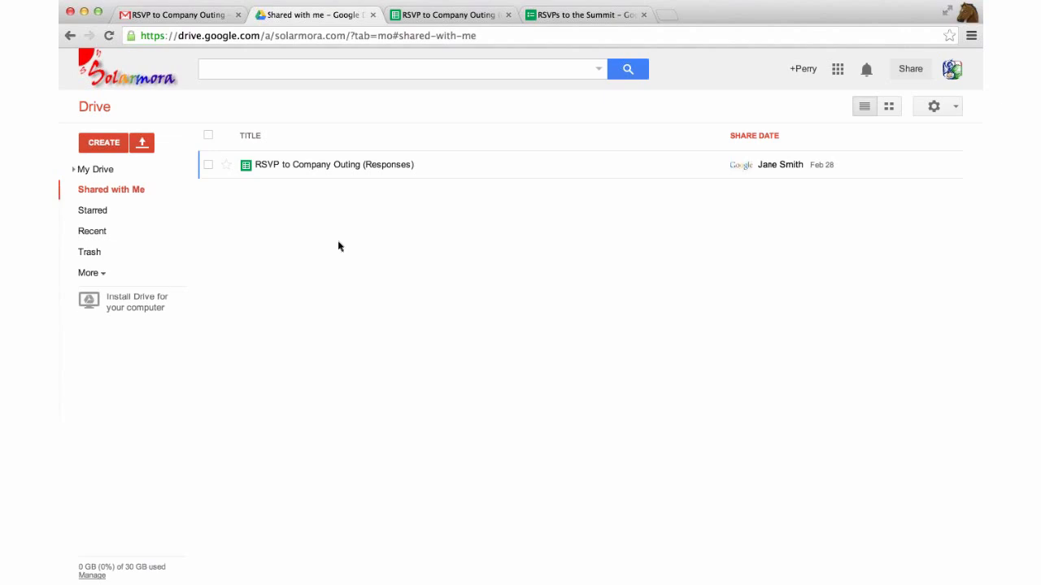
left_click(508, 15)
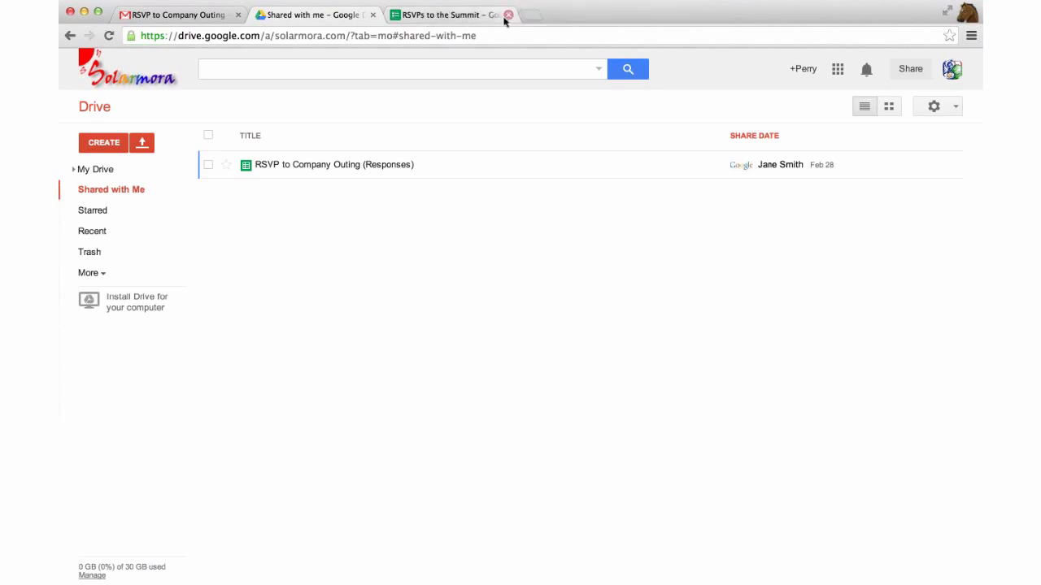
left_click(508, 15)
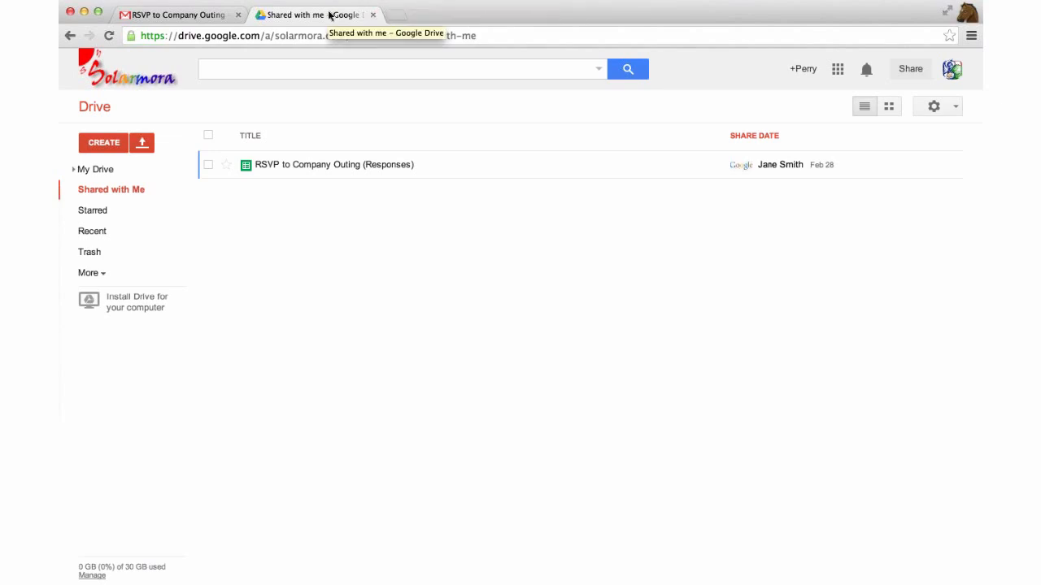
Close the Drive tab and open the 'Planning the company outing' thread from the inbox
left_click(372, 15)
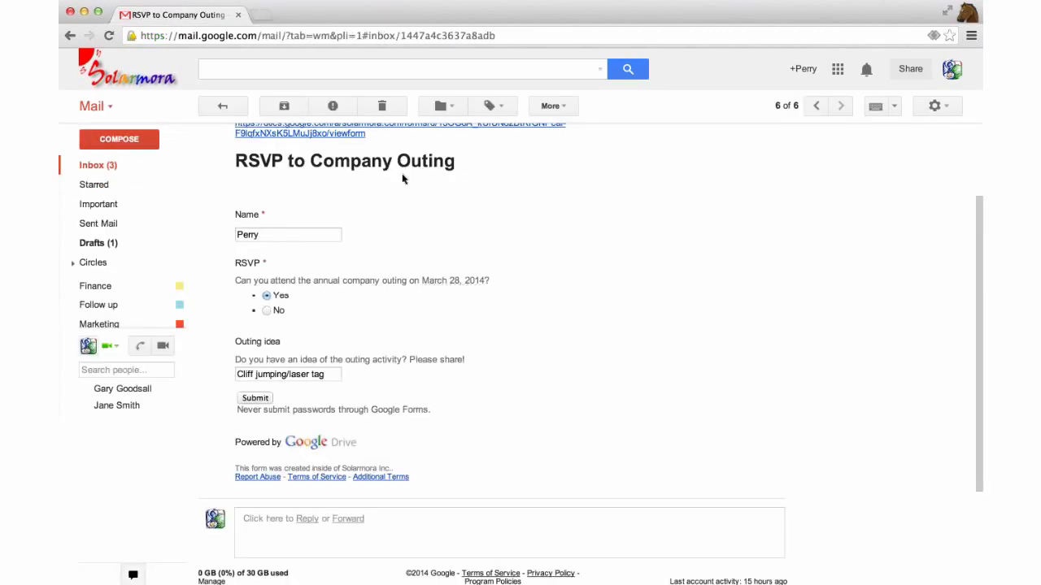
scroll(403, 180, "up", 3)
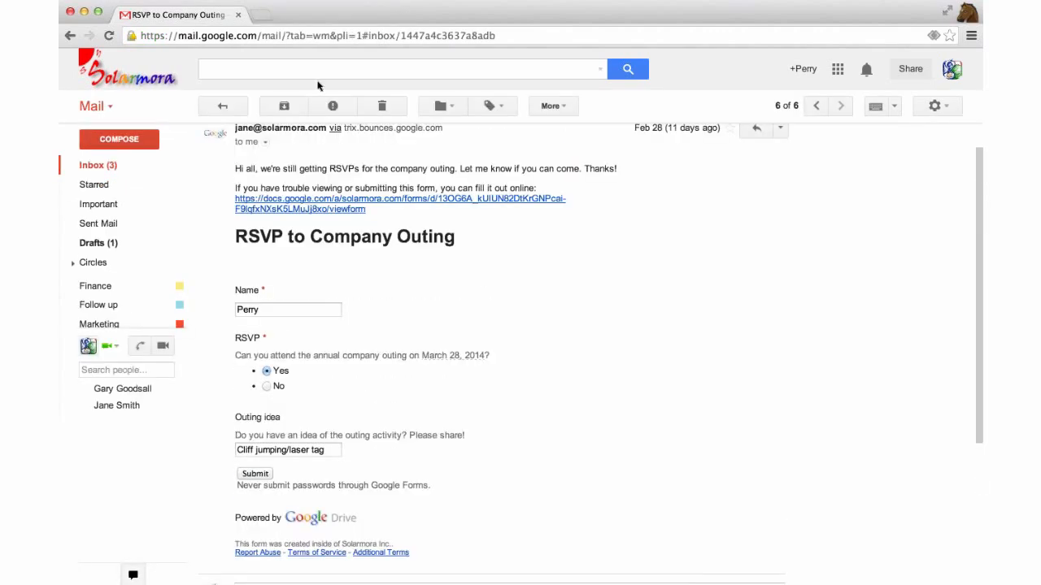
left_click(837, 69)
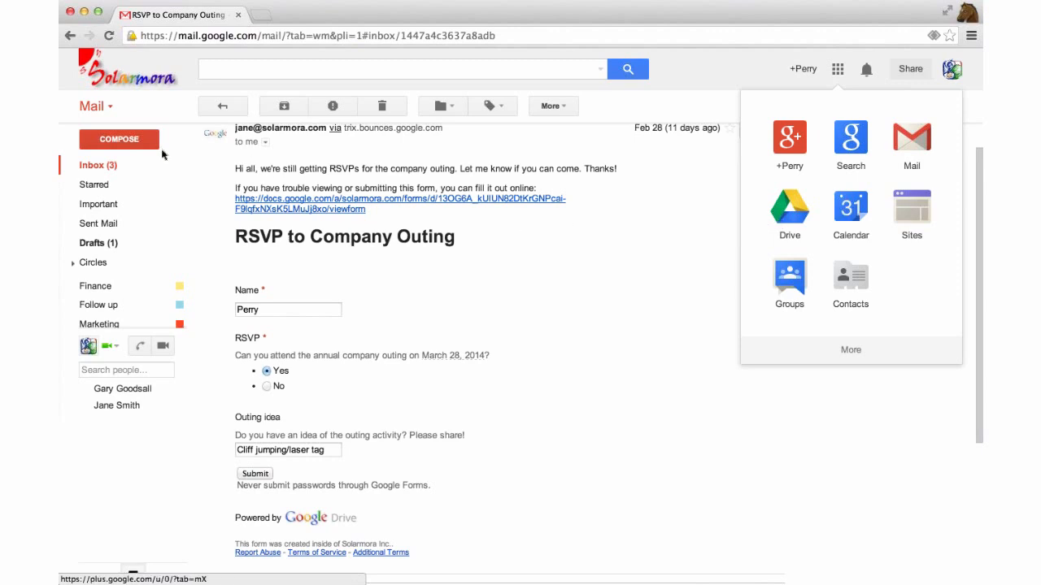
left_click(103, 166)
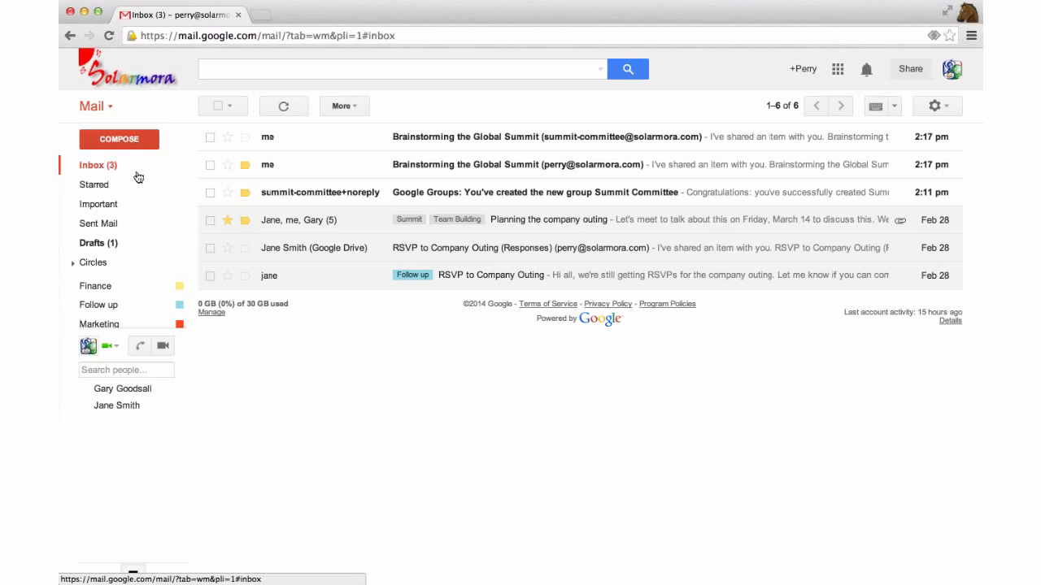
mouse_move(148, 184)
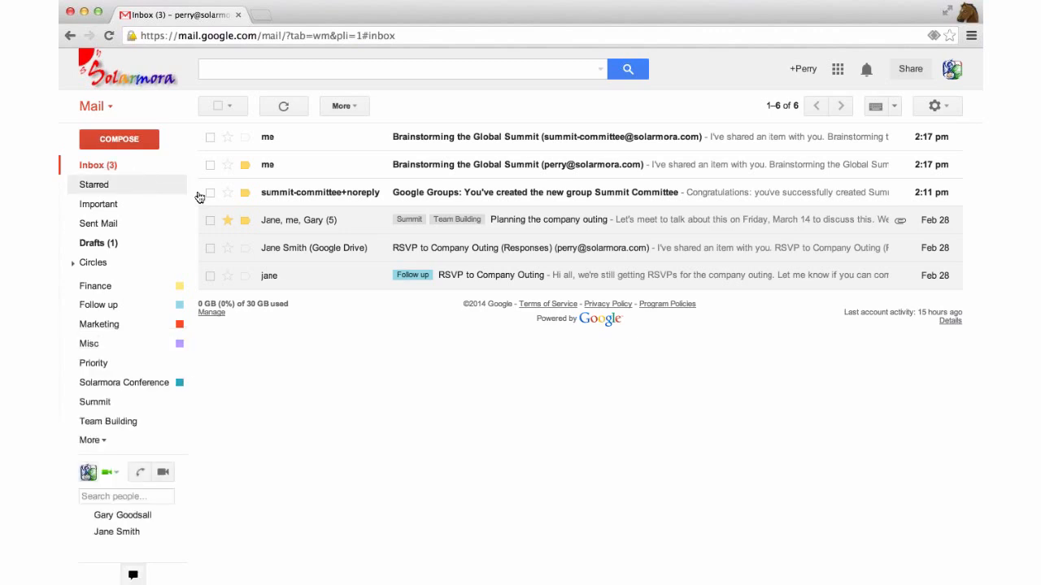
left_click(348, 224)
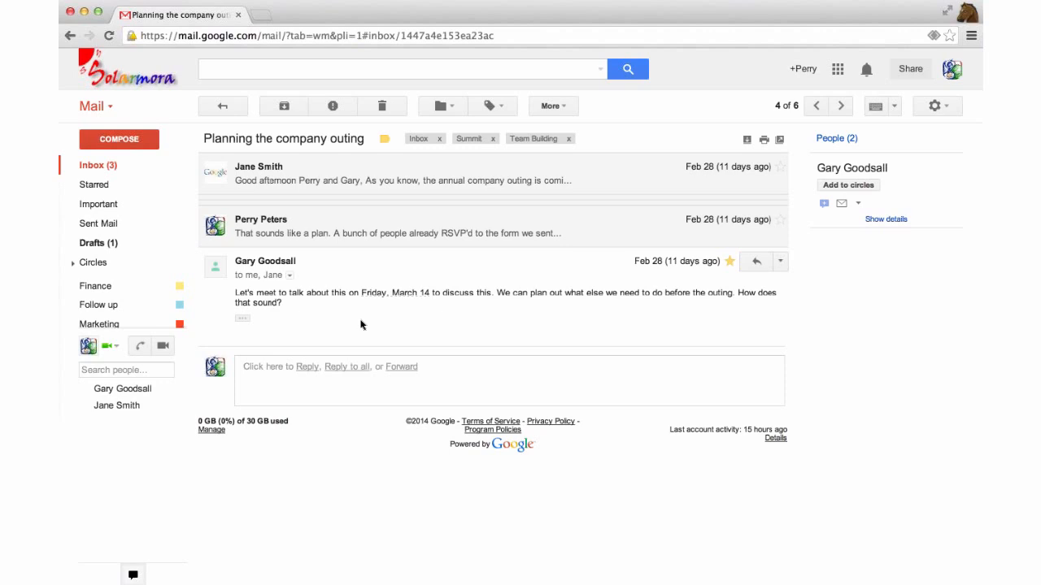
Add a 'Planning the company outing' calendar event for Friday, March 14 at 3:00pm
left_click(415, 294)
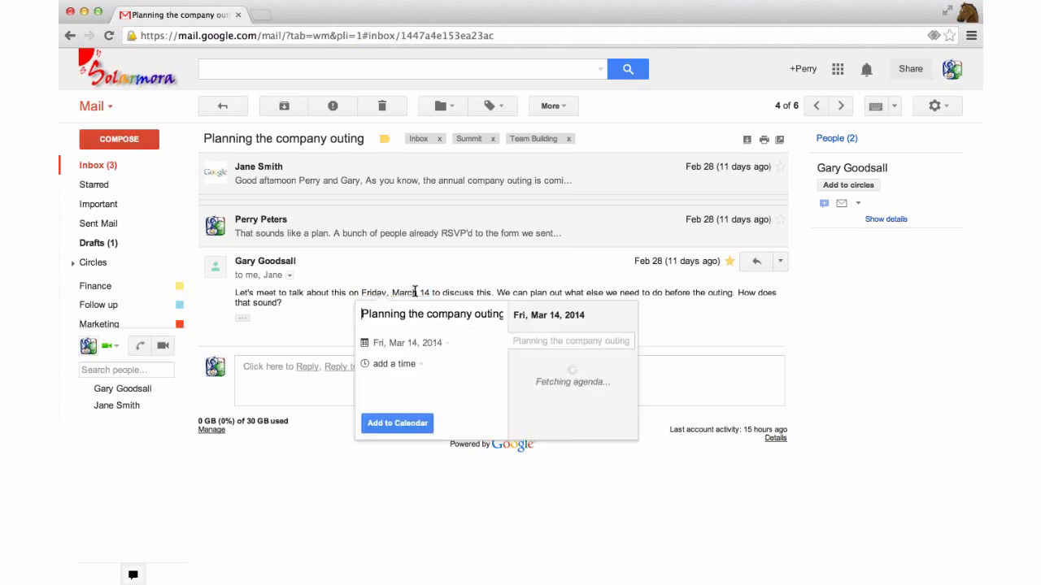
left_click_drag(363, 315, 383, 315)
key("shift+Down")
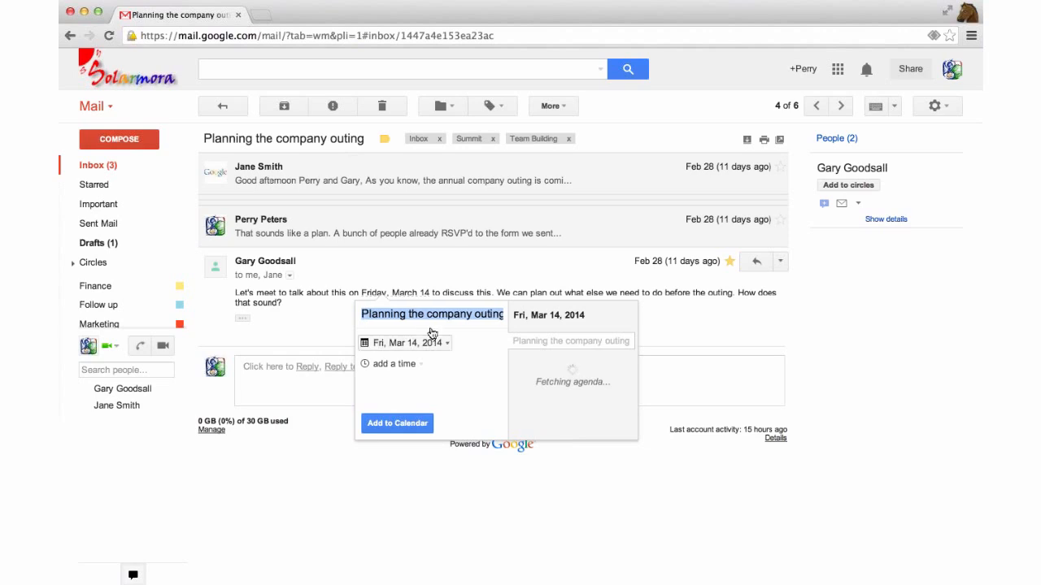
left_click(414, 366)
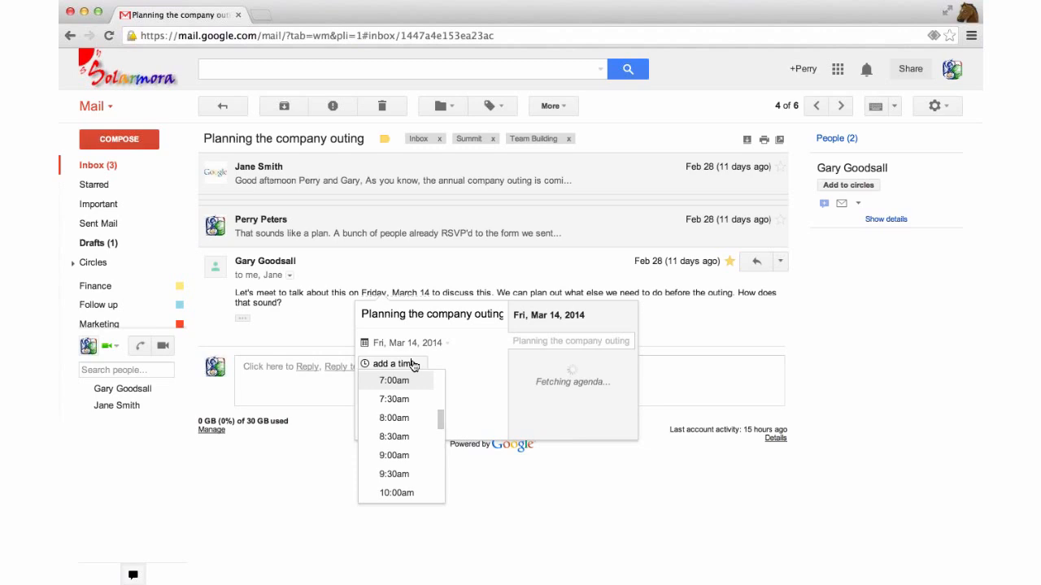
scroll(411, 379, "down", 5)
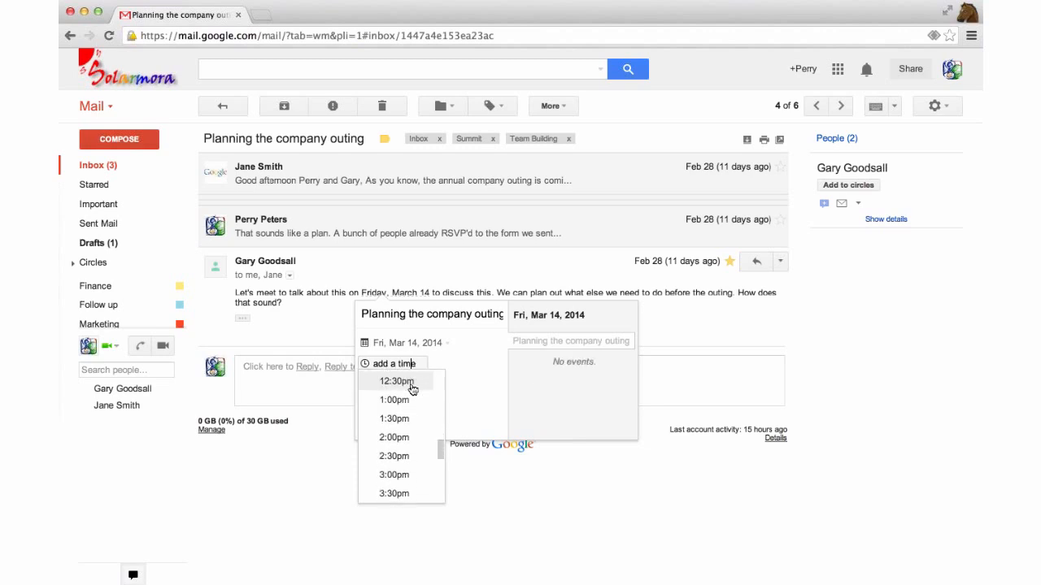
left_click(412, 389)
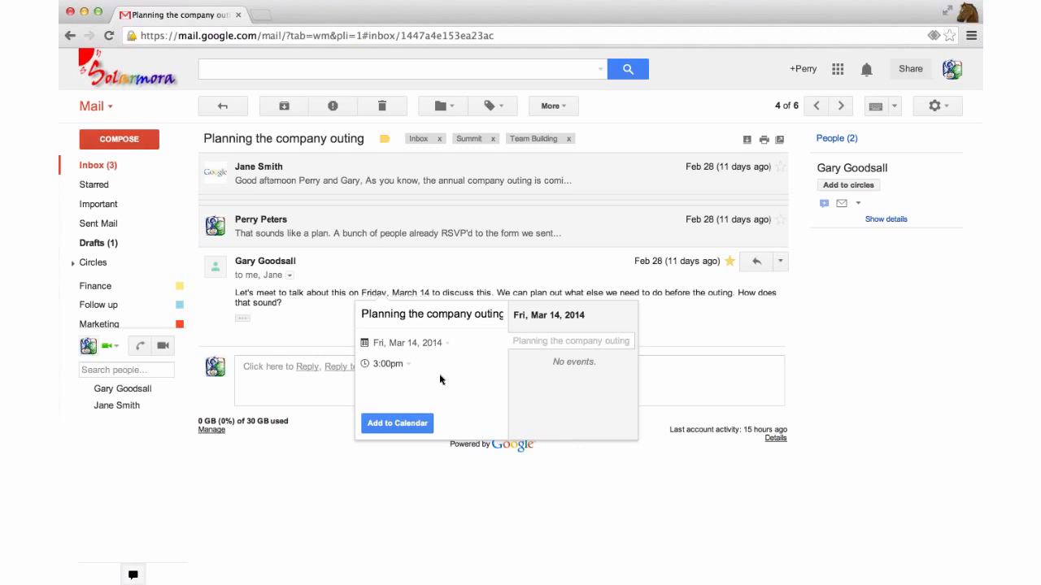
left_click(390, 423)
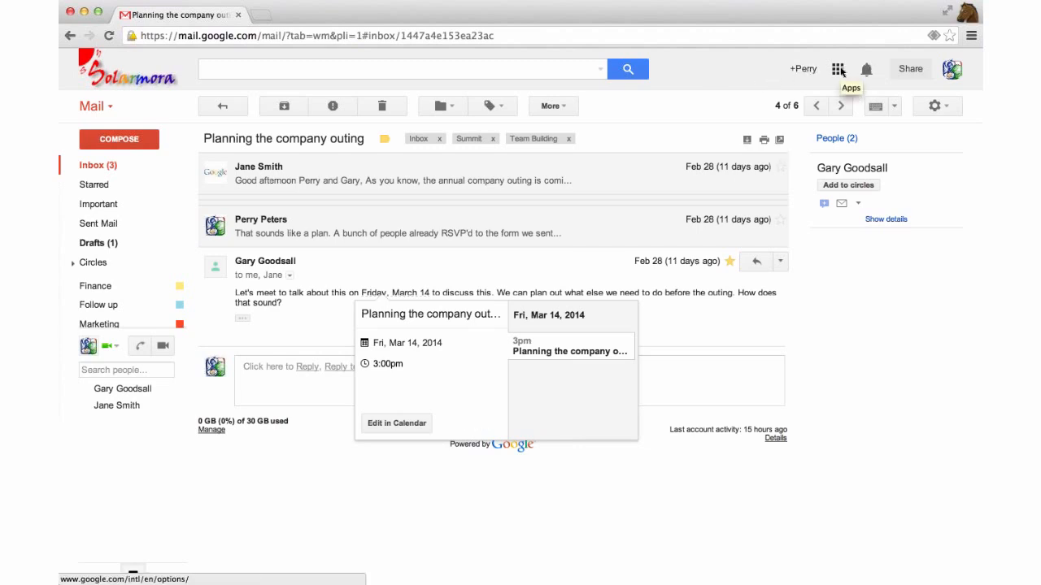
left_click(839, 70)
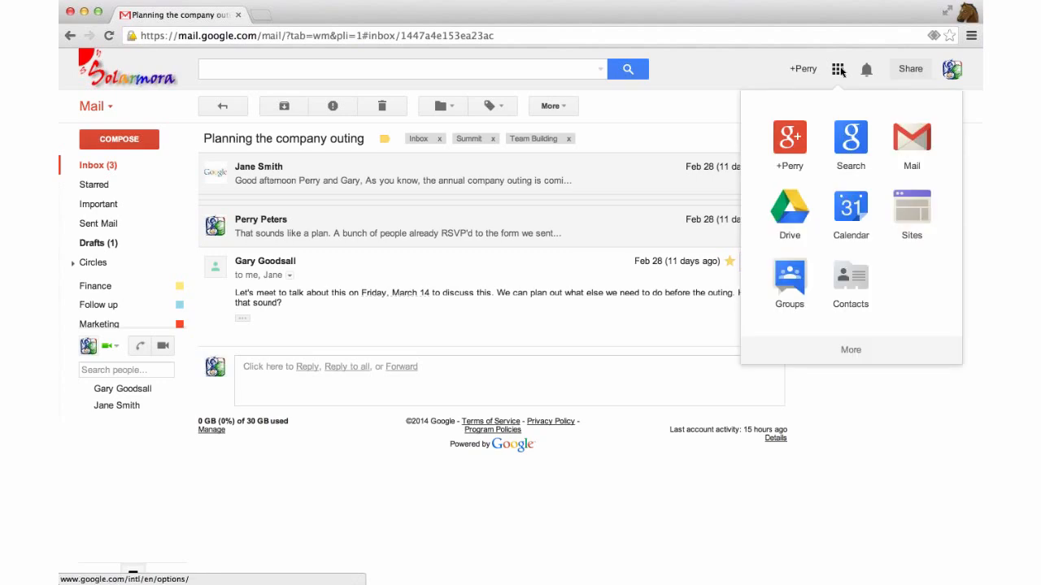
scroll(826, 101, "down", 2)
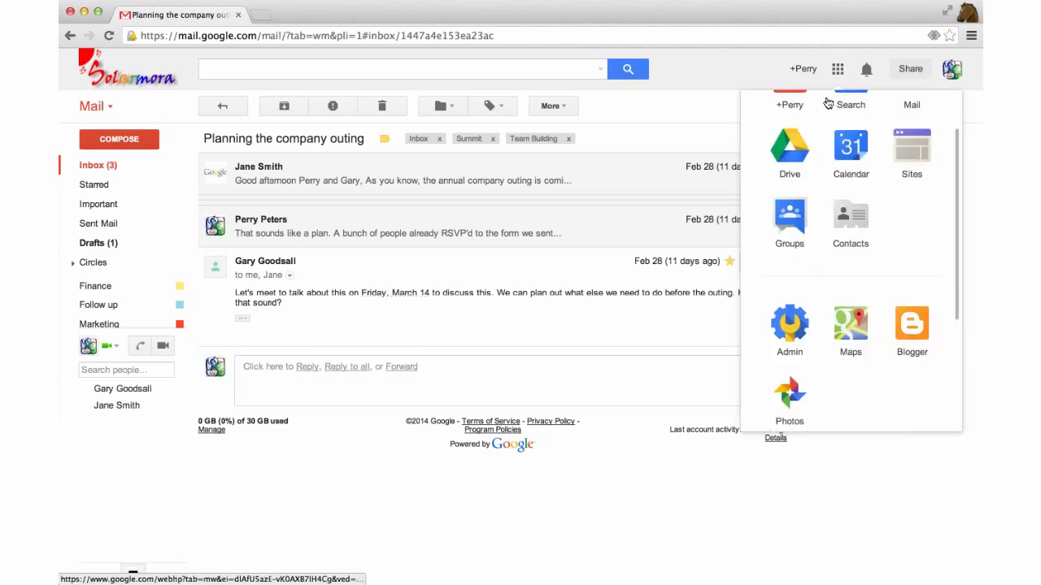
scroll(863, 204, "up", 2)
Open Google Calendar and check the Friday 3–4pm 'Planning the company outing' event details
left_click(864, 203)
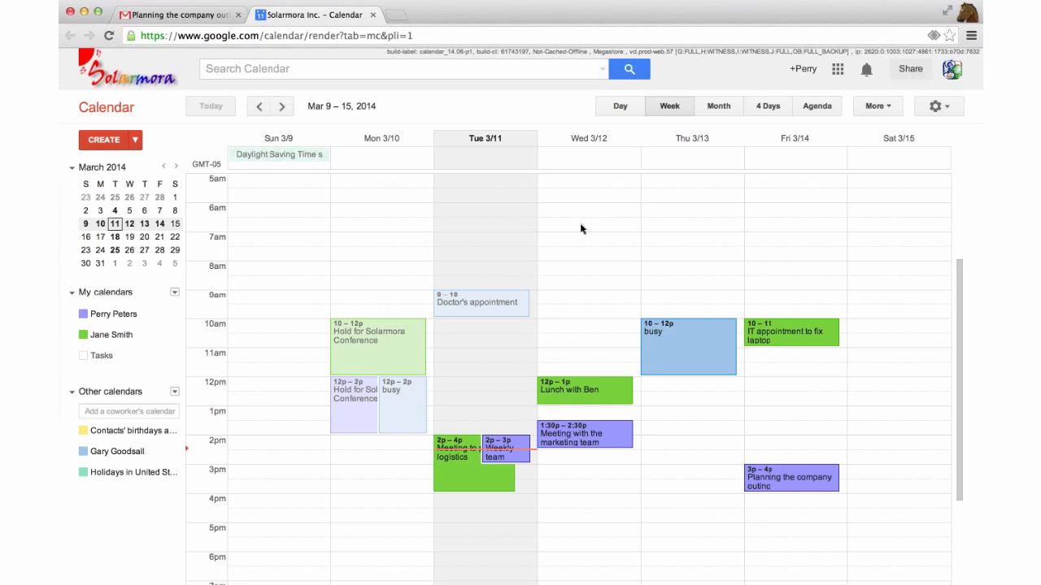
scroll(580, 229, "down", 3)
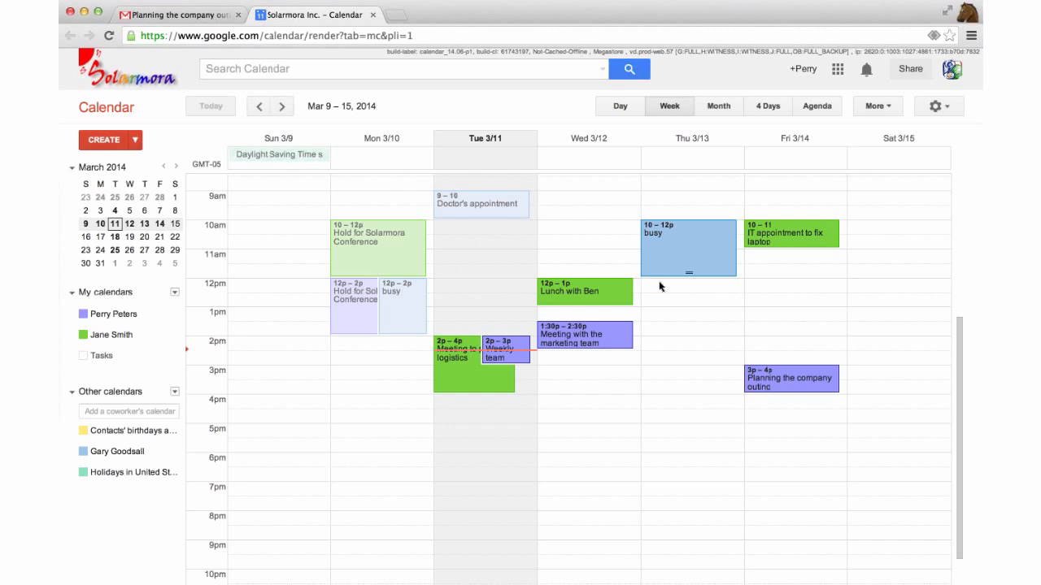
scroll(642, 260, "up", 1)
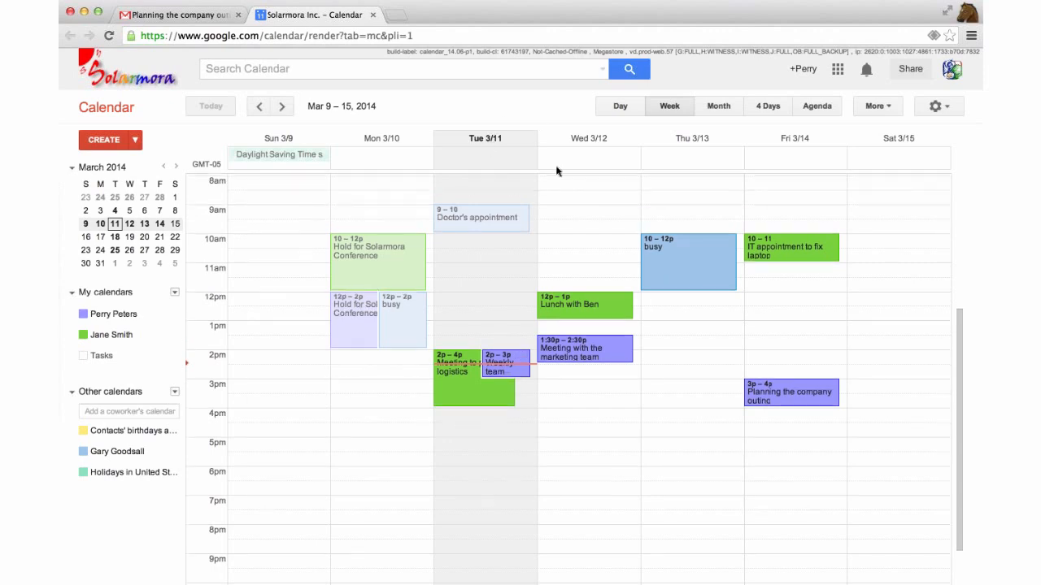
scroll(818, 365, "down", 1)
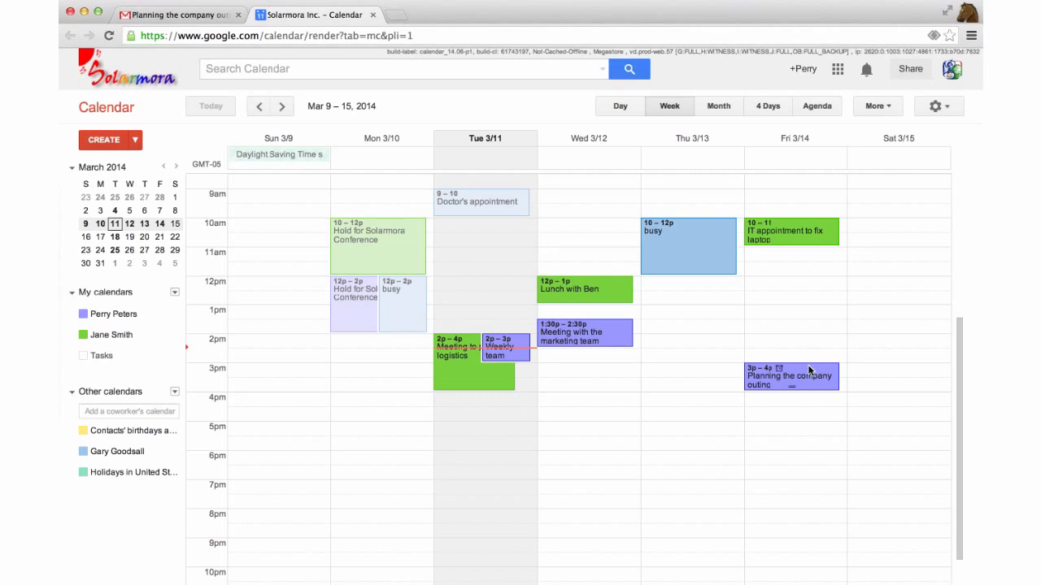
left_click(809, 371)
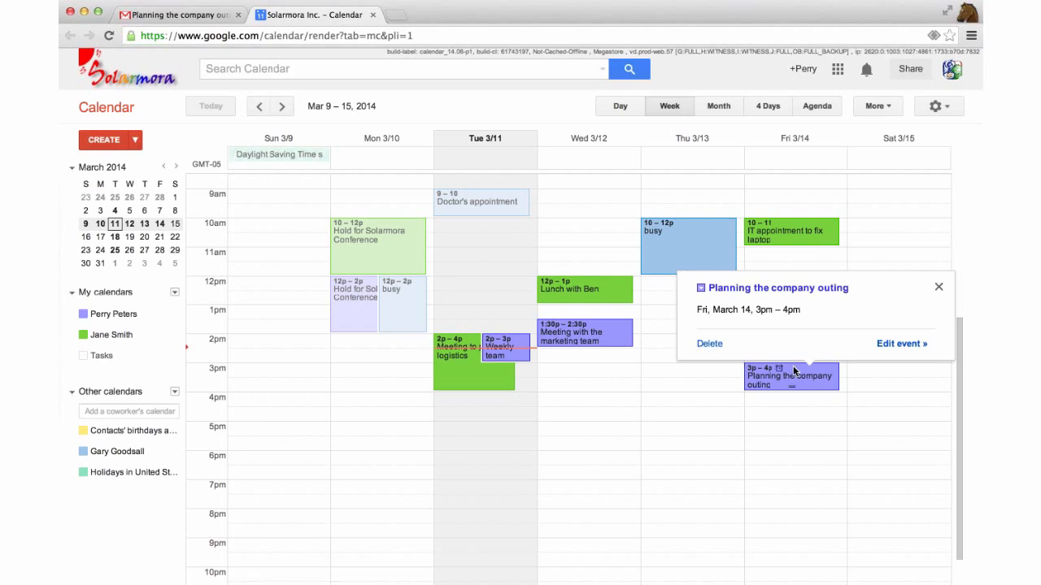
left_click(316, 347)
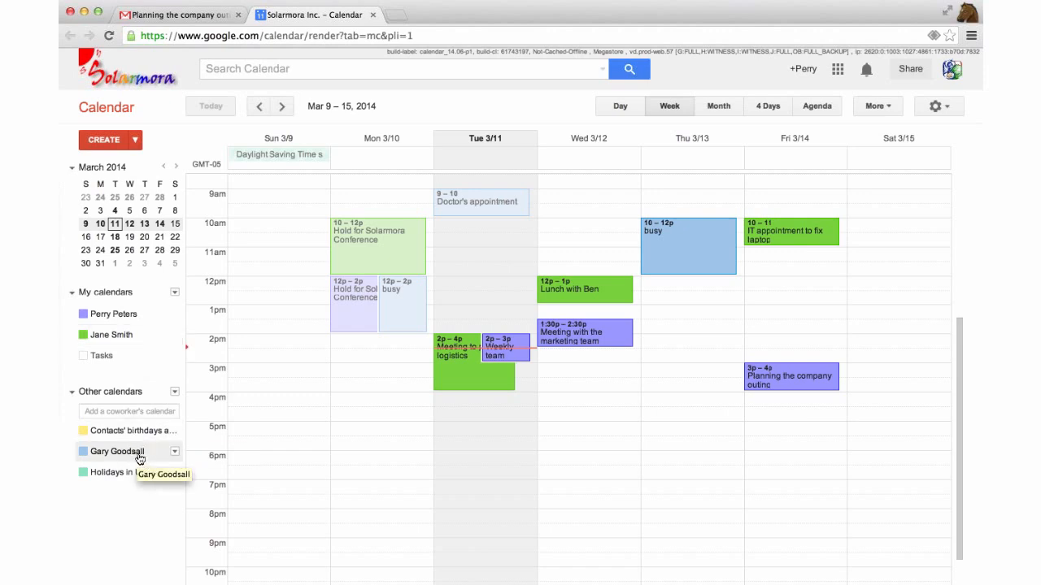
Hide the colleague's and shared calendars from the March 9–15 week, then show them again
left_click(105, 452)
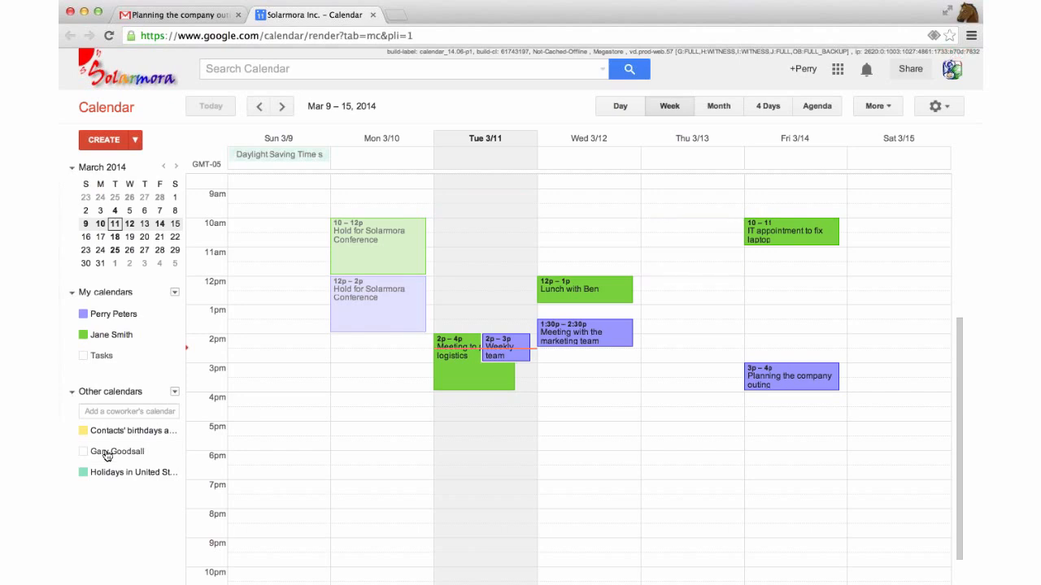
left_click(122, 338)
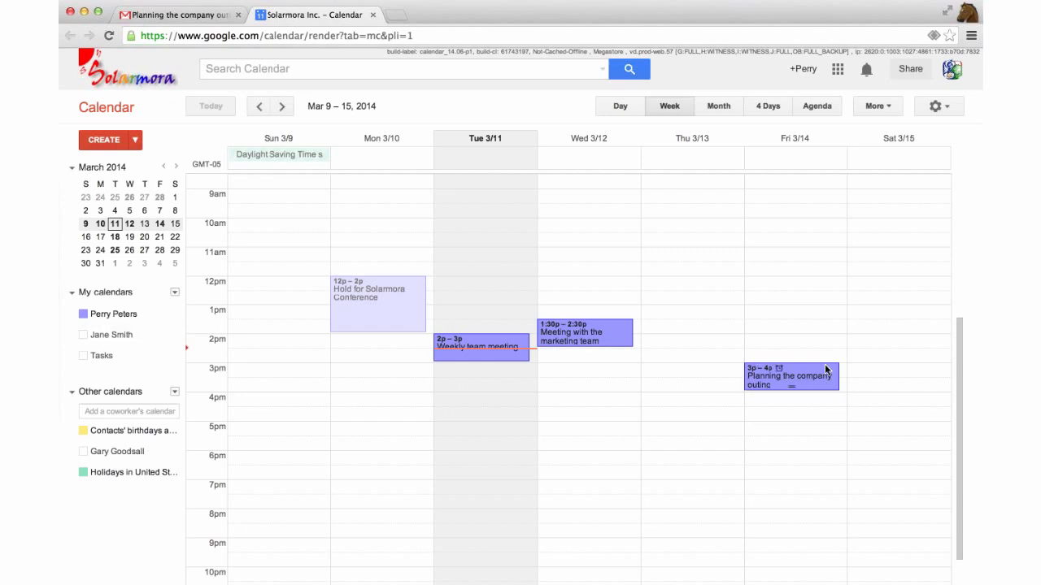
left_click(95, 339)
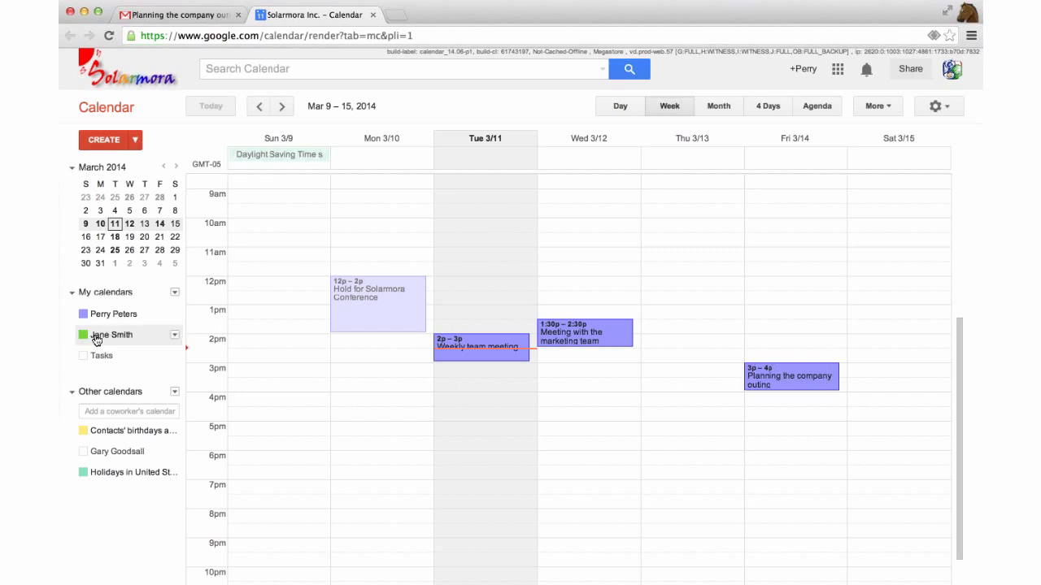
left_click(120, 452)
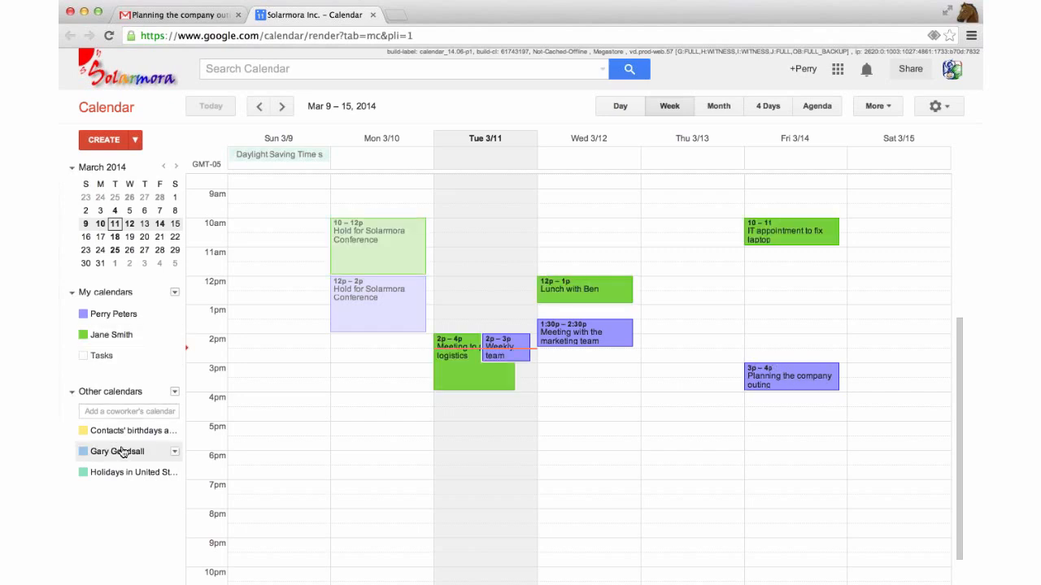
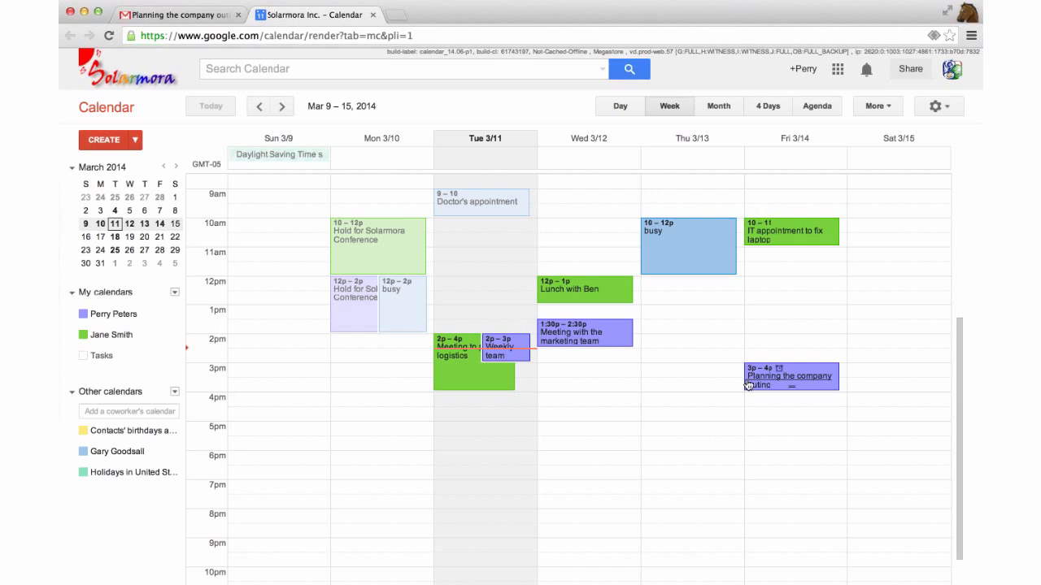
Open the full editing page for Friday's 3pm 'Planning the company outing' event
left_click(804, 370)
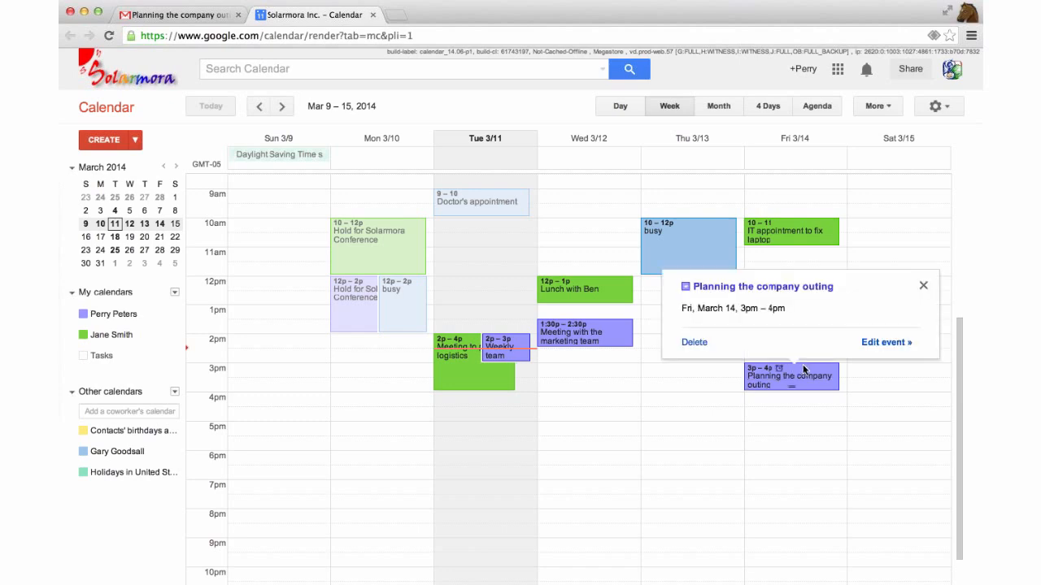
left_click(890, 345)
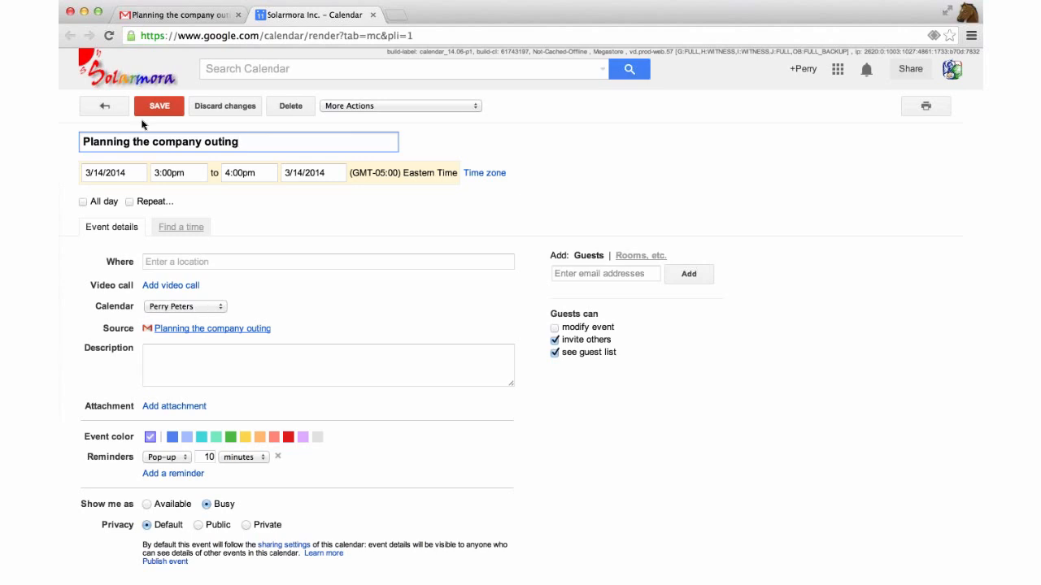
Add a video call to the event and rename it summit-video
left_click(171, 286)
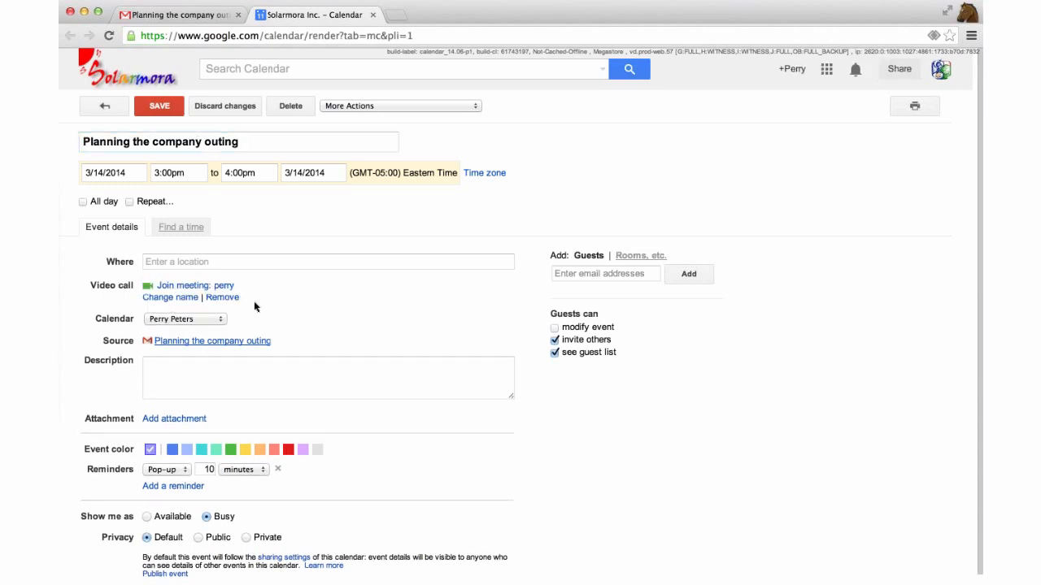
scroll(249, 296, "down", 1)
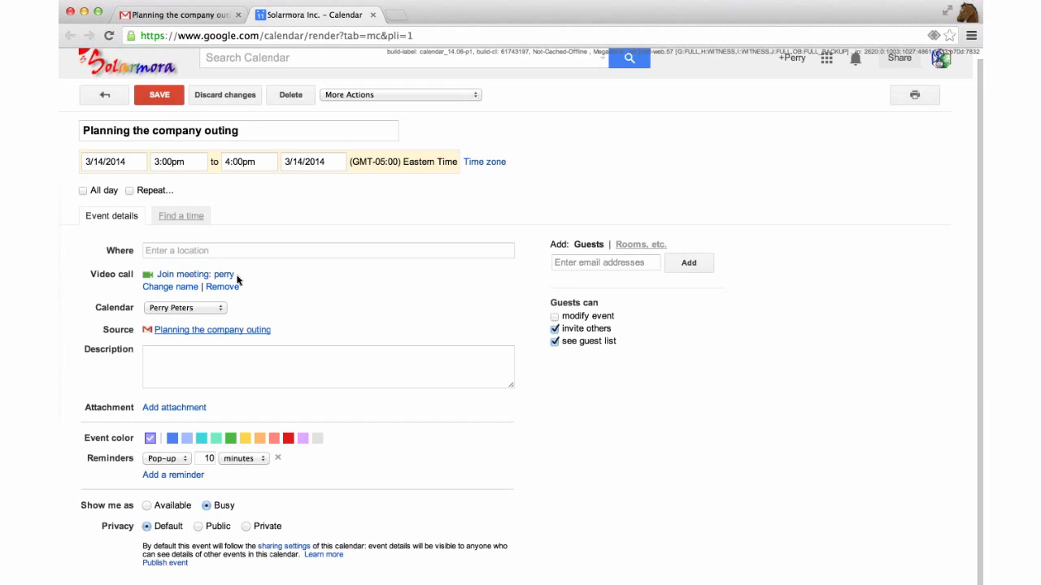
left_click(183, 289)
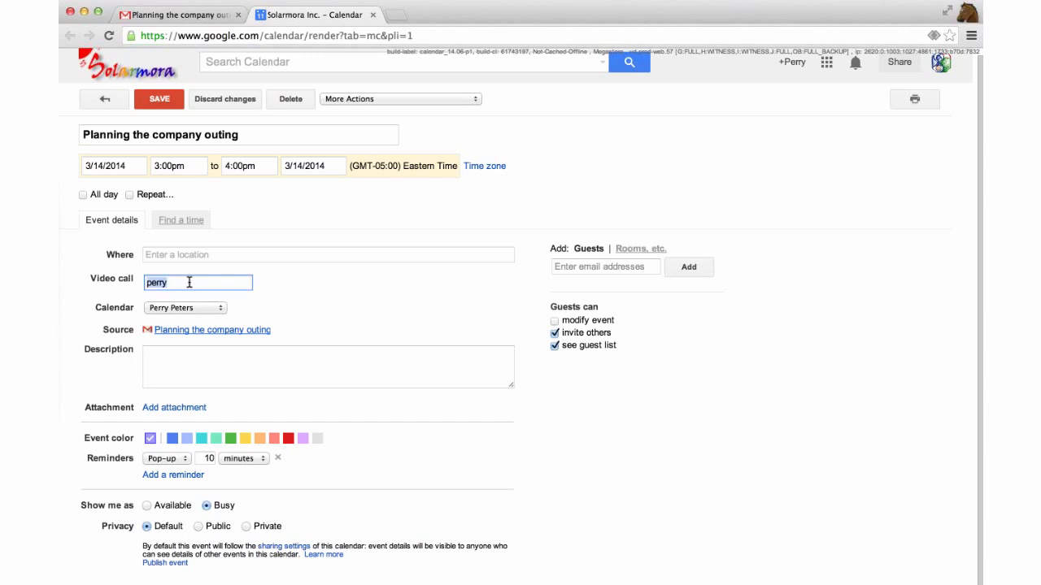
type("summit-video")
key("Return")
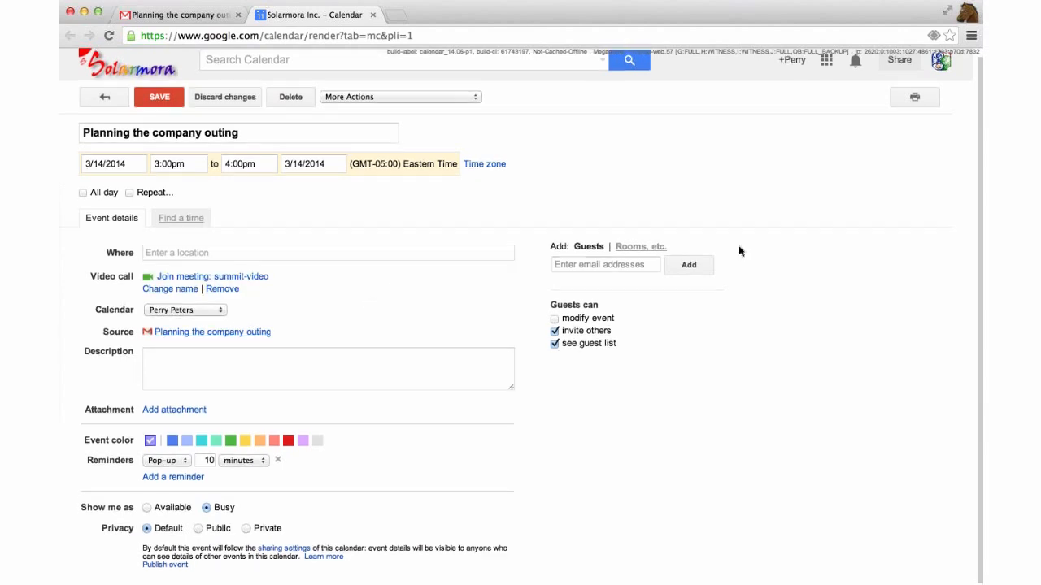
Invite two coworkers as guests on the event and bring up the rooms list
left_click(607, 262)
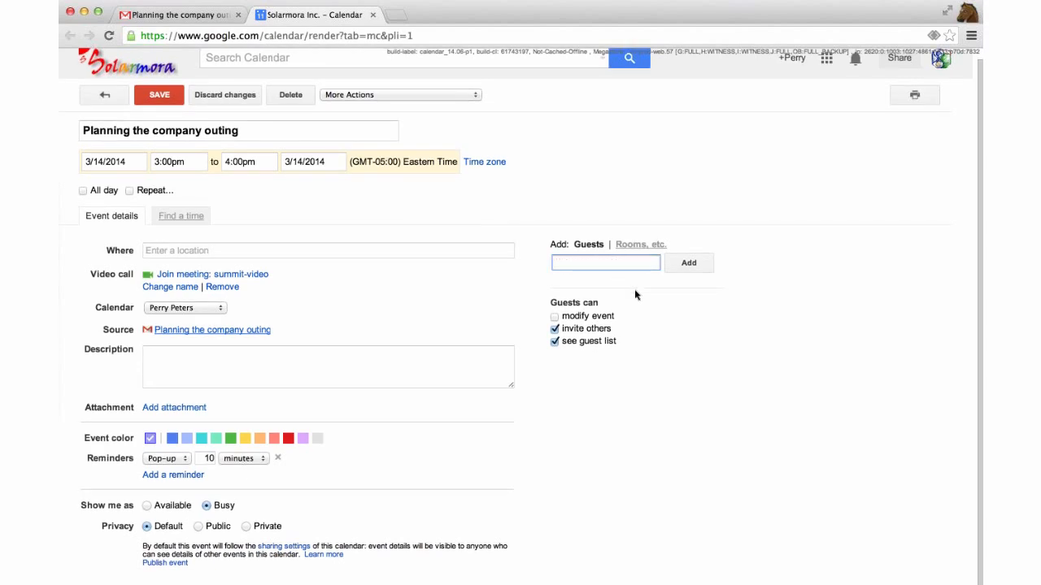
type("jane")
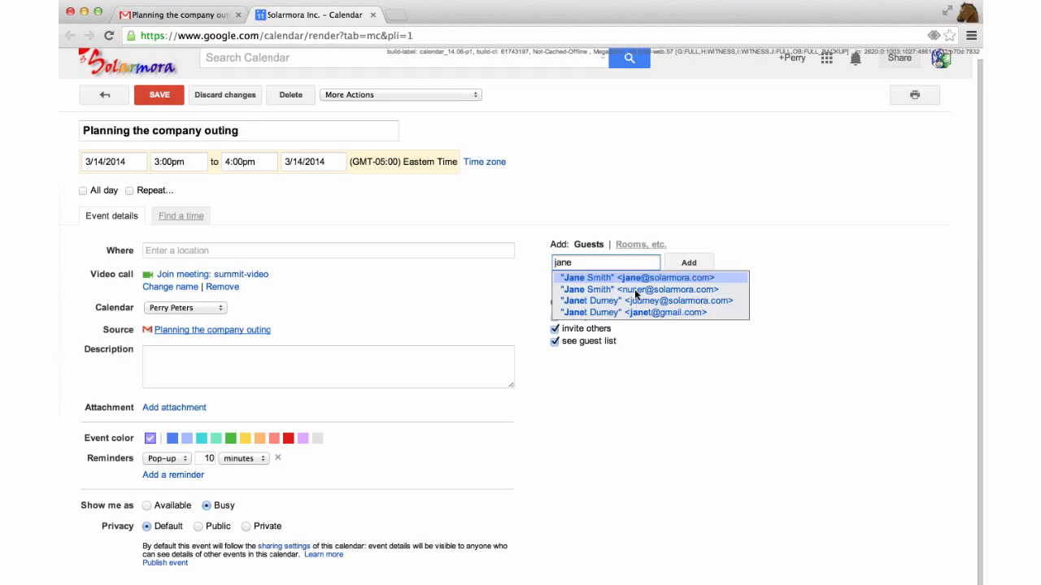
key("Return")
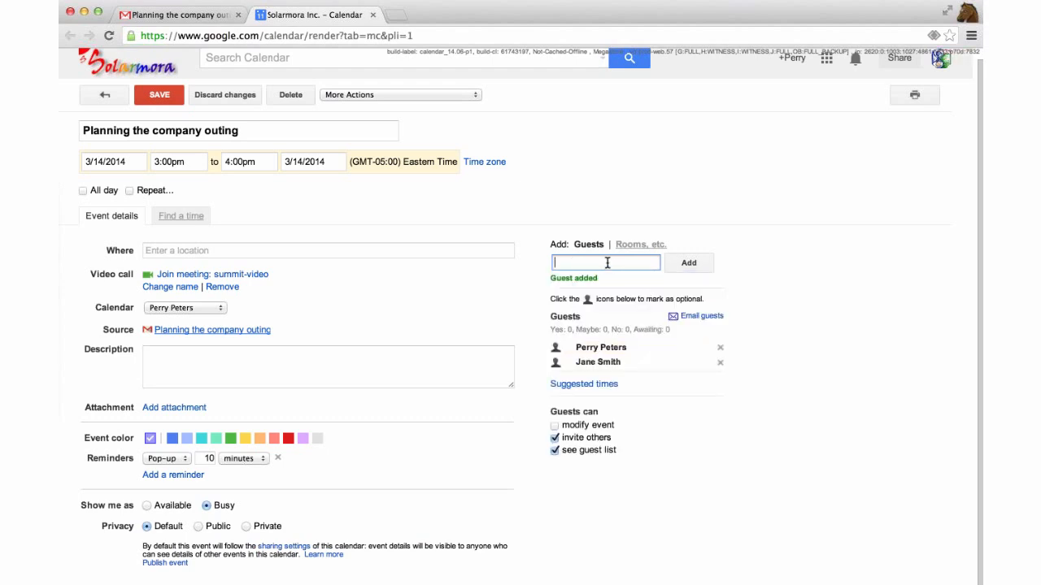
type("gary")
key("Return")
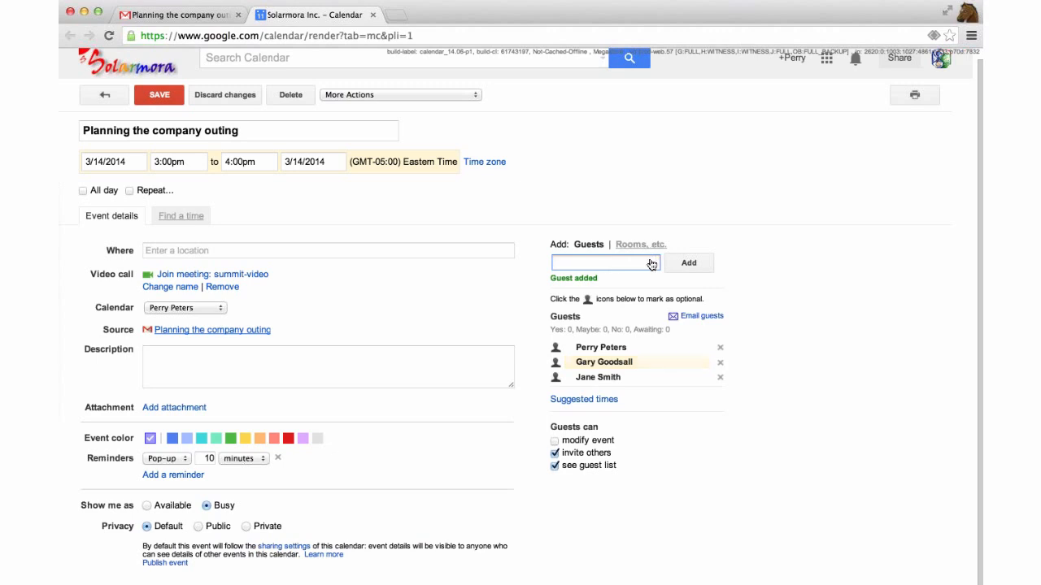
left_click(640, 244)
scroll(644, 239, "down", 1)
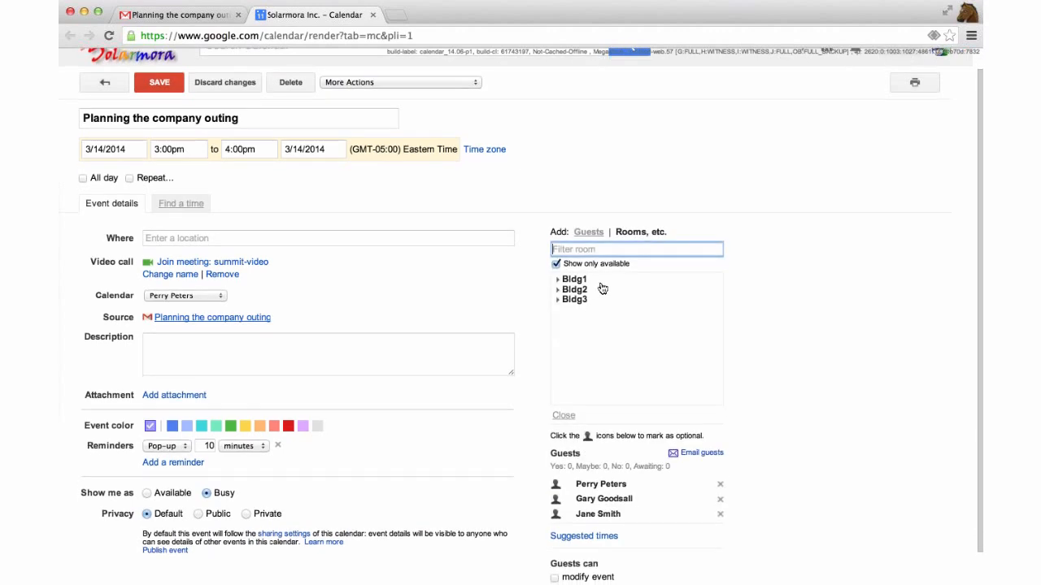
Book the Bldg1-Lhotse (4) room from the Bldg1 rooms list for the event
left_click(558, 282)
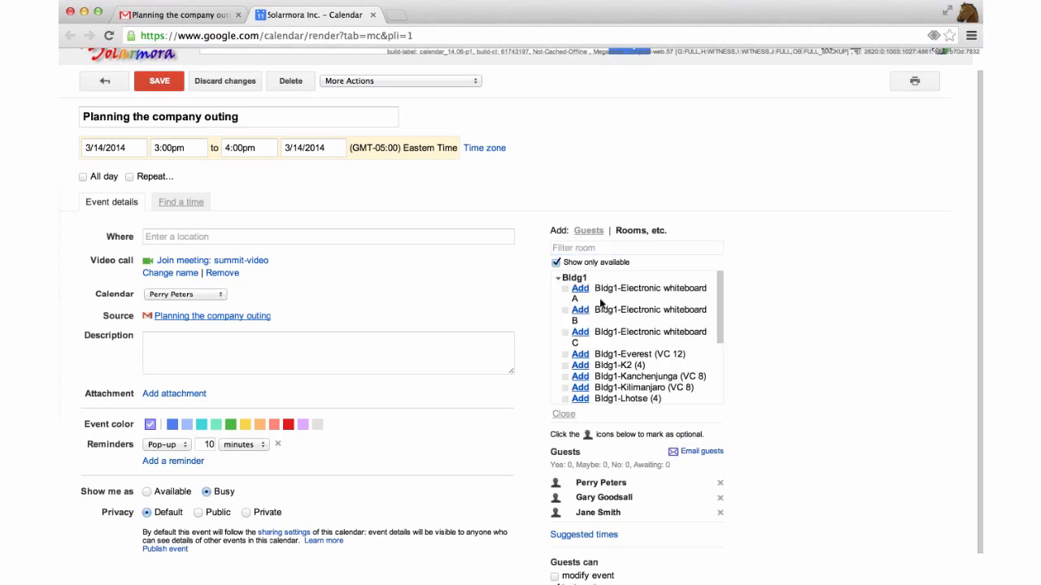
scroll(623, 316, "down", 3)
scroll(623, 317, "down", 3)
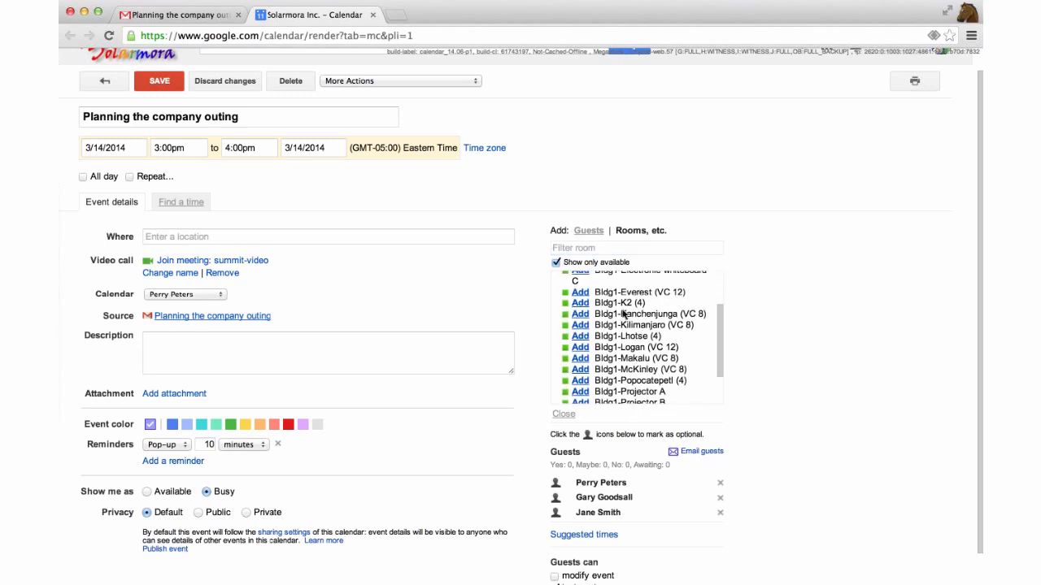
scroll(623, 315, "up", 2)
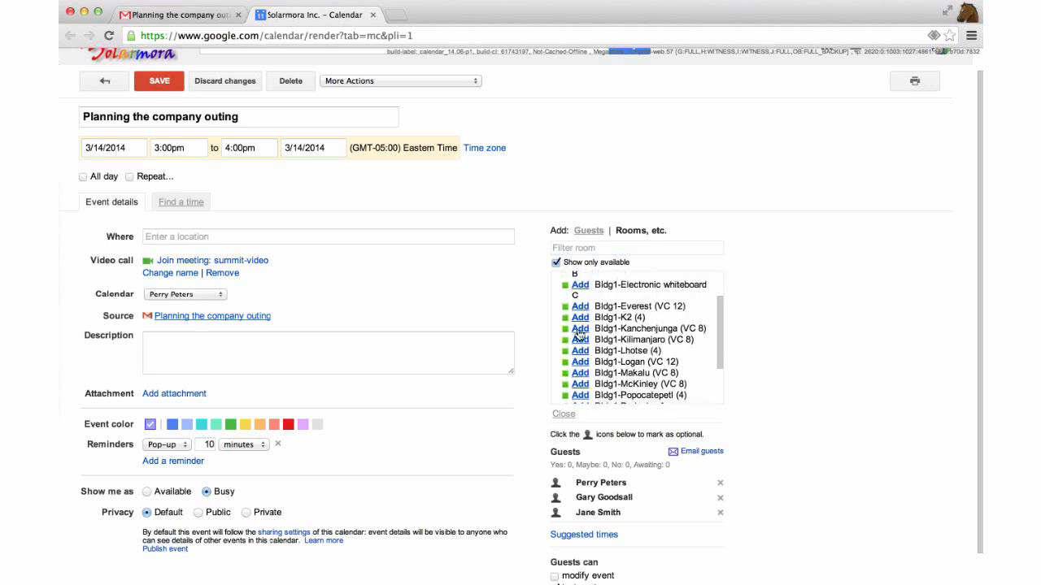
scroll(650, 326, "down", 1)
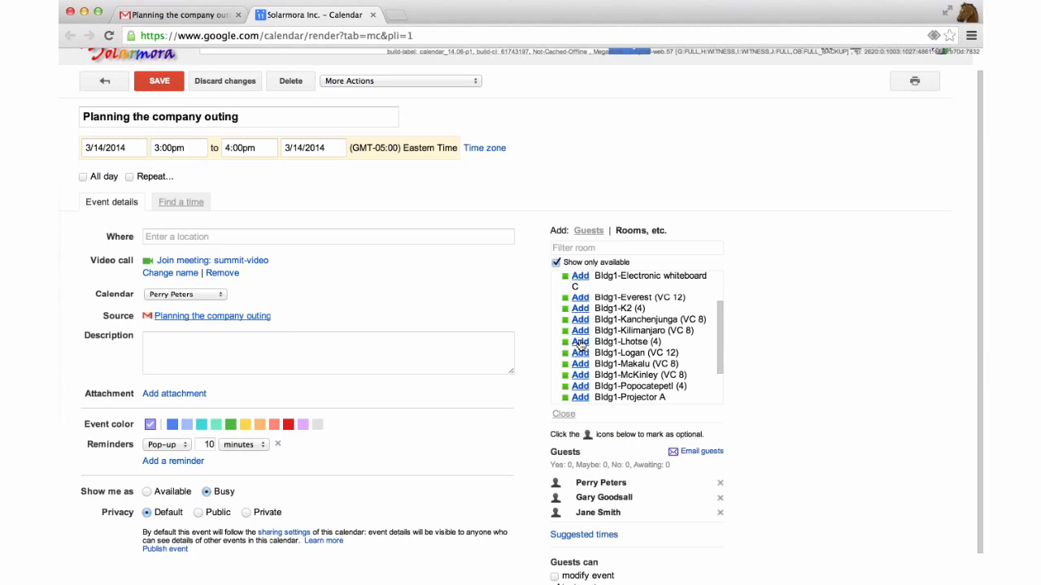
left_click(580, 345)
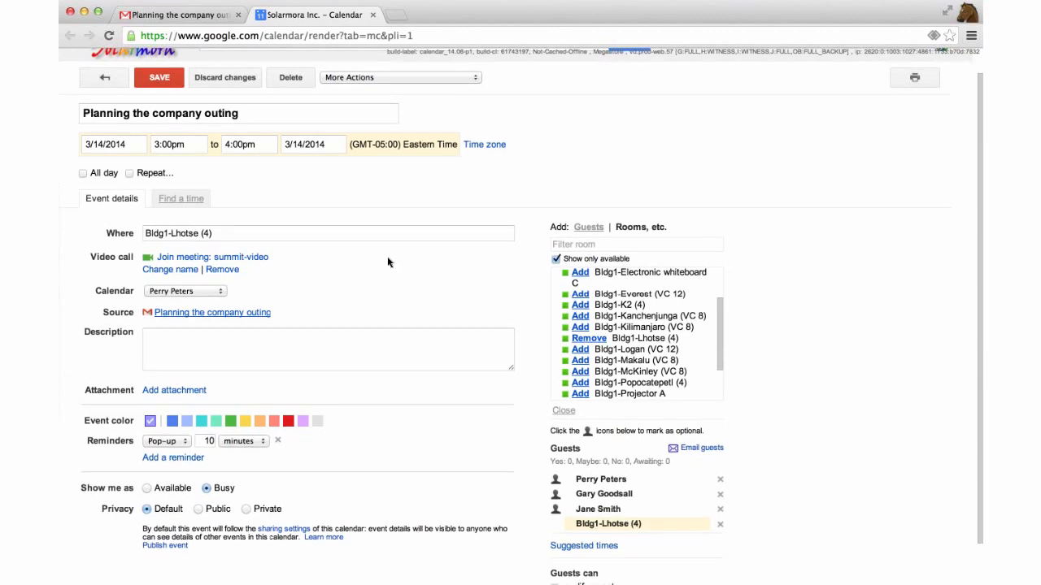
scroll(387, 262, "down", 2)
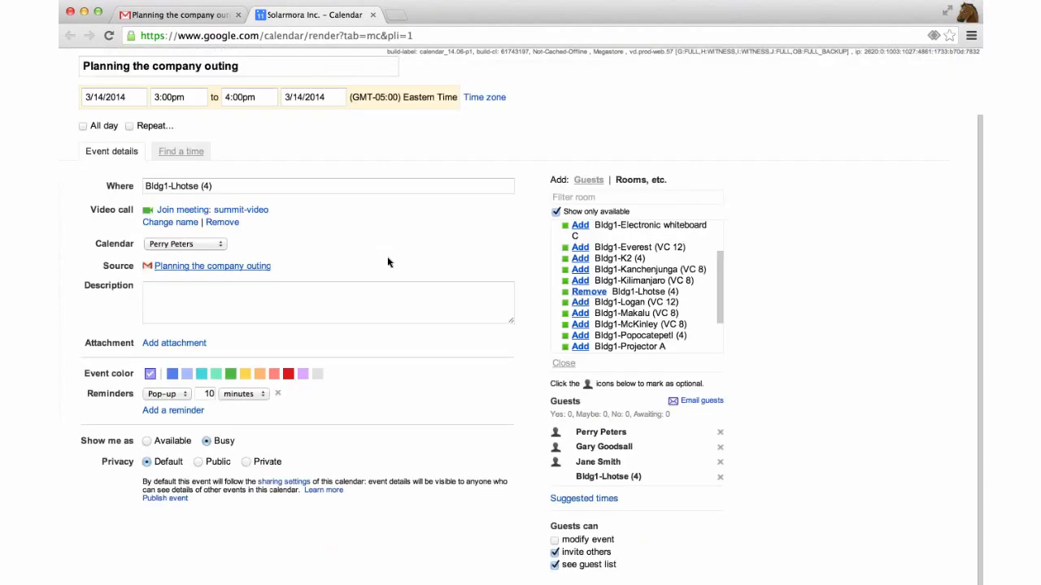
scroll(387, 261, "up", 3)
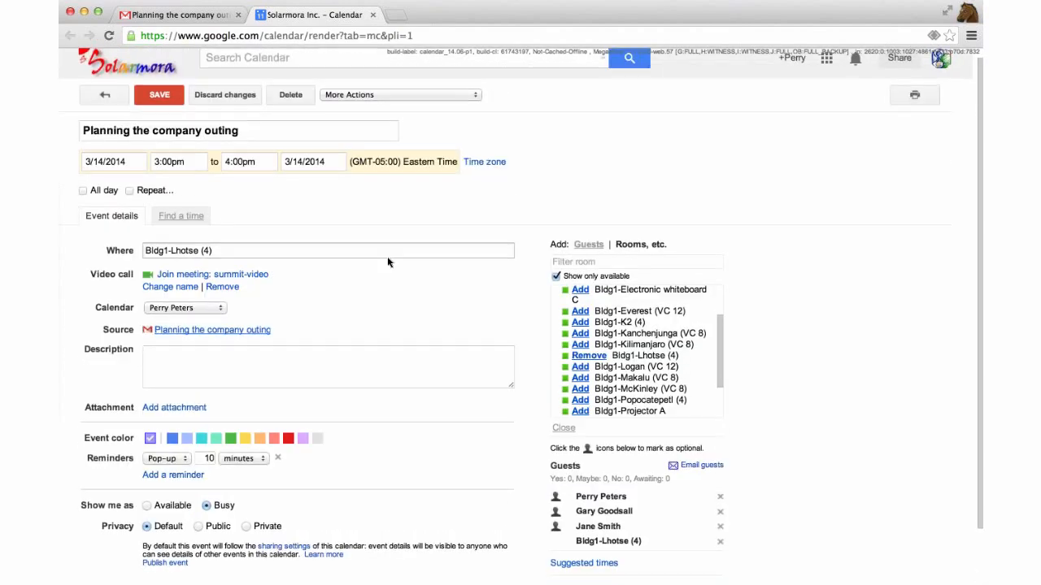
scroll(387, 256, "down", 1)
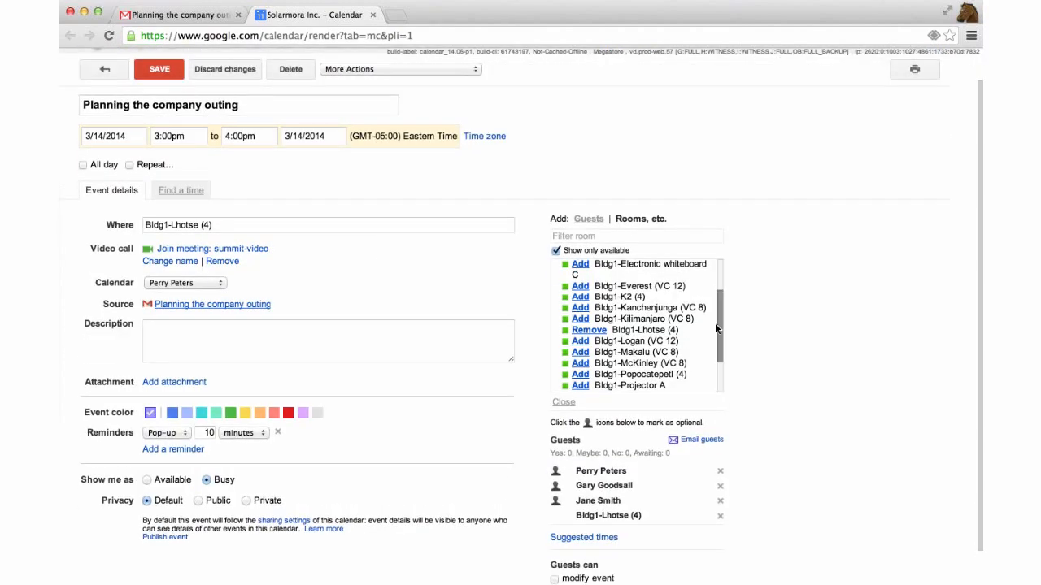
scroll(715, 323, "down", 3)
scroll(668, 334, "up", 3)
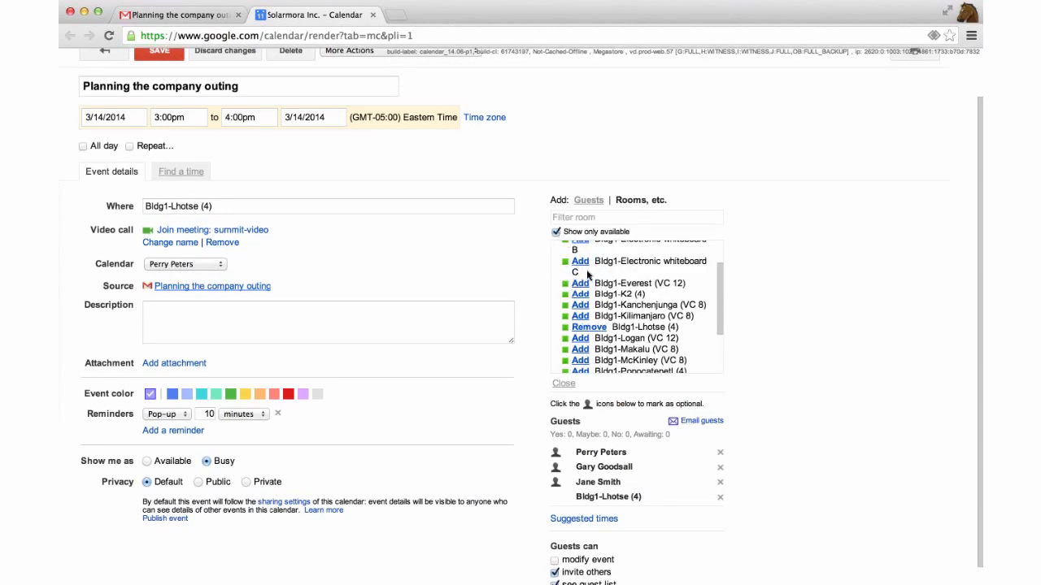
scroll(589, 278, "up", 2)
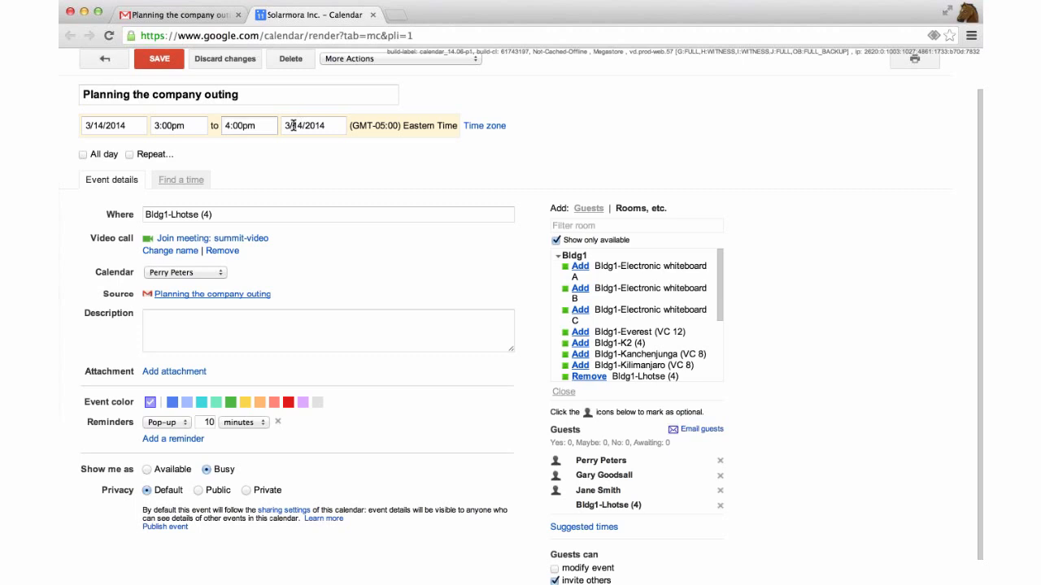
Save the event, send invitations to guests, and launch its summit-video call
left_click(157, 64)
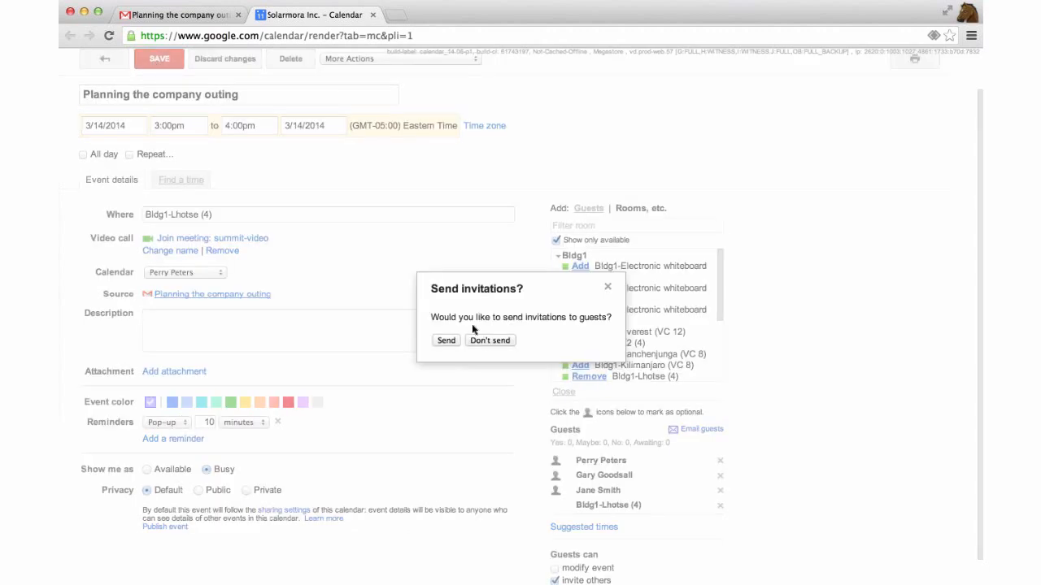
left_click(442, 342)
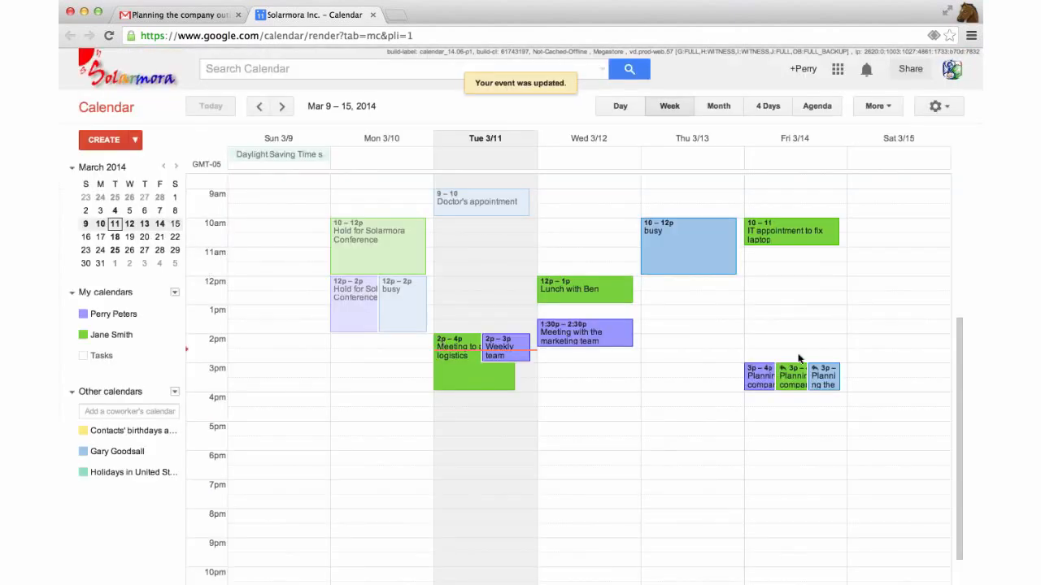
left_click(759, 374)
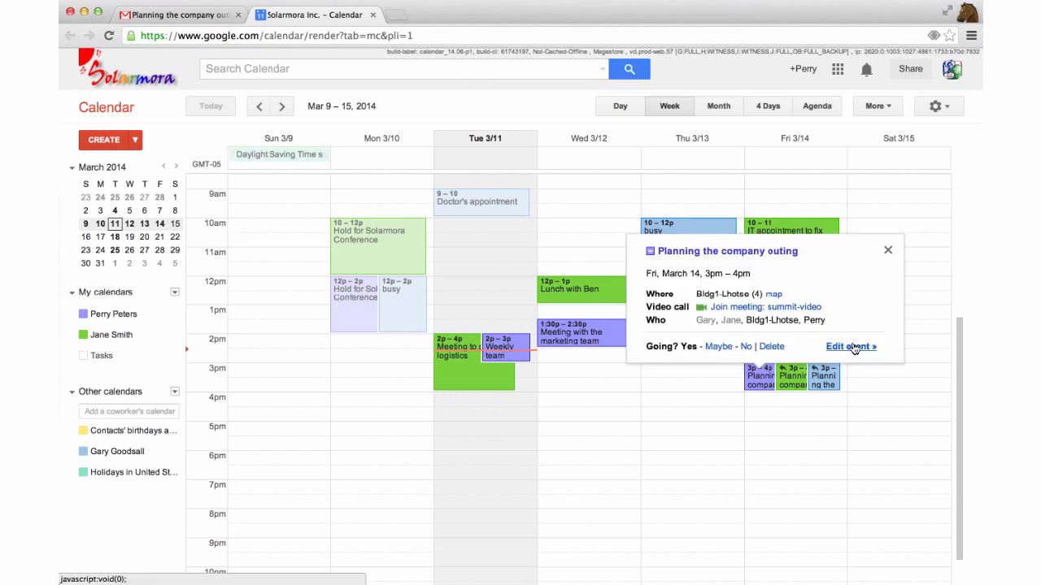
left_click(805, 312)
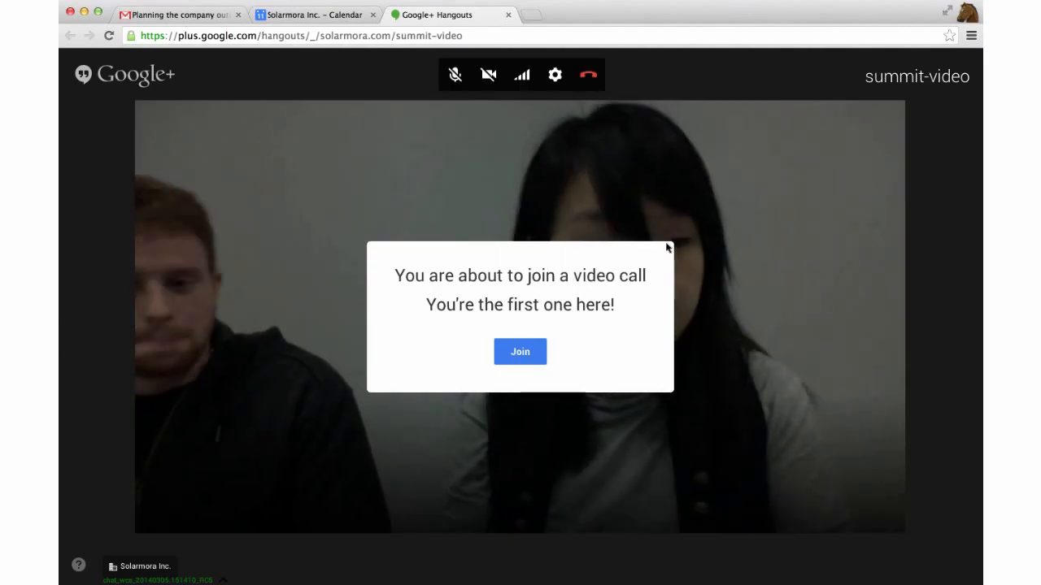
Turn the camera off and join the summit-video hangout
left_click(488, 75)
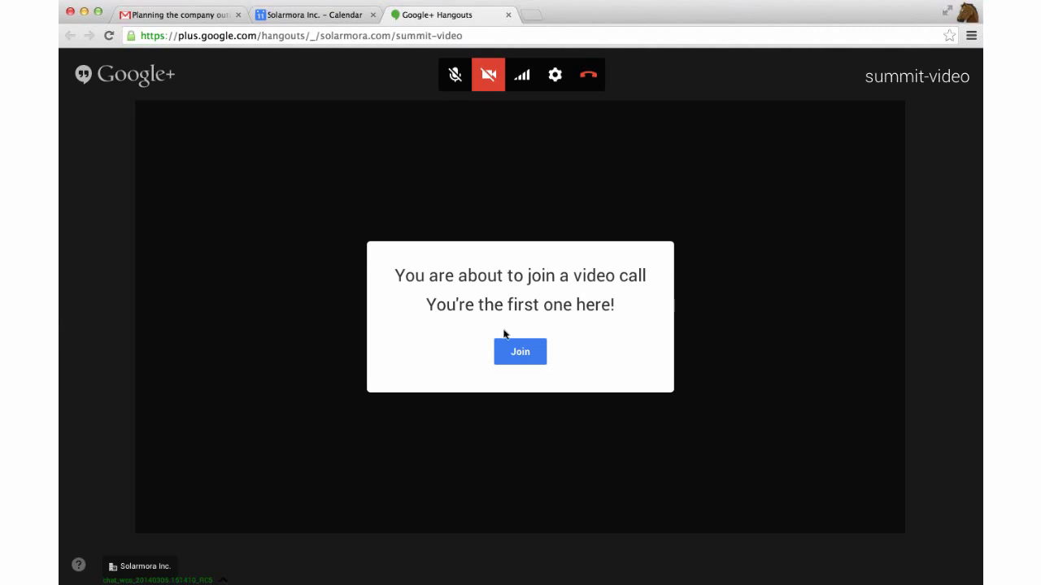
left_click(519, 353)
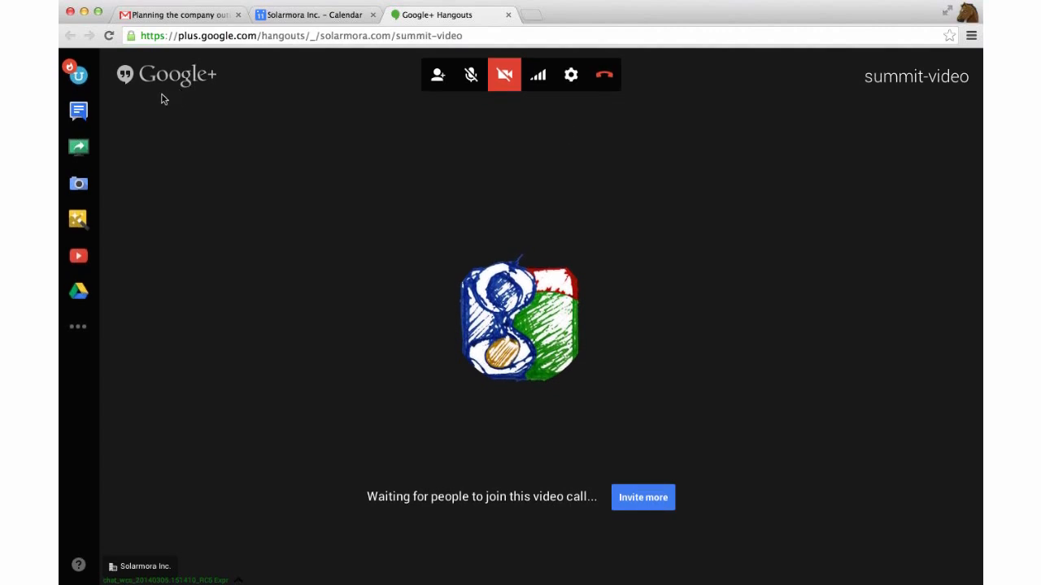
Send 'hello' in group chat and pin the coworker's video to the main view
left_click(79, 112)
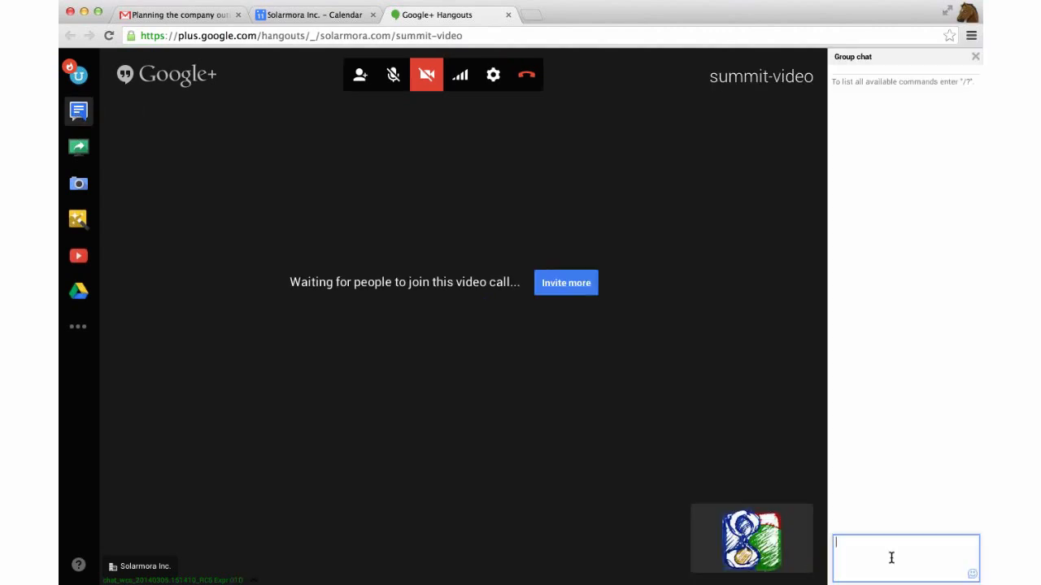
type("hello")
key("Return")
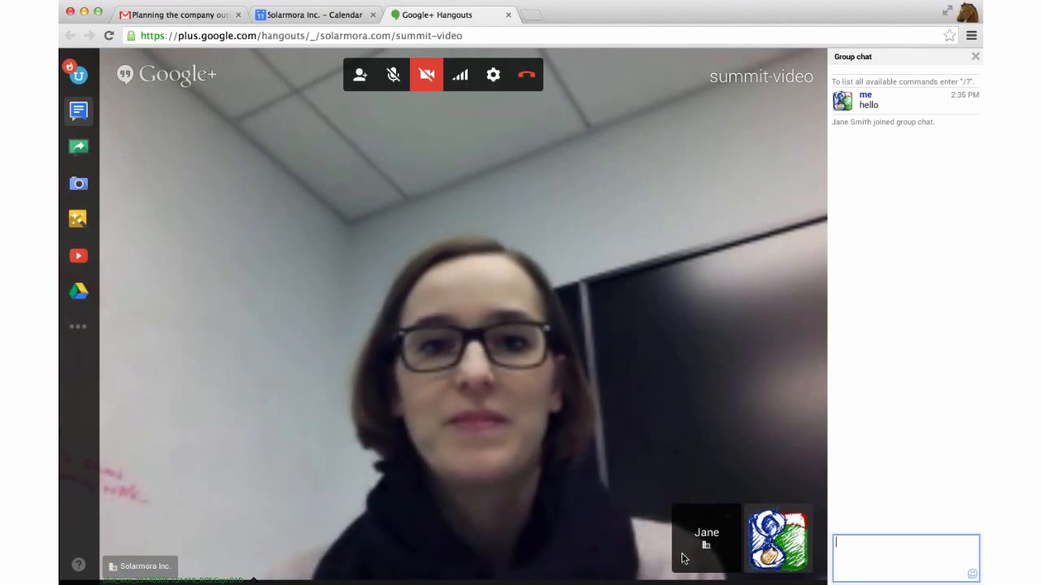
left_click(727, 558)
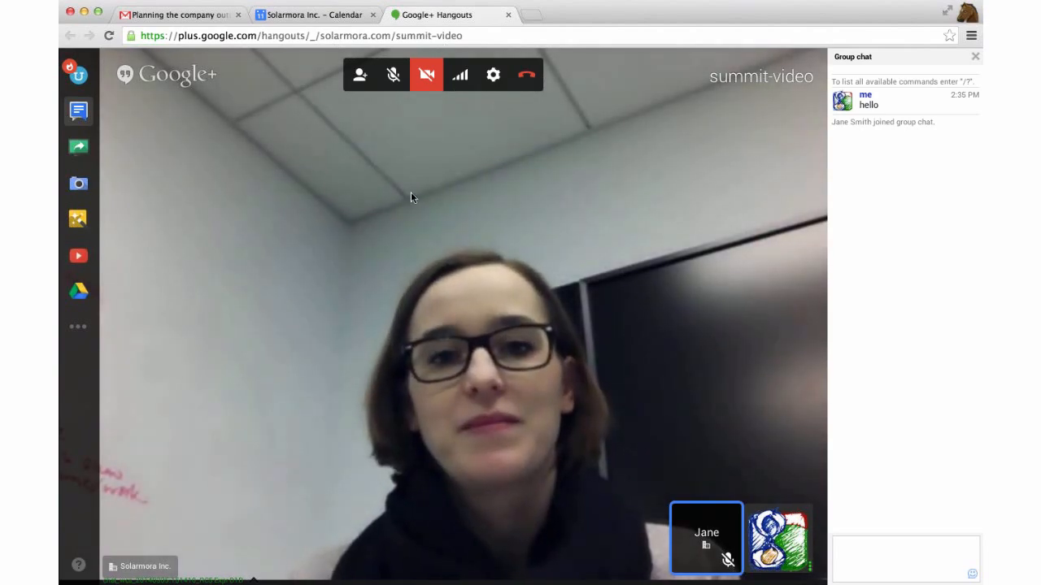
Mute the microphone, cancel Add people, and dismiss the muted reminder
left_click(393, 76)
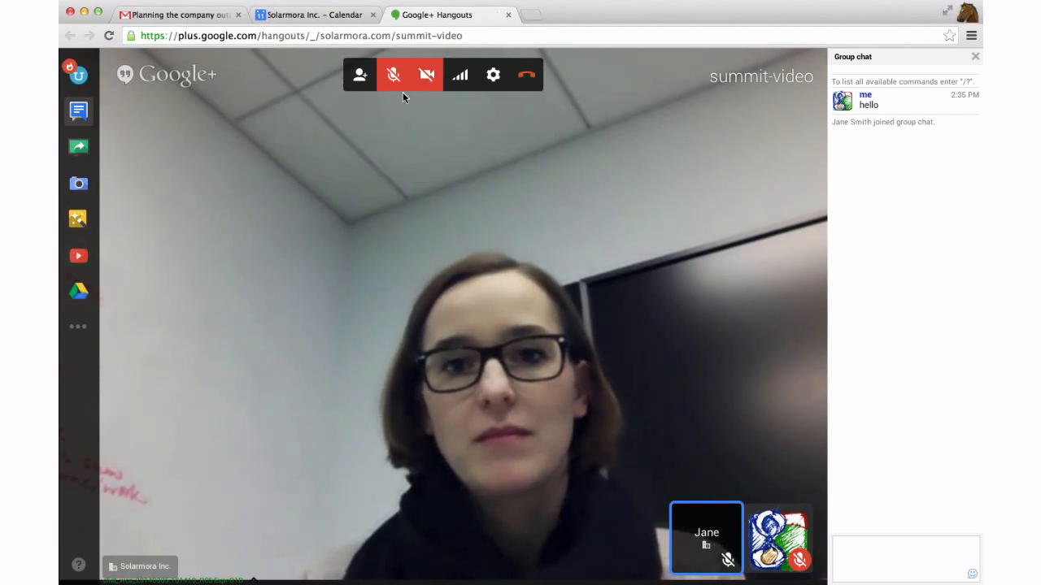
left_click(358, 78)
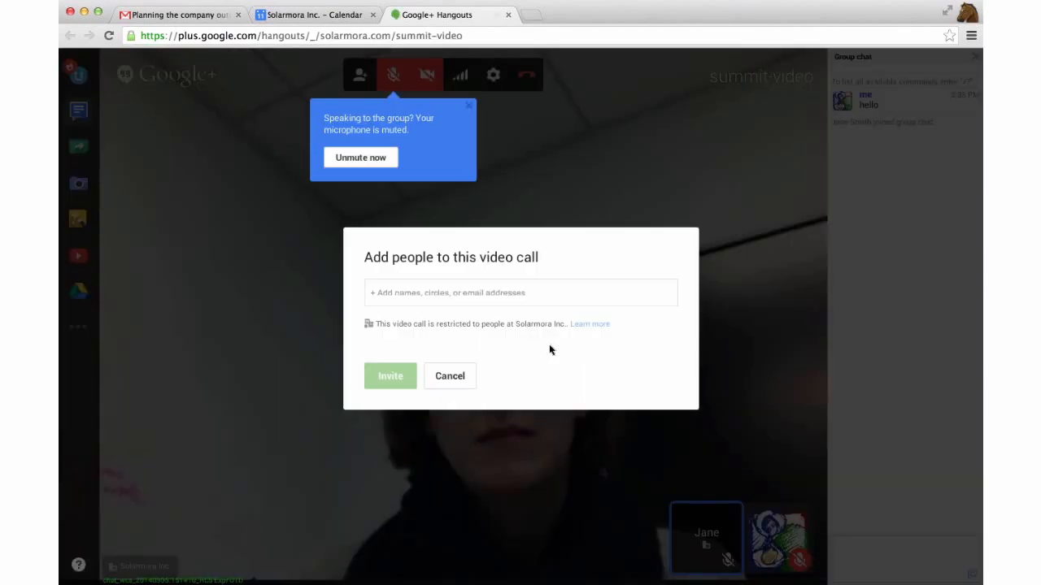
left_click(462, 376)
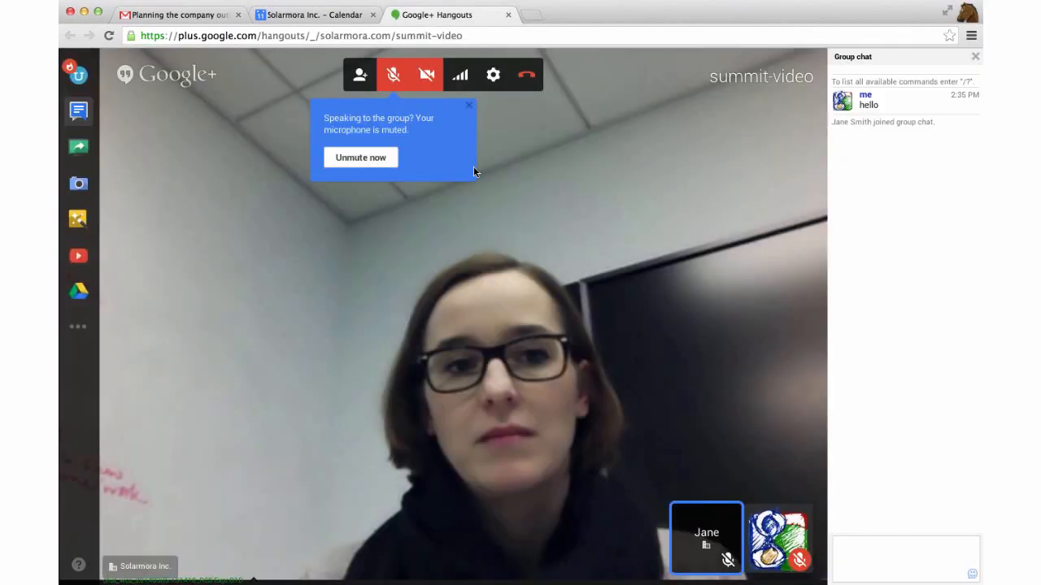
left_click(469, 105)
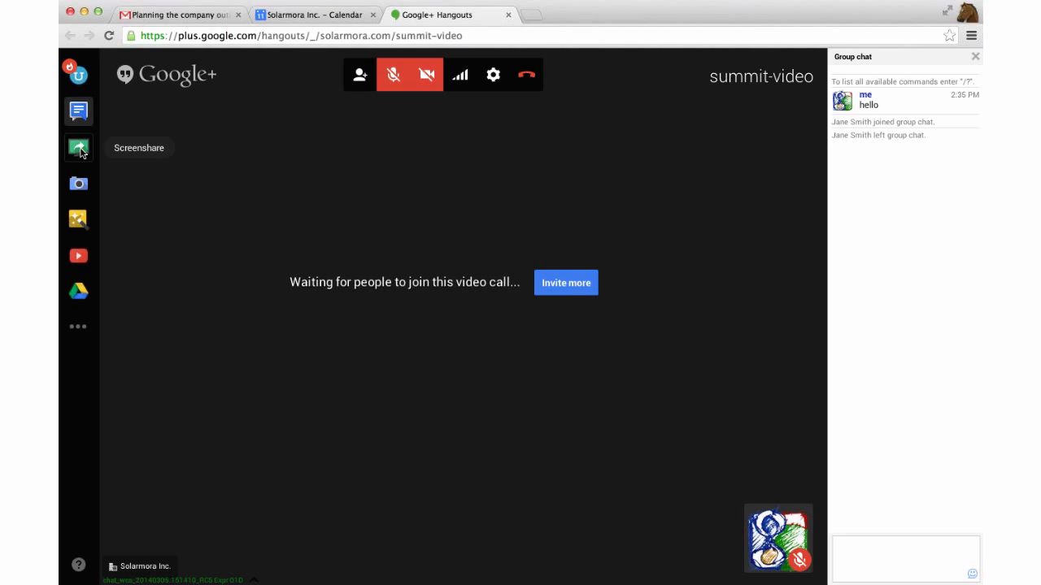
Pick Desktop as the Screenshare window, then back out without sharing
left_click(81, 149)
left_click(485, 226)
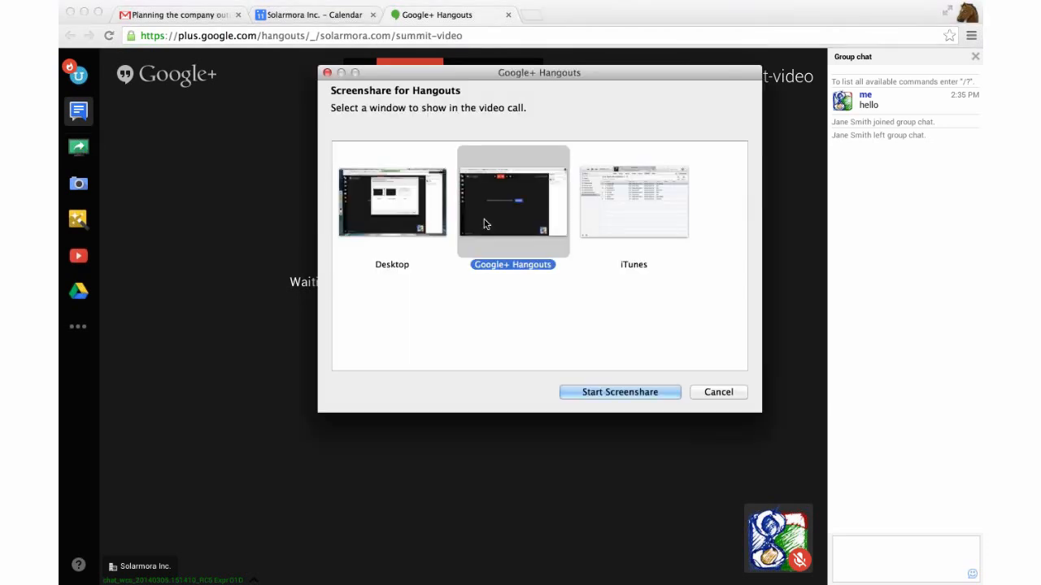
left_click(638, 223)
left_click(417, 215)
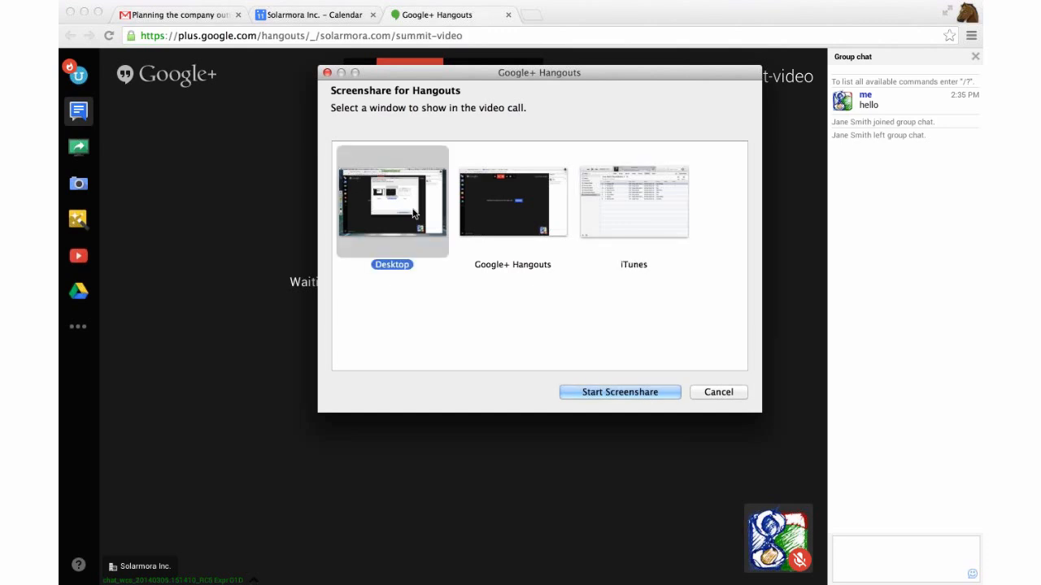
left_click(733, 394)
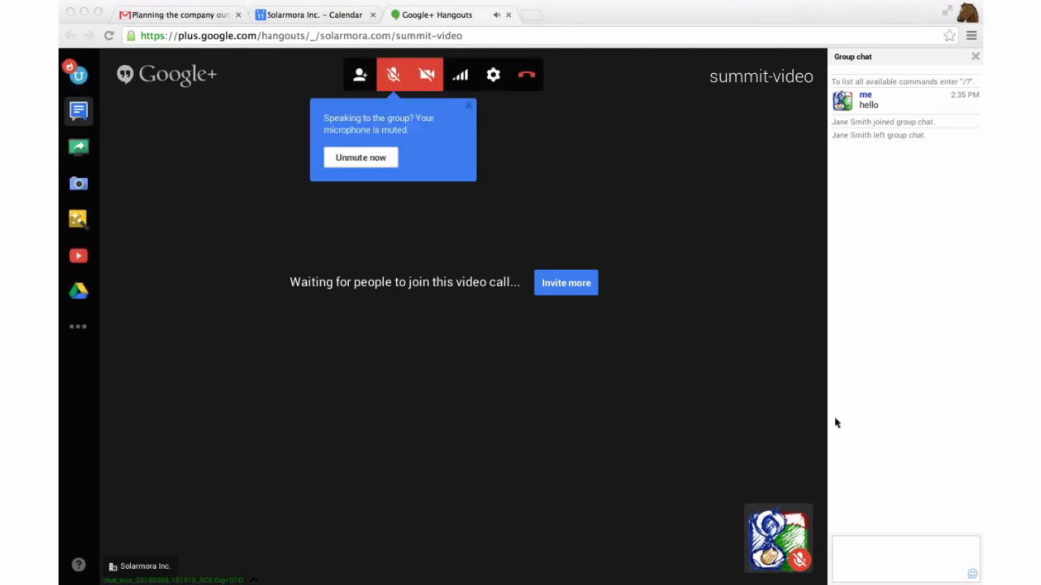
Leave the call, open the Google homepage in a new tab, and return to Solarmora Calendar
left_click(508, 15)
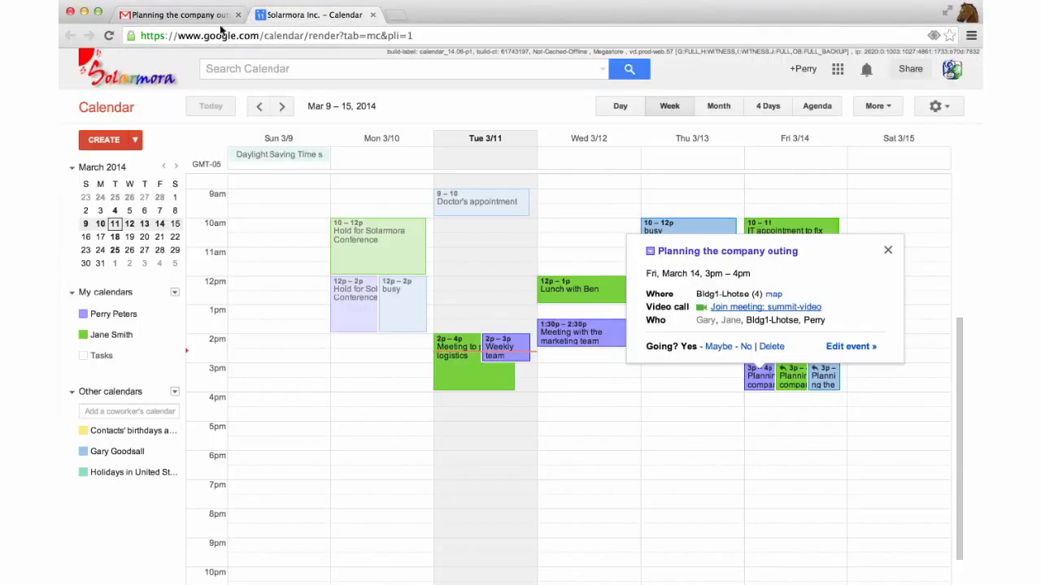
left_click(402, 15)
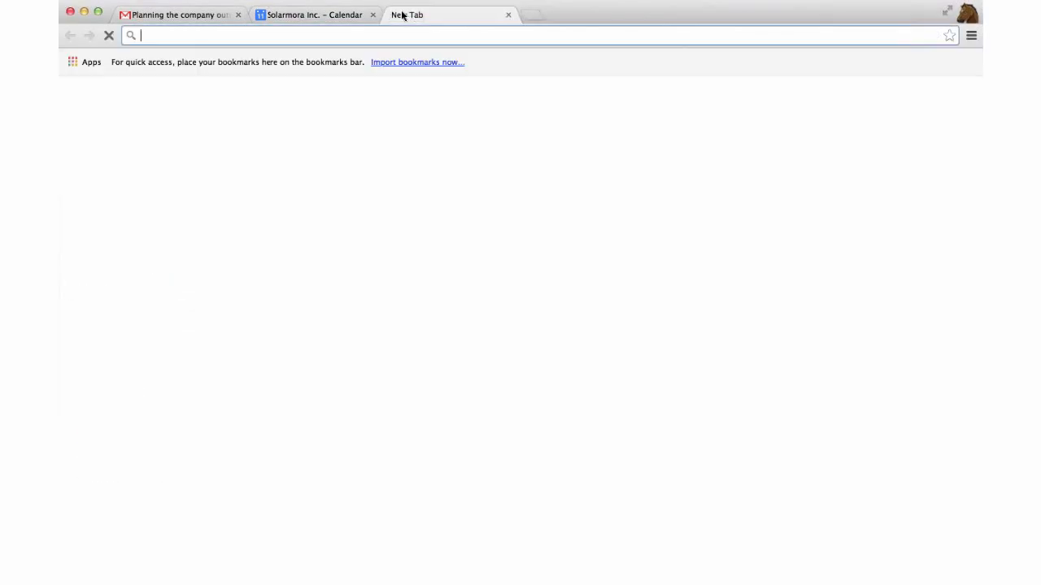
type("google.com")
key("Return")
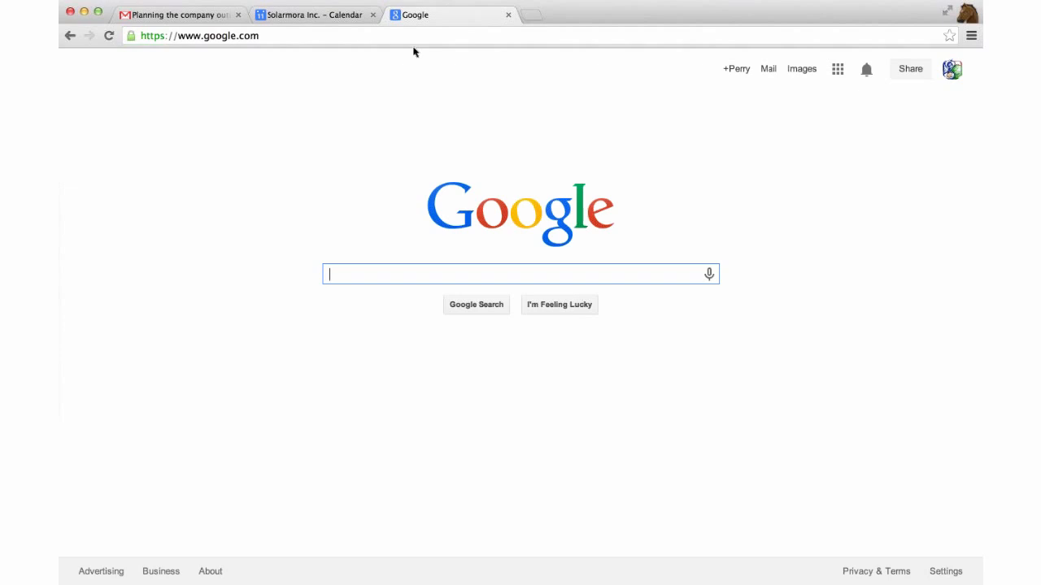
left_click(344, 15)
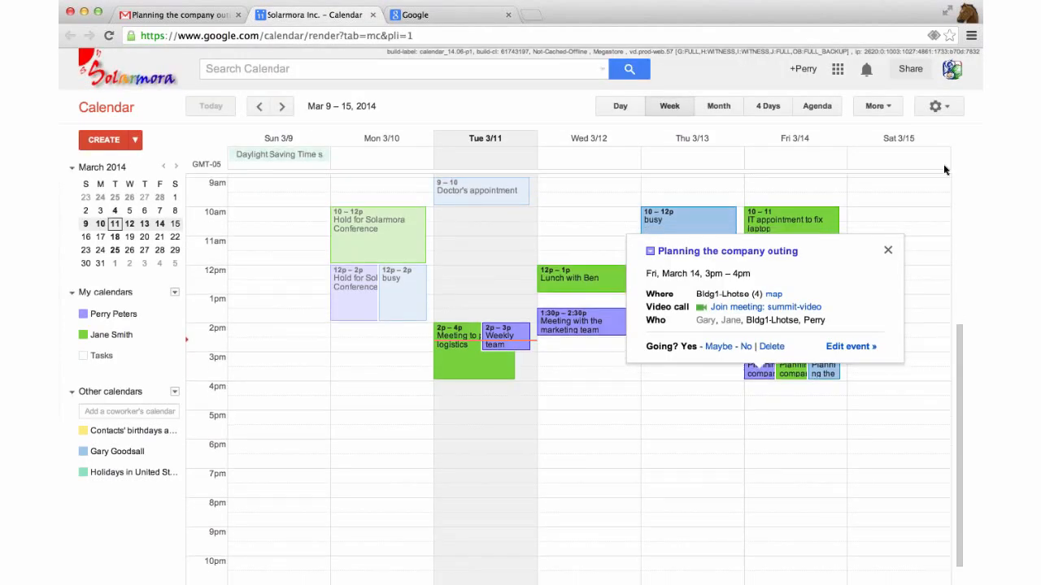
Uncheck your own calendar and open Settings from the My calendars menu
left_click(151, 318)
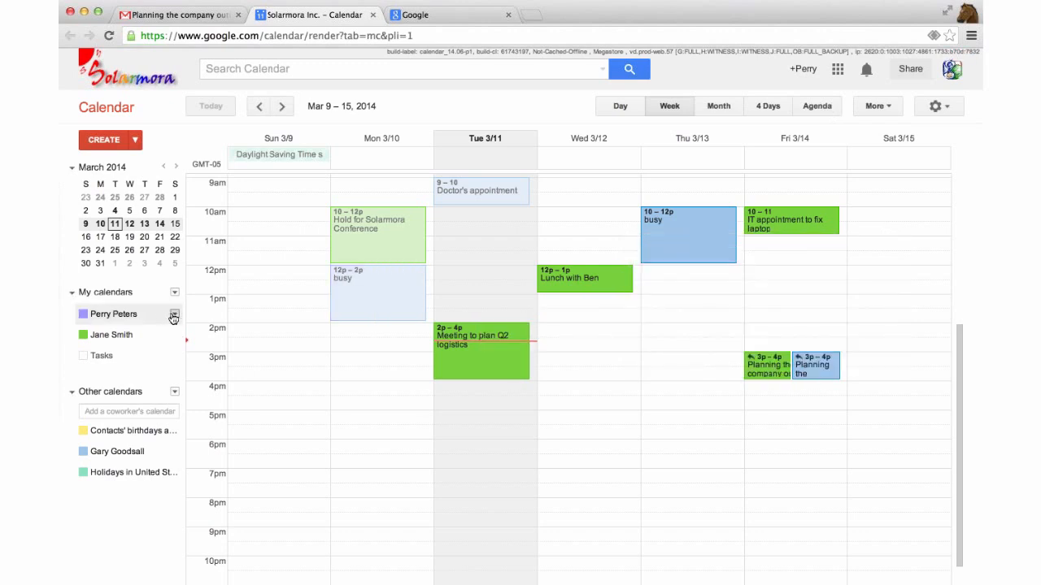
left_click(174, 294)
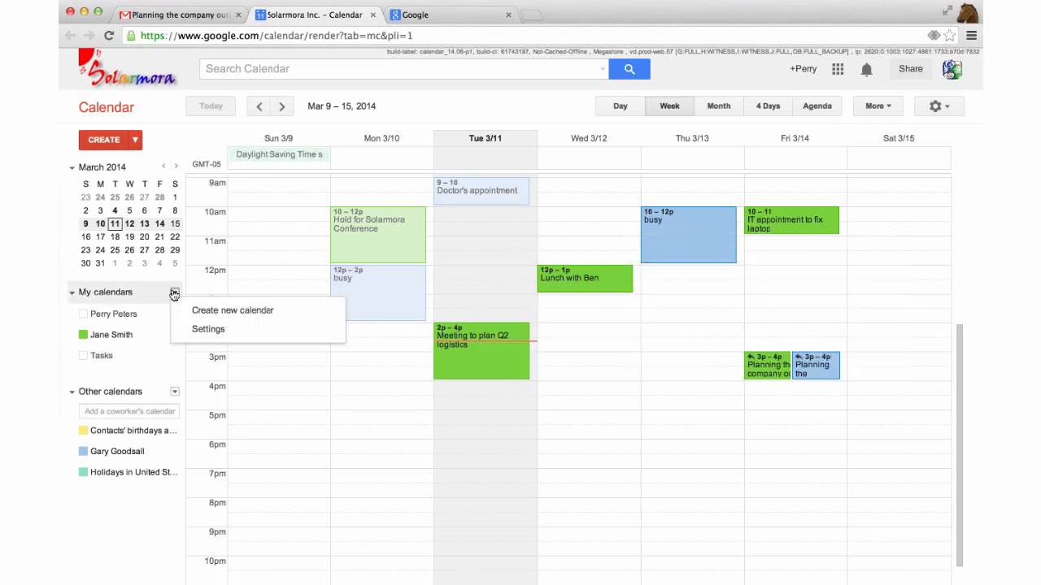
left_click(209, 330)
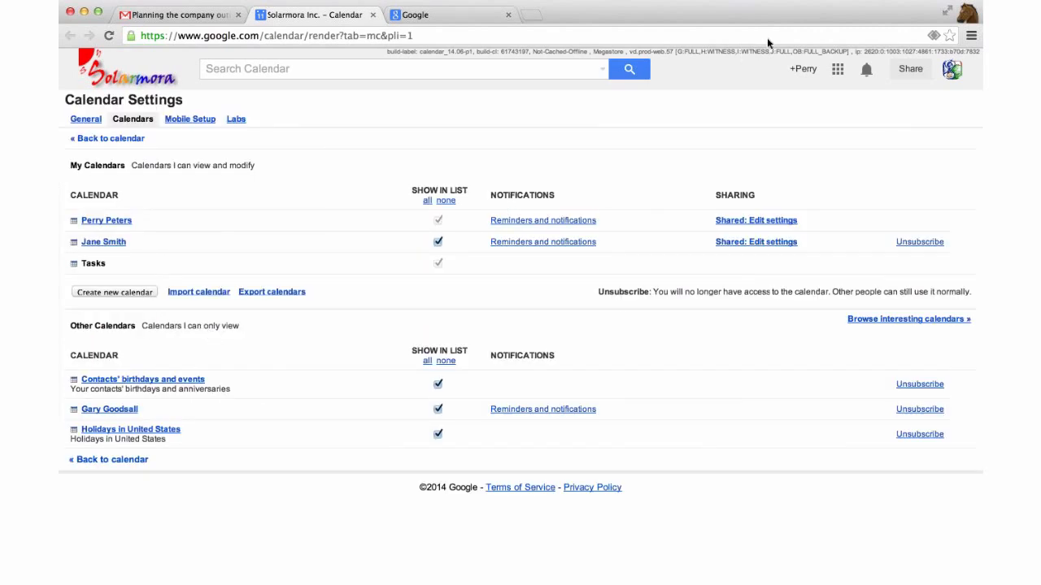
Add a coworker as a share recipient in your calendar's sharing settings
left_click(751, 221)
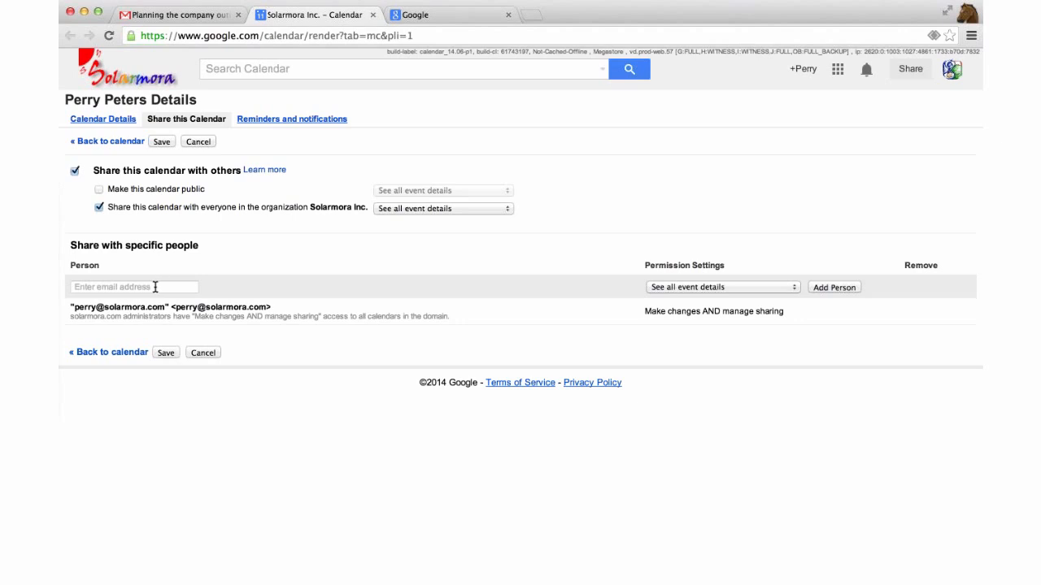
left_click(157, 285)
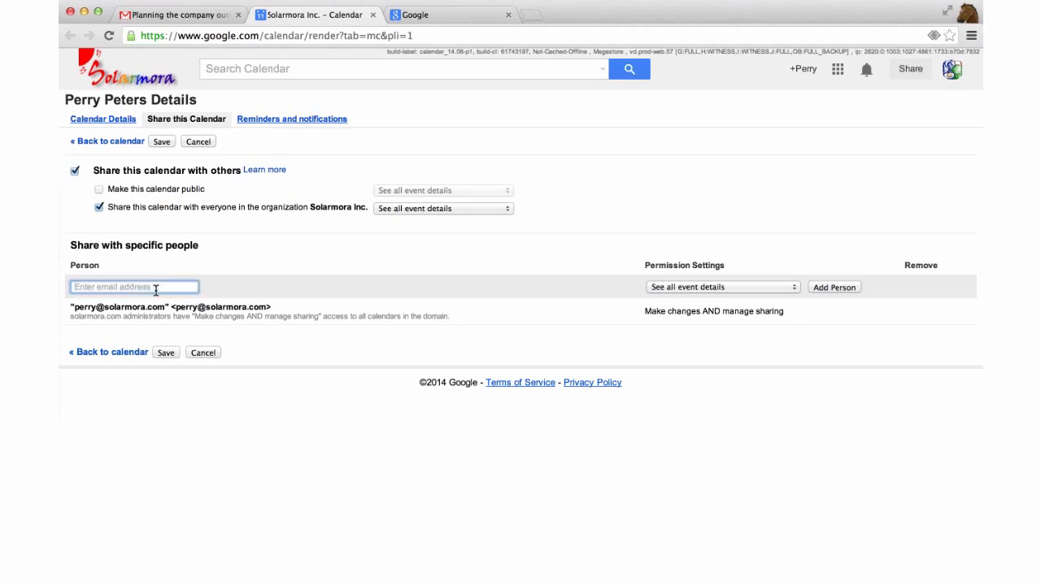
type("jane")
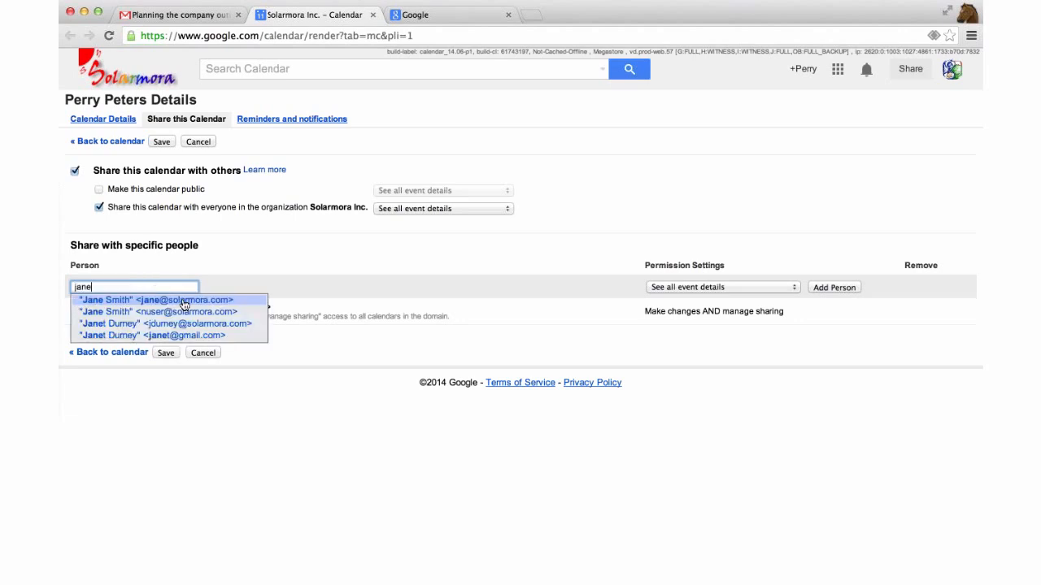
left_click(182, 299)
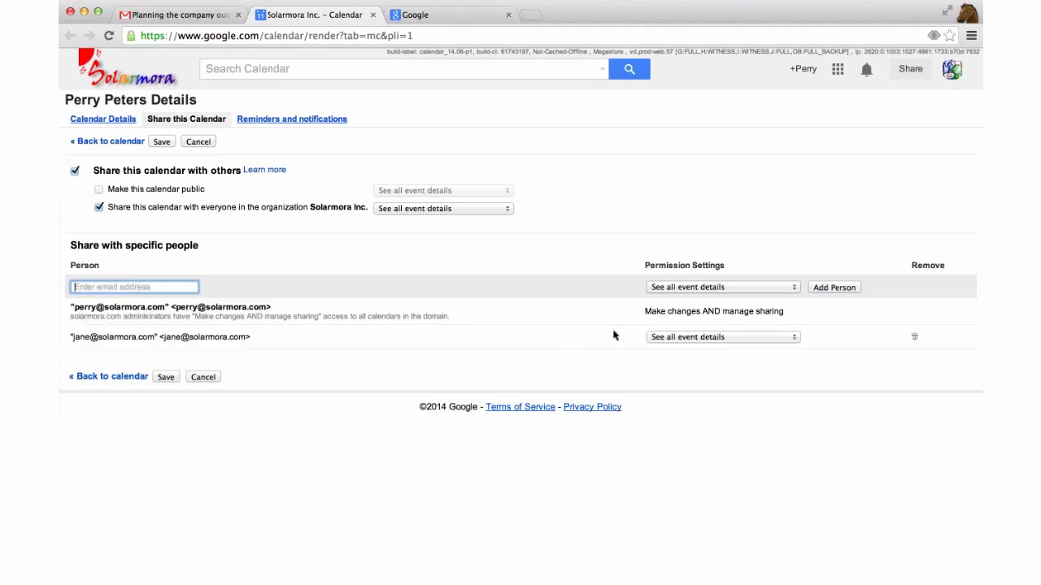
left_click_drag(70, 340, 255, 337)
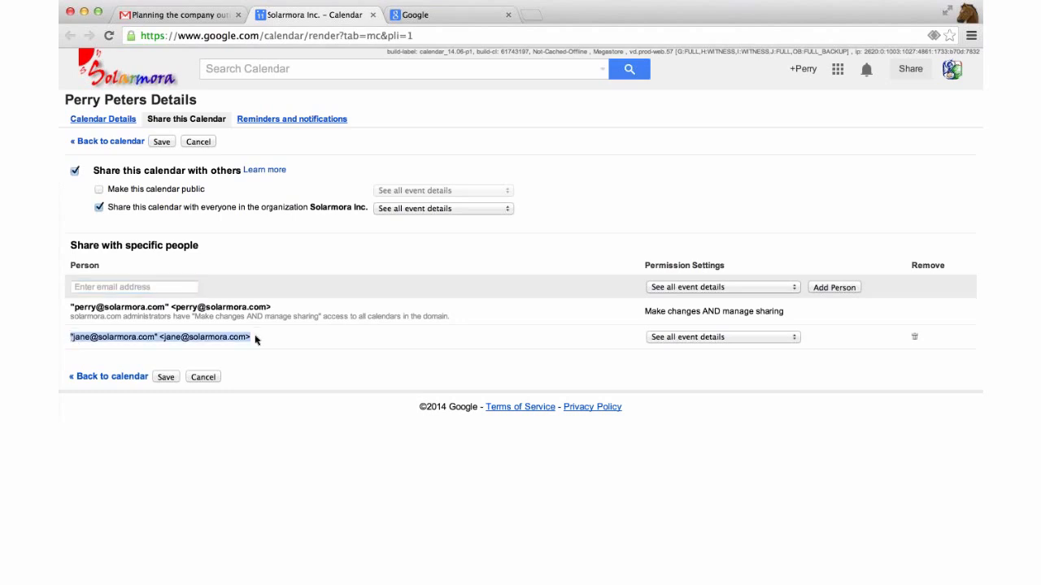
left_click(597, 348)
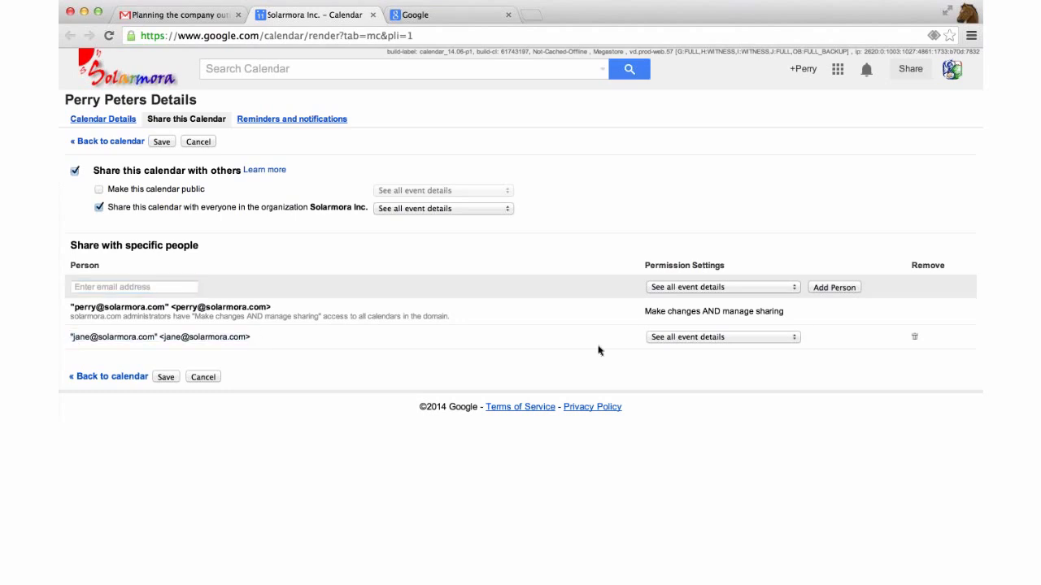
Give the coworker See only free/busy access, save, and return to the week view
left_click(665, 341)
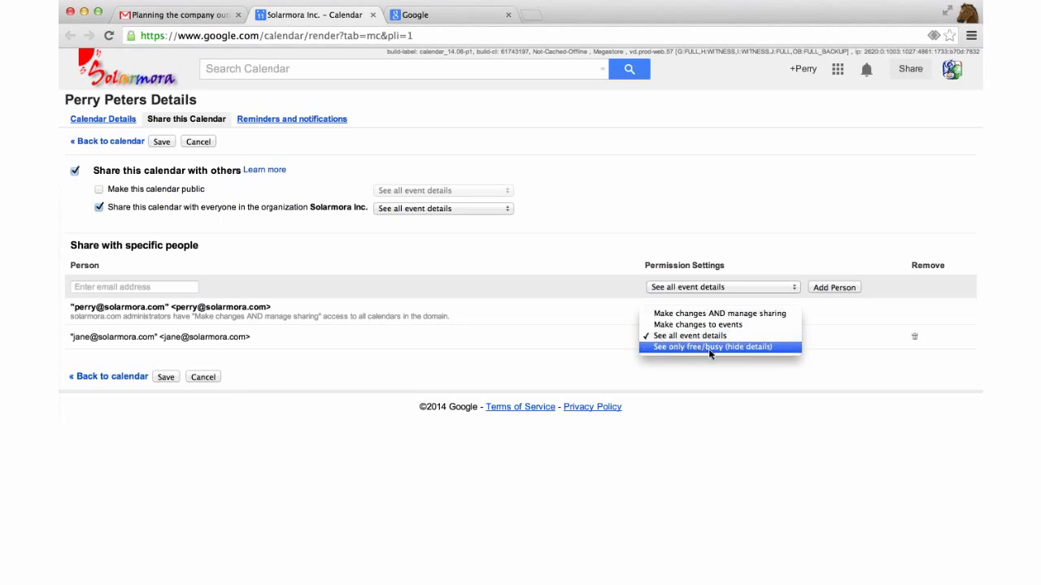
left_click(709, 351)
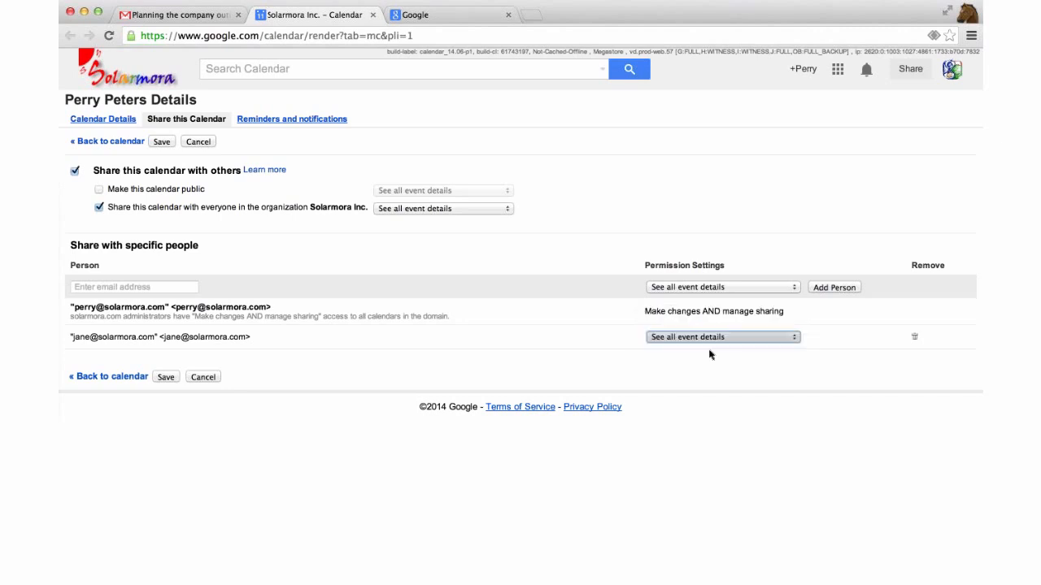
left_click(167, 377)
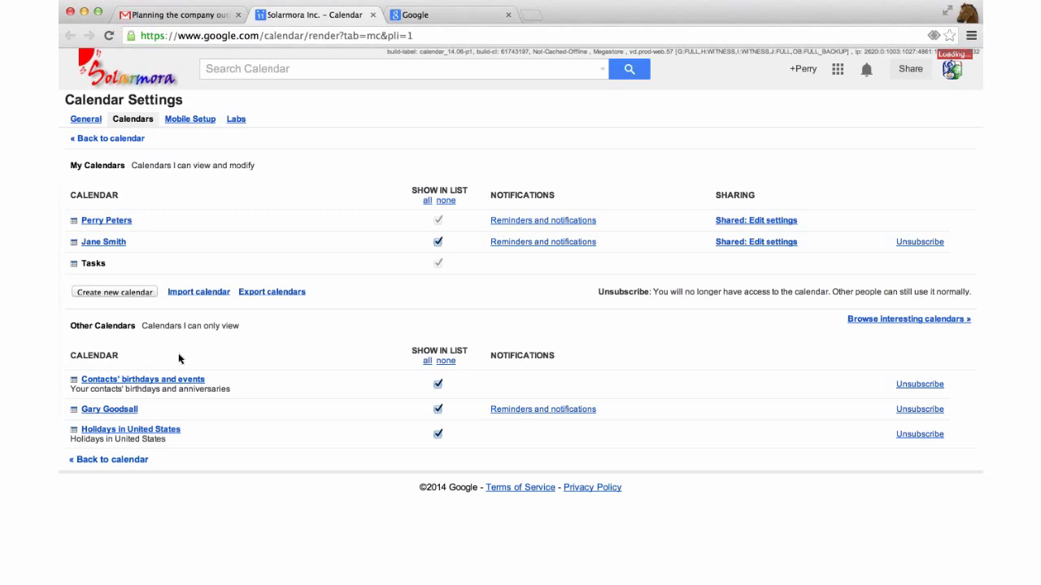
left_click(95, 122)
left_click(102, 140)
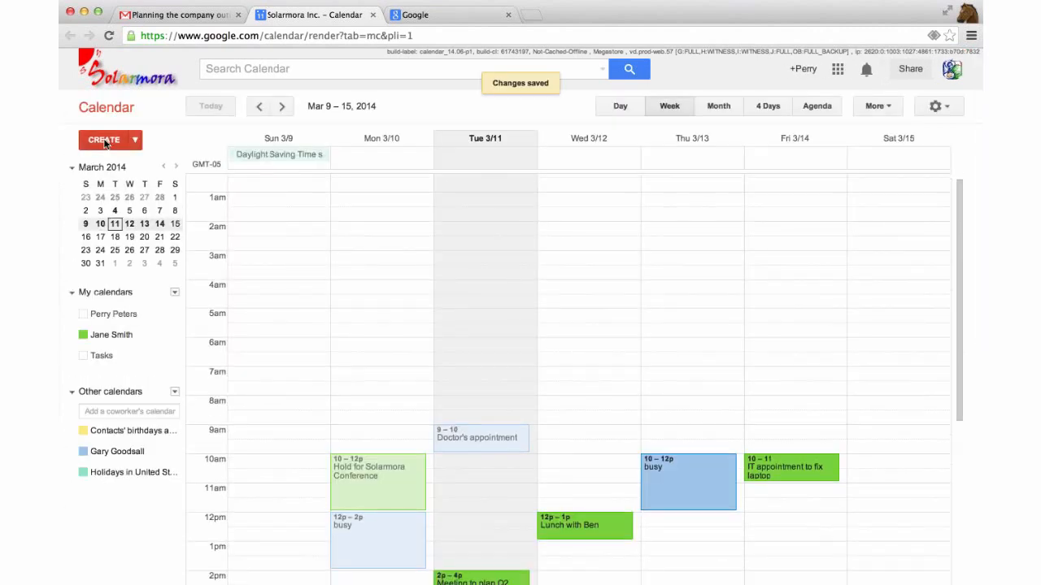
Look over Thursday's busy event details and the calendar's colour and display options
scroll(713, 227, "down", 5)
left_click(692, 235)
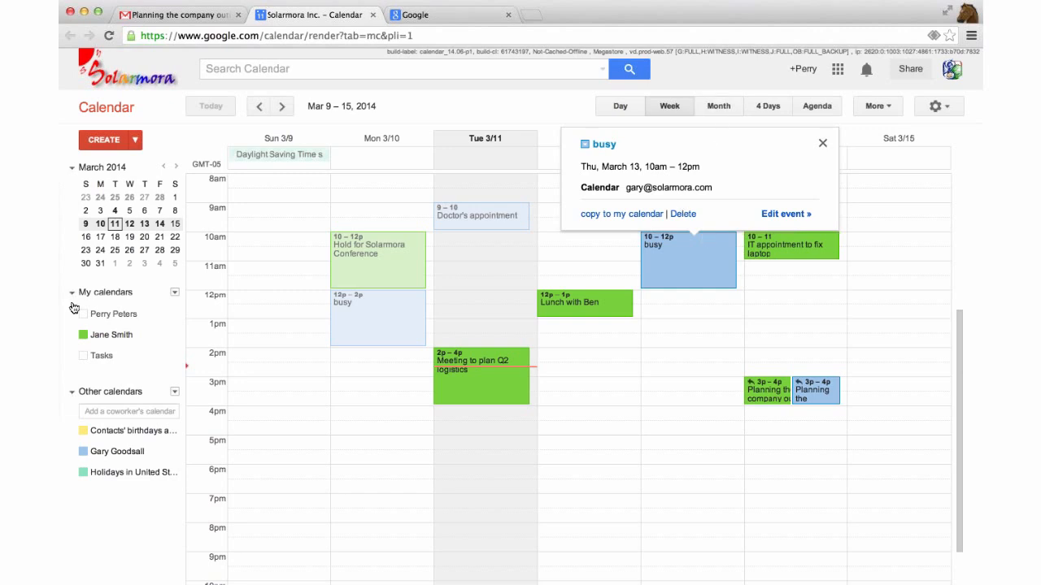
left_click(174, 315)
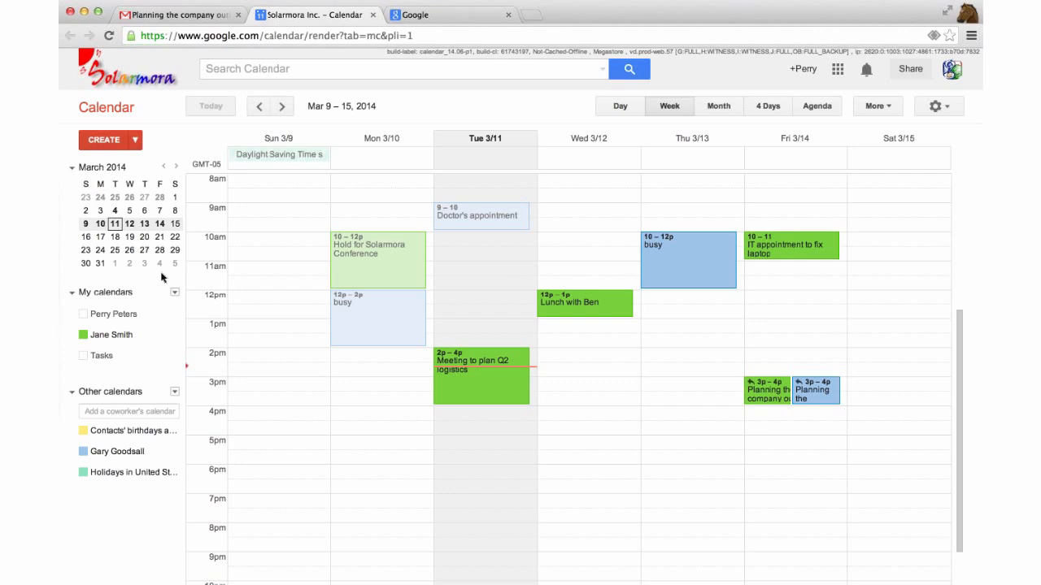
scroll(161, 278, "down", 5)
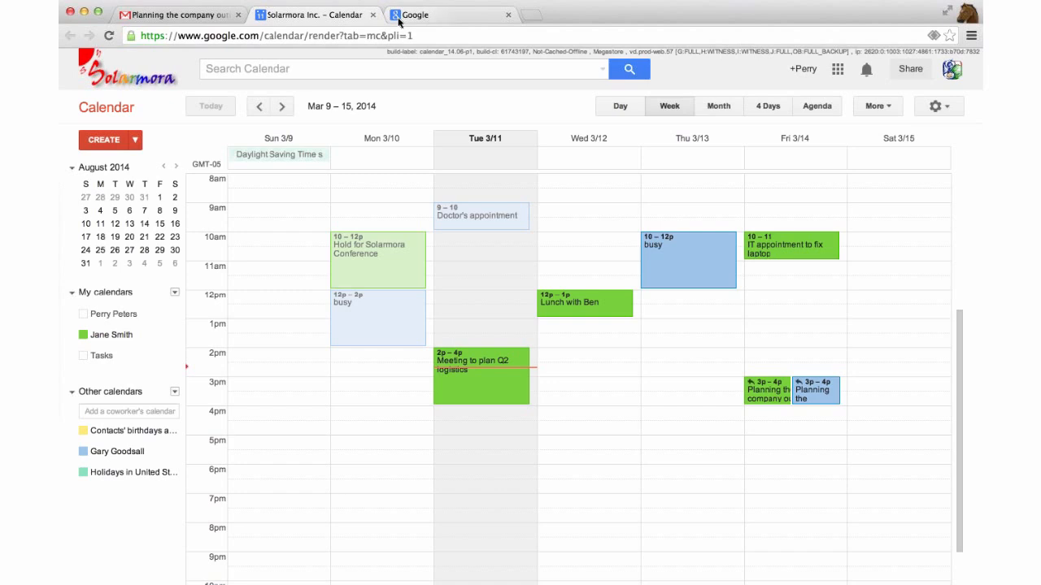
Load Google Groups by entering 'groups' in the Google tab's address bar
left_click(459, 17)
left_click(458, 38)
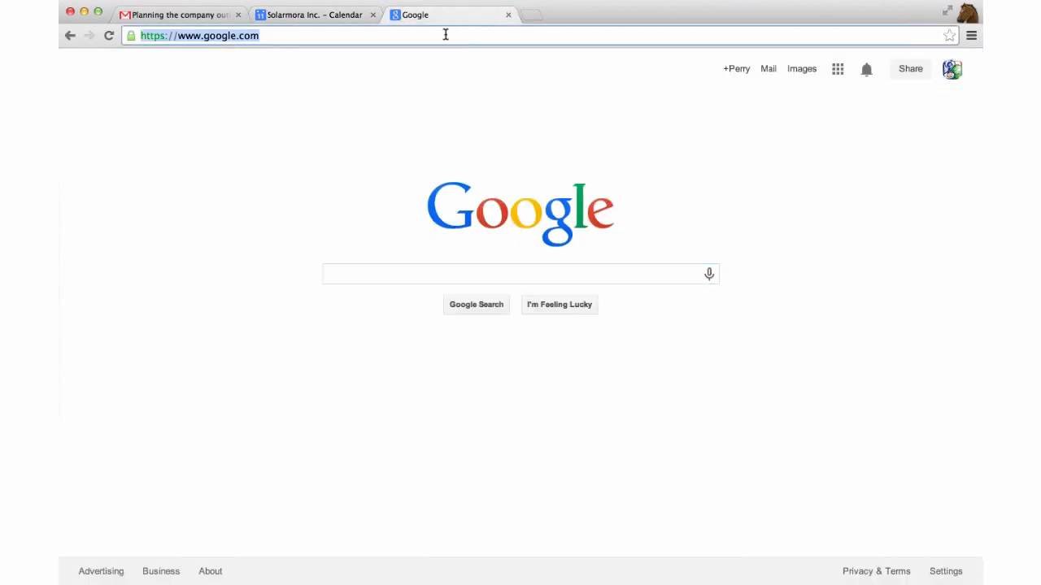
type("groups")
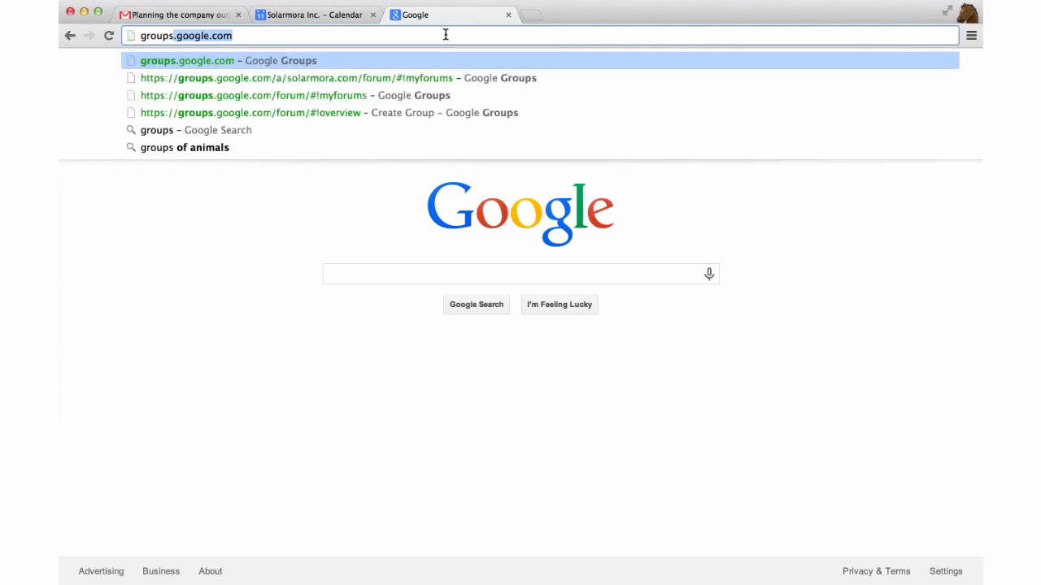
key("Return")
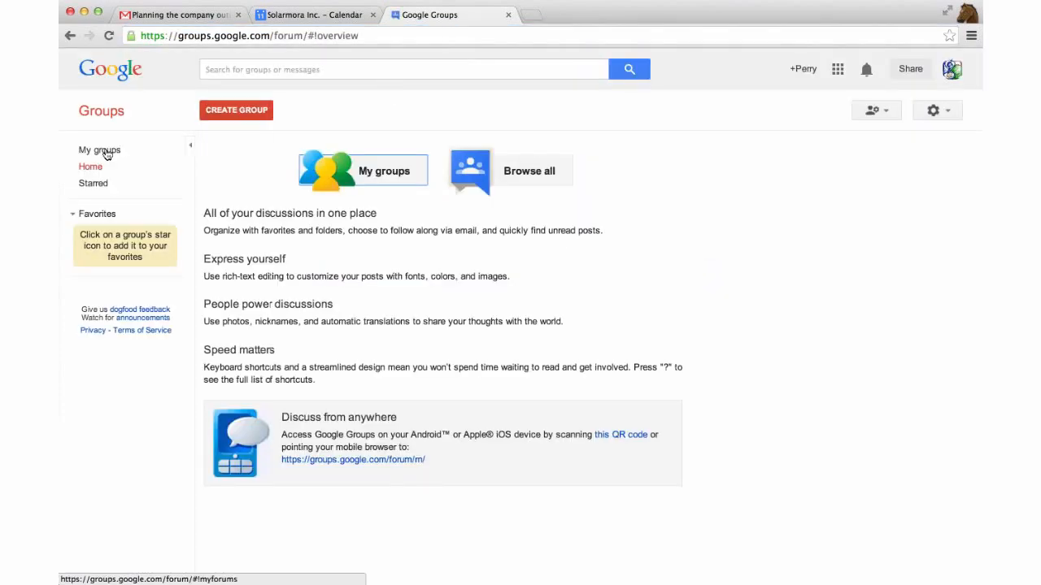
View the empty My groups list for solarmora.com, then bring up the Google apps grid
left_click(108, 155)
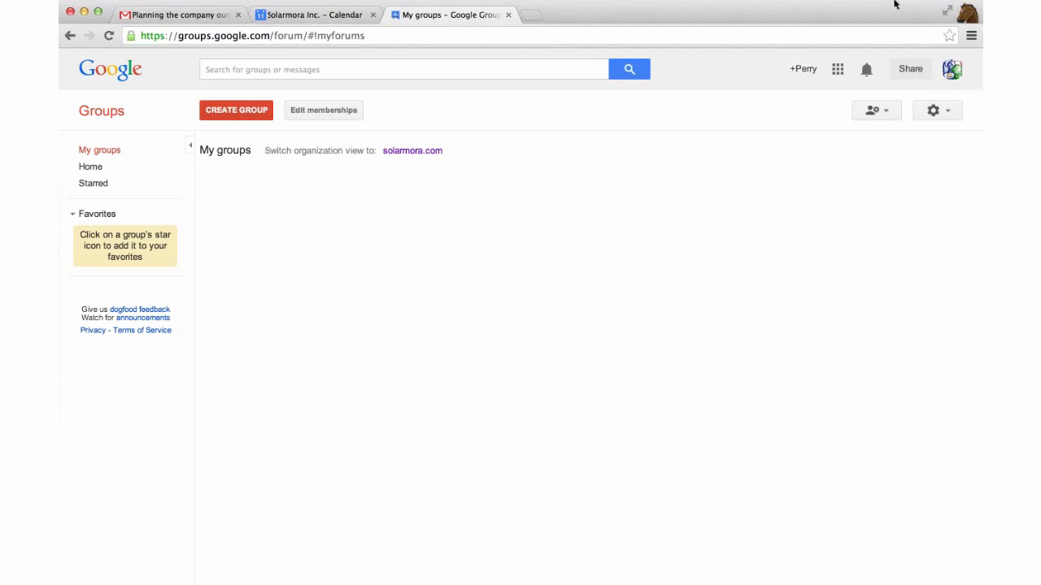
left_click(837, 69)
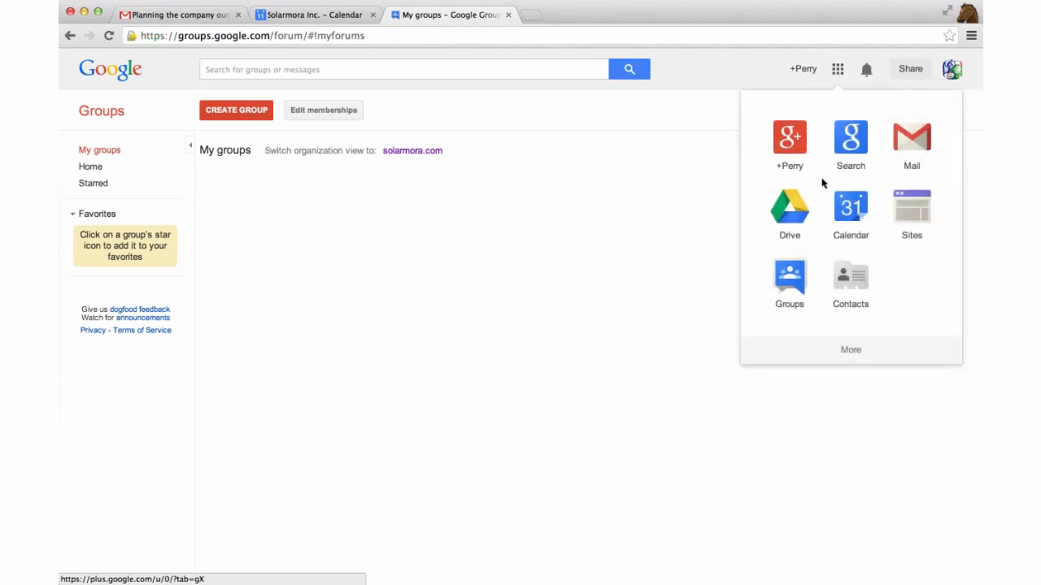
Go to Drive's My Drive, listing five folders plus Brainstorming the Global Summit and RSVPs to the Summit
left_click(793, 234)
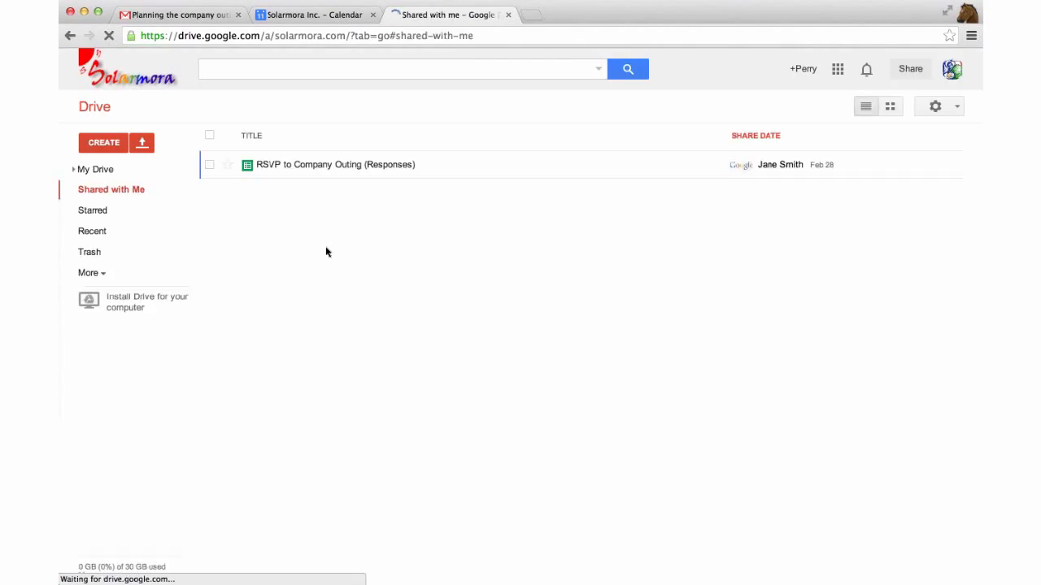
left_click(105, 172)
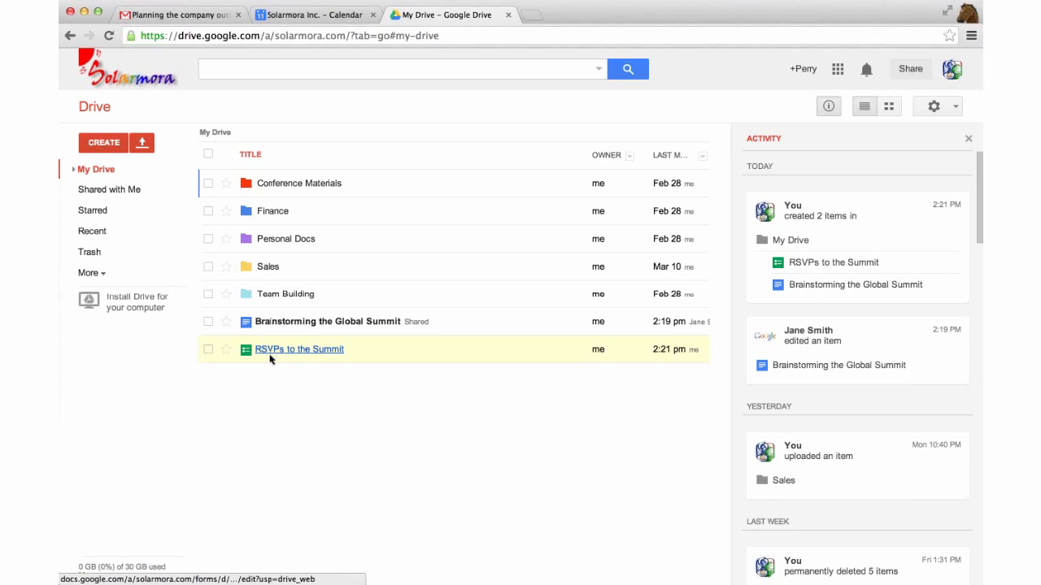
left_click(577, 73)
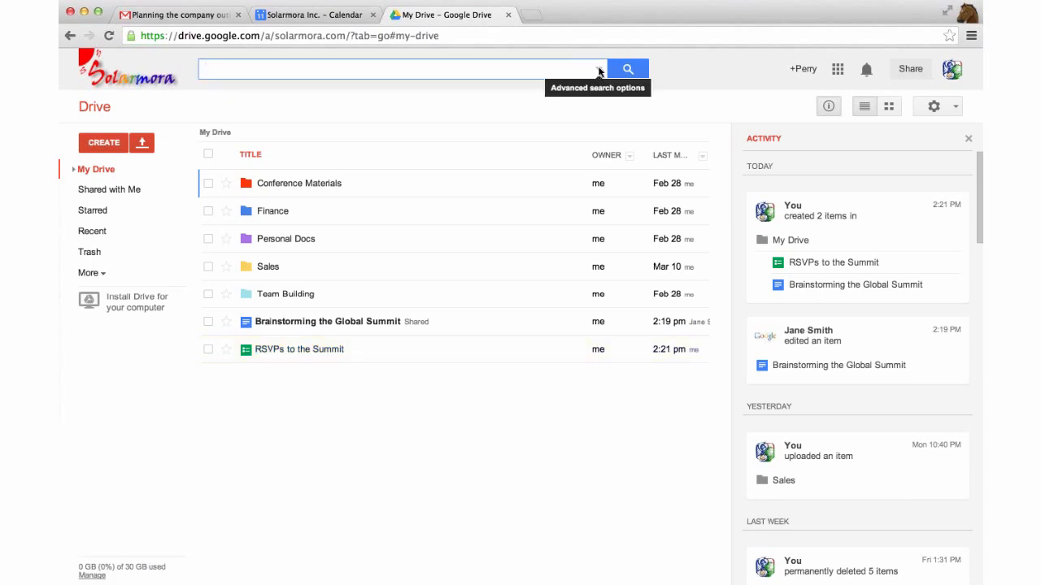
left_click(599, 70)
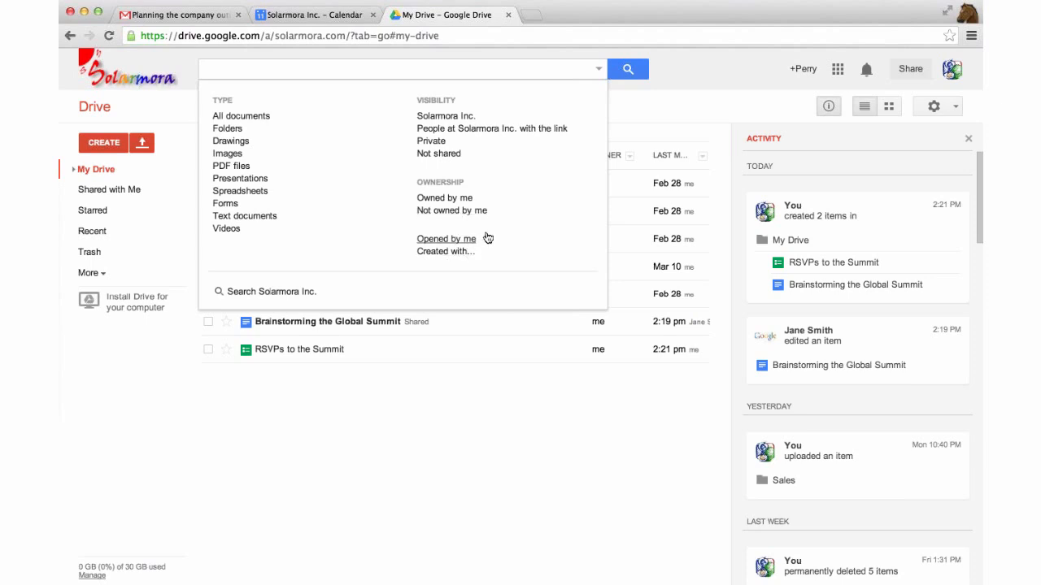
left_click(597, 69)
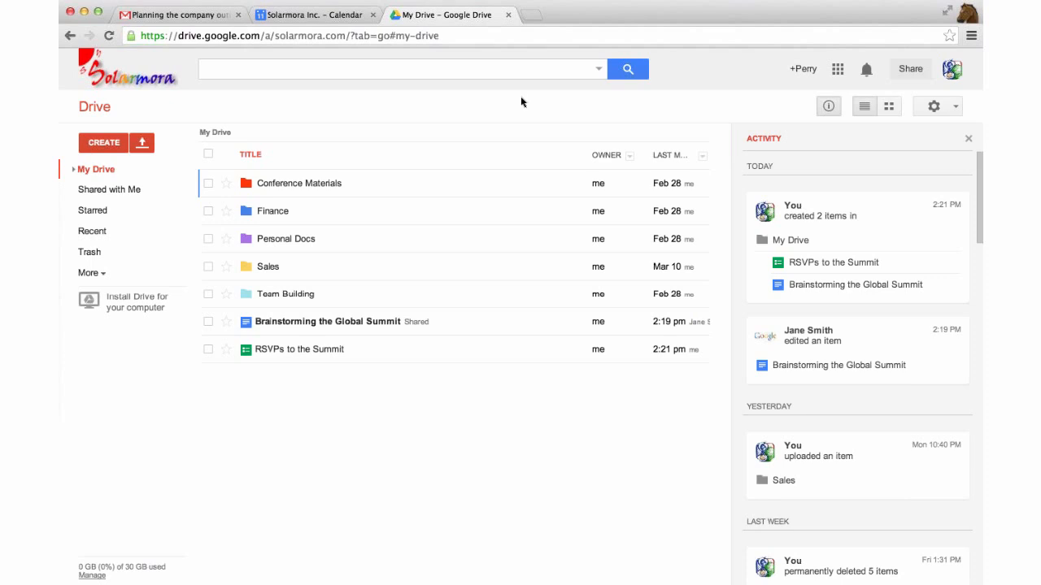
left_click(96, 232)
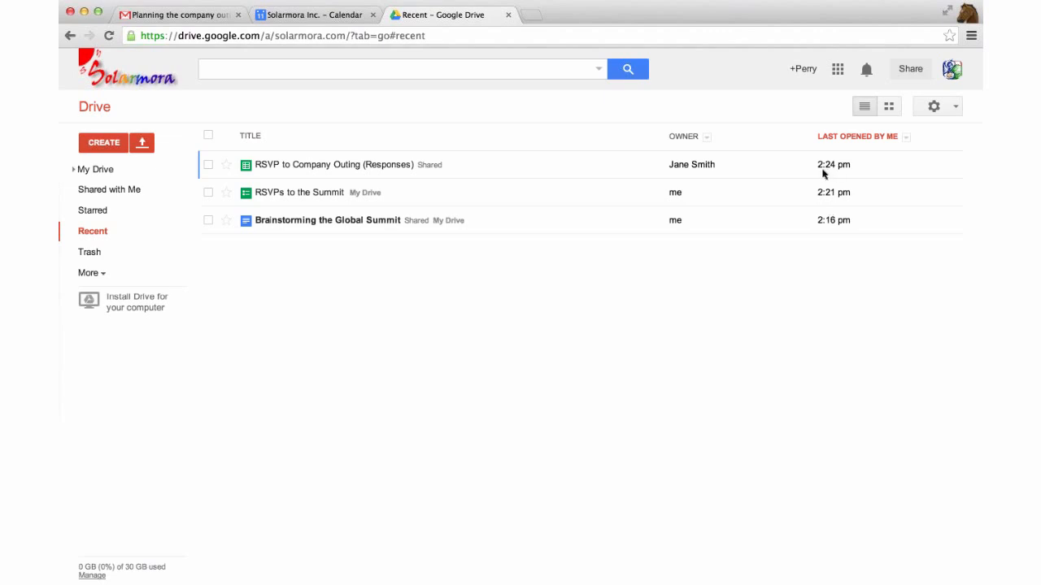
left_click(748, 172)
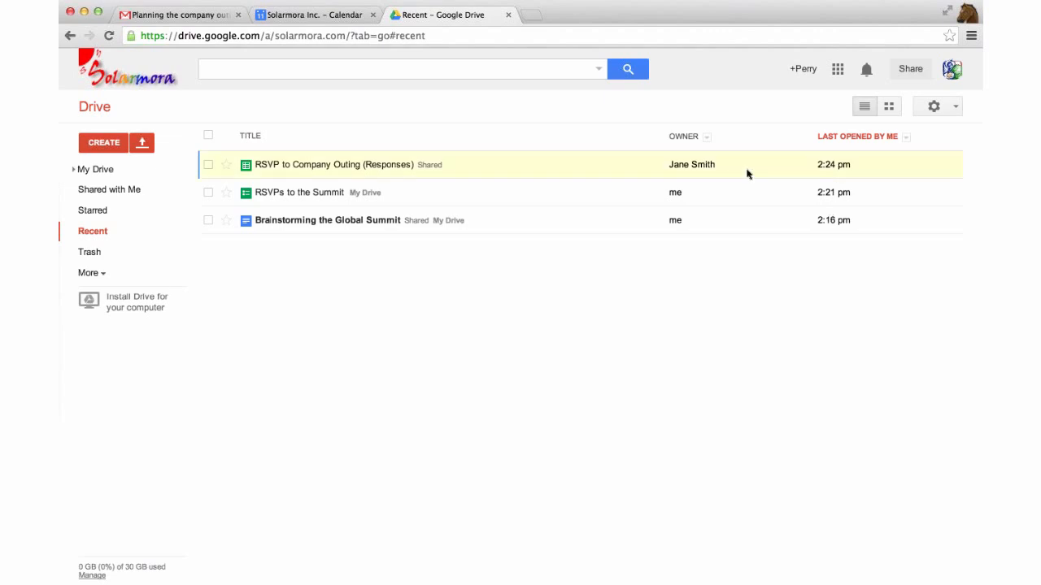
left_click(206, 17)
left_click(313, 15)
left_click(404, 18)
left_click(106, 171)
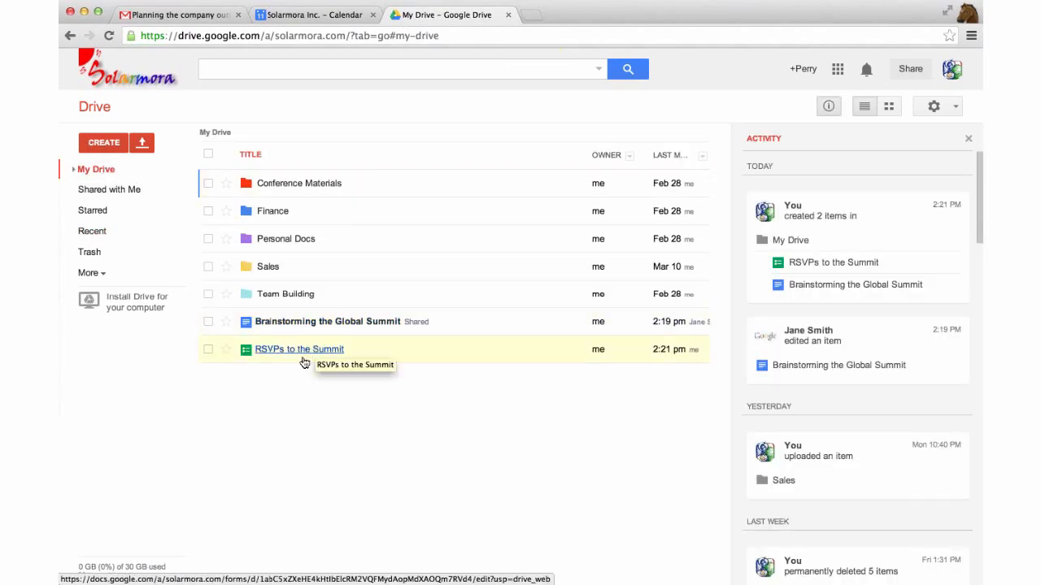
Open RSVP to Company Outing (Responses) from the Shared with Me list
left_click(111, 191)
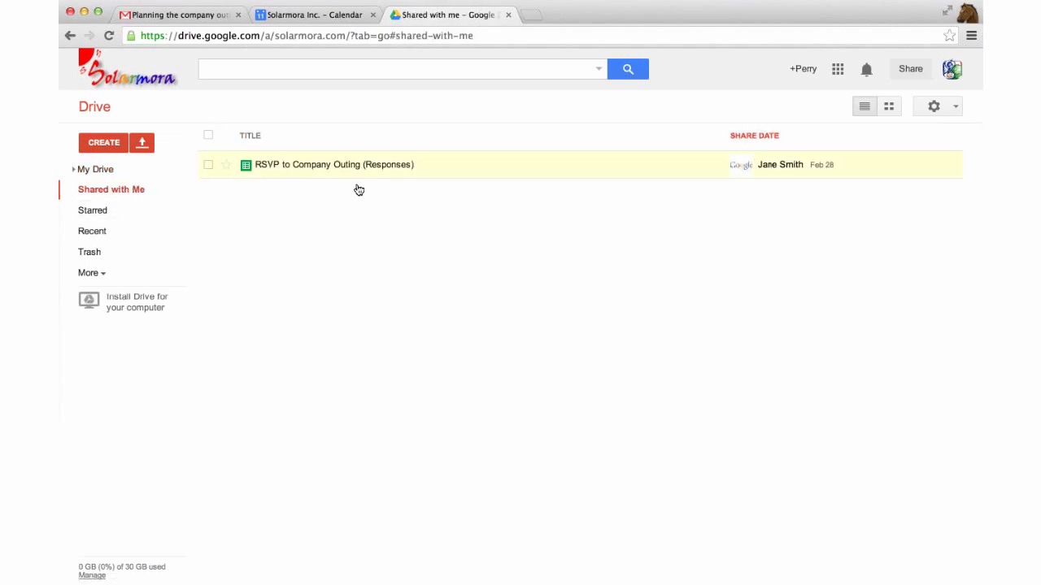
left_click(332, 166)
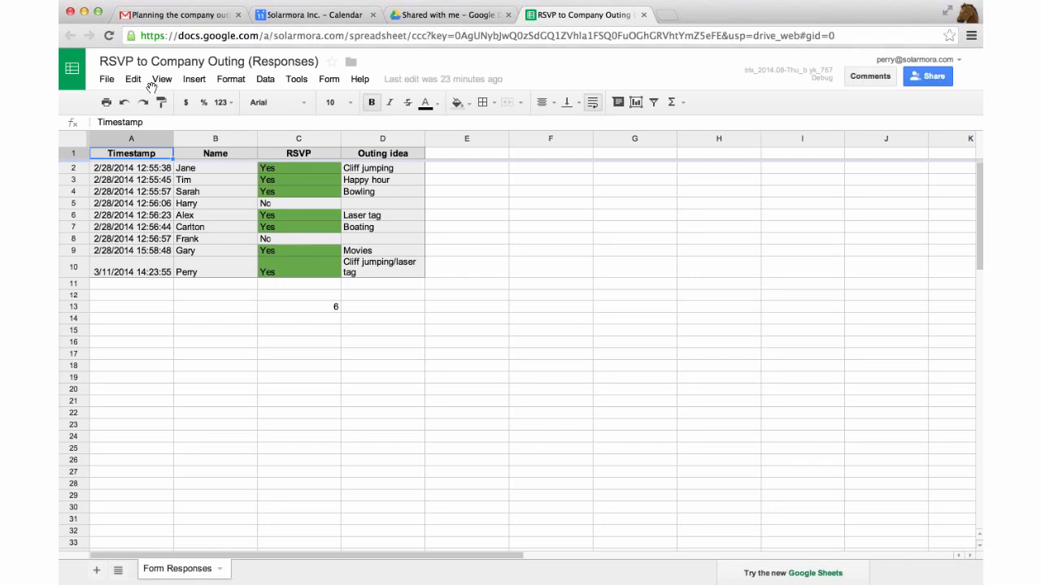
Show the File menu of the RSVP to Company Outing (Responses) sheet
left_click(106, 80)
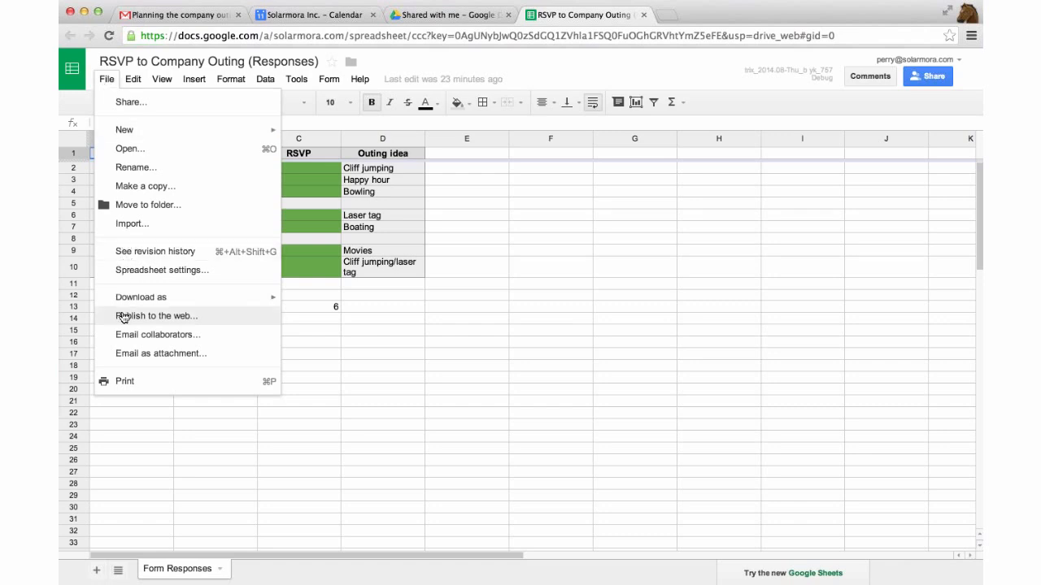
Choose File > See revision history and scan the edits from Feb 28 through today
left_click(166, 258)
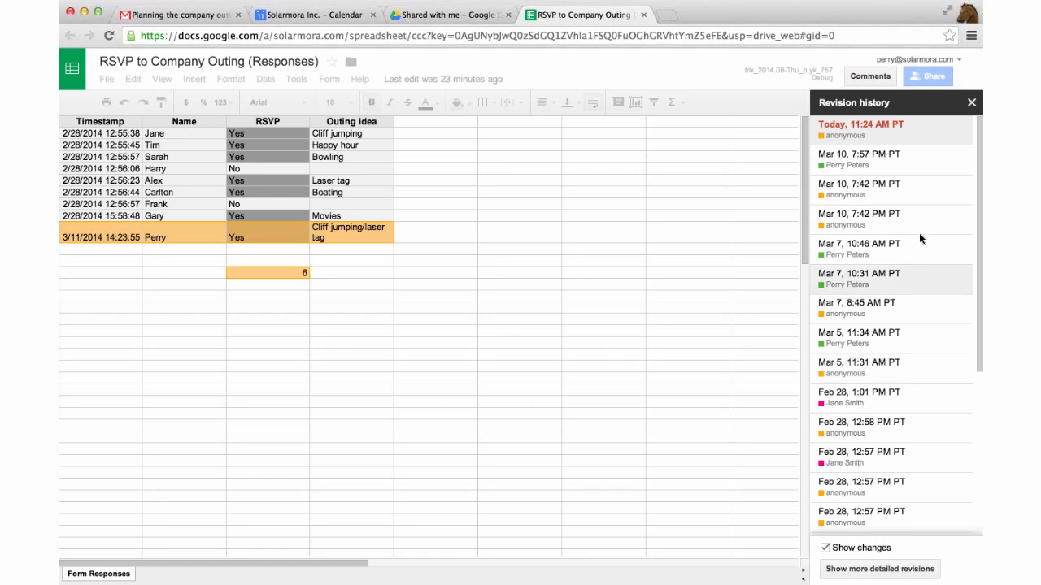
scroll(920, 238, "down", 3)
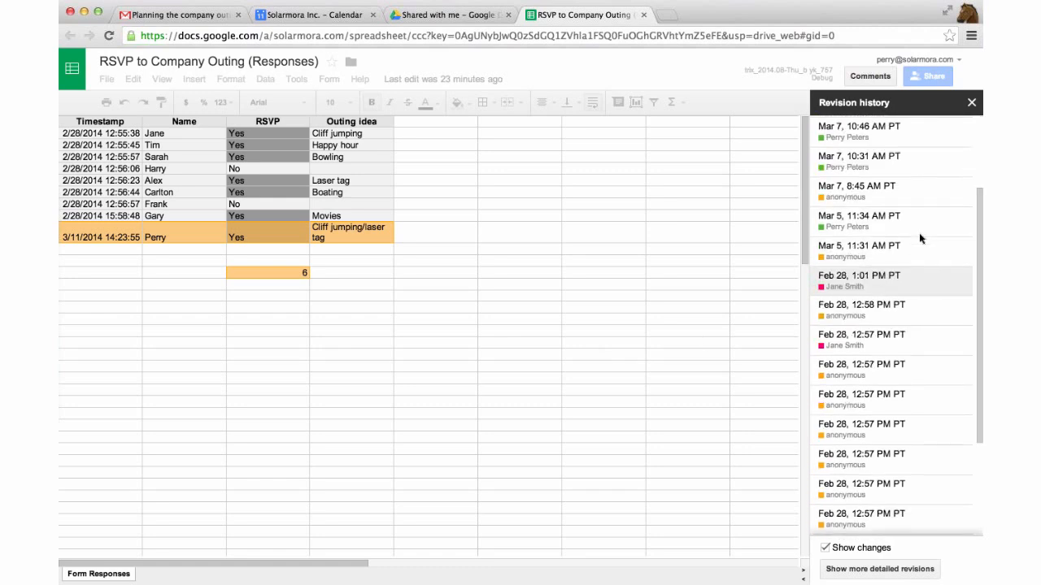
scroll(928, 214, "down", 3)
scroll(929, 215, "up", 4)
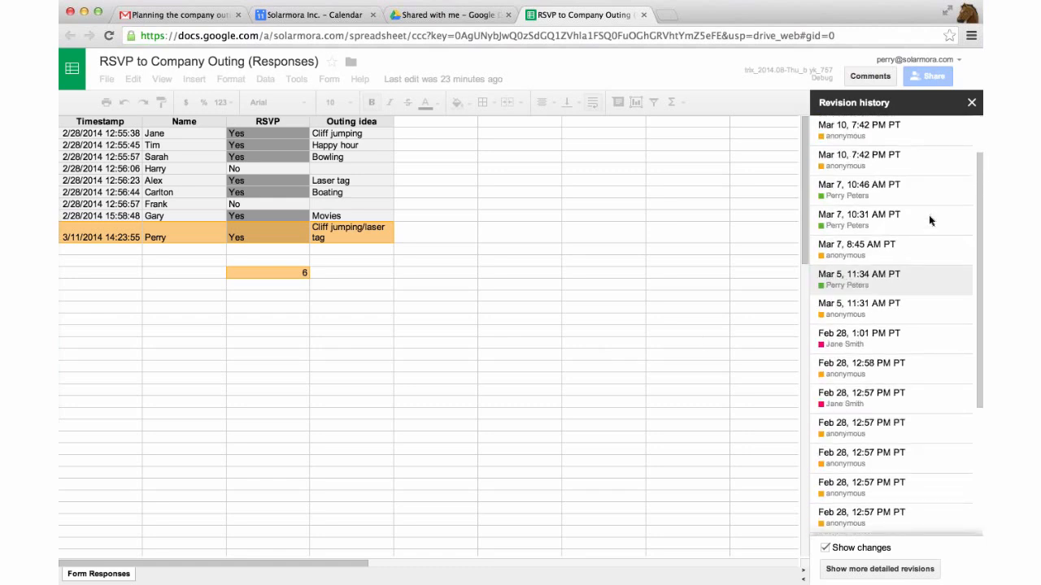
scroll(929, 215, "up", 2)
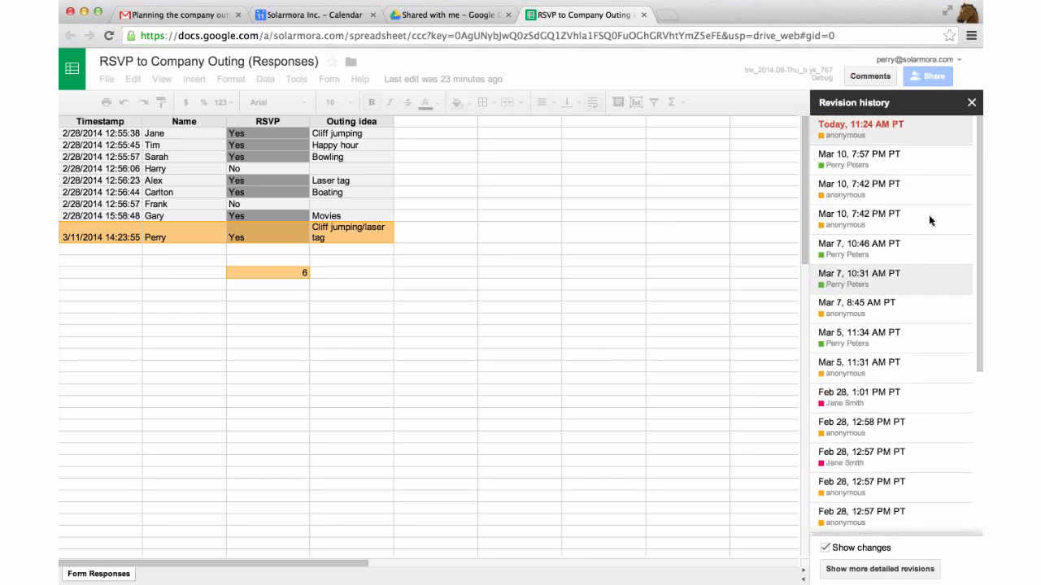
Preview the Feb 28, 12:58 PM PT revision, with earlier ideas like Movies, Happy hour and Boating
left_click(894, 426)
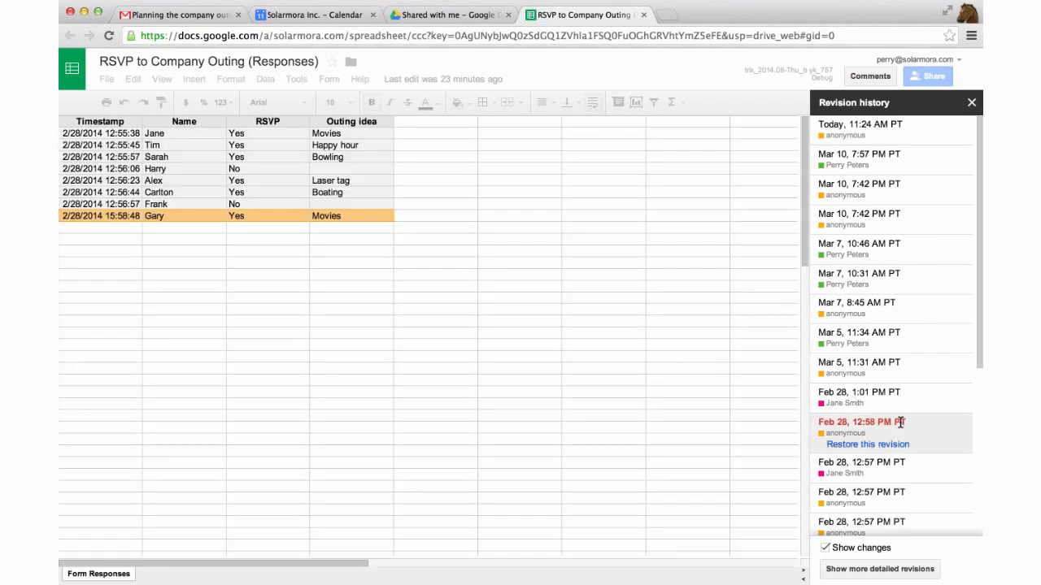
scroll(898, 431, "down", 1)
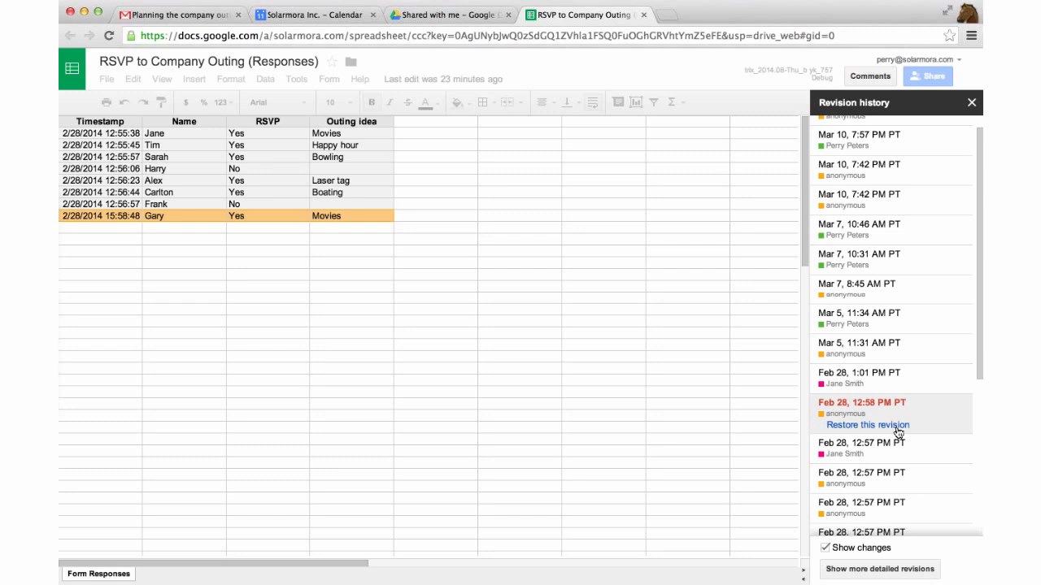
scroll(904, 411, "down", 1)
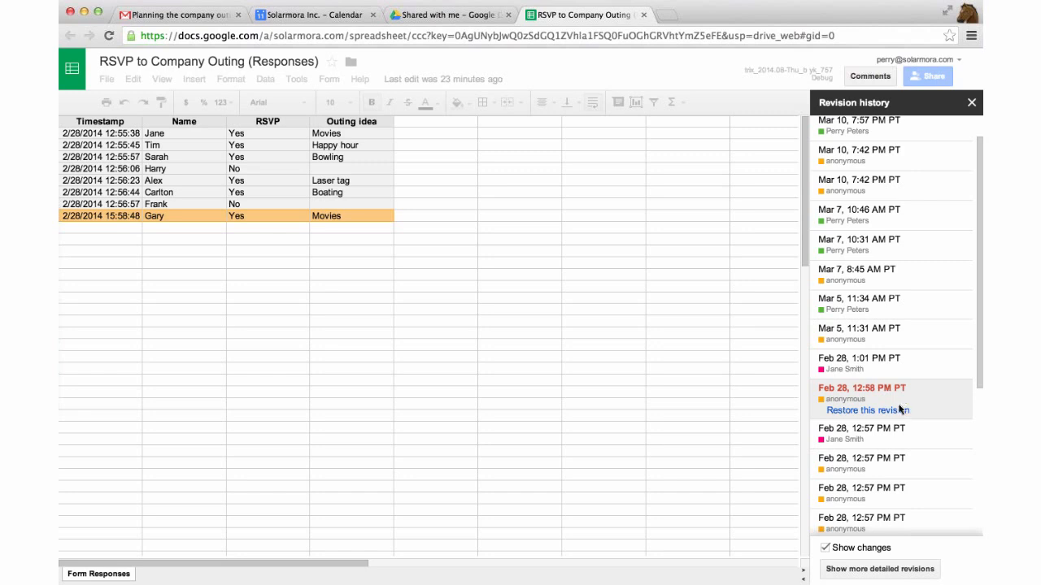
scroll(900, 406, "down", 3)
scroll(897, 423, "down", 4)
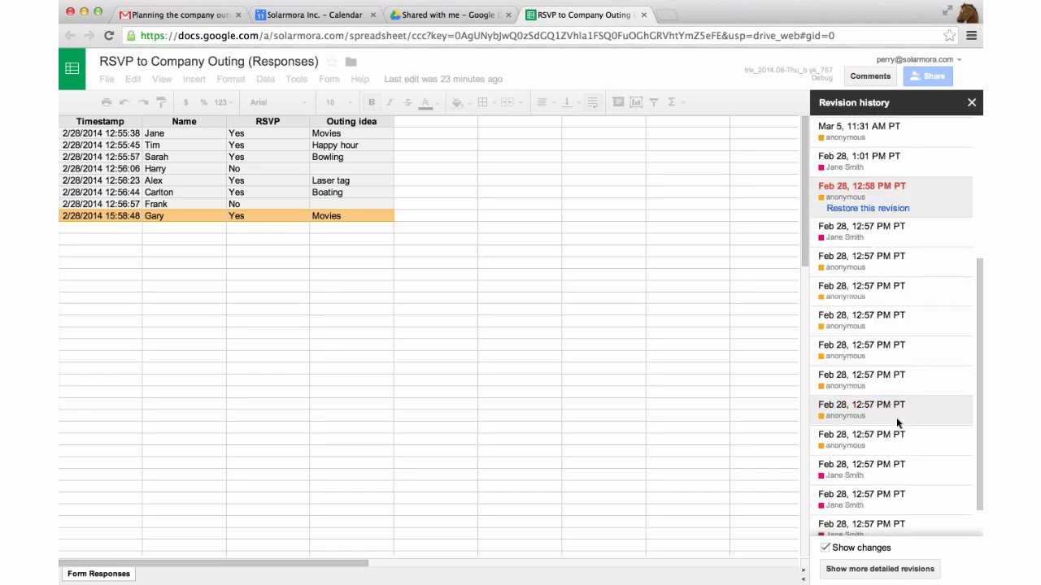
scroll(897, 420, "up", 8)
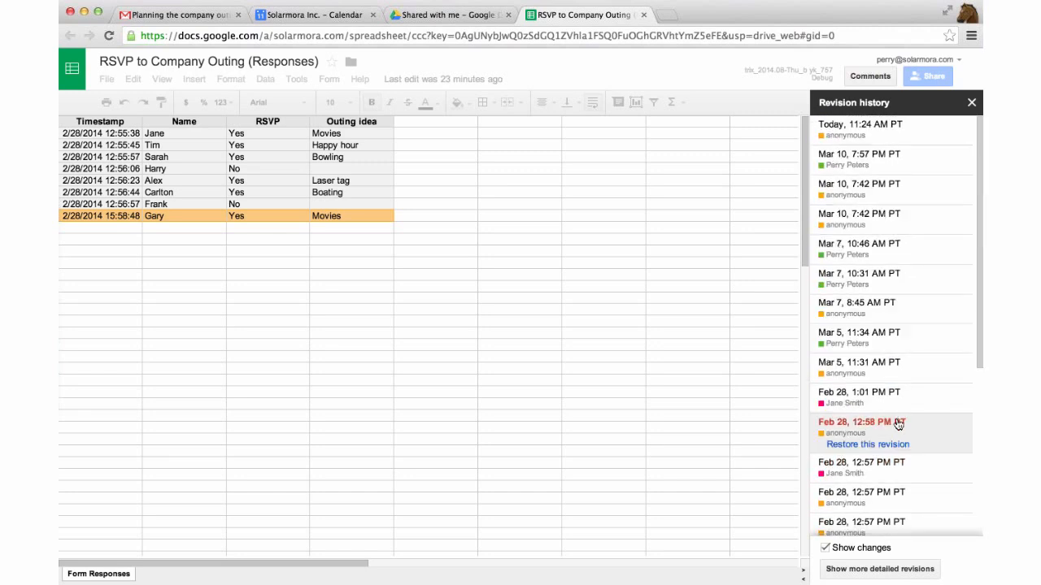
scroll(897, 424, "down", 9)
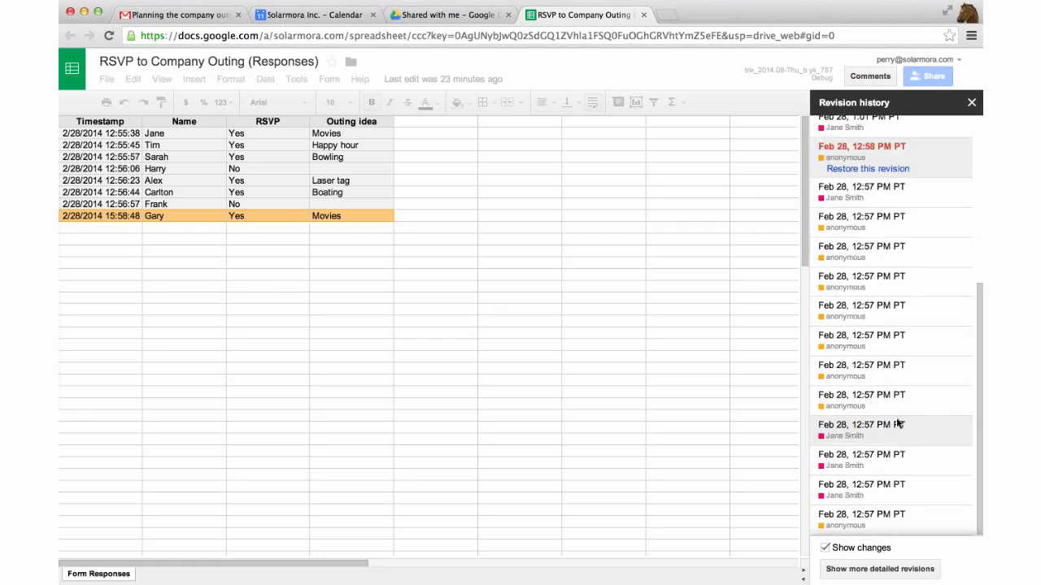
scroll(897, 423, "up", 9)
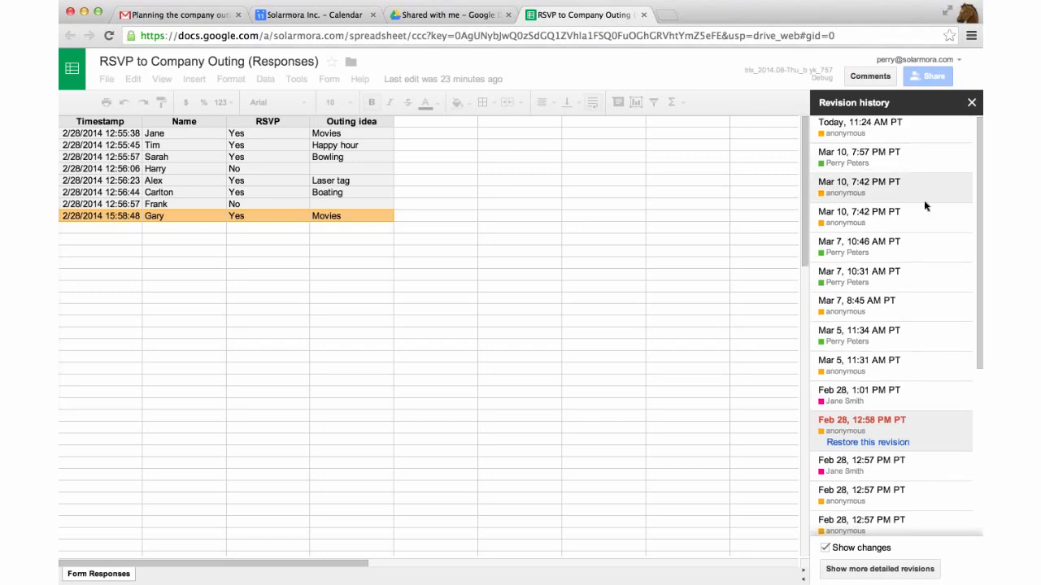
scroll(923, 200, "down", 8)
scroll(923, 200, "down", 2)
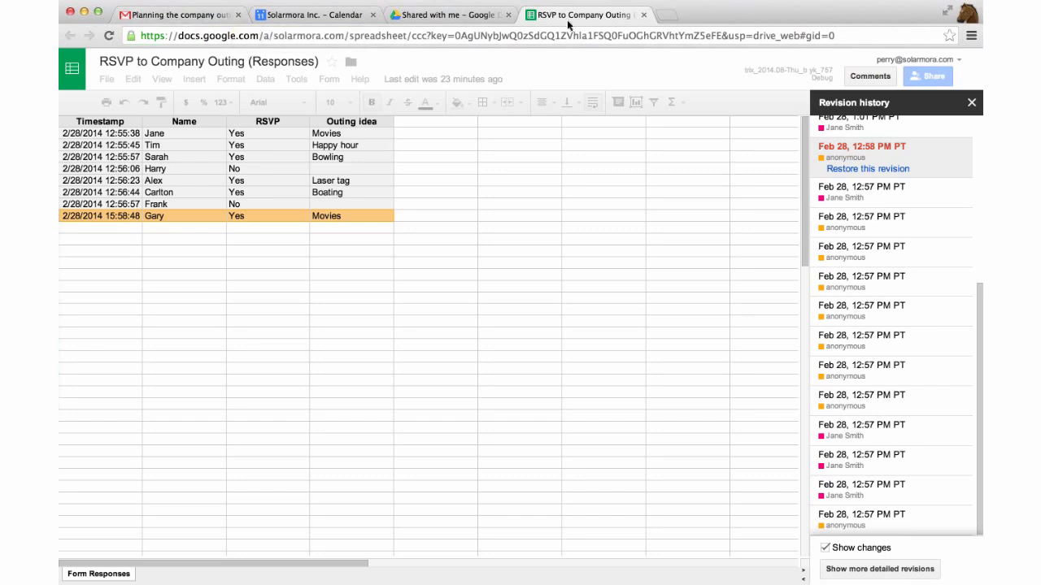
Launch Google Contacts from the Gmail tab's apps grid and expand its More actions menu
left_click(193, 18)
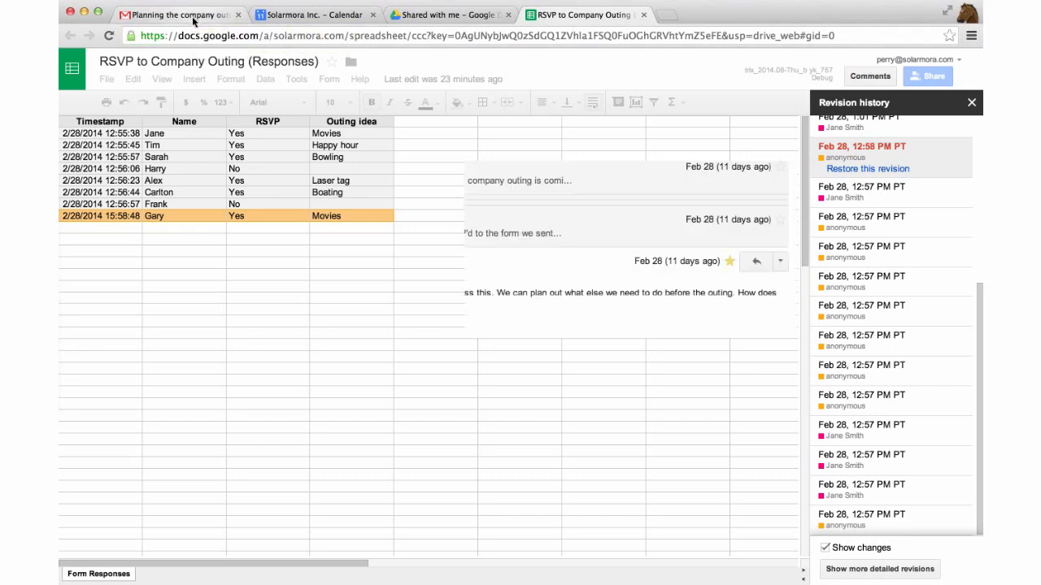
left_click(837, 69)
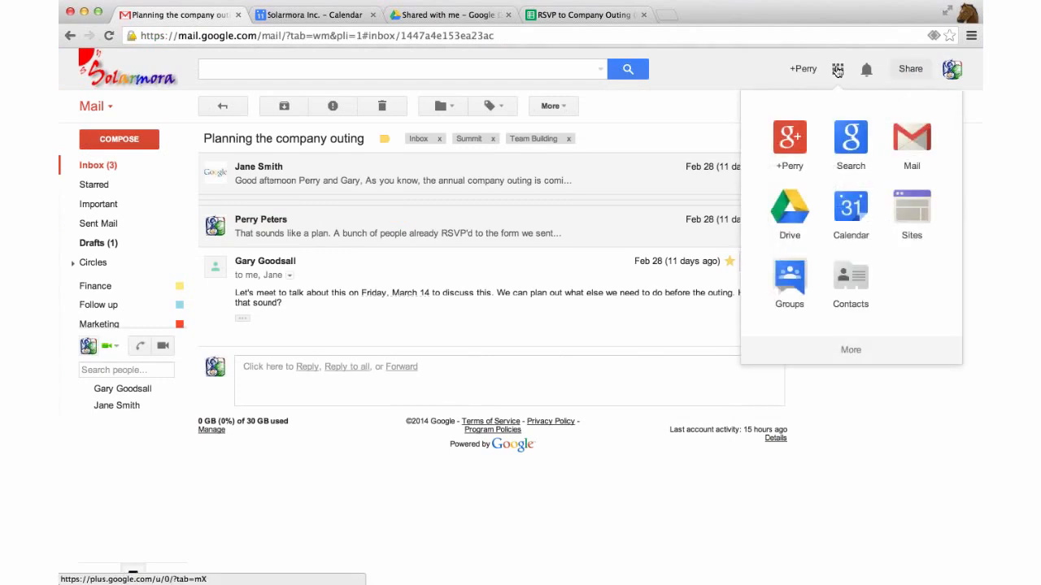
left_click(850, 285)
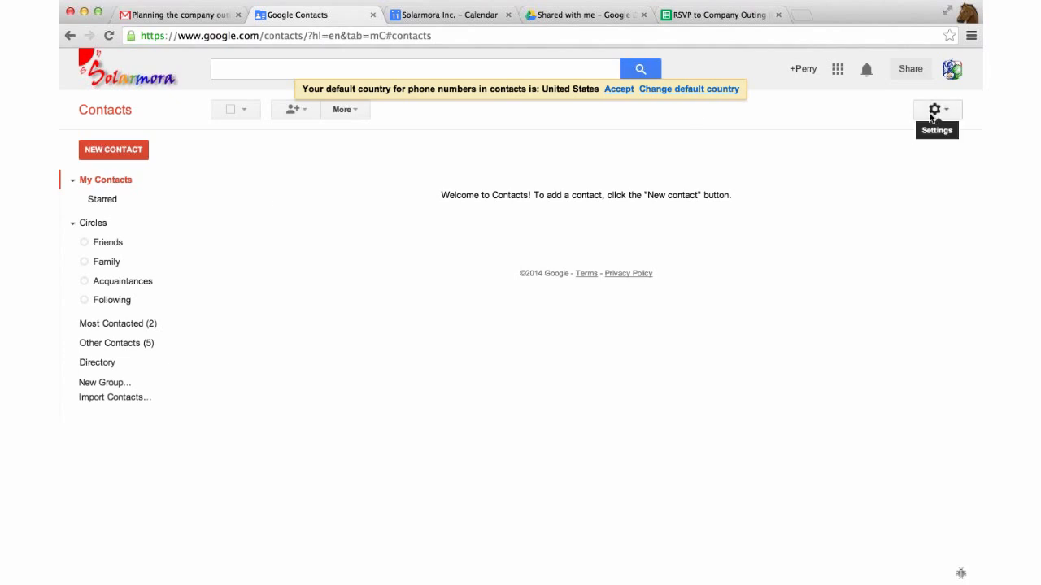
left_click(345, 109)
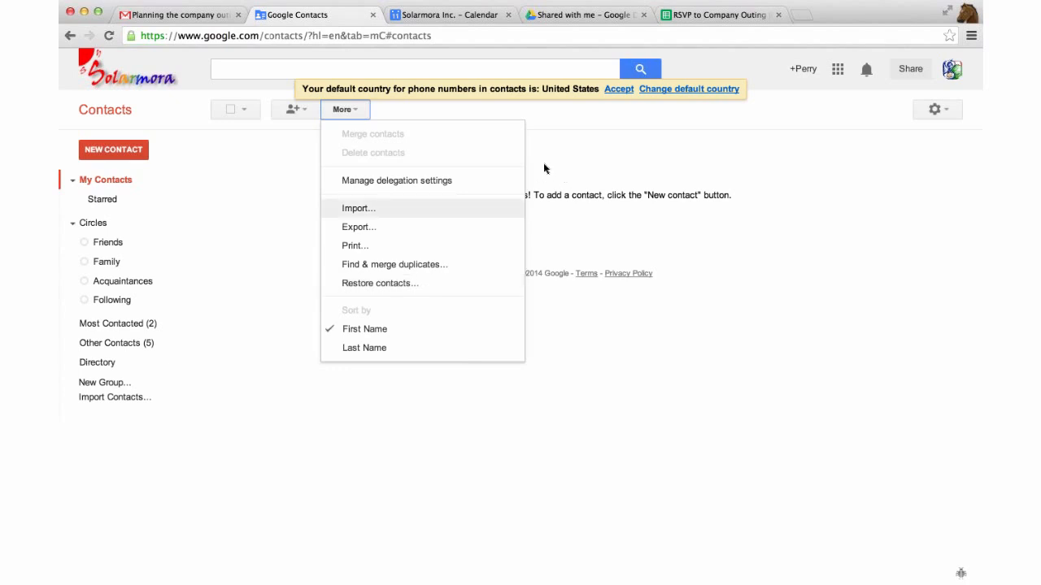
Read the Summit Committee group-creation email from the inbox, then show My Drive in Drive
left_click(158, 15)
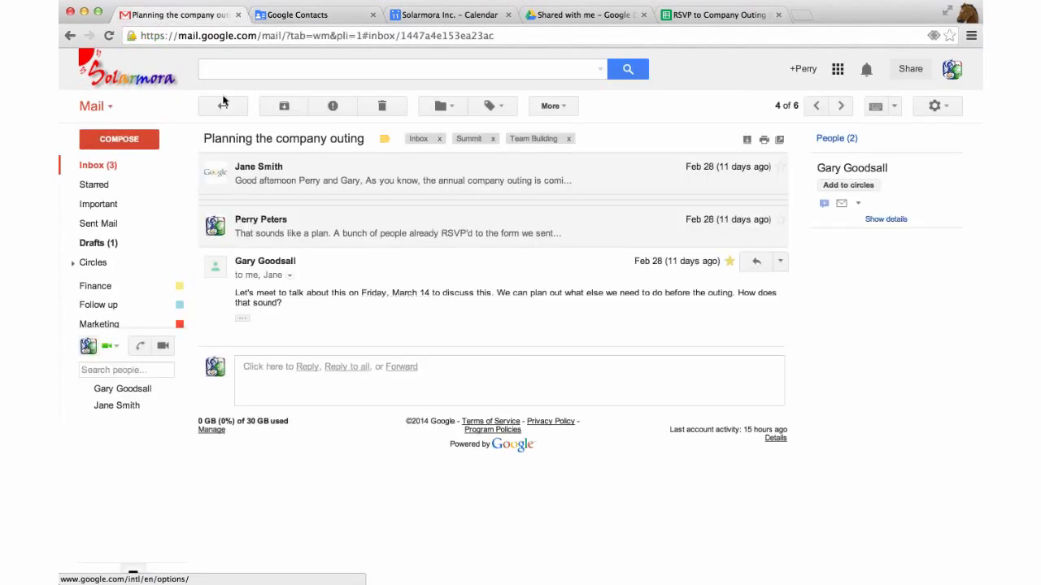
left_click(223, 103)
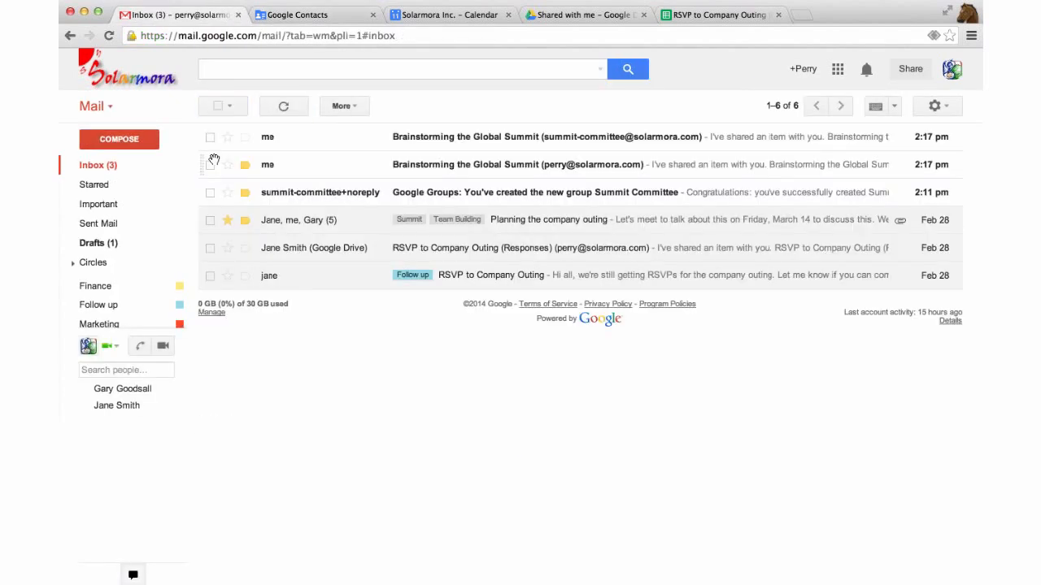
left_click(276, 193)
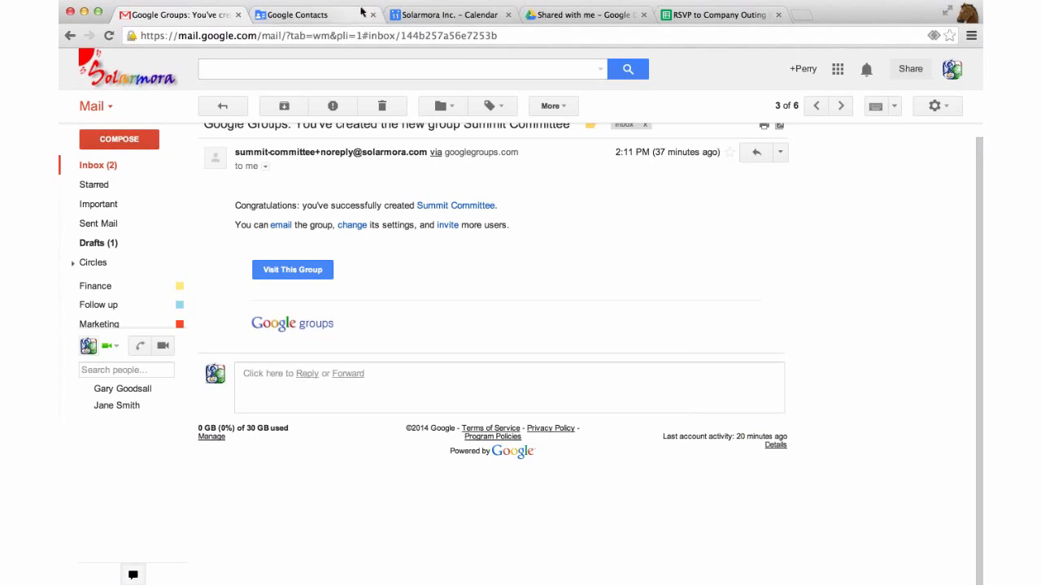
left_click(578, 16)
left_click(96, 169)
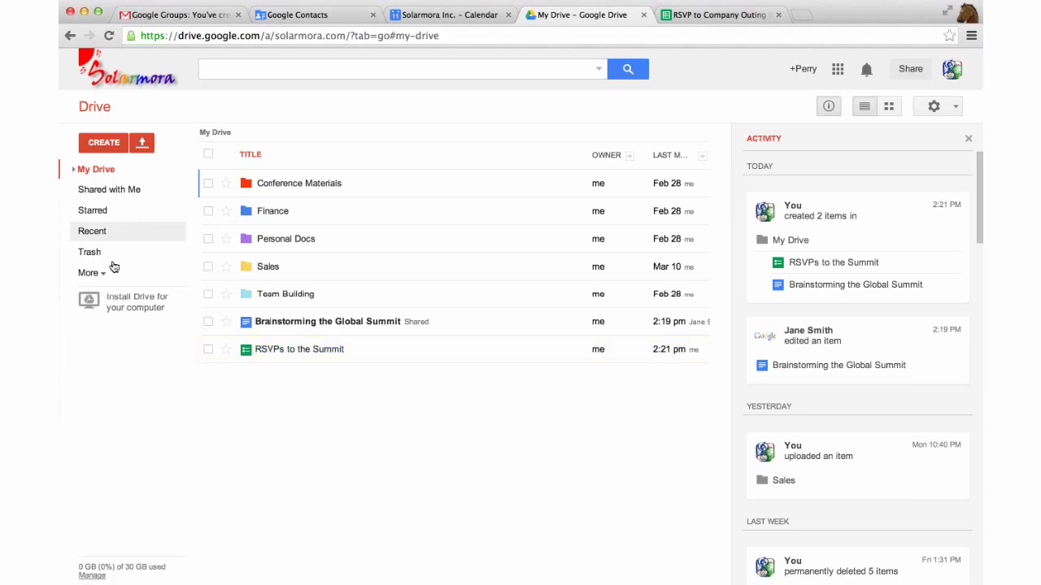
Drag RSVP to Company Outing (Responses) from Shared with Me into My Drive, then into Team Building
left_click(105, 190)
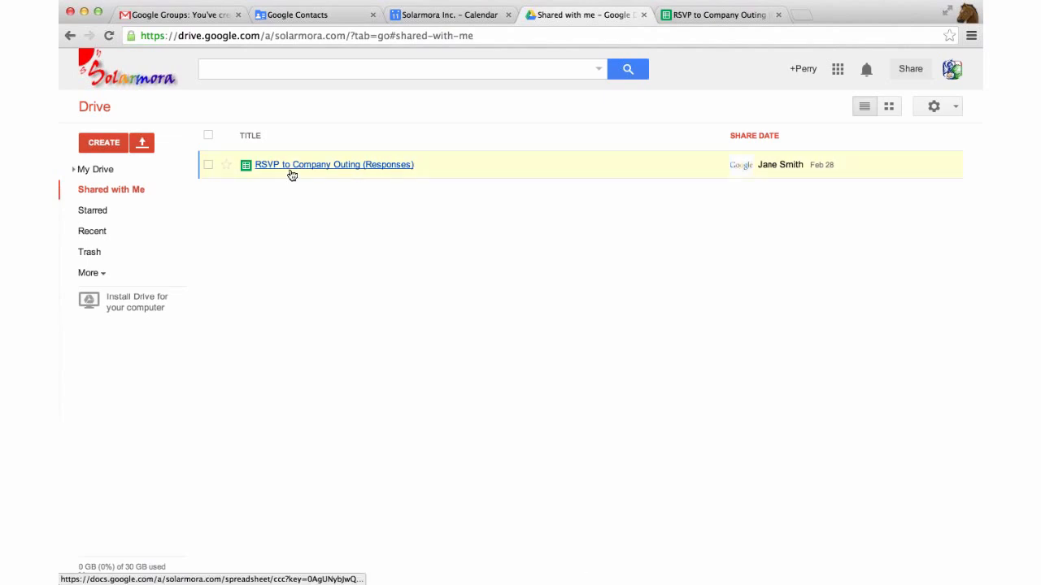
left_click_drag(290, 171, 96, 172)
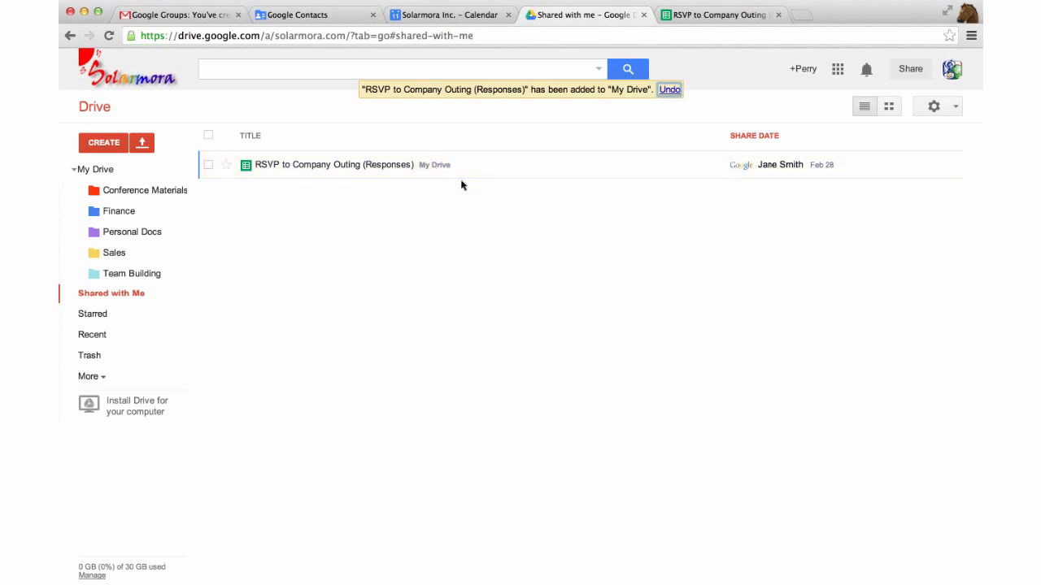
left_click(101, 177)
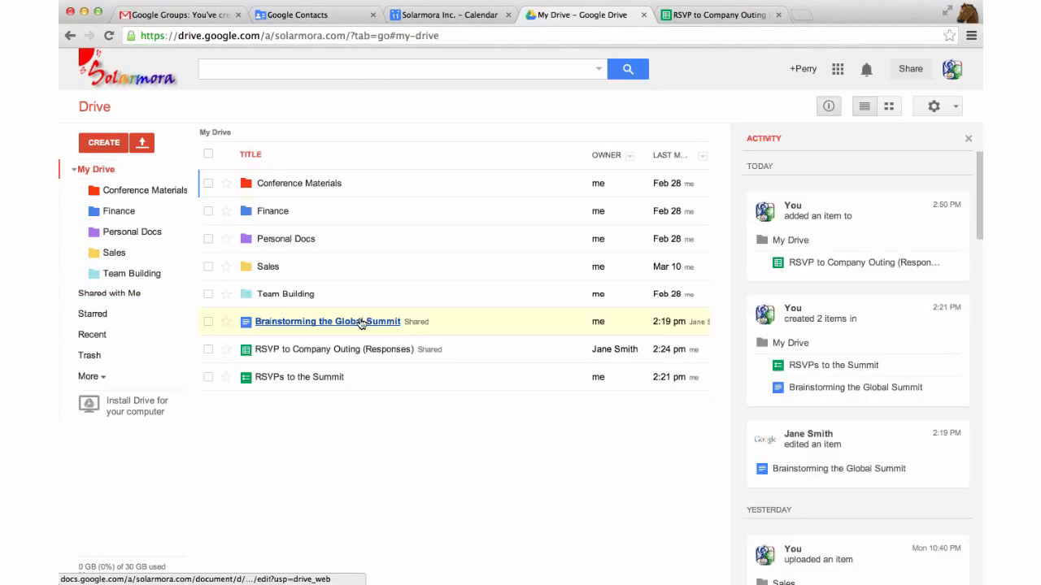
mouse_move(283, 358)
left_mouse_down()
mouse_move(285, 319)
mouse_move(302, 362)
mouse_move(288, 355)
left_mouse_up()
mouse_move(280, 298)
left_mouse_down()
mouse_move(272, 294)
mouse_move(287, 270)
mouse_move(275, 294)
left_mouse_up()
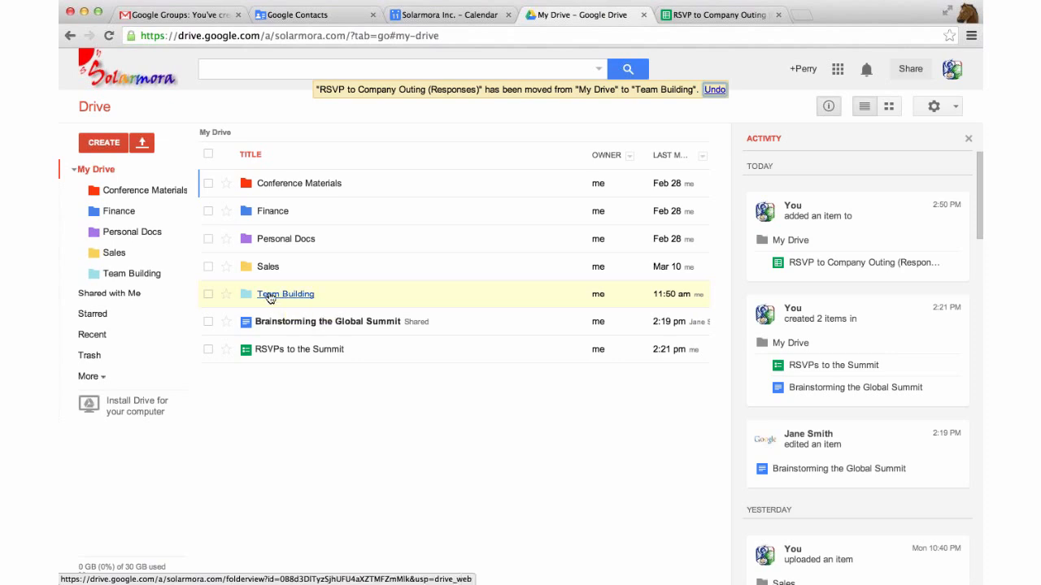
left_click(122, 293)
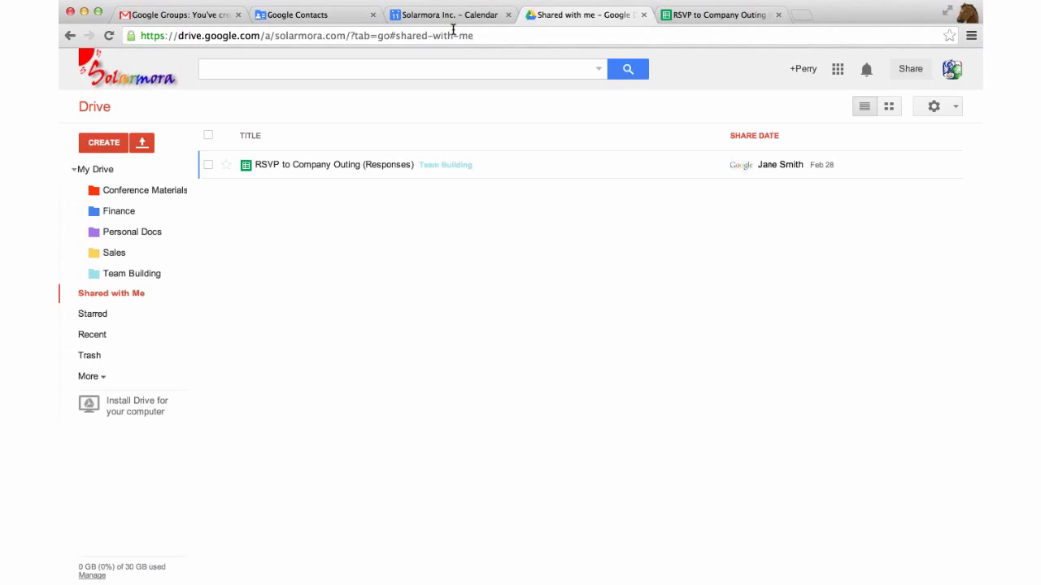
In Google Calendar, show your own calendar's events under My calendars
left_click(421, 16)
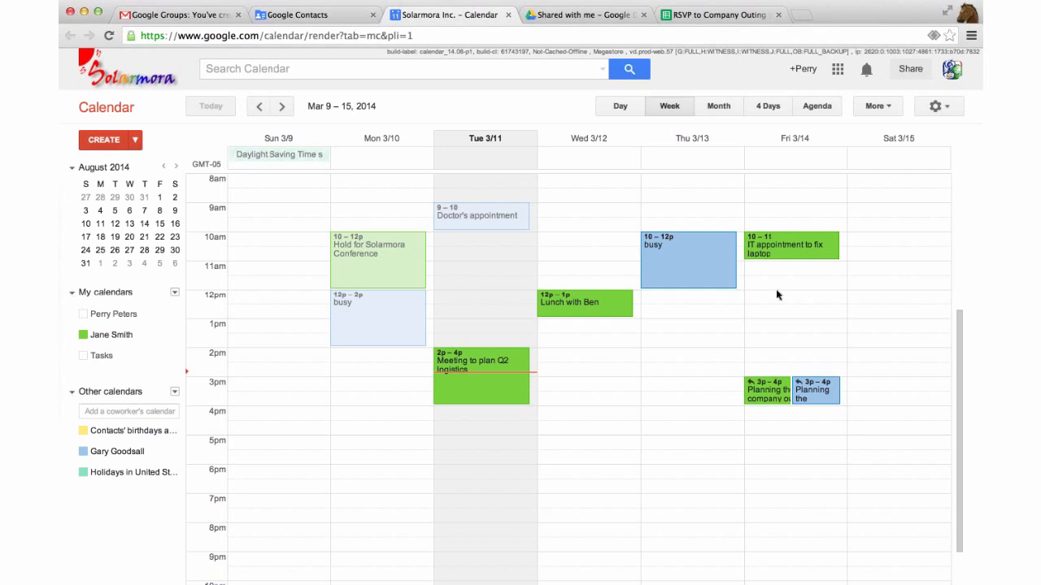
scroll(775, 288, "down", 1)
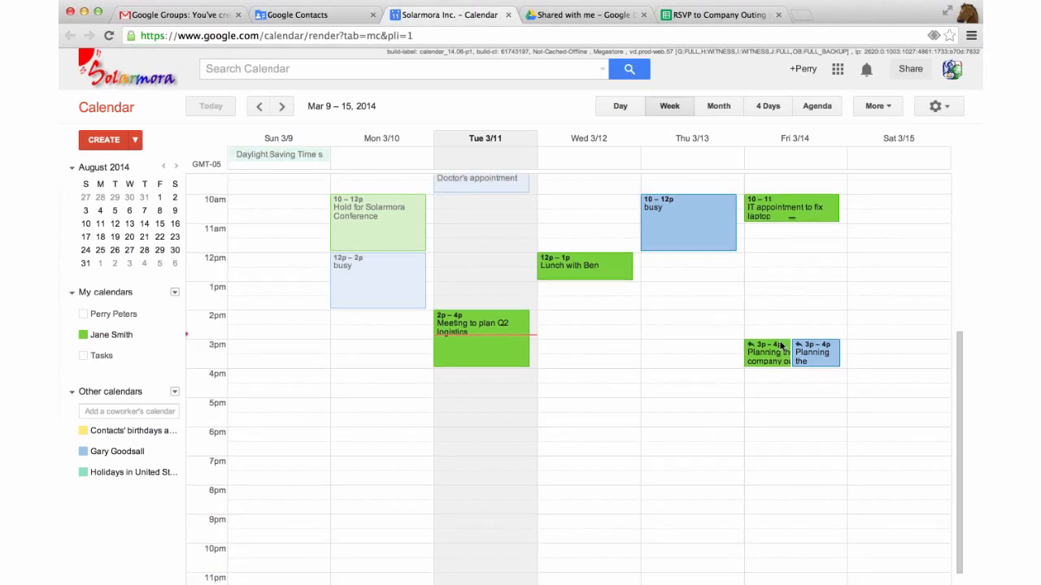
left_click(122, 315)
Open the Friday 3pm 'Planning the company outing' event's full edit page
left_click(760, 351)
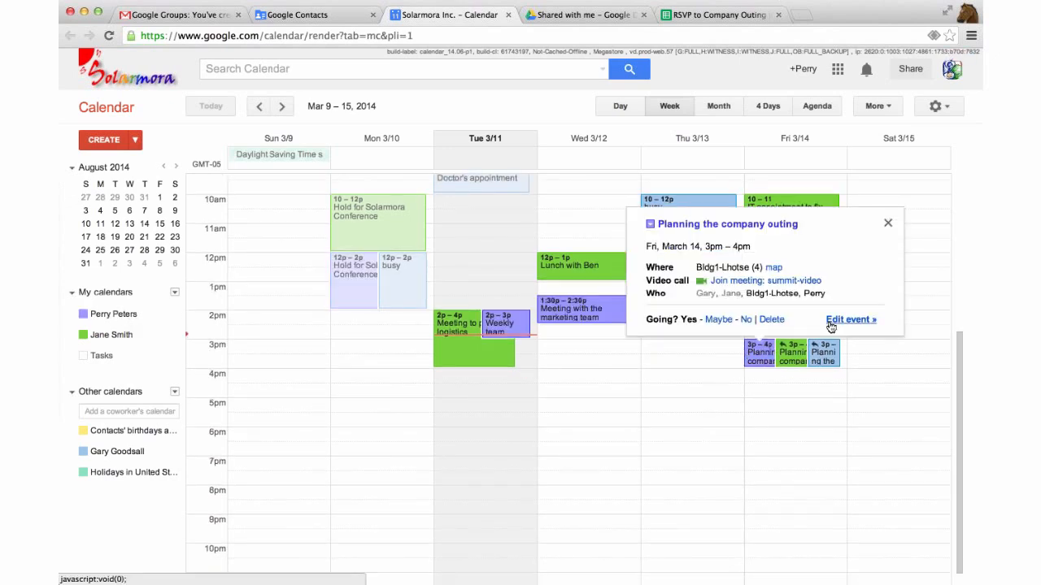
left_click(845, 320)
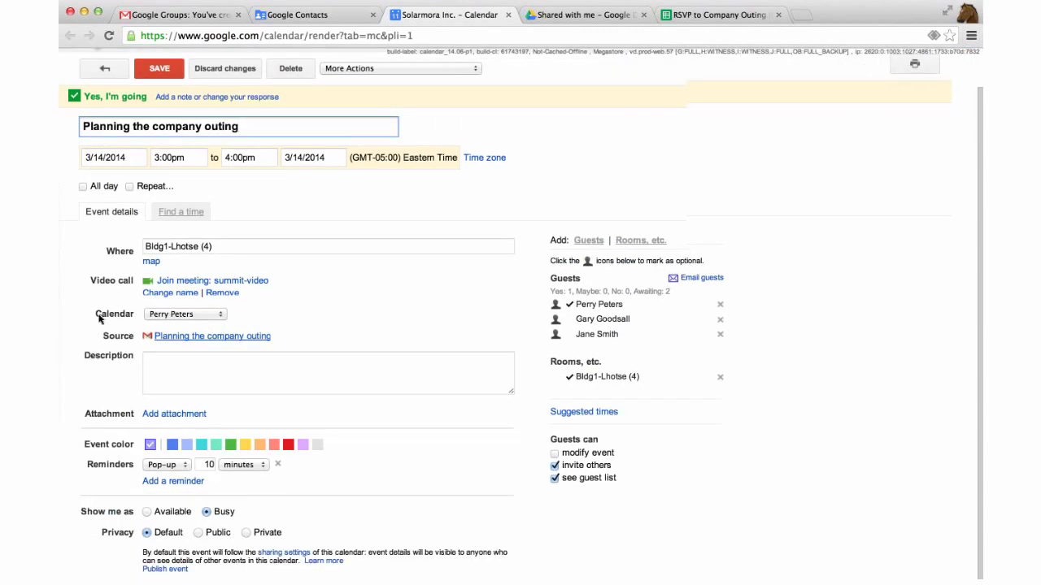
scroll(101, 319, "down", 1)
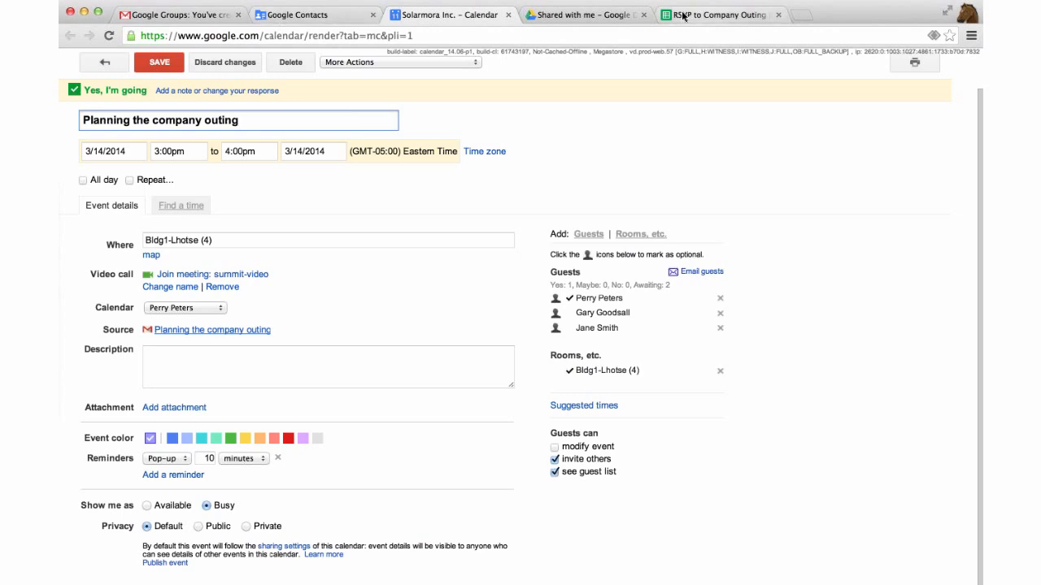
Return to the My Drive listing in Google Drive and look over the CREATE menu's item types
left_click(581, 15)
left_click(96, 169)
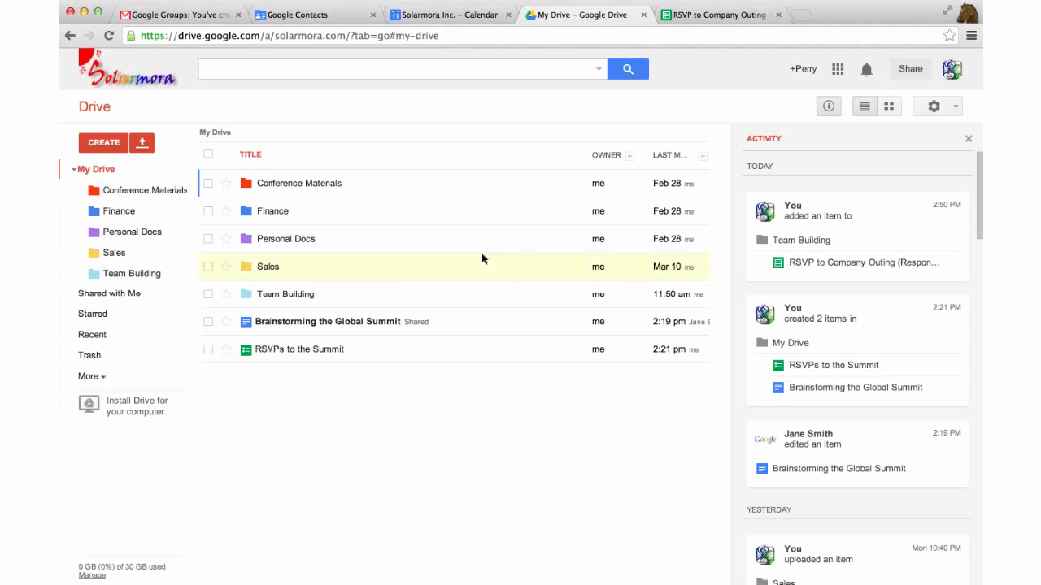
left_click(262, 188)
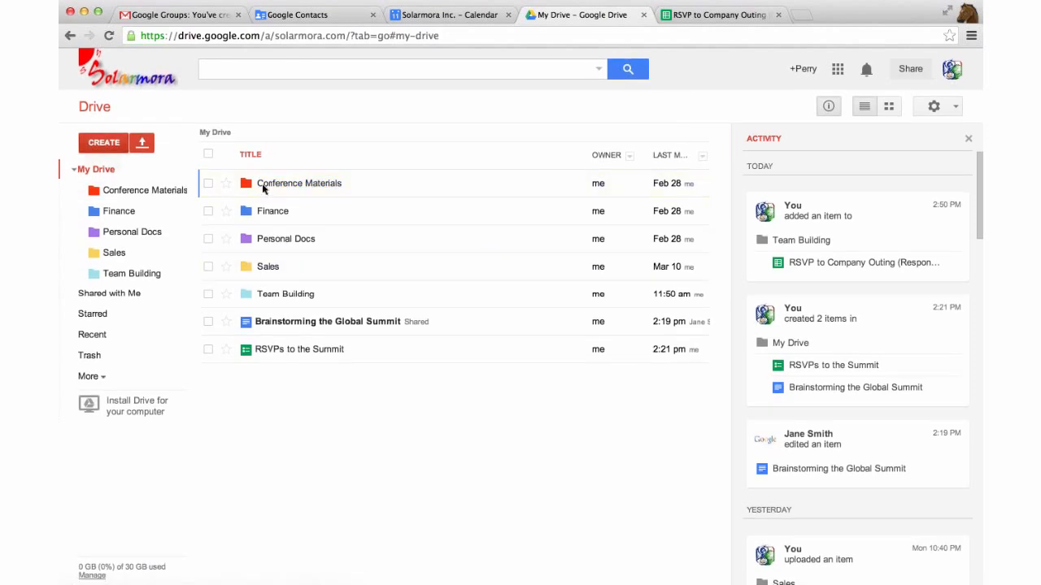
left_click(106, 143)
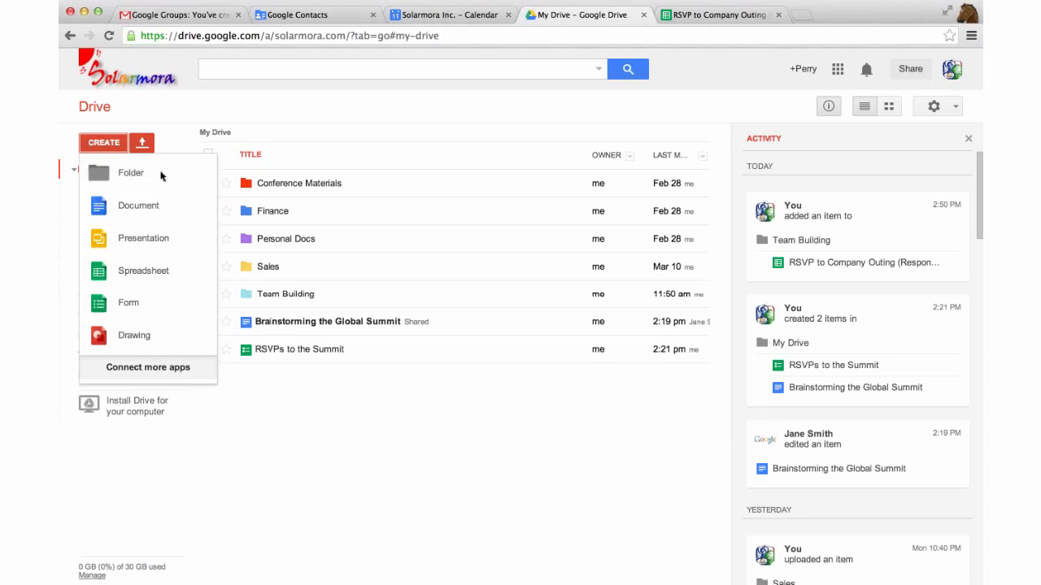
left_click(349, 388)
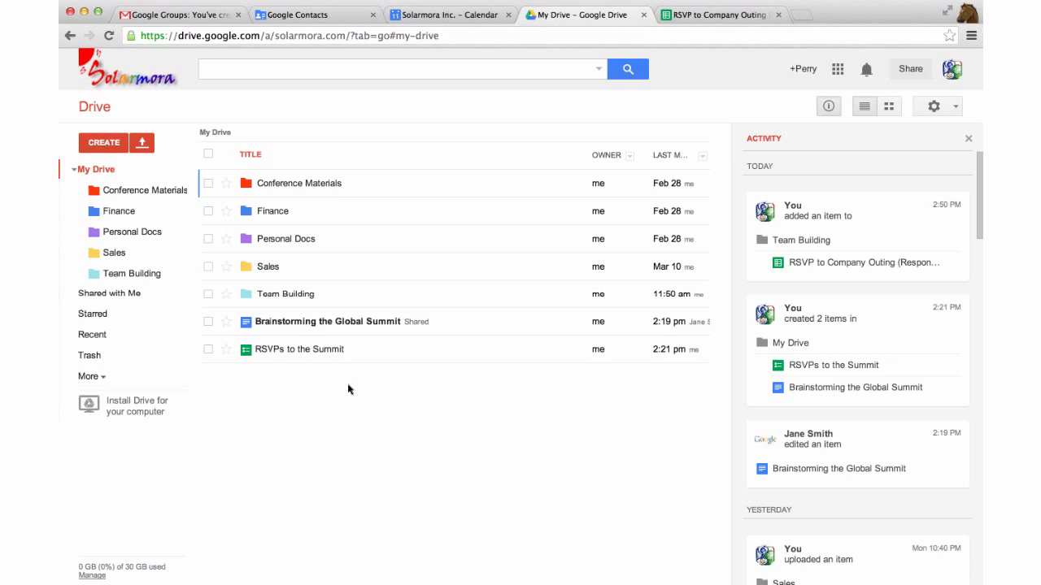
Check the Conference Materials folder's action menu, then view the files shared with you
right_click(360, 186)
mouse_move(413, 301)
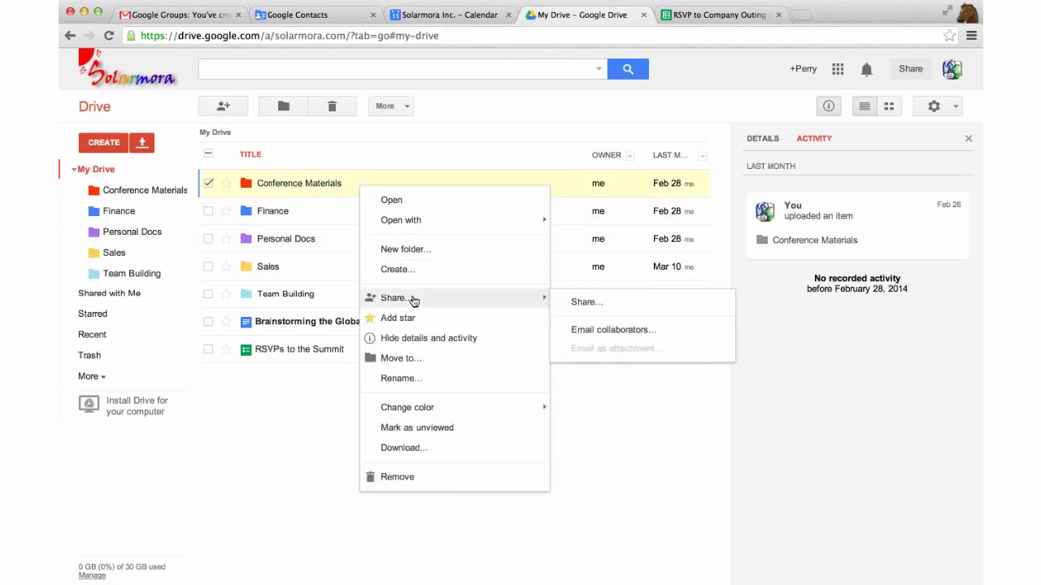
left_click(293, 361)
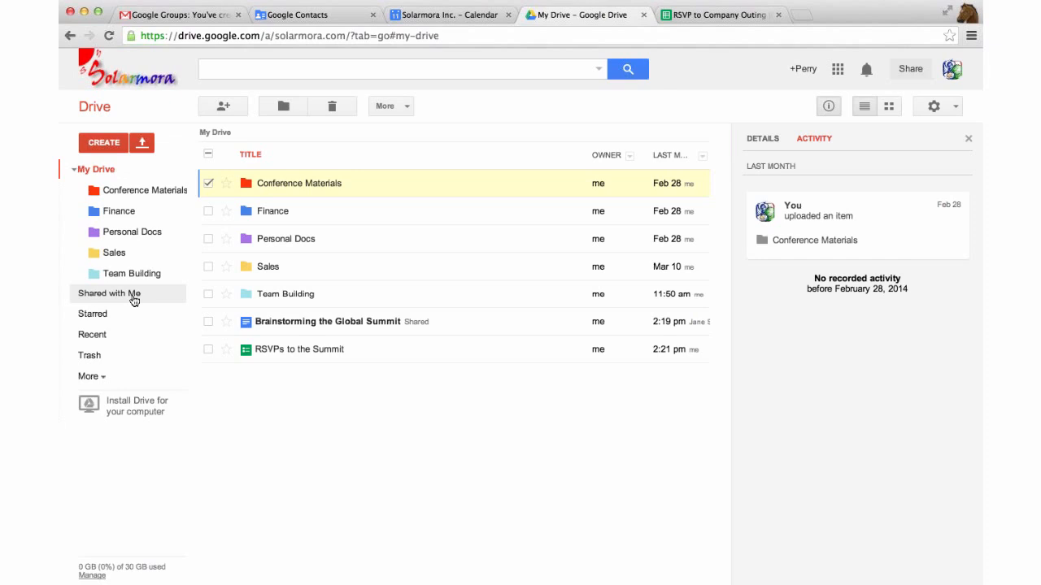
left_click(134, 297)
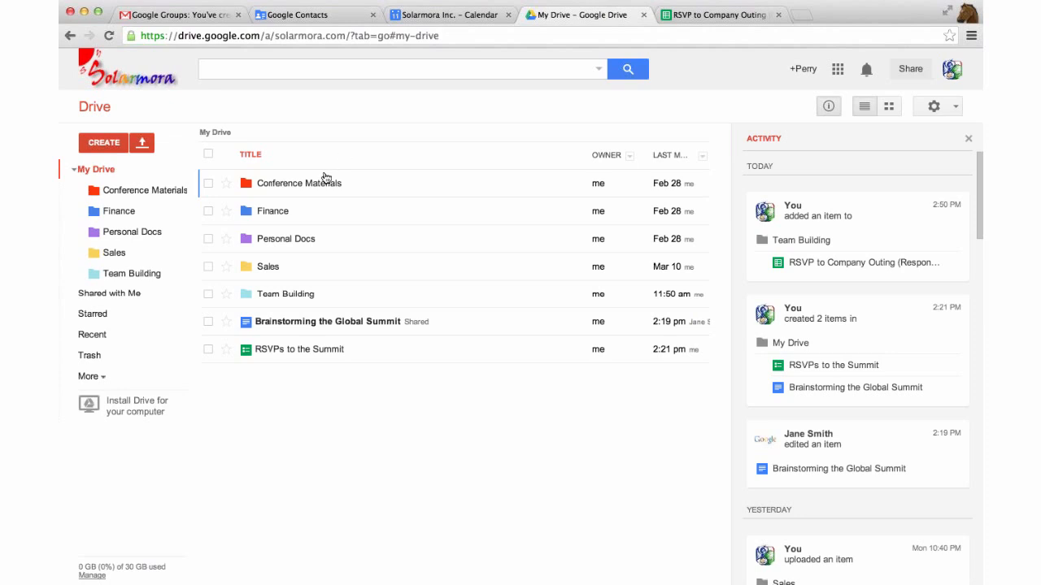
Recheck the Conference Materials folder's action menu, then leave the folder deselected
right_click(358, 186)
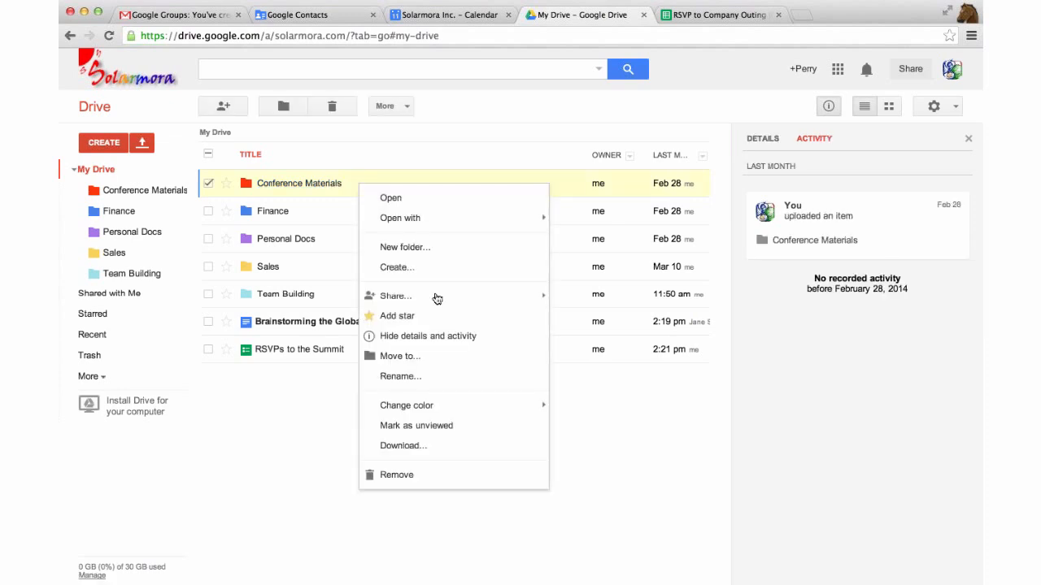
mouse_move(439, 304)
left_click(332, 389)
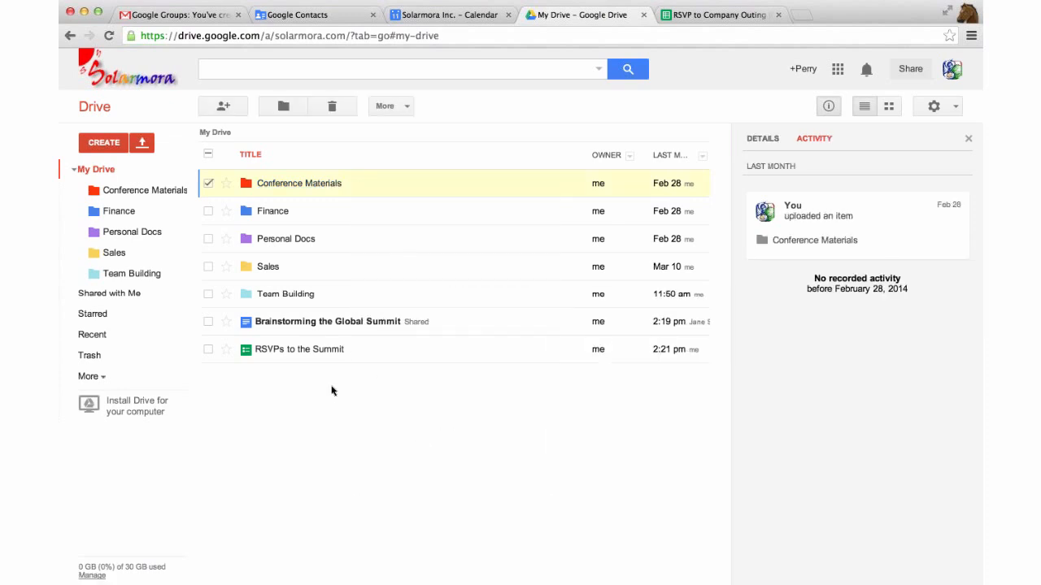
left_click(208, 184)
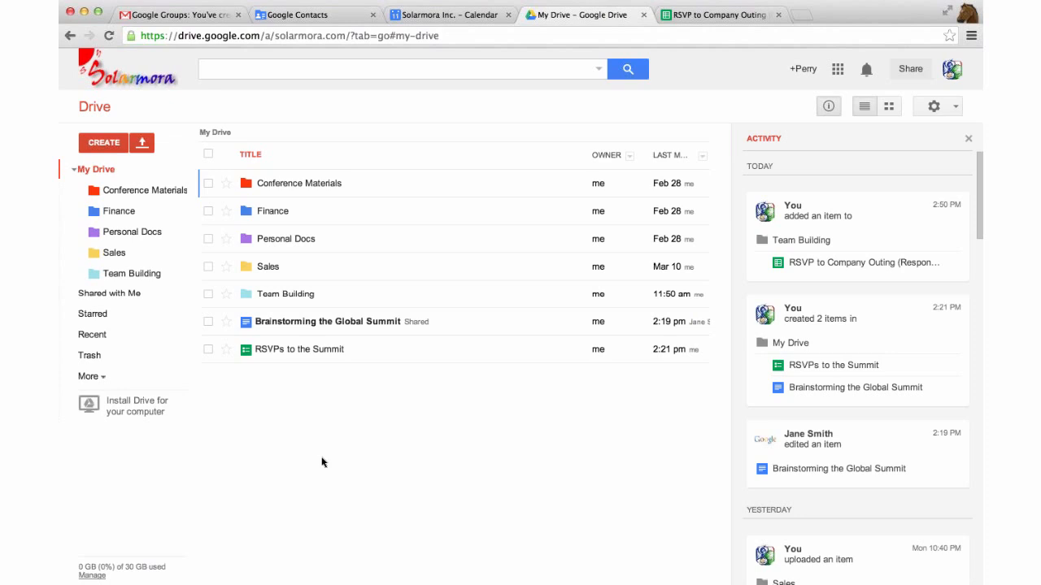